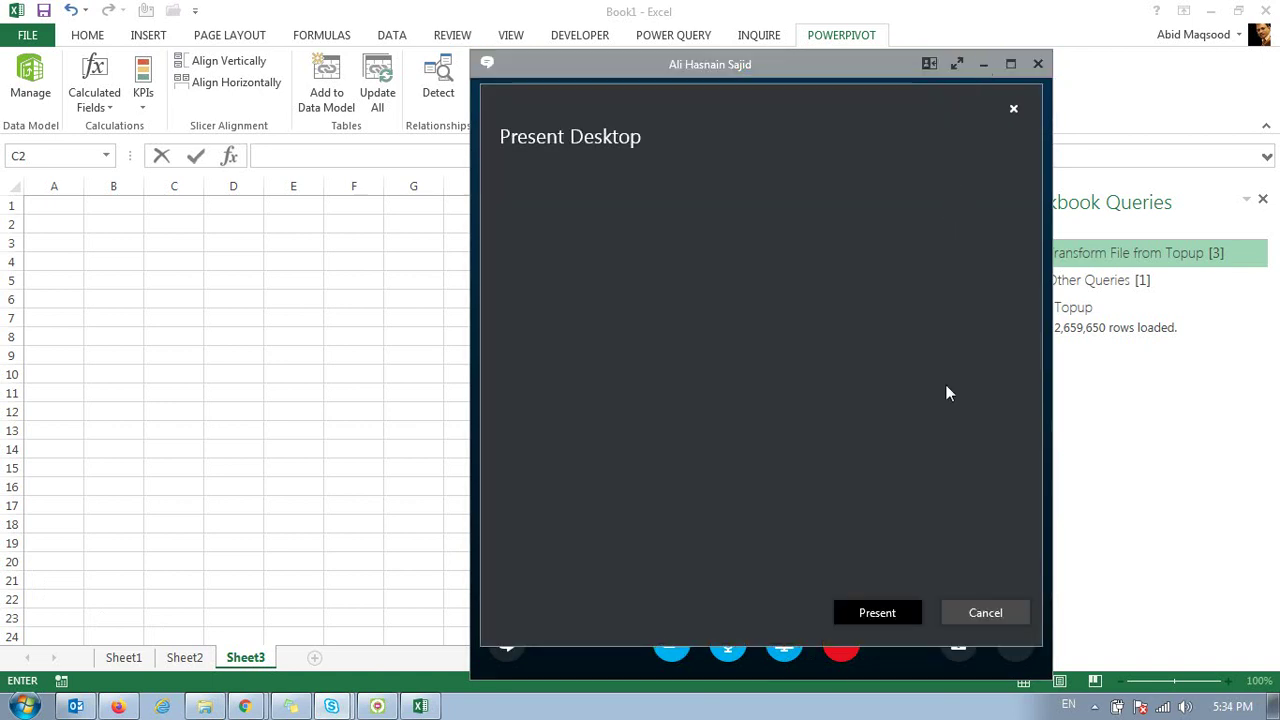
Step: Start presenting the desktop to the Skype call and minimize the call window
left_click(895, 612)
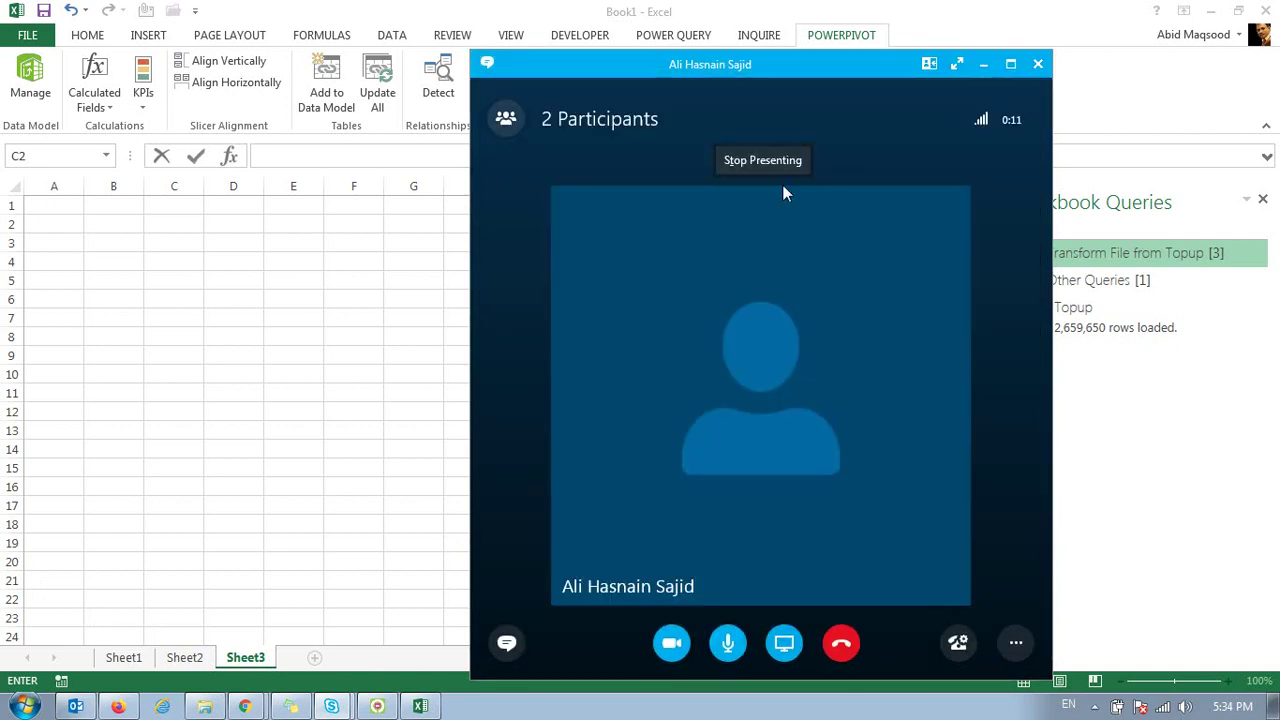
left_click(981, 65)
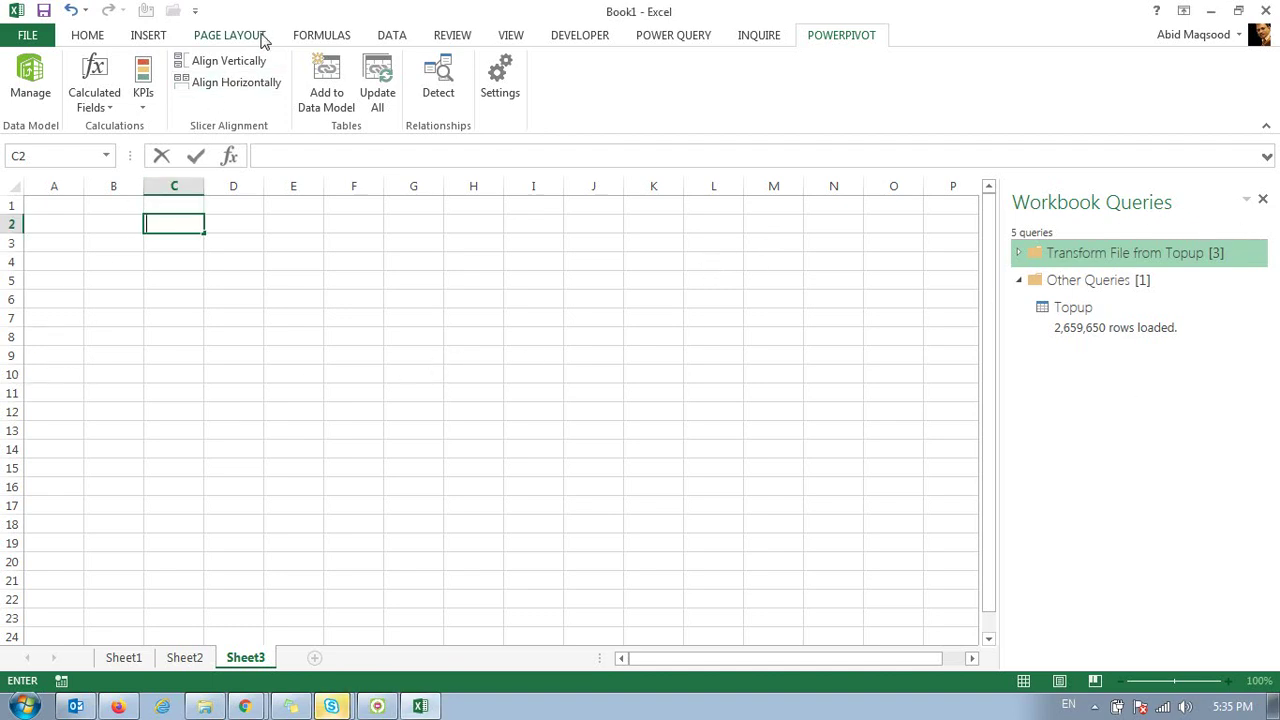
left_click(660, 38)
left_click(176, 244)
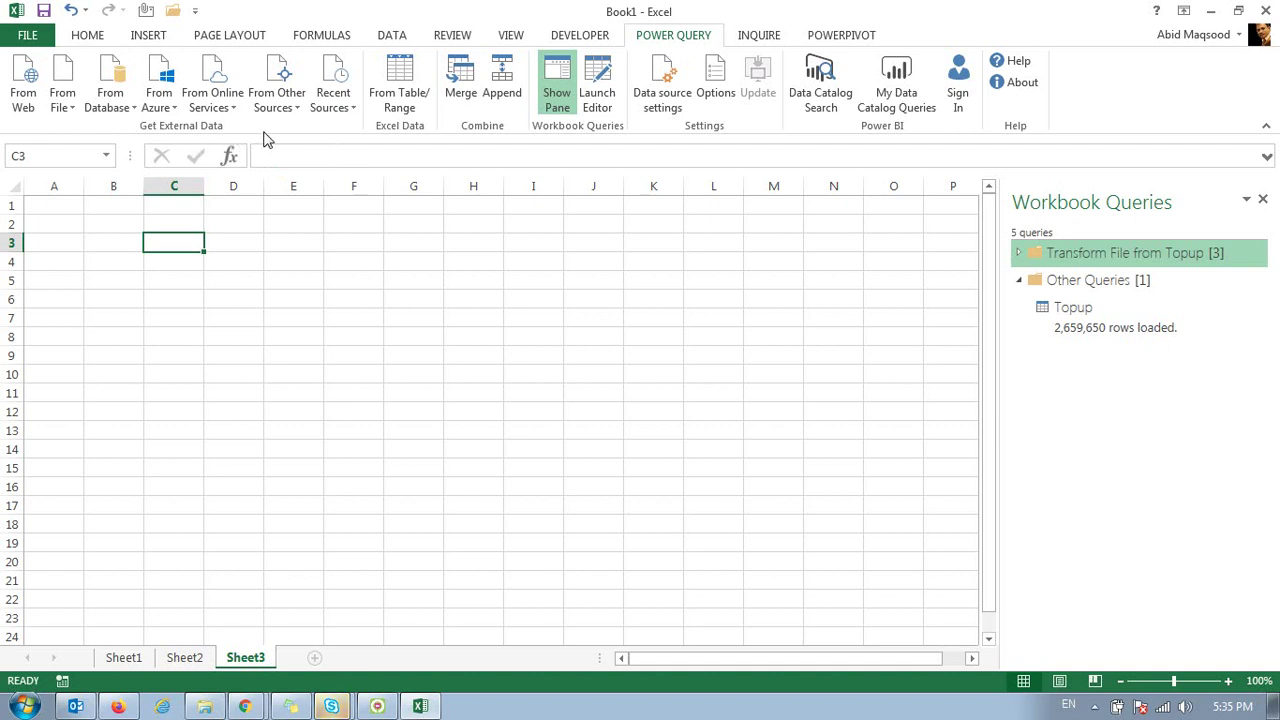
left_click(650, 104)
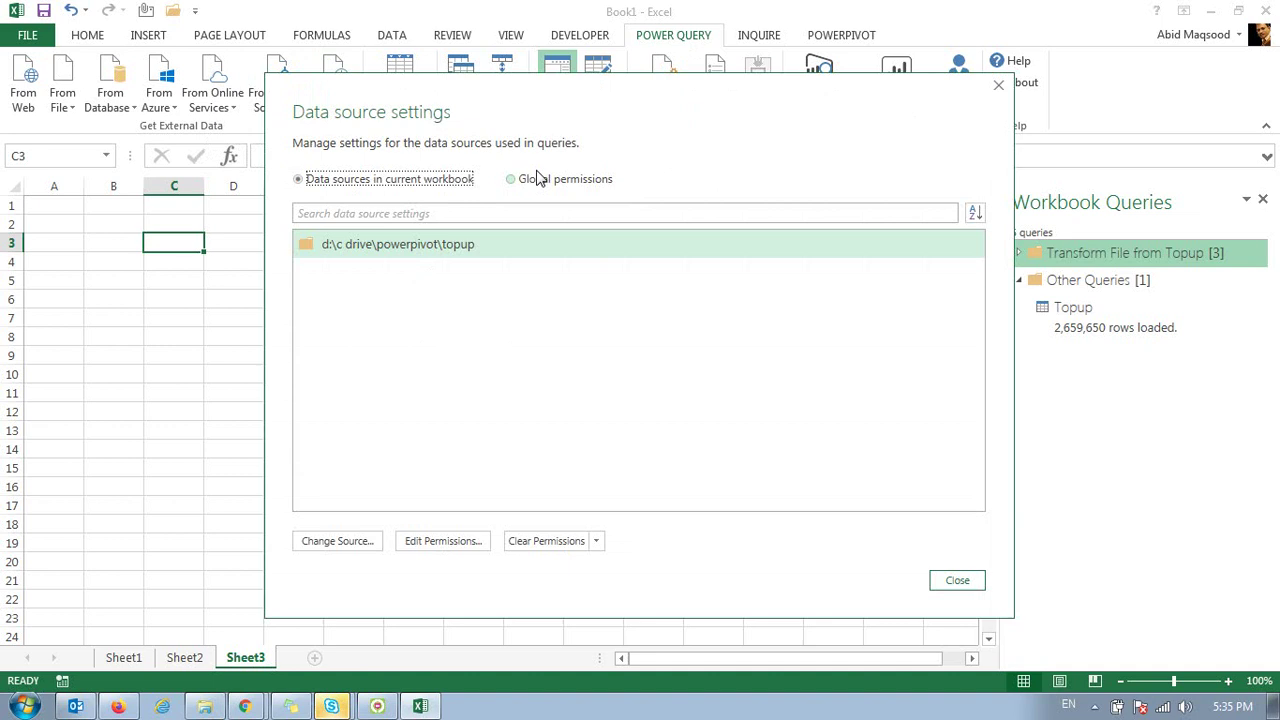
left_click(537, 177)
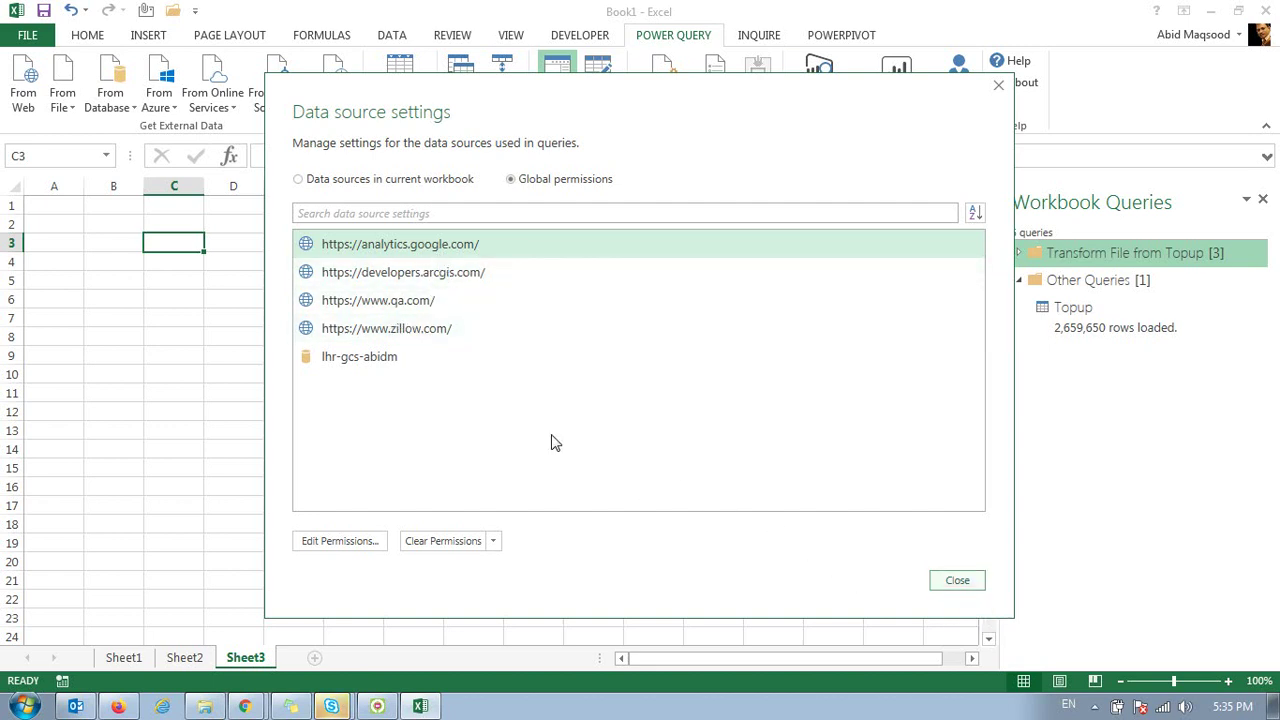
left_click(372, 306)
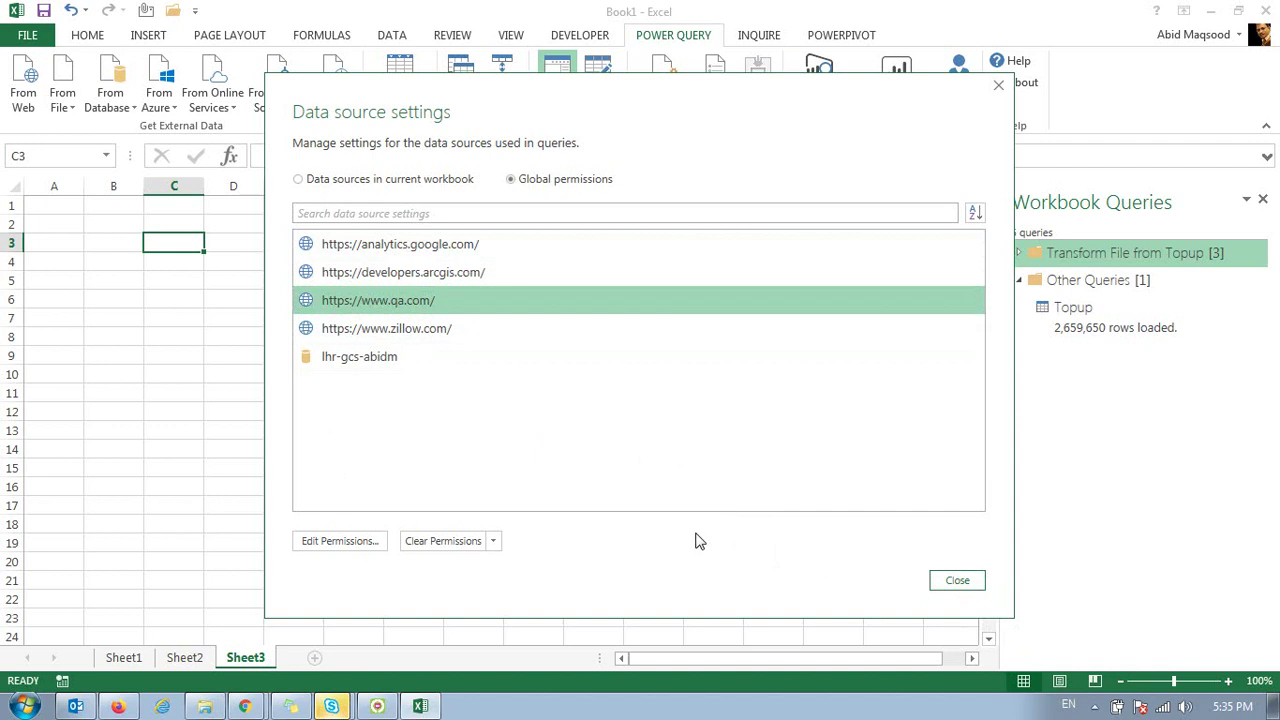
Step: Close the data source settings and switch over to Chrome
left_click(940, 585)
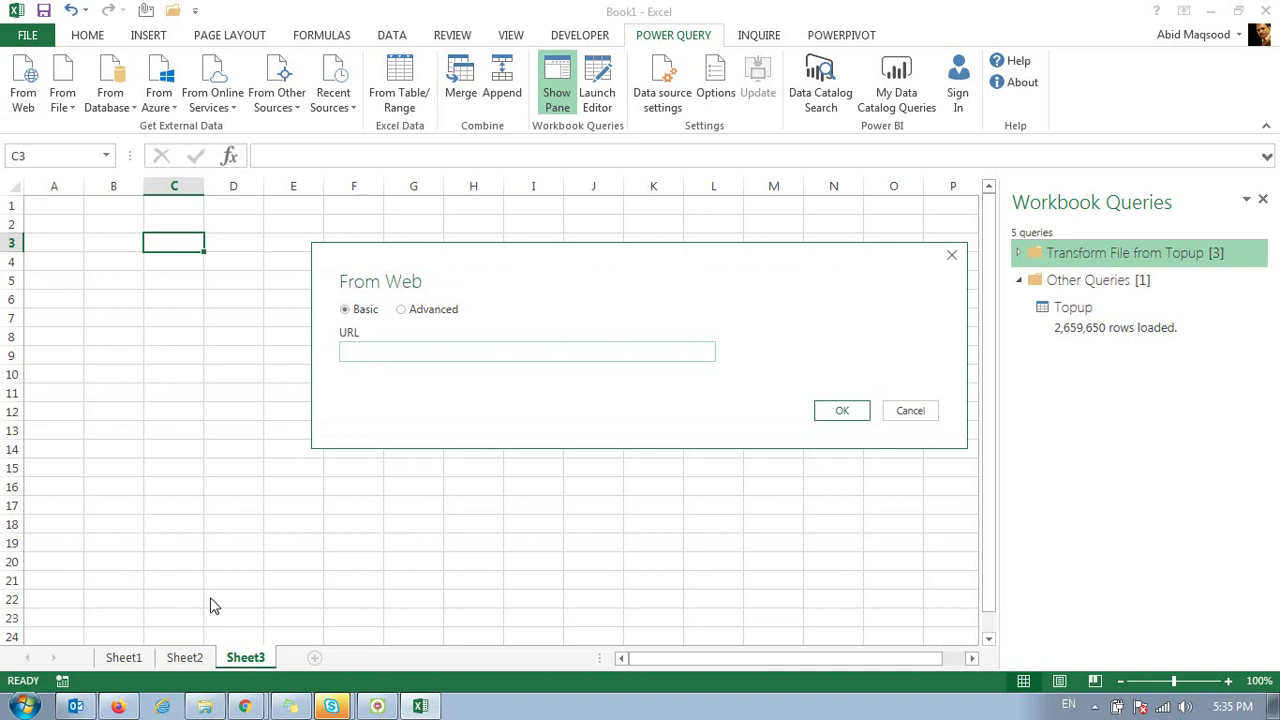
key("alt+Tab")
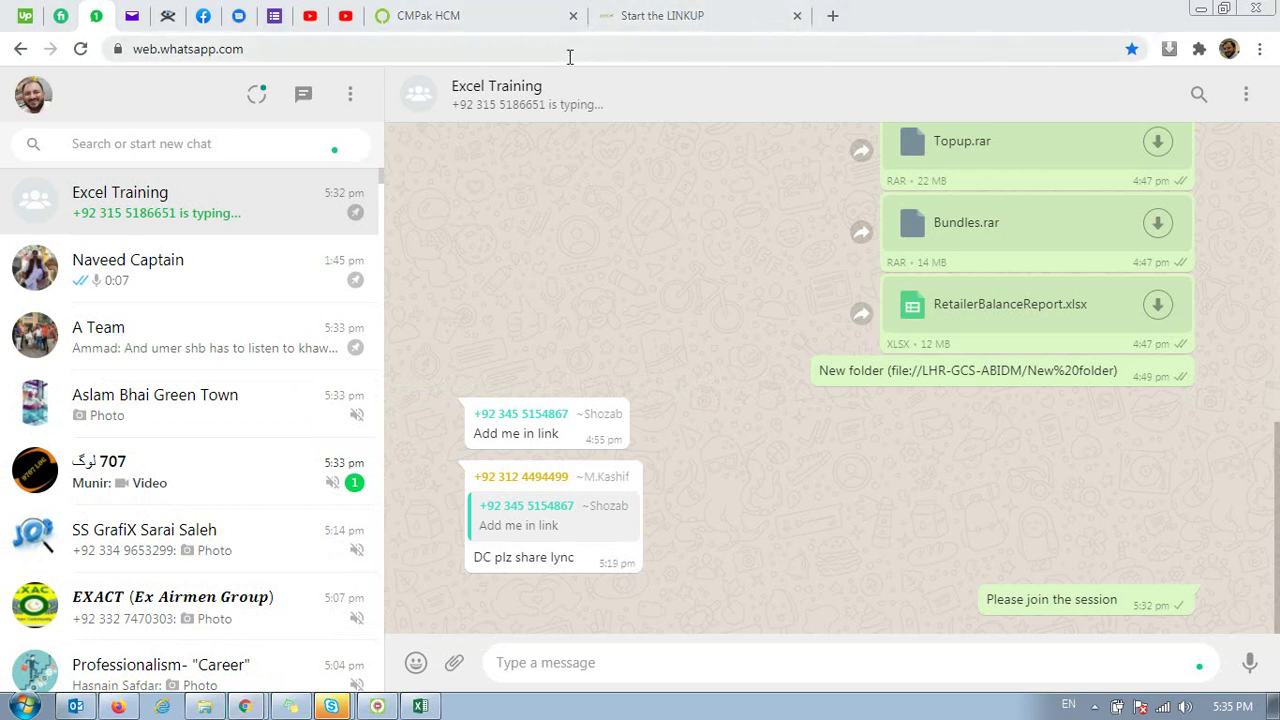
Step: Load qa.com in the LINKUP tab, copy its address, and return to Excel
left_click(648, 30)
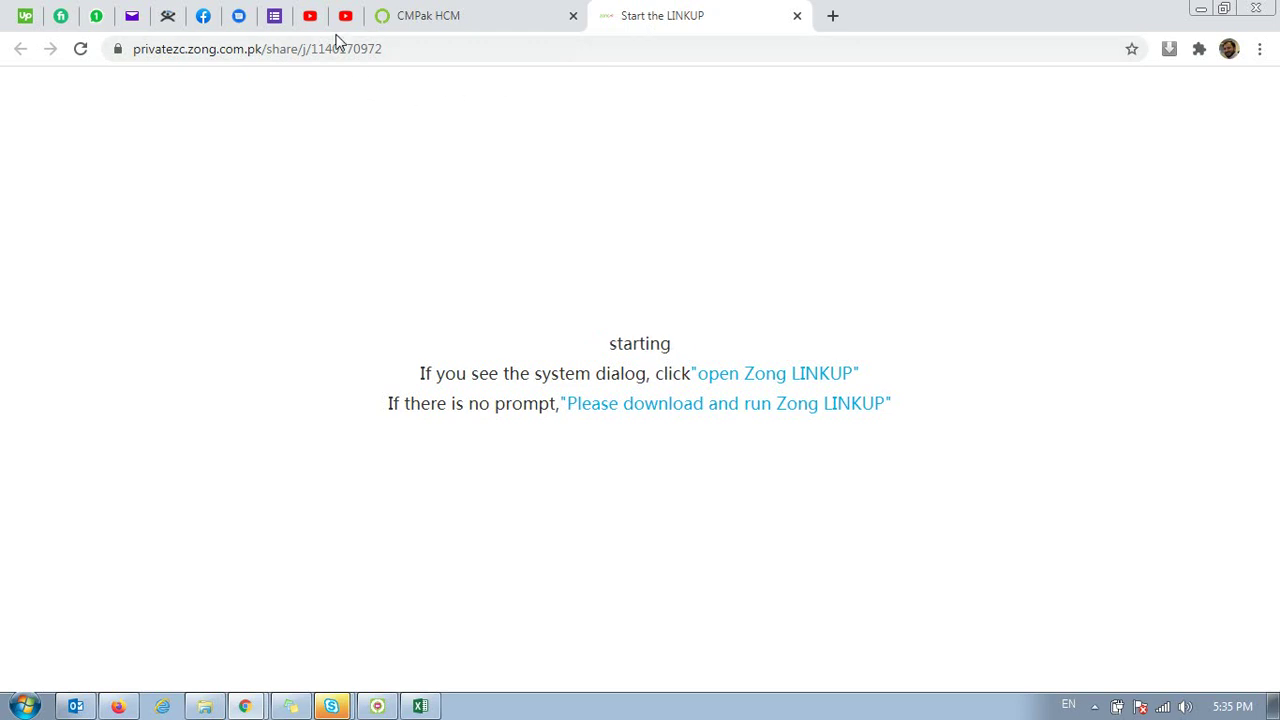
left_click(333, 61)
type("qa")
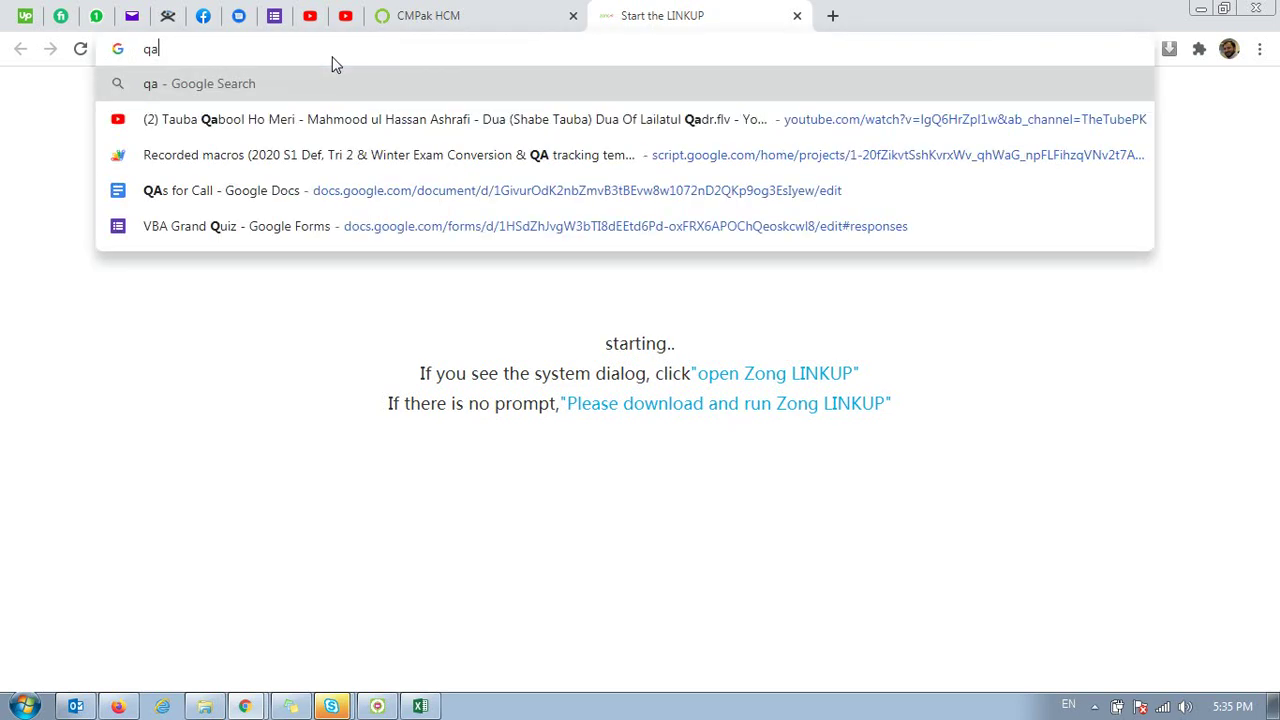
type(".com")
key("Return")
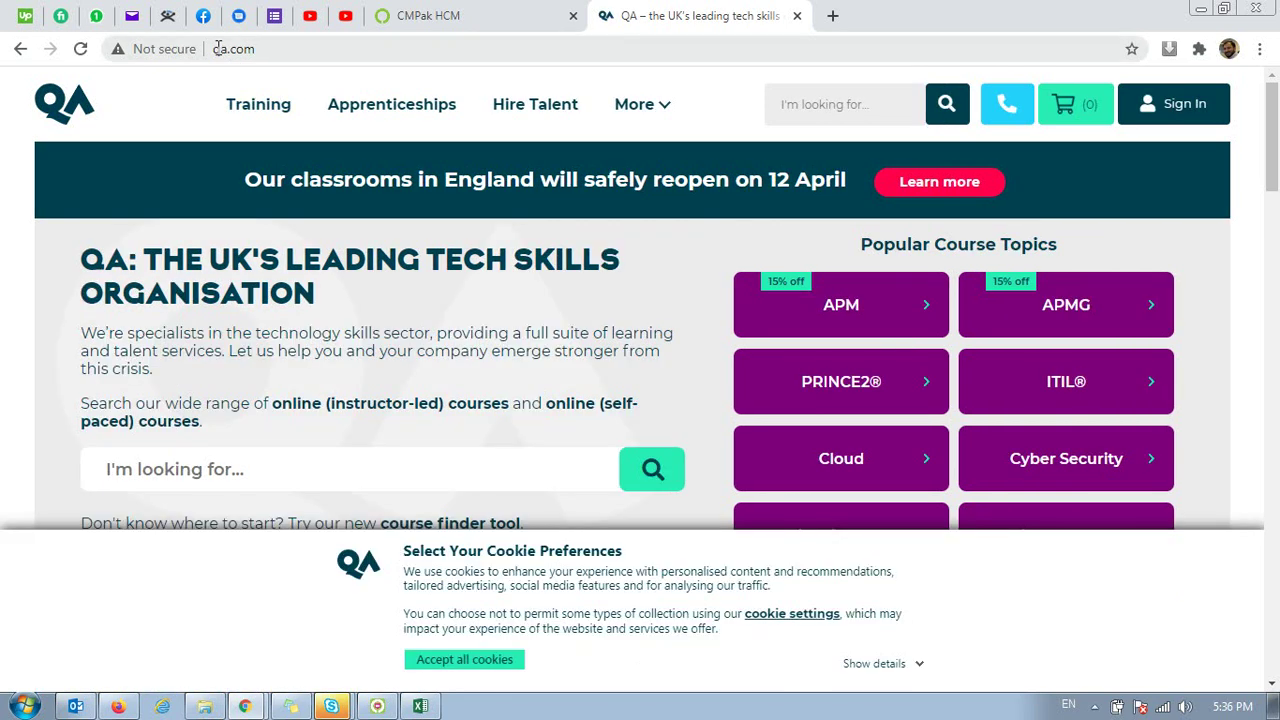
left_click(225, 48)
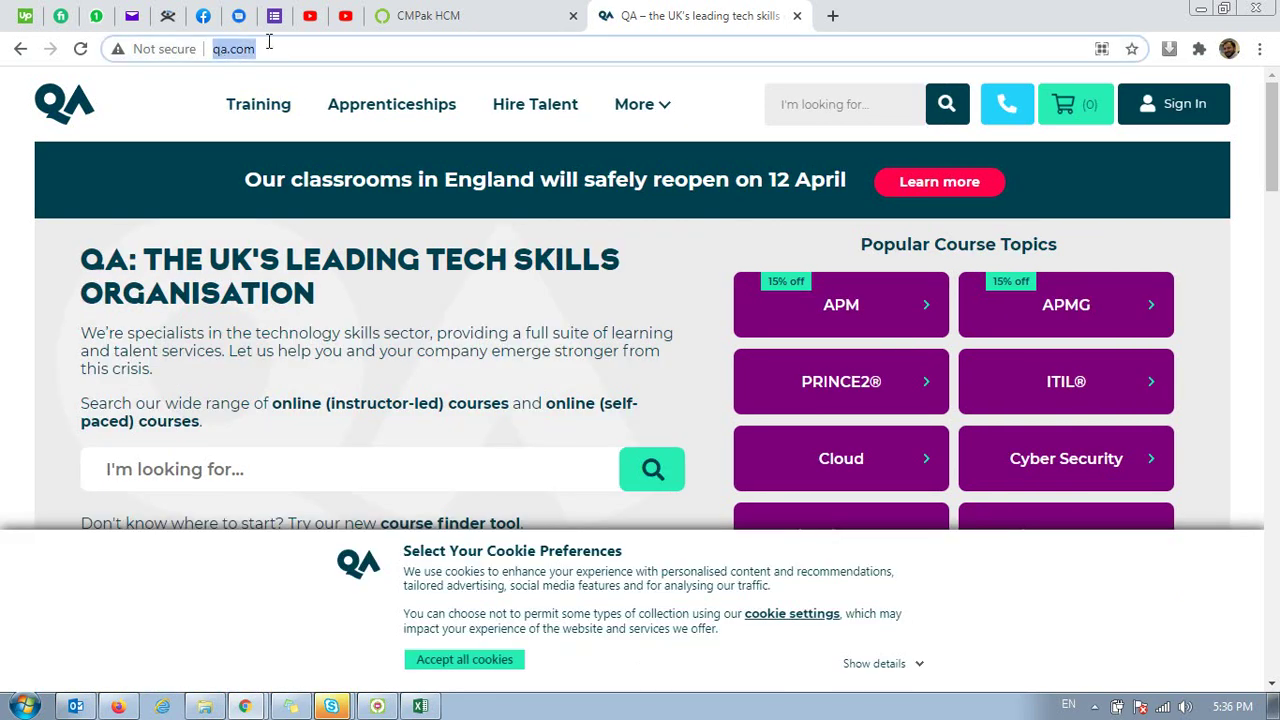
key("alt+Tab")
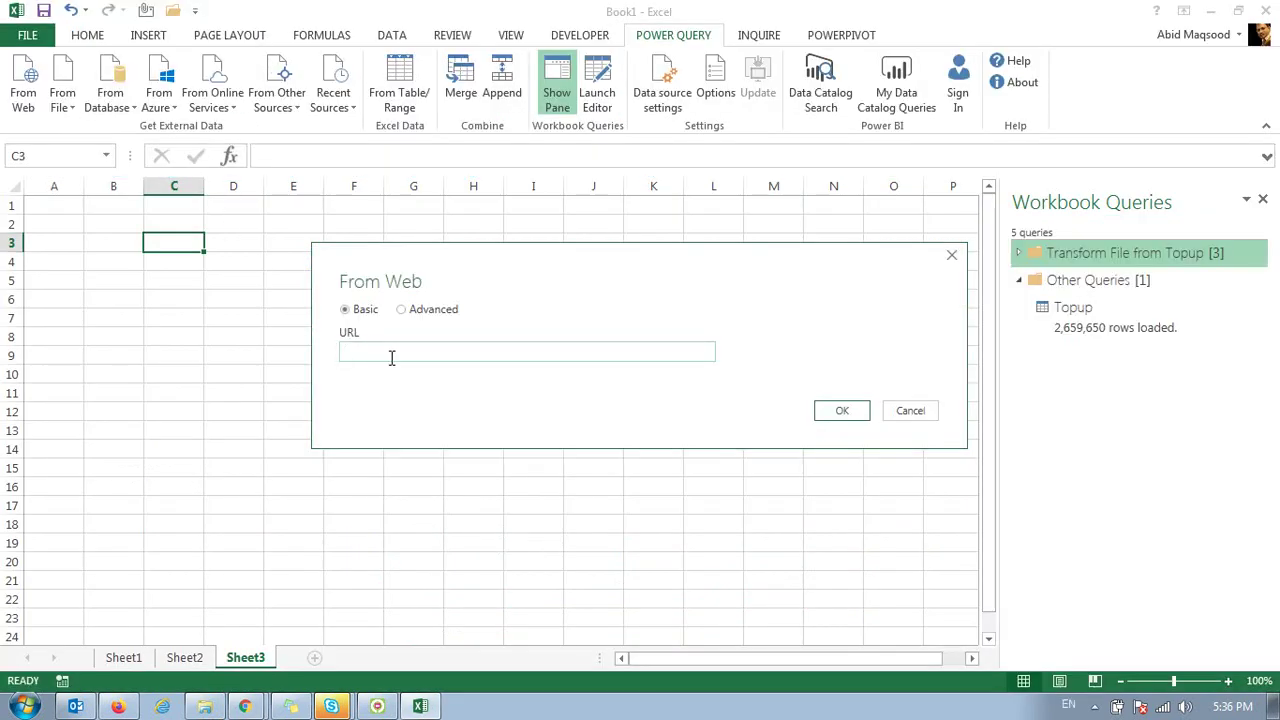
type("http://www.qa.com/")
left_click(845, 410)
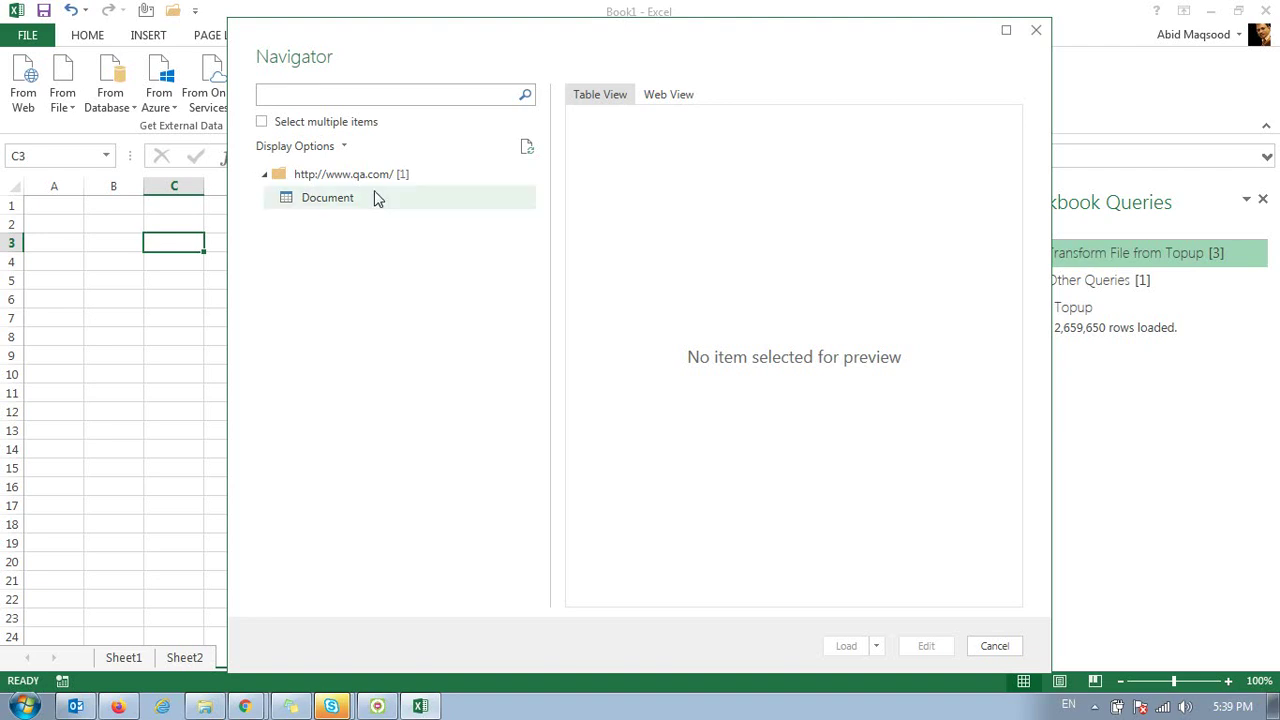
Step: Preview the qa.com Document in Web View and Table View, then switch to Chrome
left_click(335, 203)
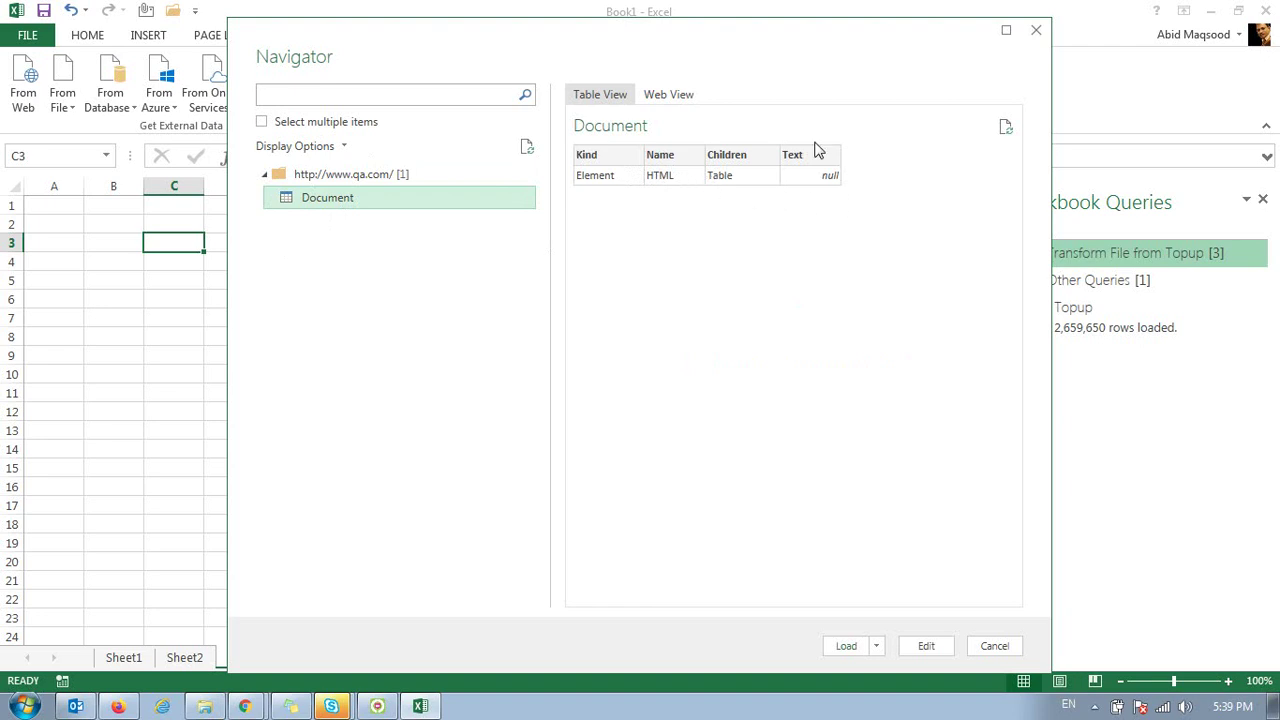
left_click(612, 187)
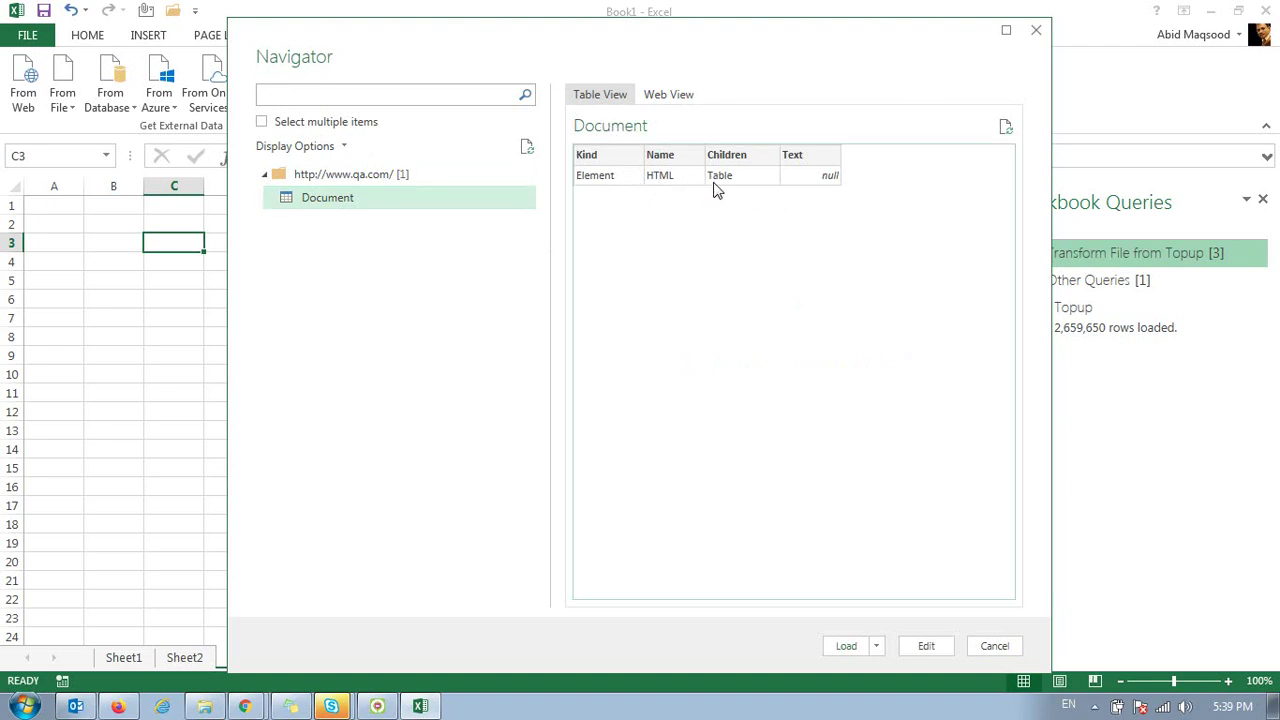
left_click(652, 92)
left_click(666, 98)
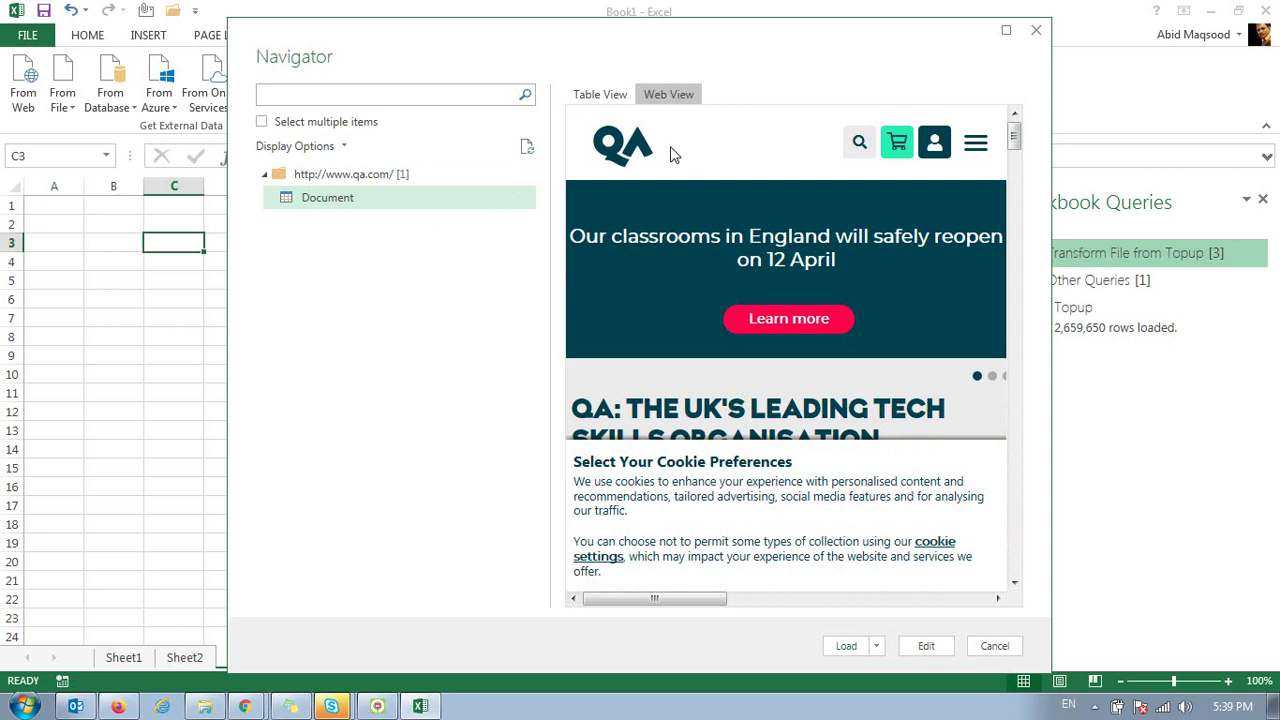
left_click(588, 93)
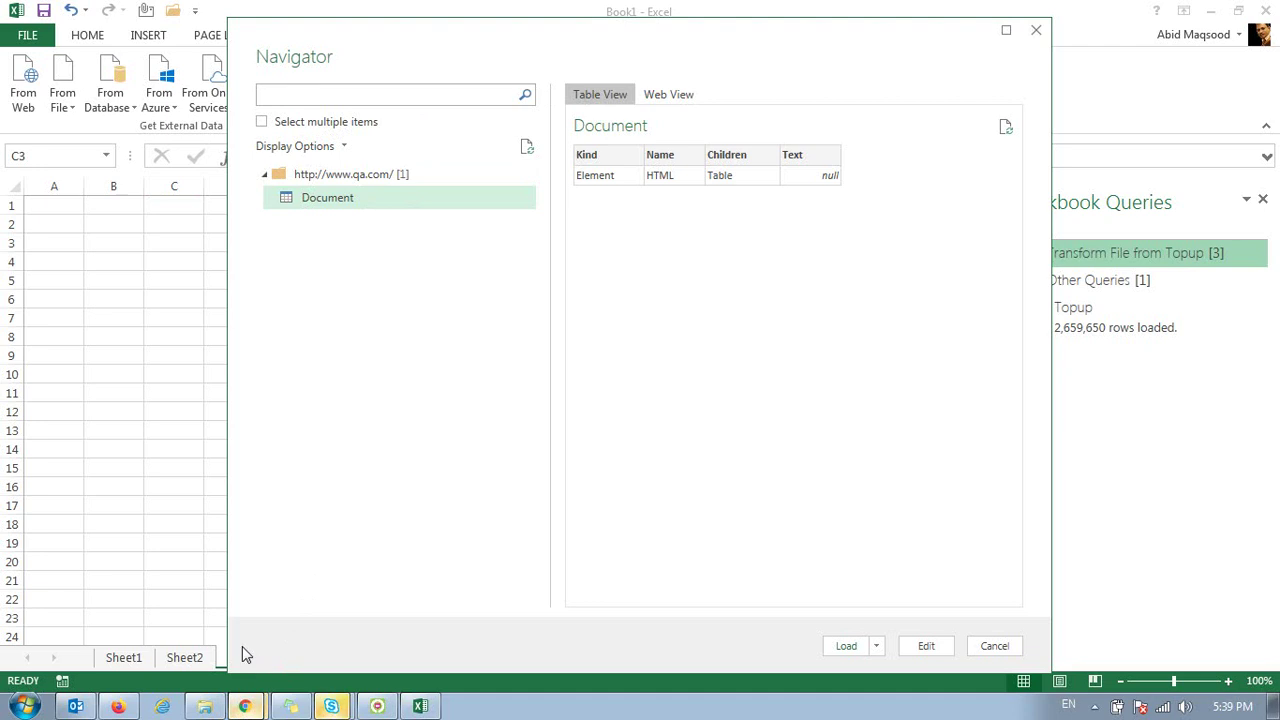
left_click(244, 706)
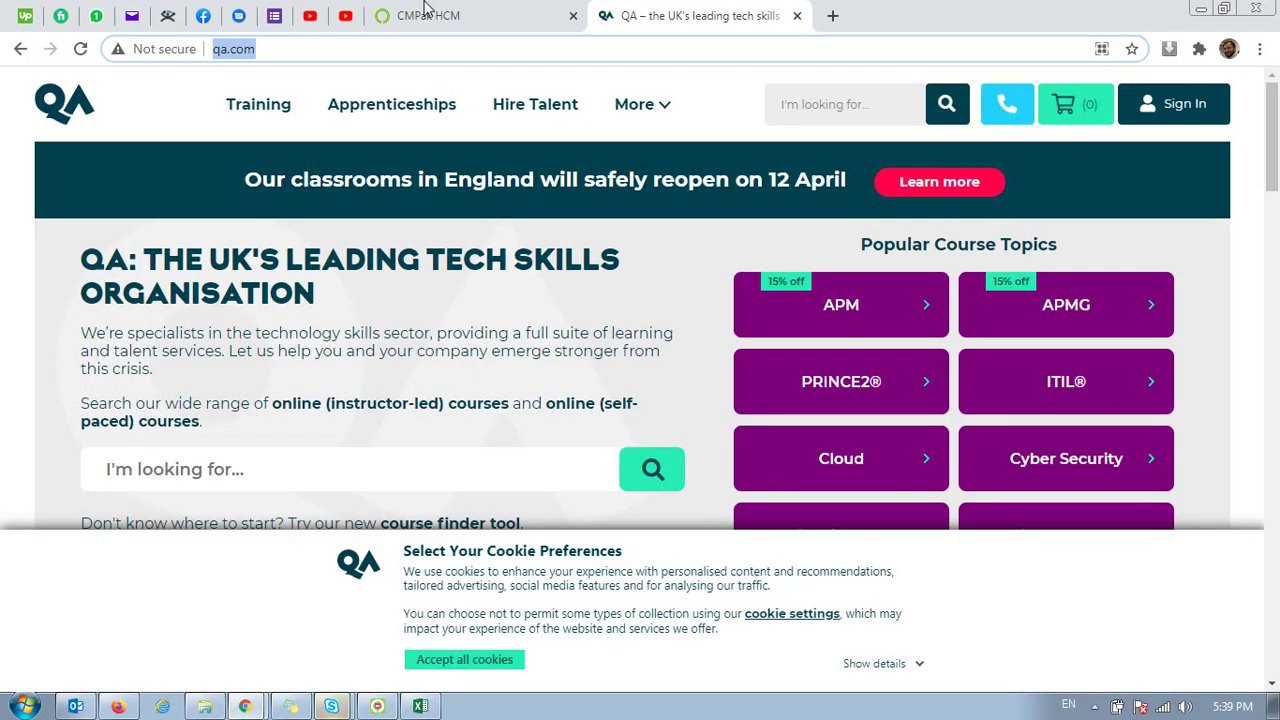
left_click(690, 45)
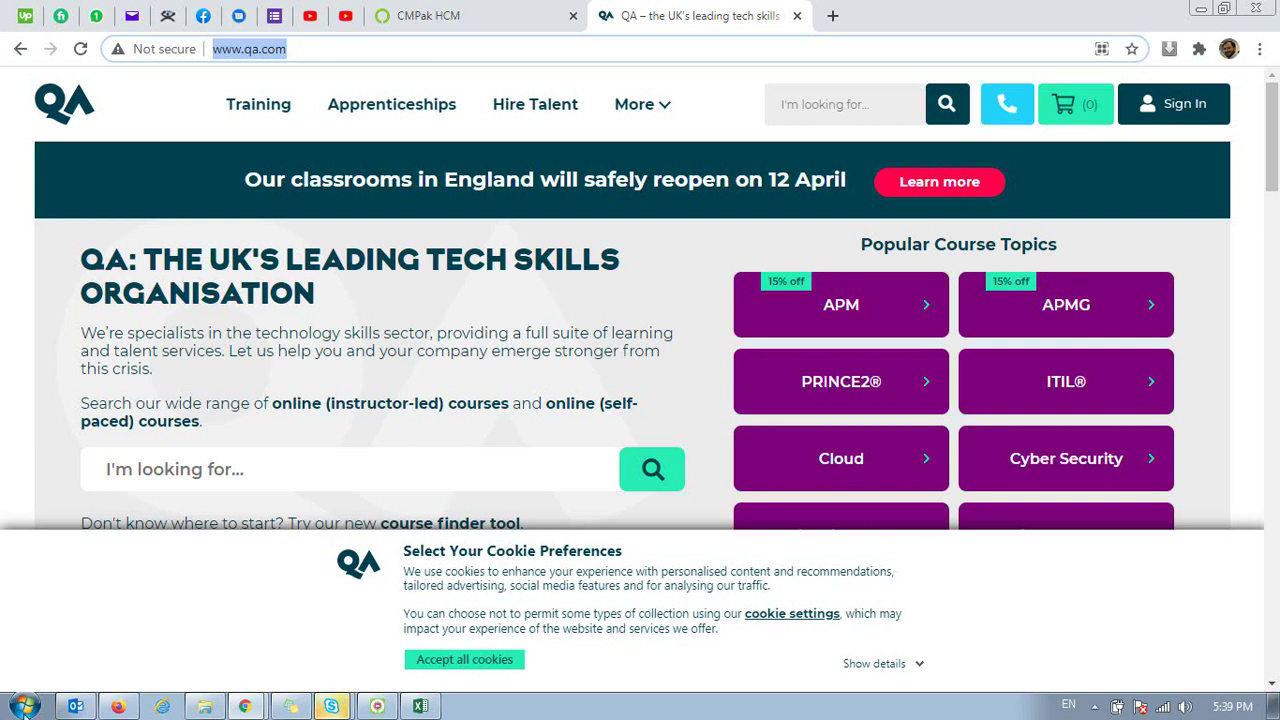
left_click(420, 706)
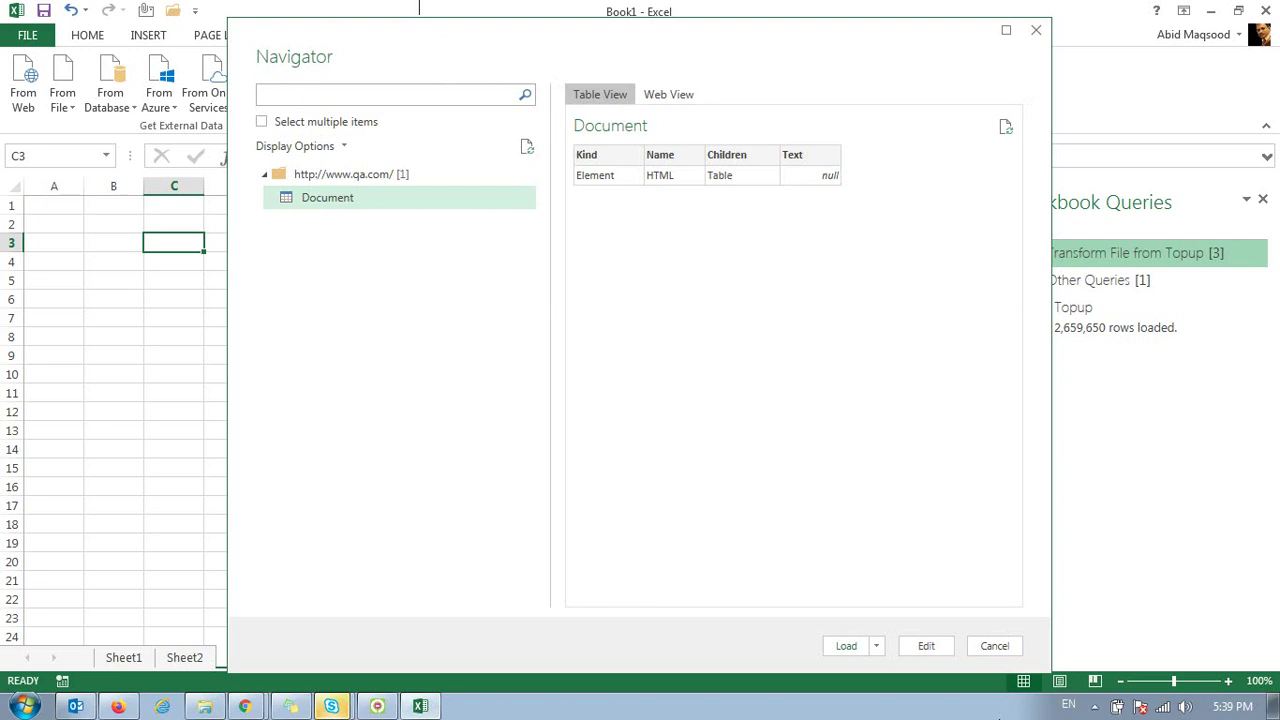
Step: Cancel the qa.com import in the Navigator and switch back to Chrome
left_click(984, 652)
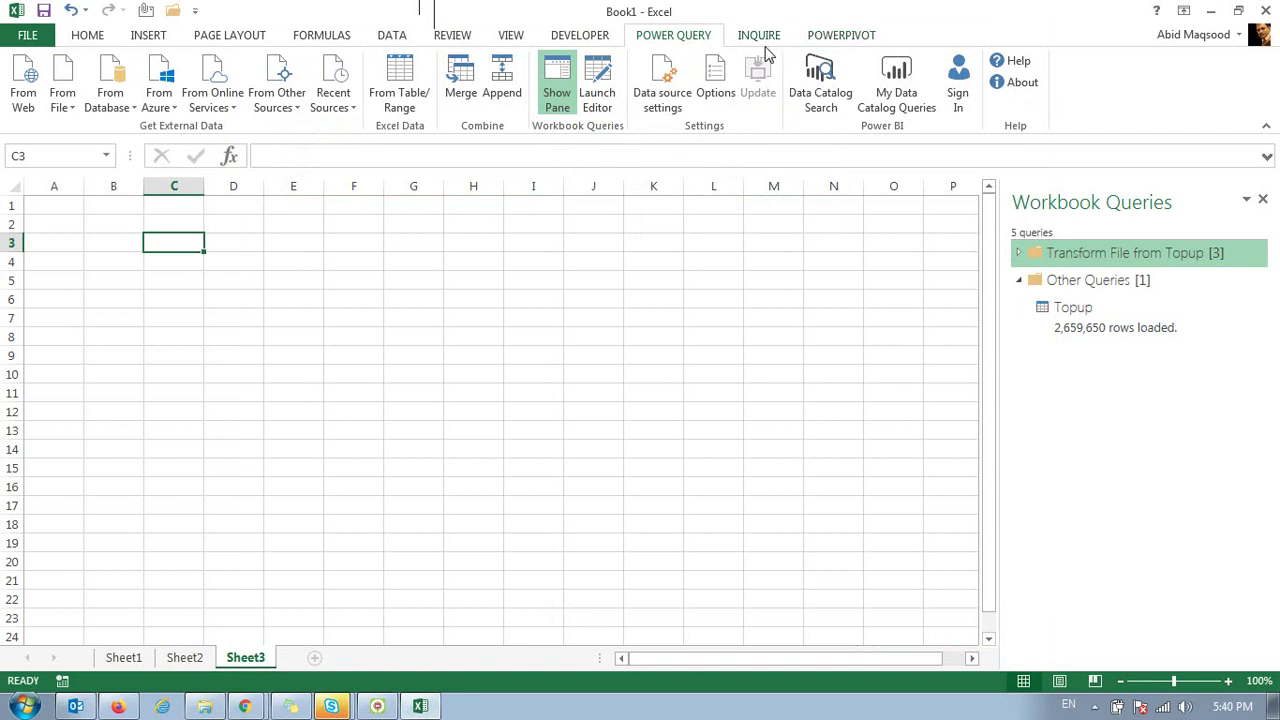
left_click(300, 706)
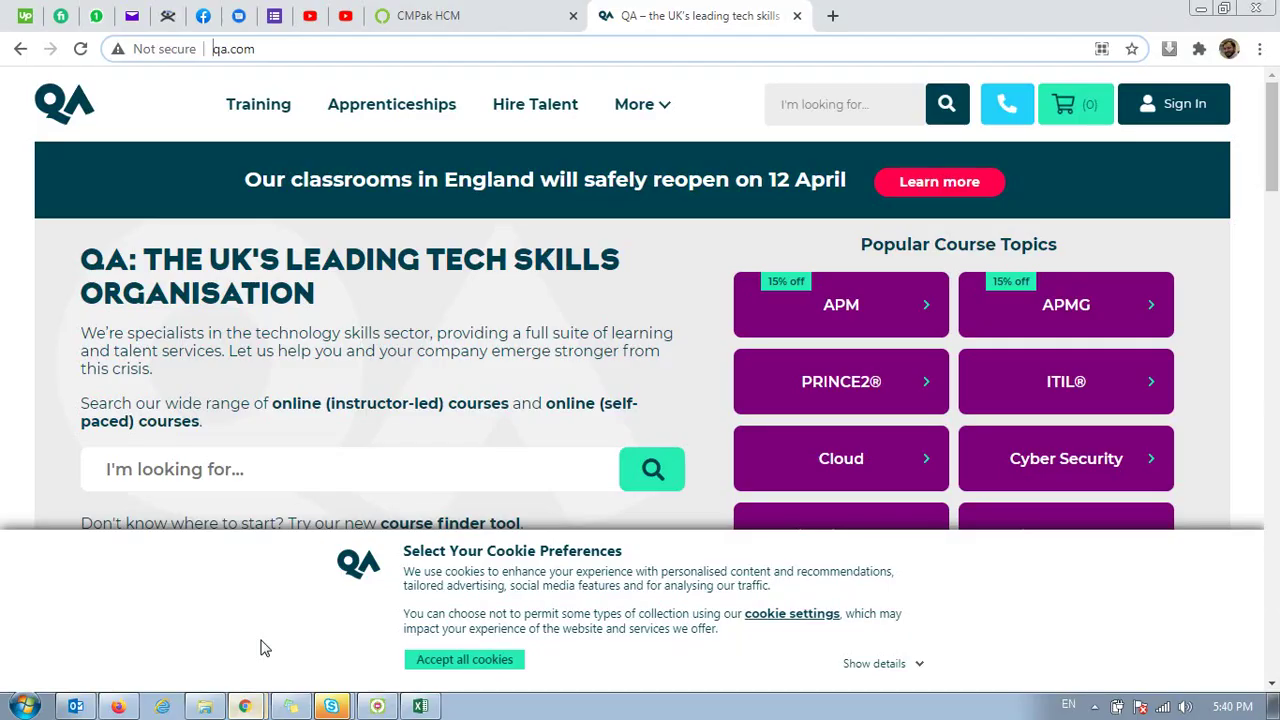
Step: Search for aliexpress, open the AliExpress homepage, copy its URL, and return to Excel
left_click(224, 56)
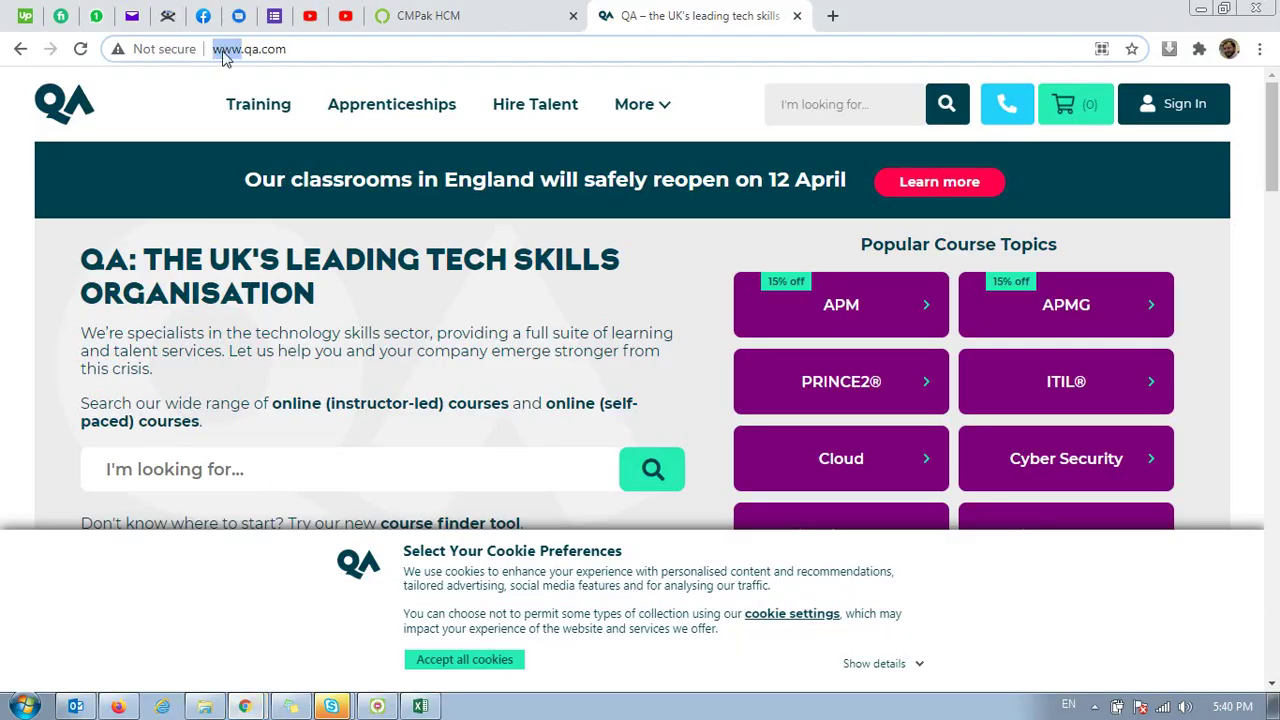
type("ali")
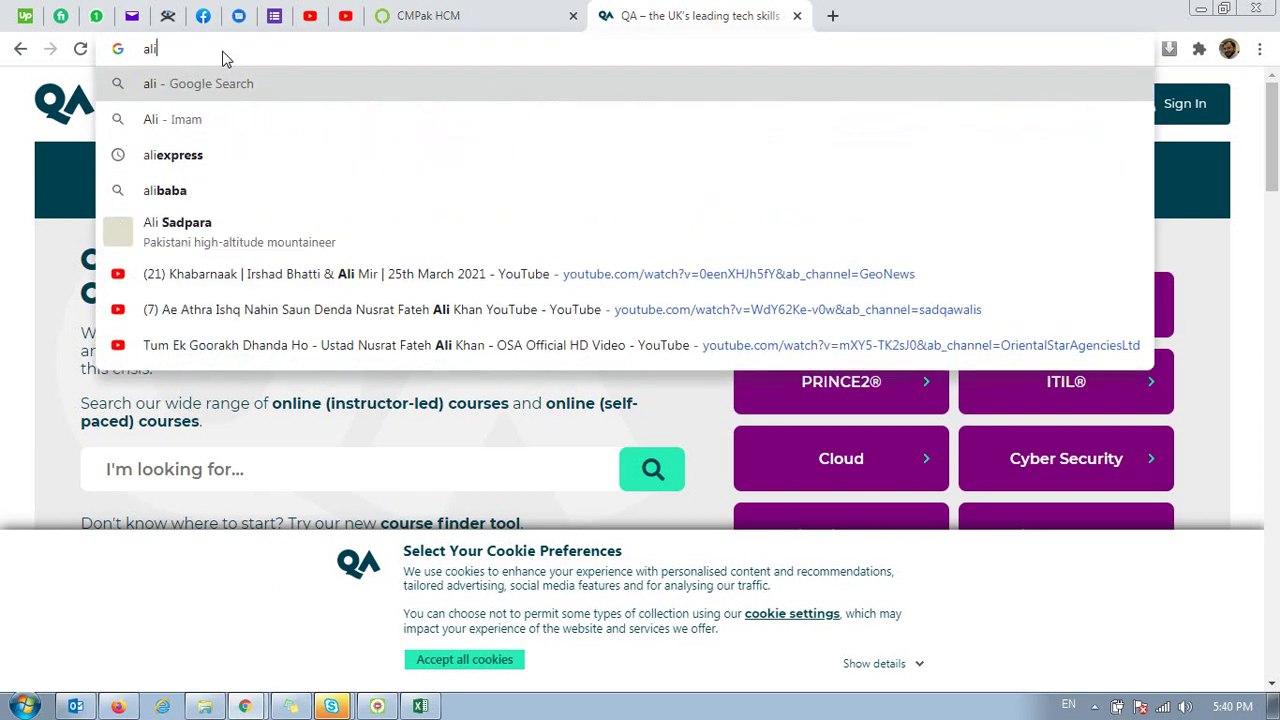
type("express")
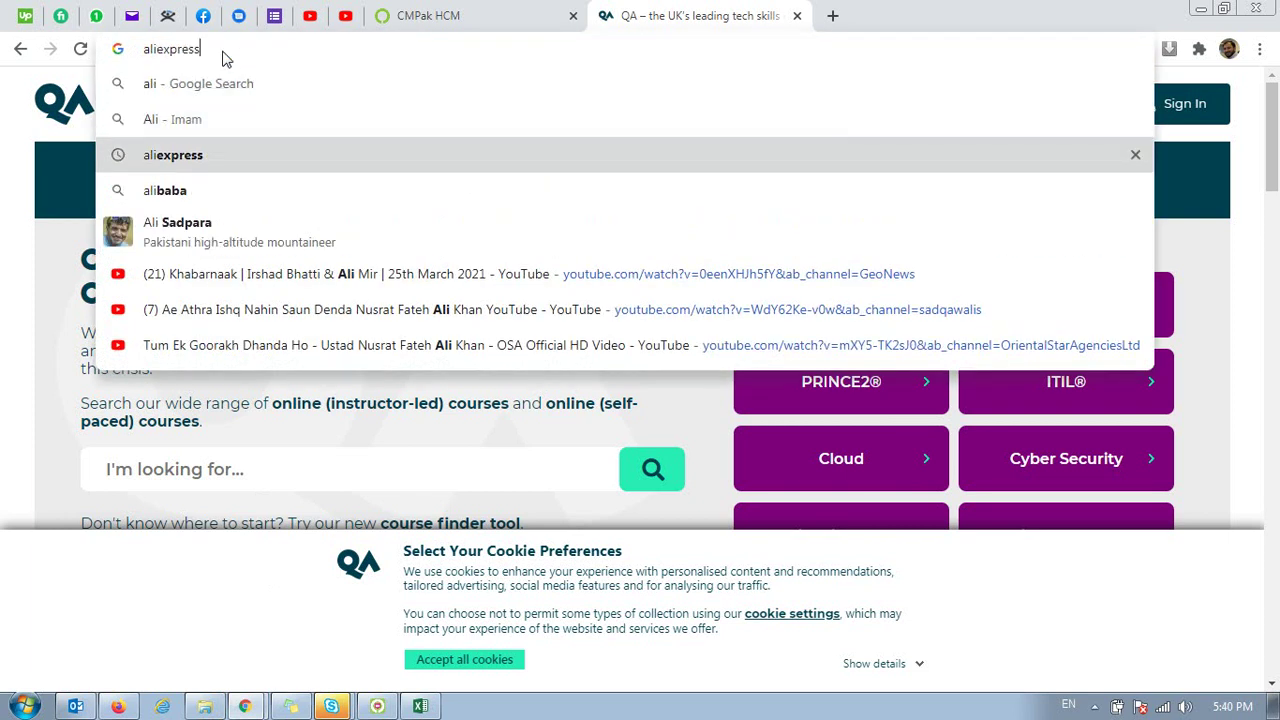
key("Return")
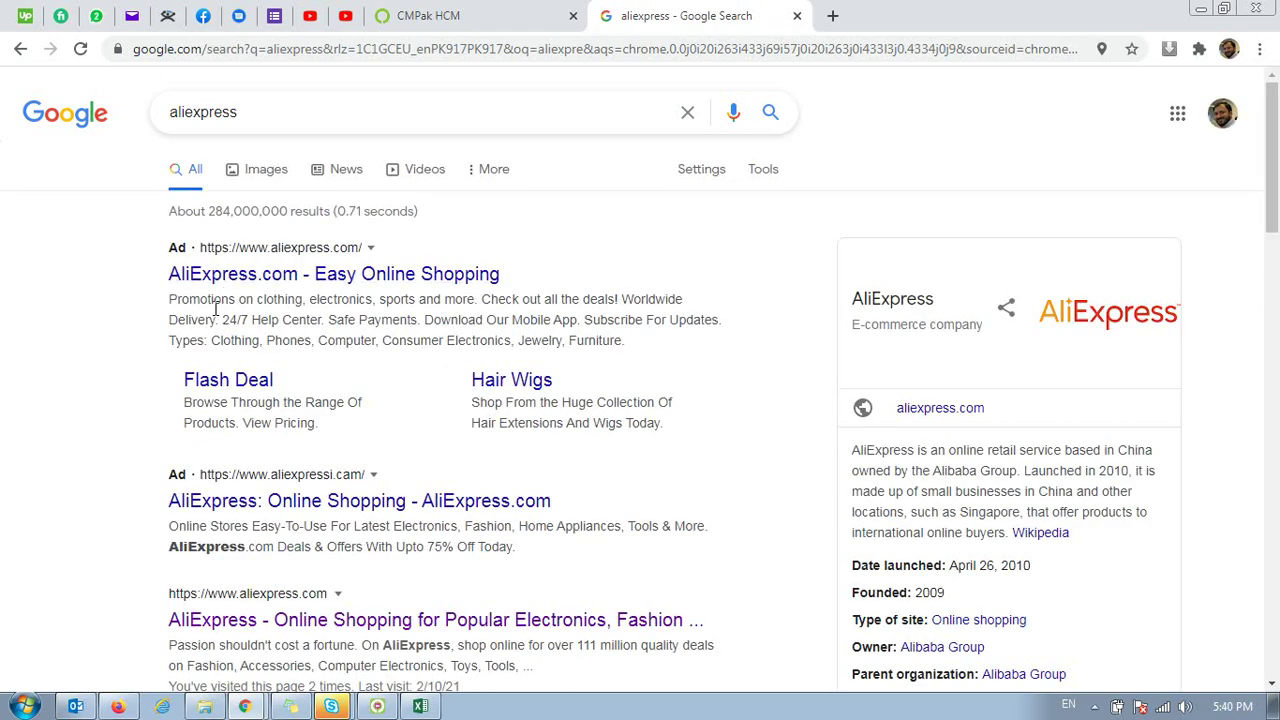
left_click(245, 622)
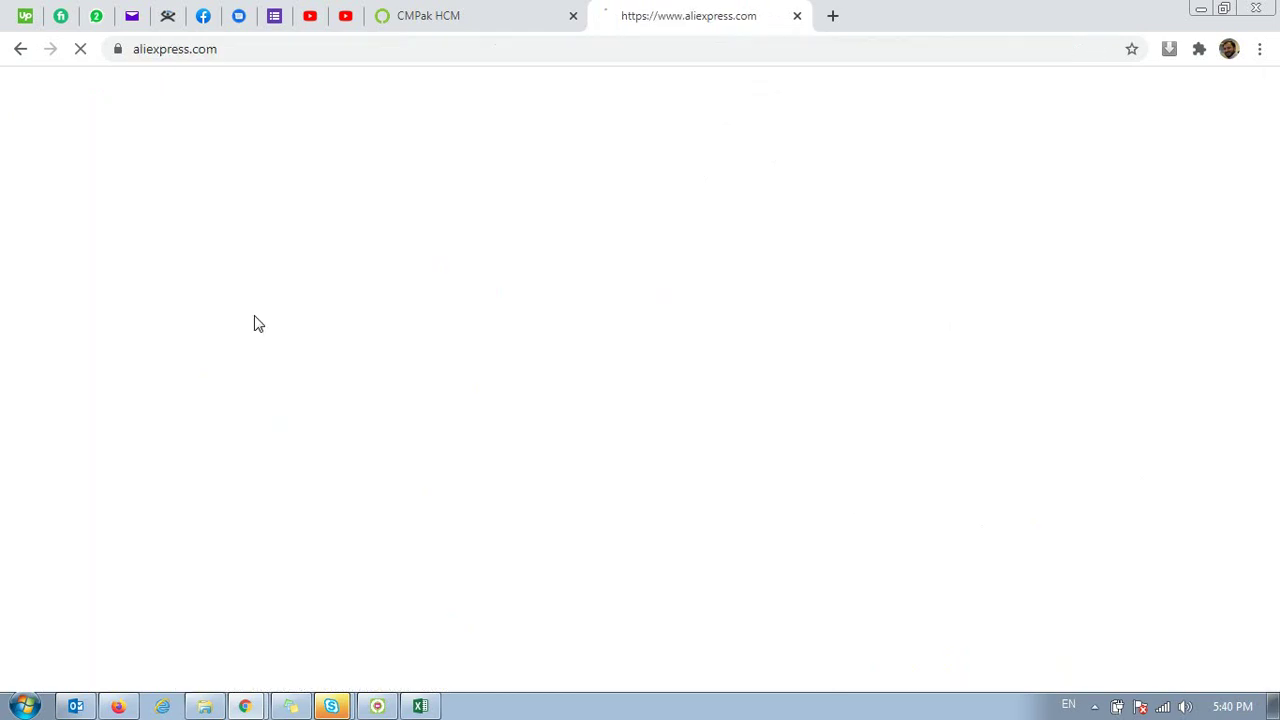
left_click(240, 57)
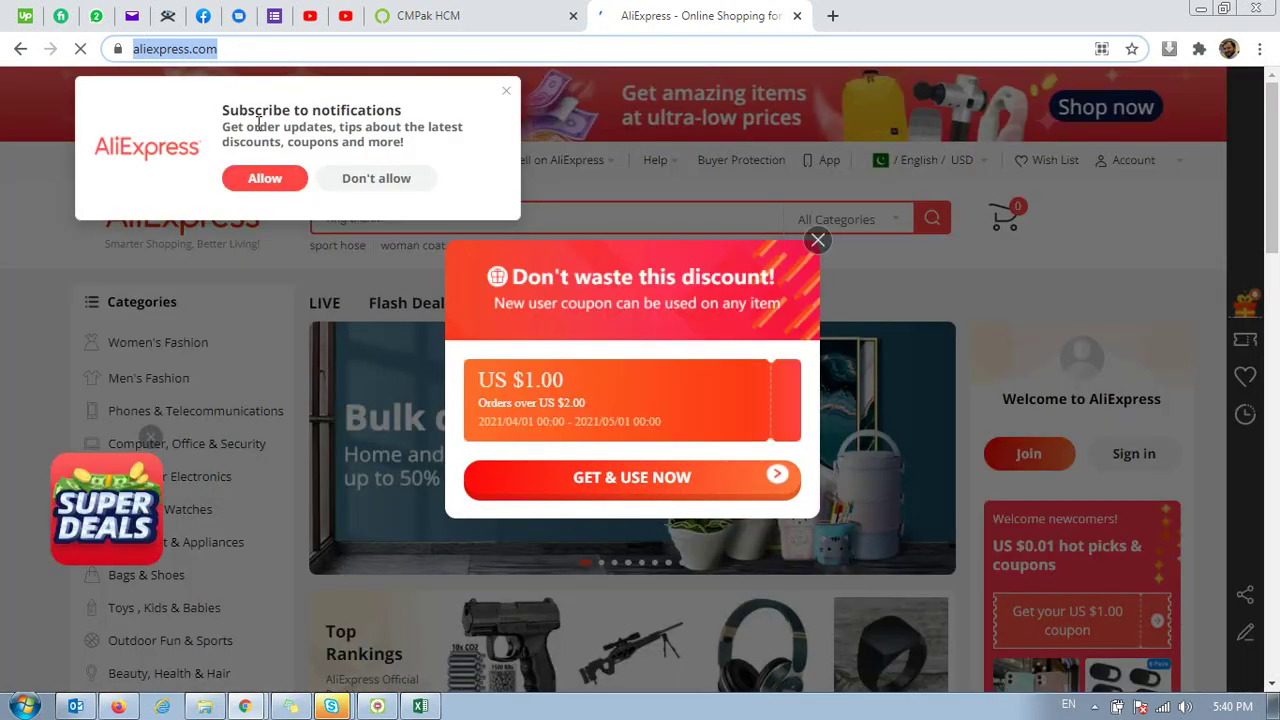
left_click(420, 706)
left_click(23, 85)
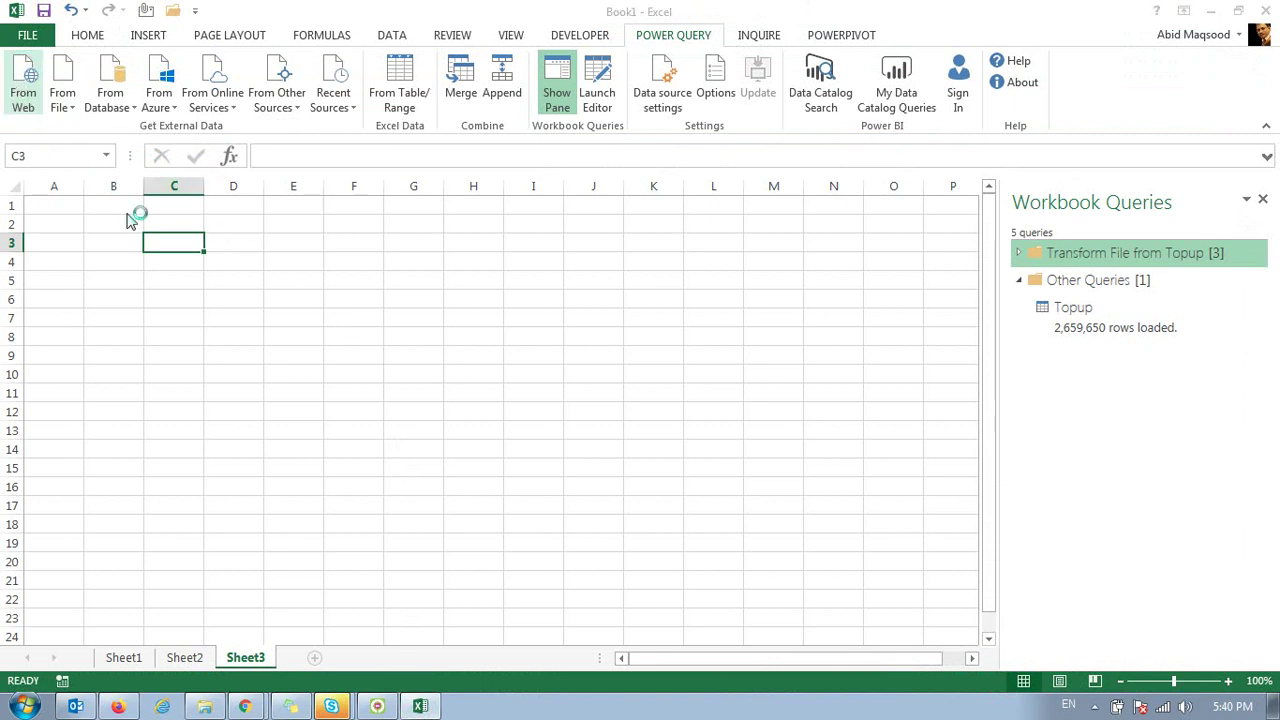
type("https://www.aliexpress.com/")
left_click(845, 414)
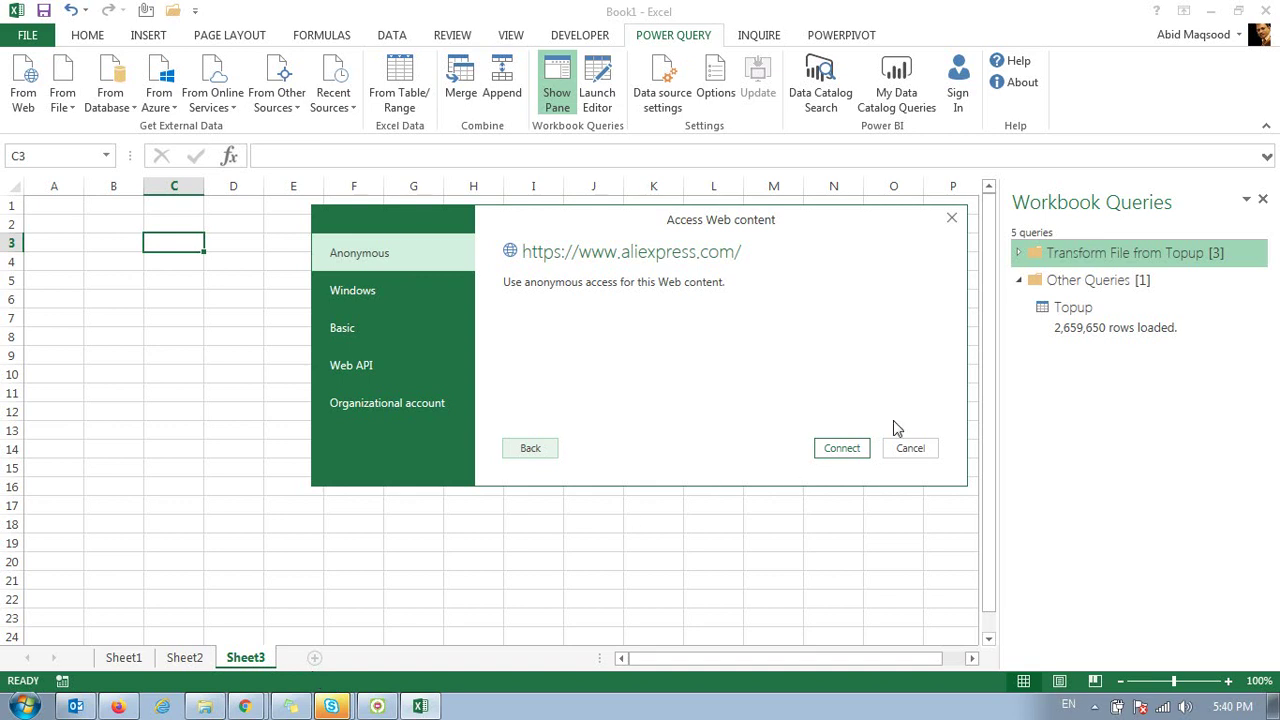
left_click(843, 448)
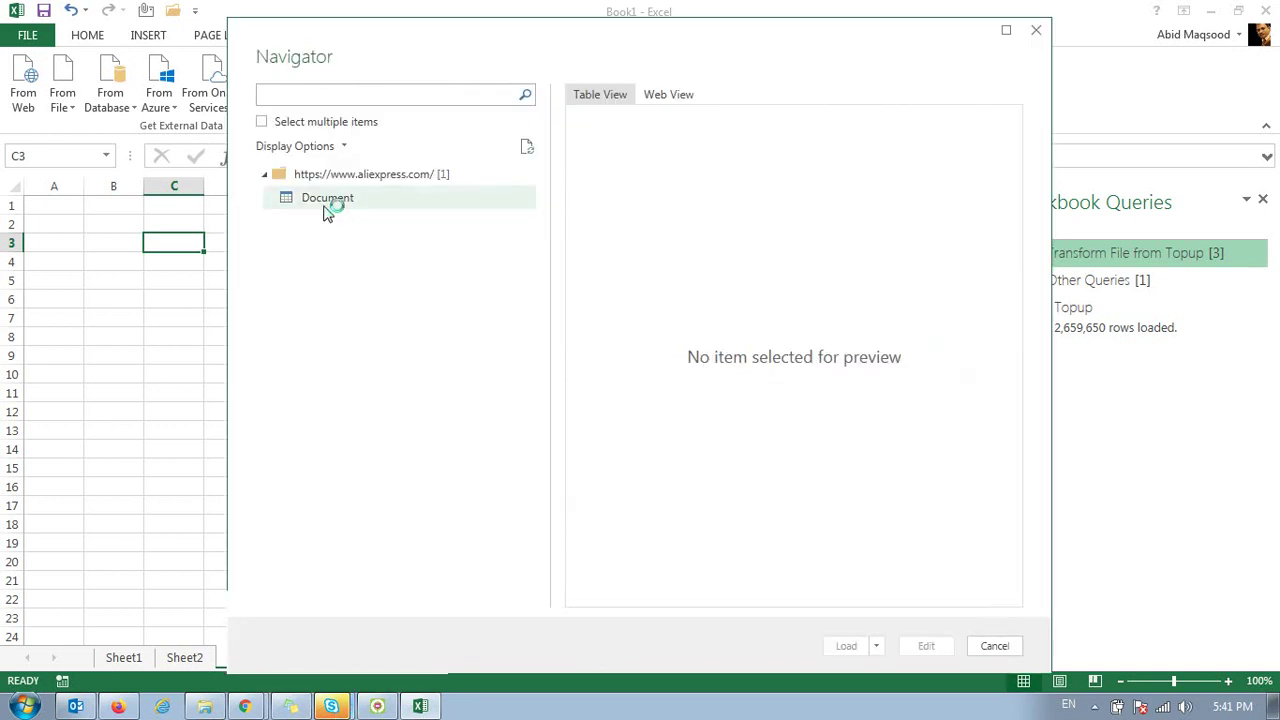
Step: Open the AliExpress Document table from the Navigator in the Power Query Editor
left_click(325, 210)
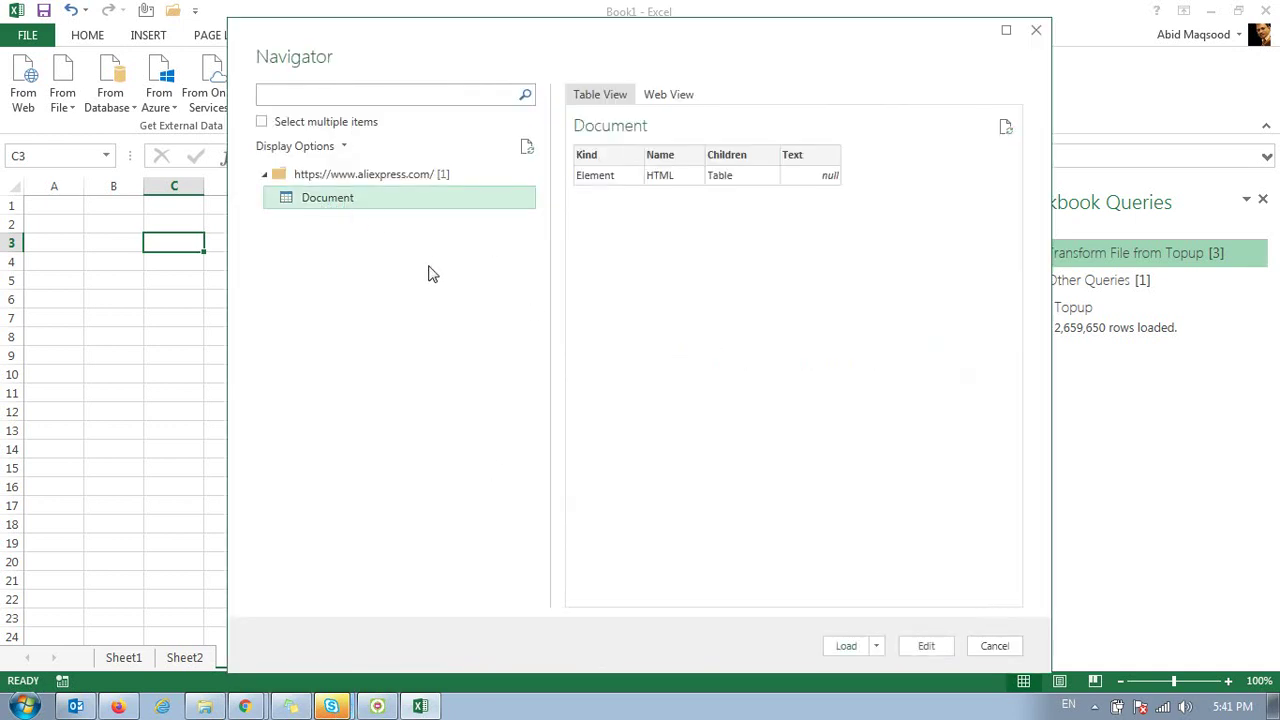
left_click(313, 175)
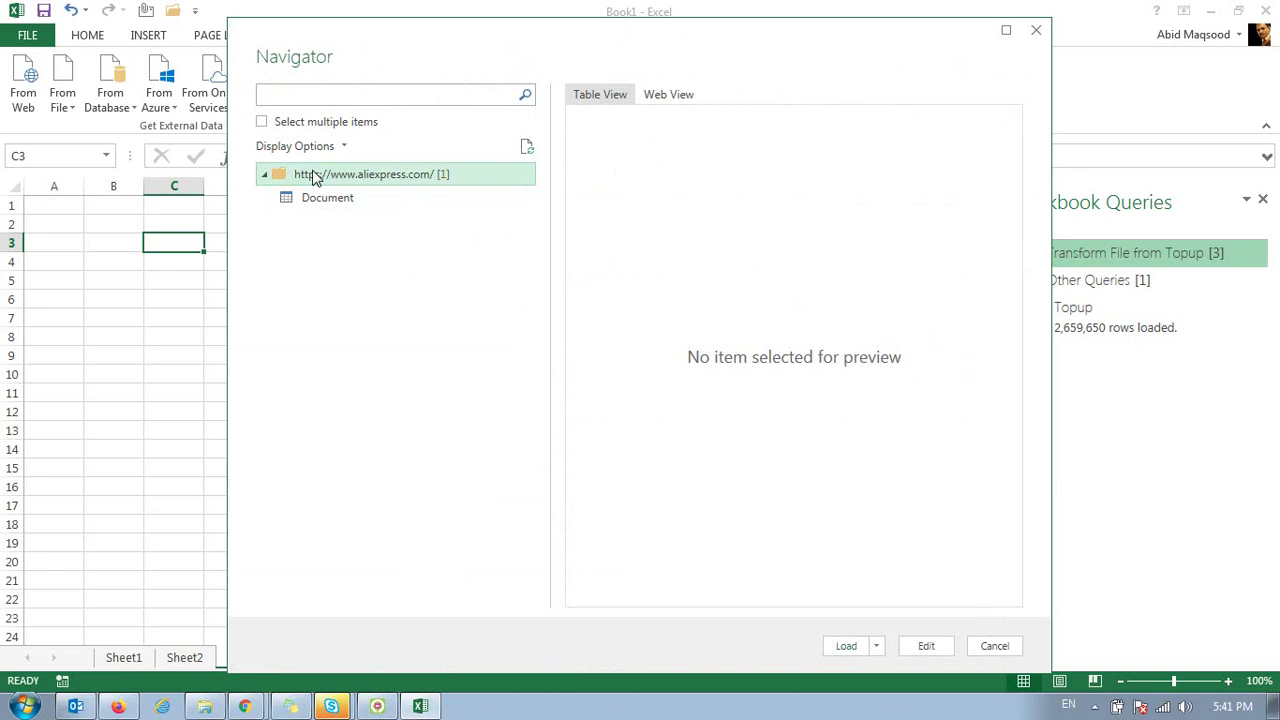
double_click(316, 208)
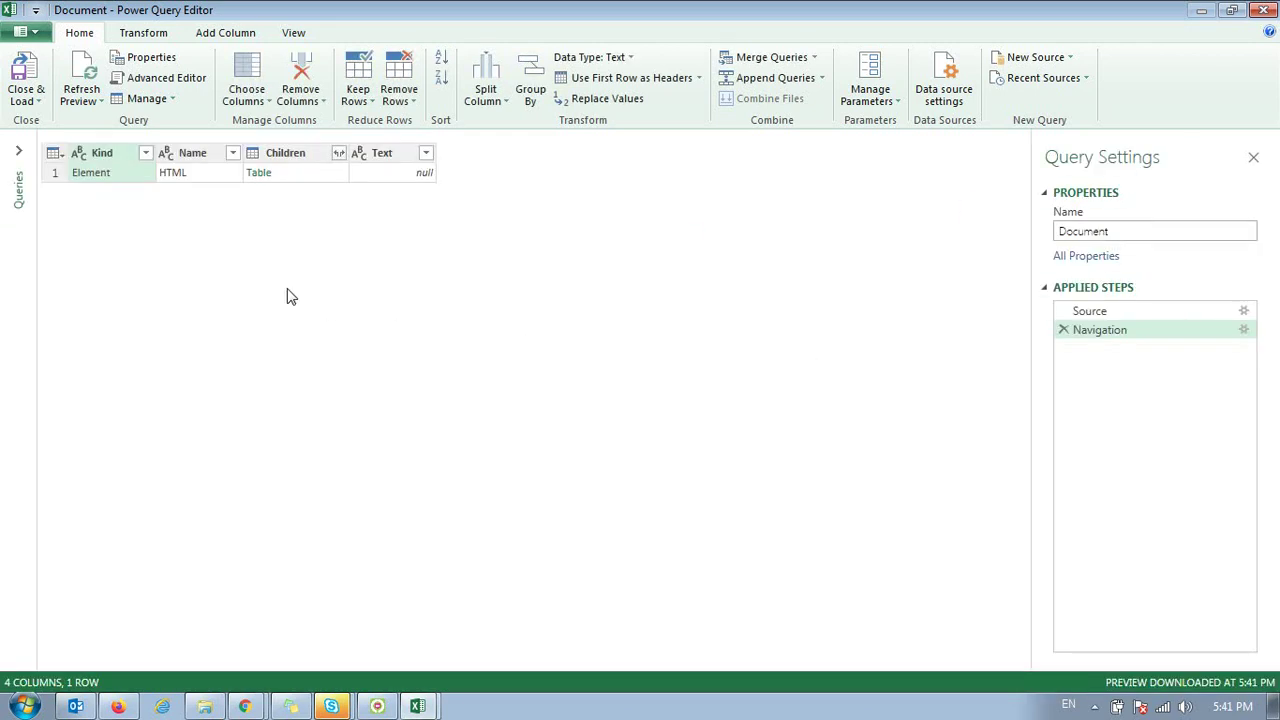
Step: Expand Children, Children.Children and Children.Children.Children, then load the 105-row Document query
left_click(339, 156)
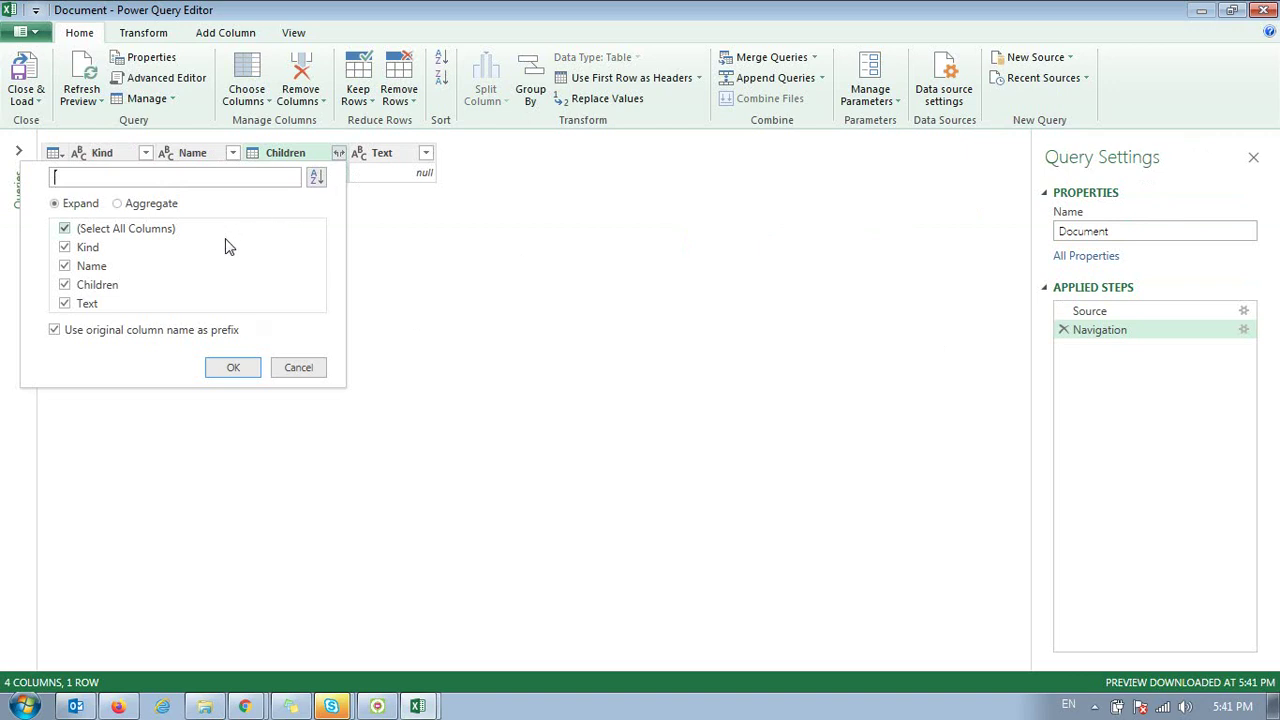
left_click(238, 370)
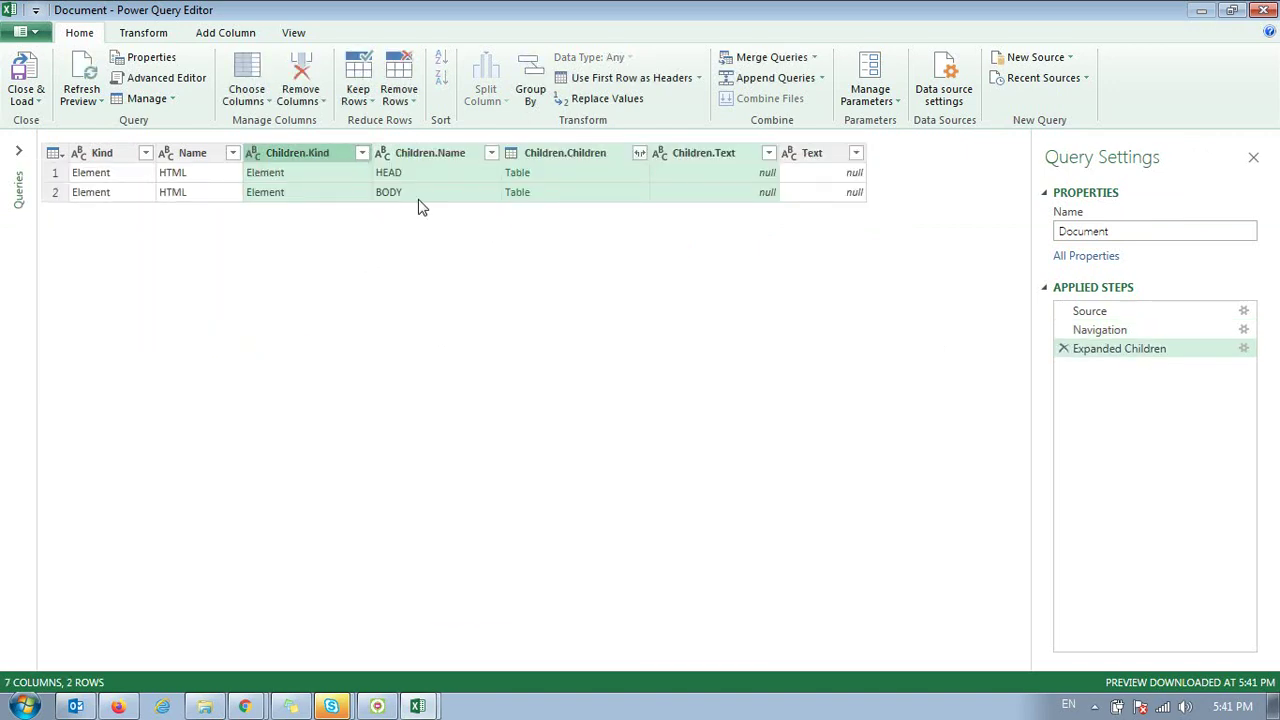
left_click(640, 157)
left_click(531, 370)
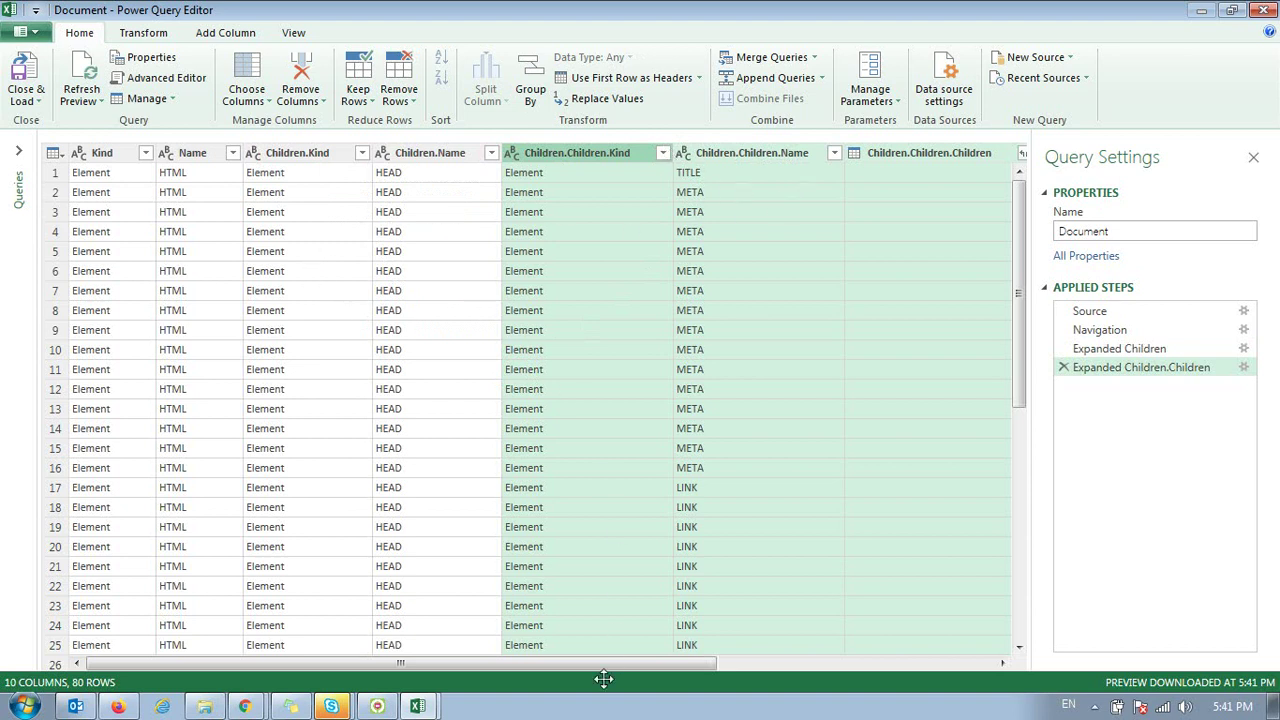
left_click_drag(96, 664, 372, 664)
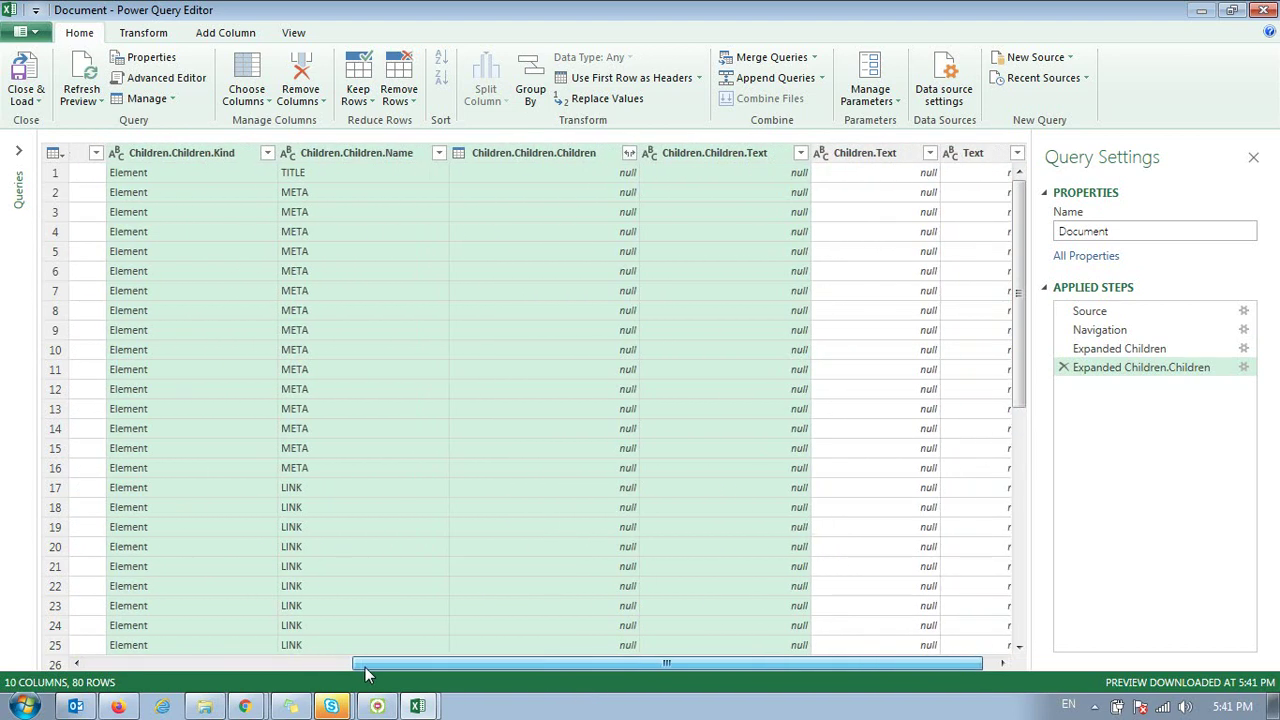
left_click(611, 152)
left_click(520, 368)
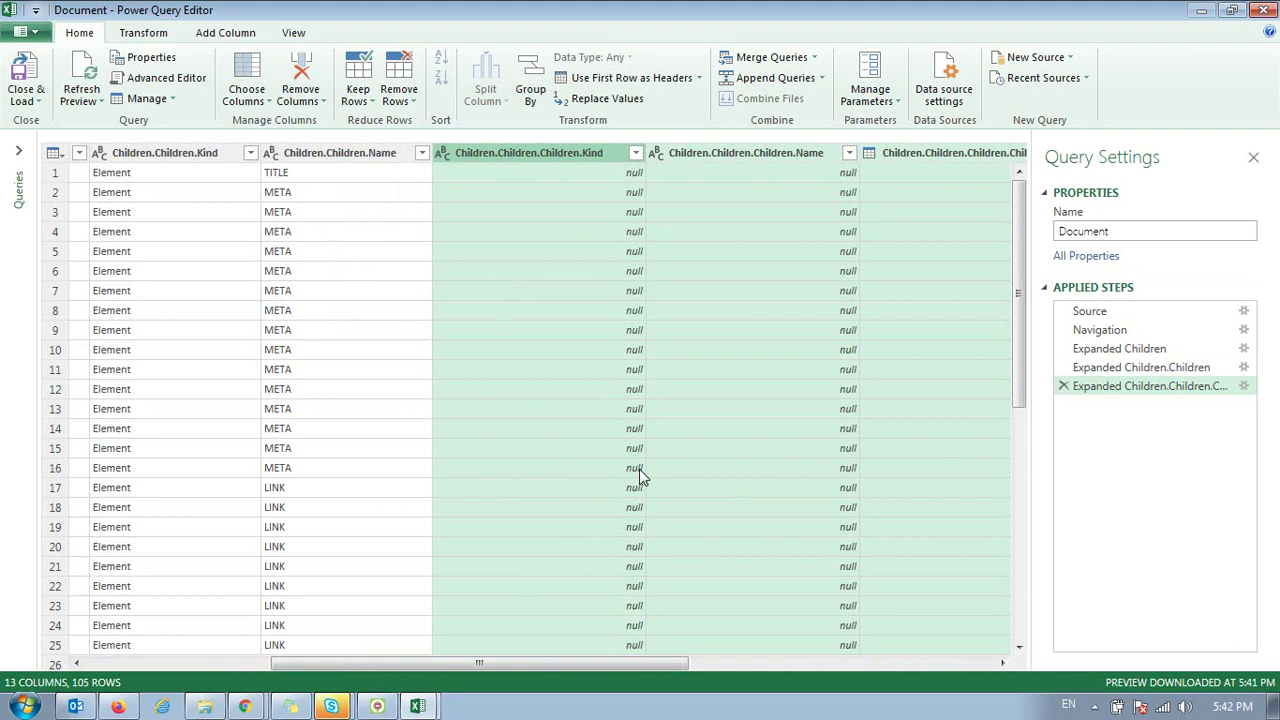
left_click(26, 70)
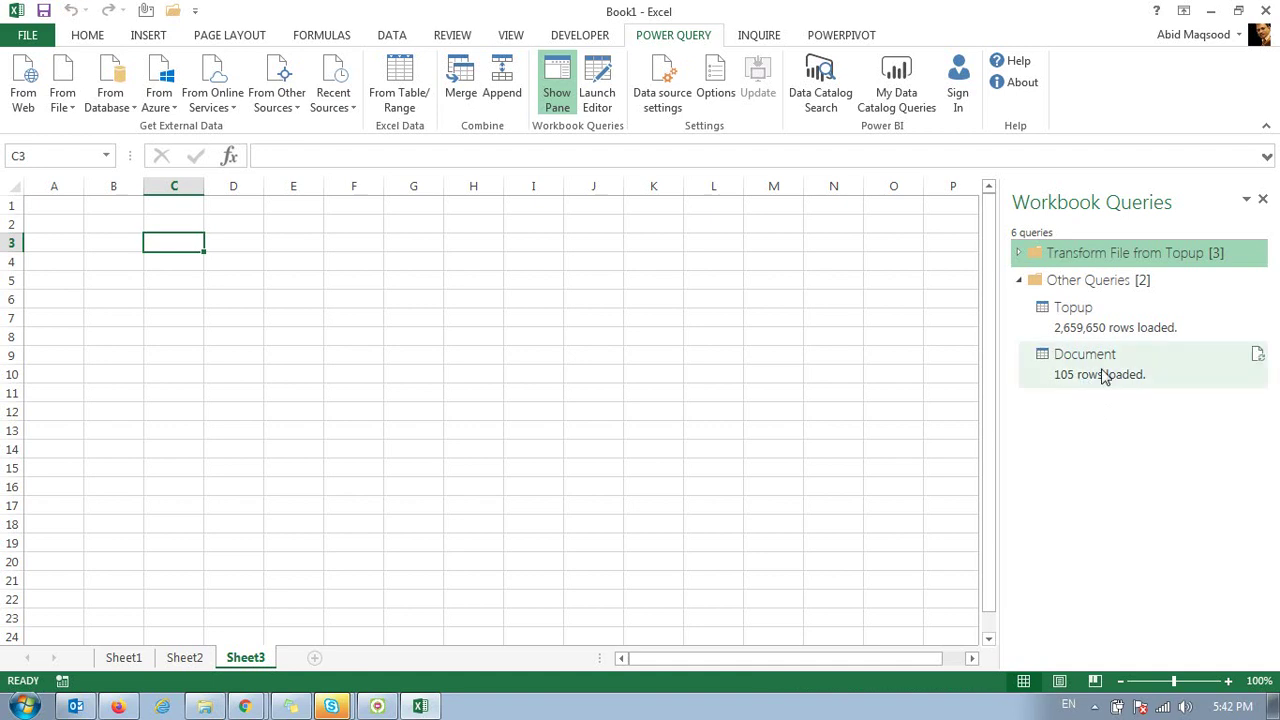
mouse_move(1105, 376)
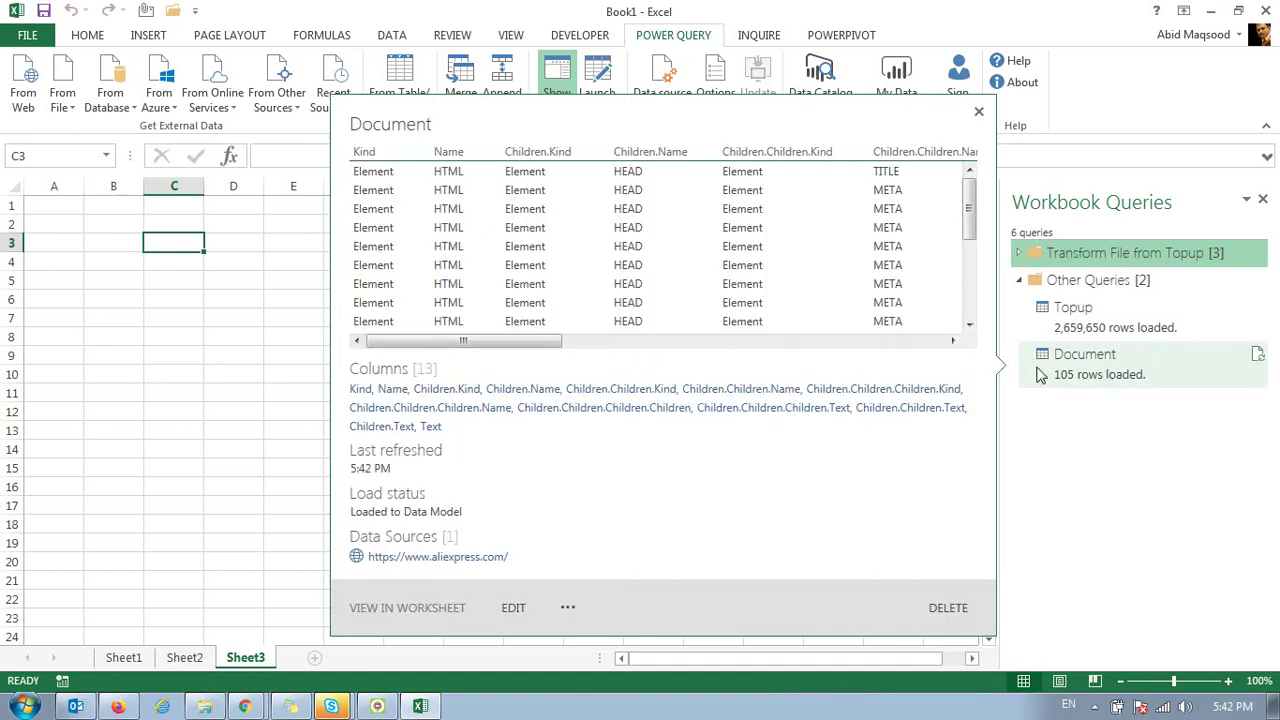
left_click(449, 344)
mouse_move(449, 344)
left_mouse_down()
mouse_move(436, 354)
mouse_move(531, 340)
mouse_move(849, 341)
left_mouse_up()
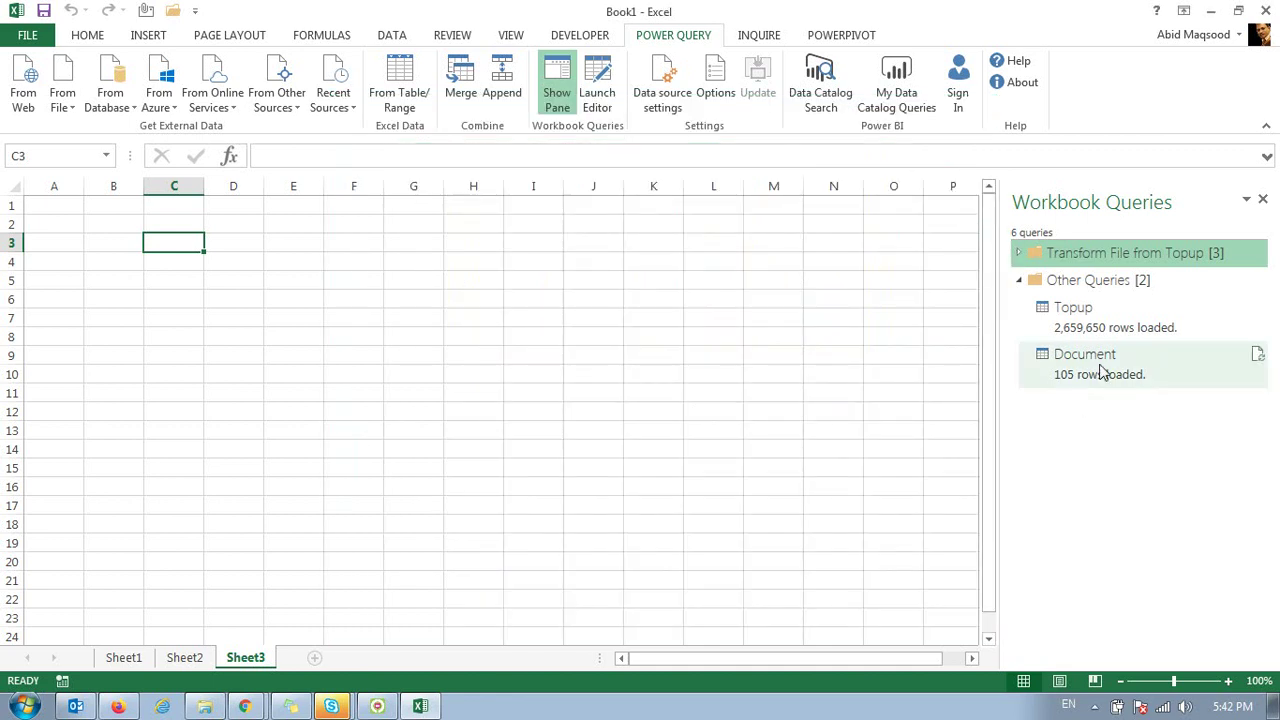
mouse_move(1046, 372)
left_click(969, 323)
left_click_drag(531, 342, 917, 362)
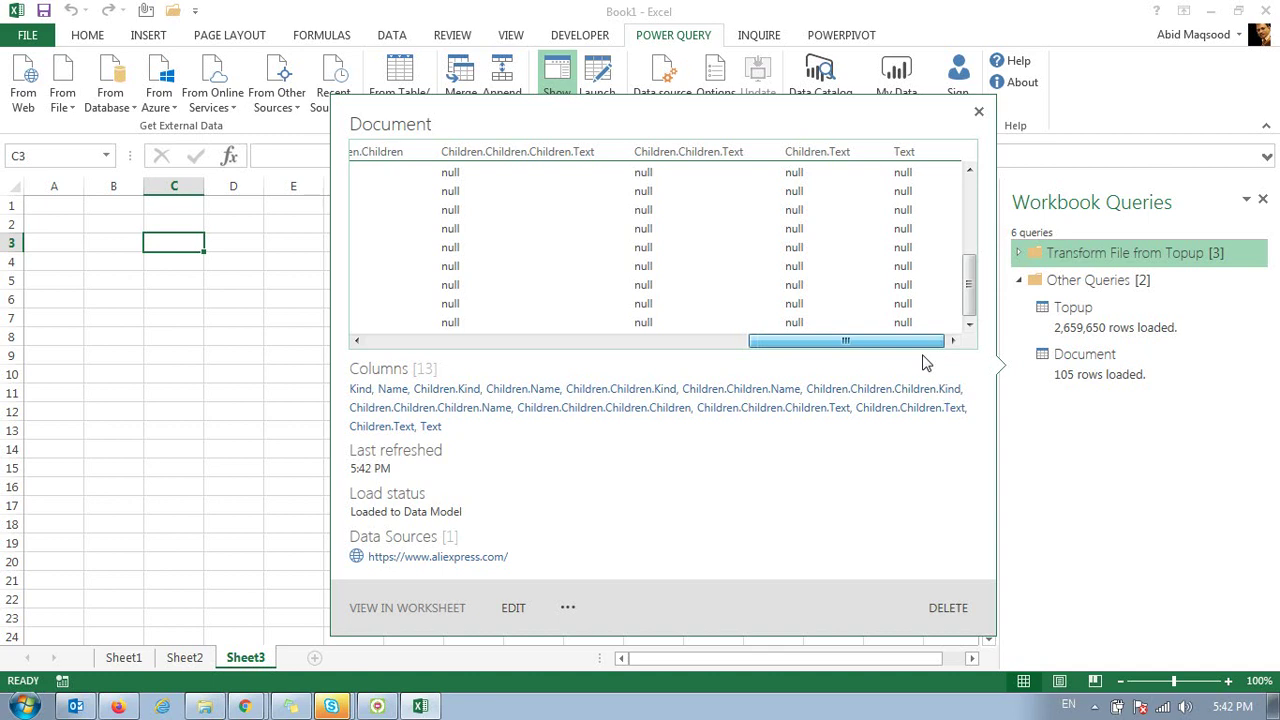
left_click_drag(915, 341, 468, 311)
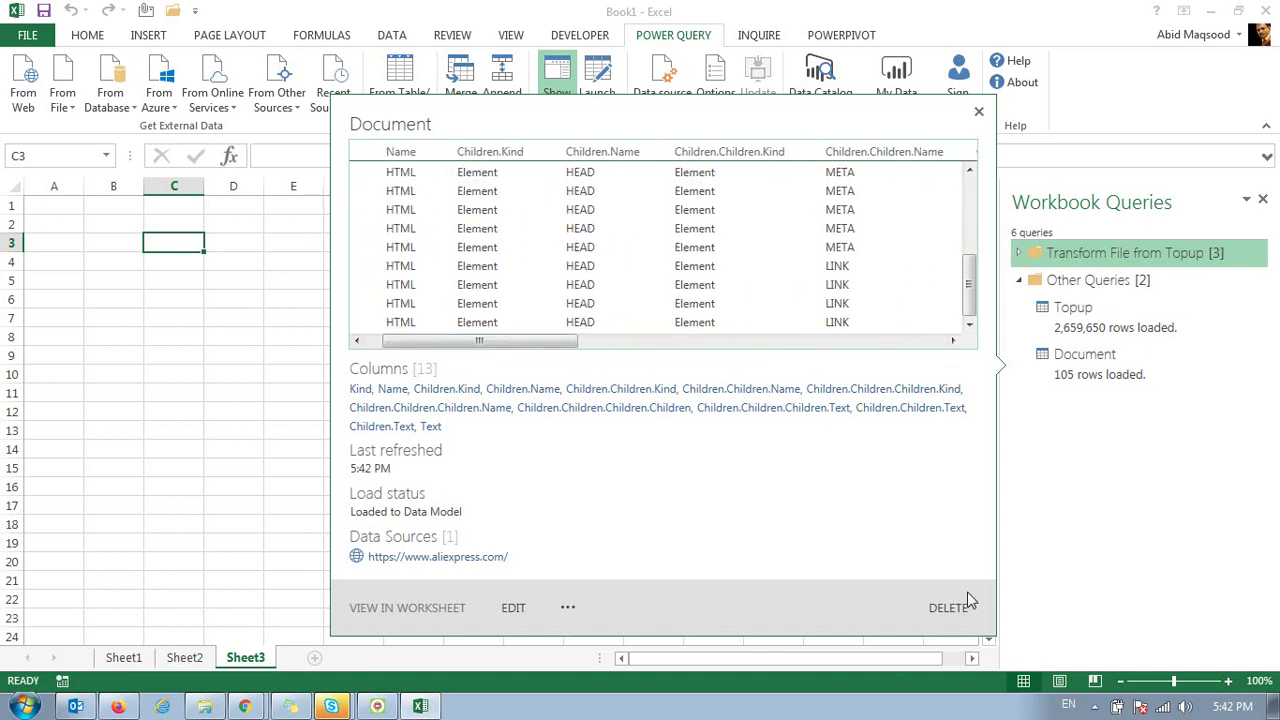
left_click(152, 358)
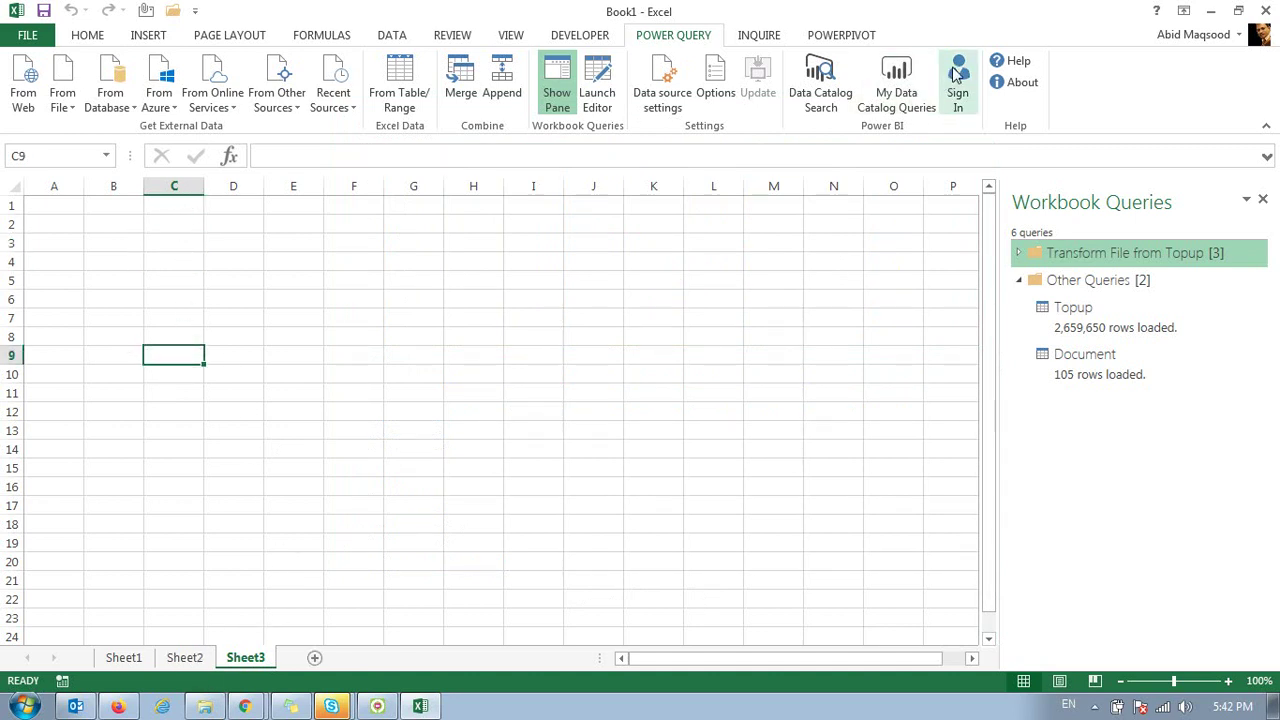
left_click(871, 40)
left_click(55, 85)
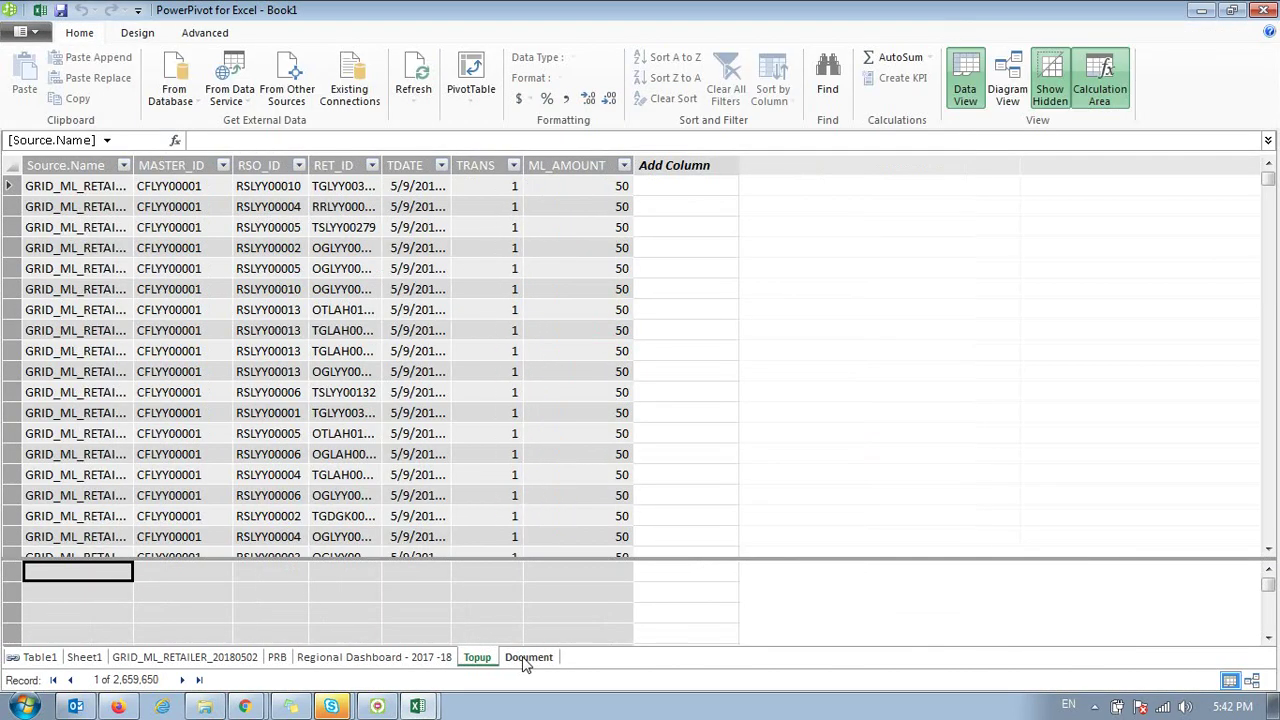
left_click(528, 657)
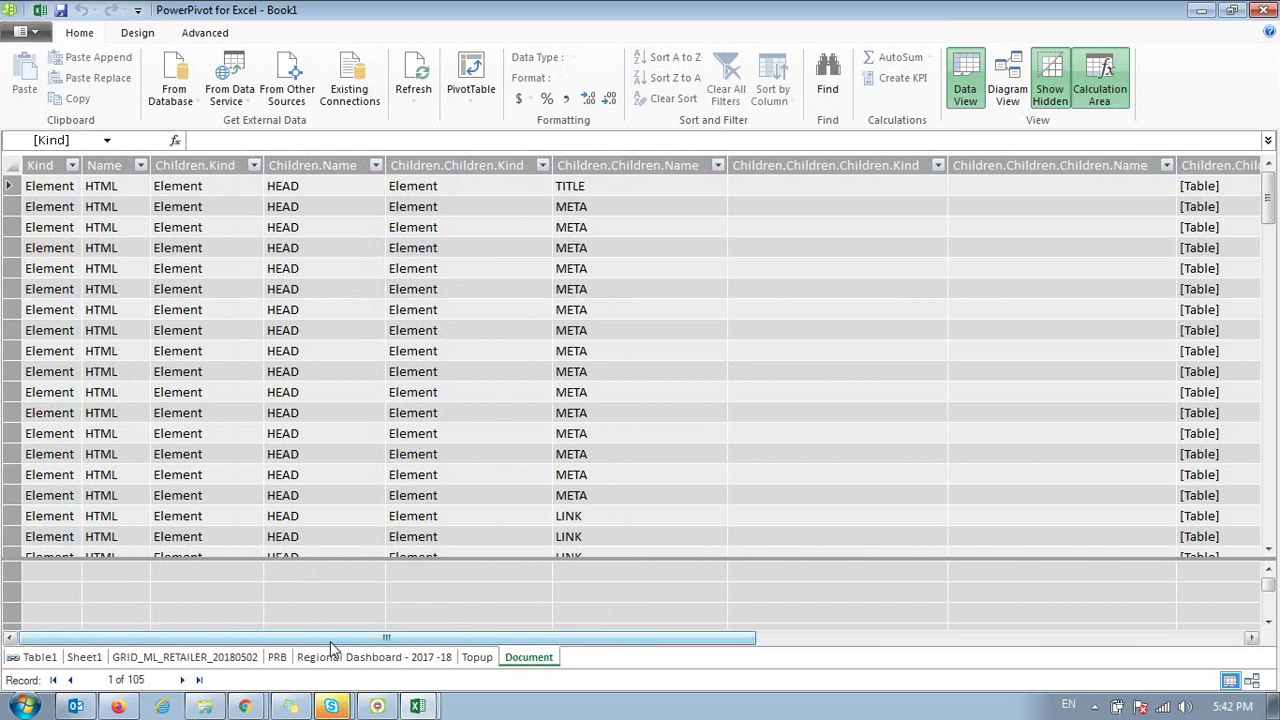
left_click_drag(333, 640, 1005, 688)
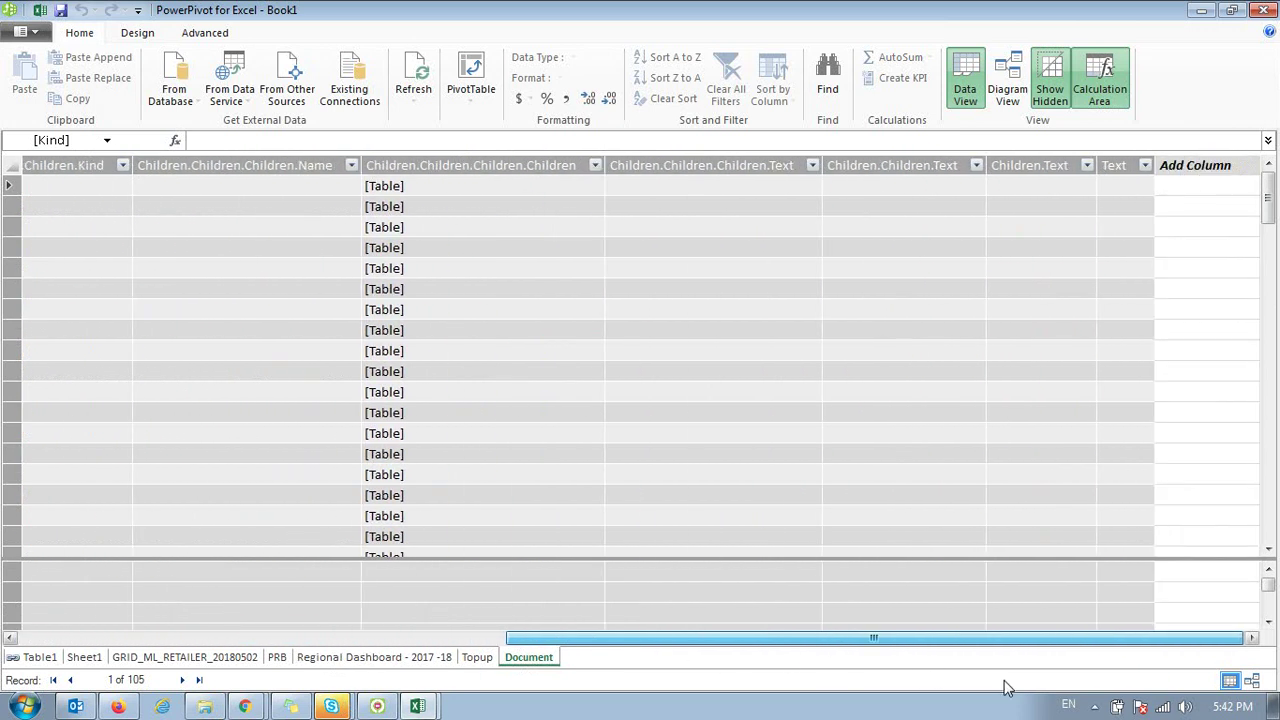
left_click(388, 330)
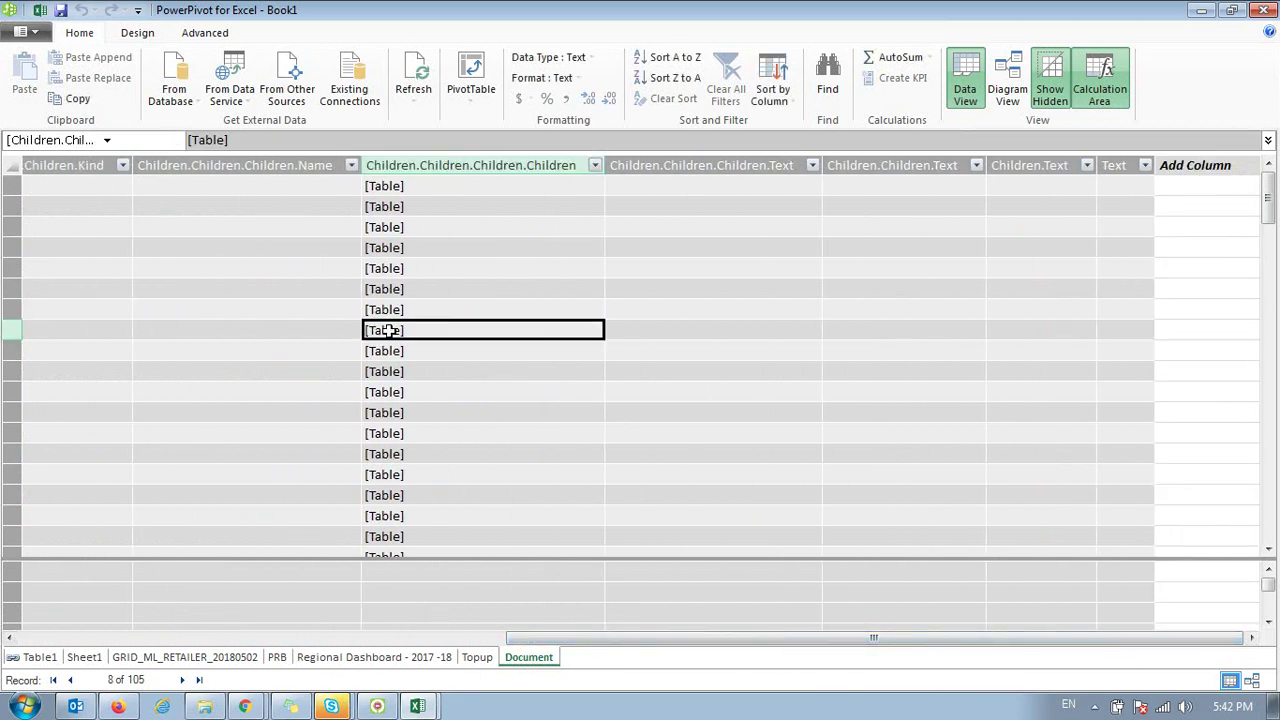
left_click(484, 273)
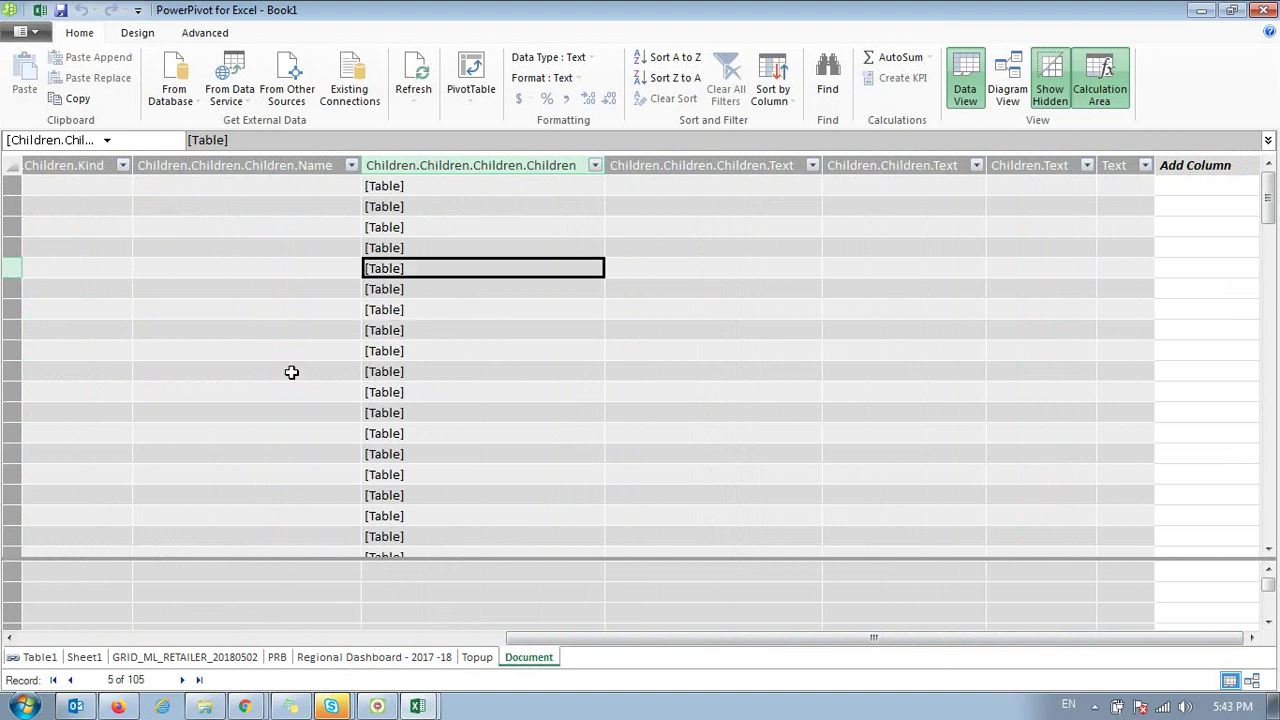
left_click(1259, 10)
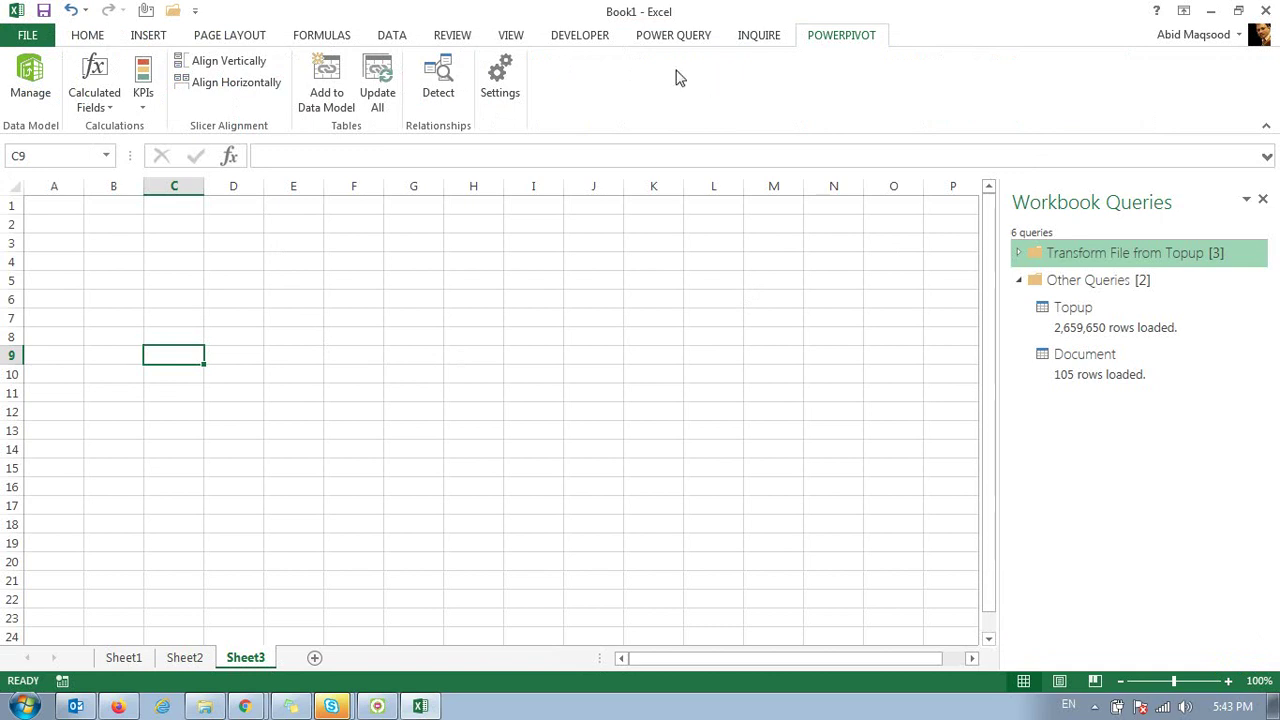
left_click(678, 36)
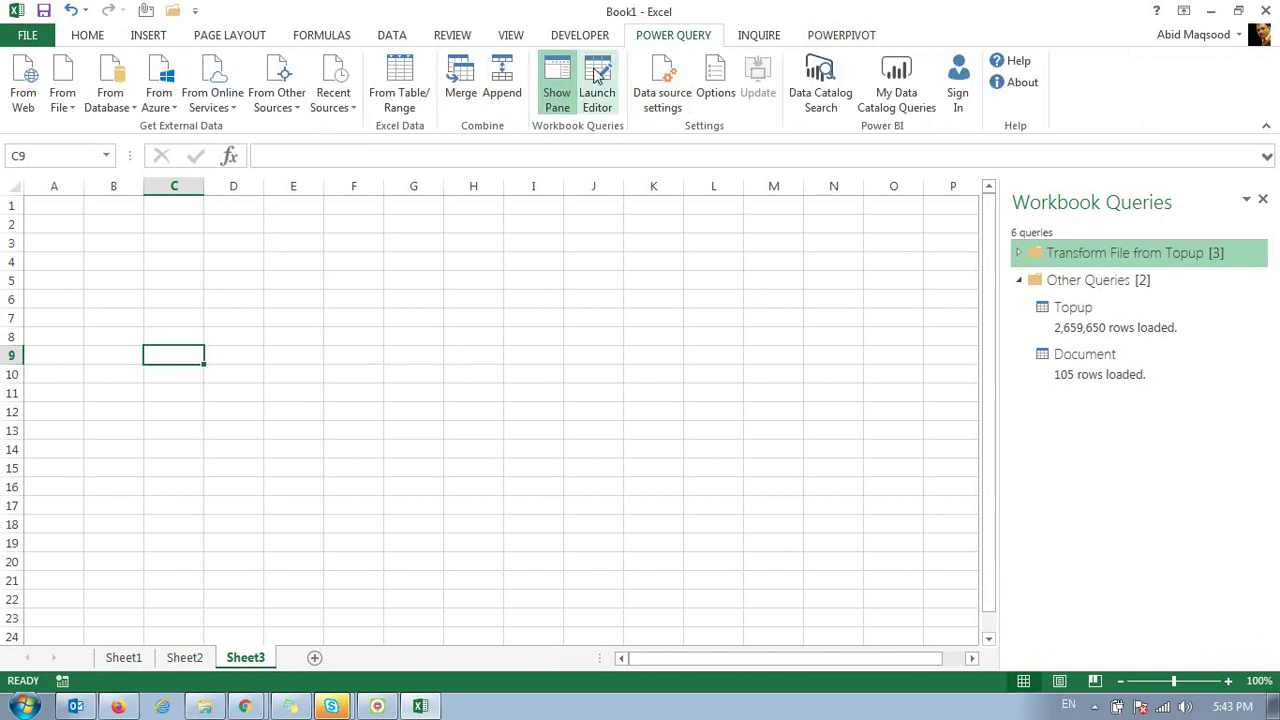
Step: Reopen the Document query editor and inspect the Kind and Children.Children.Children.Kind filter values
left_click(589, 92)
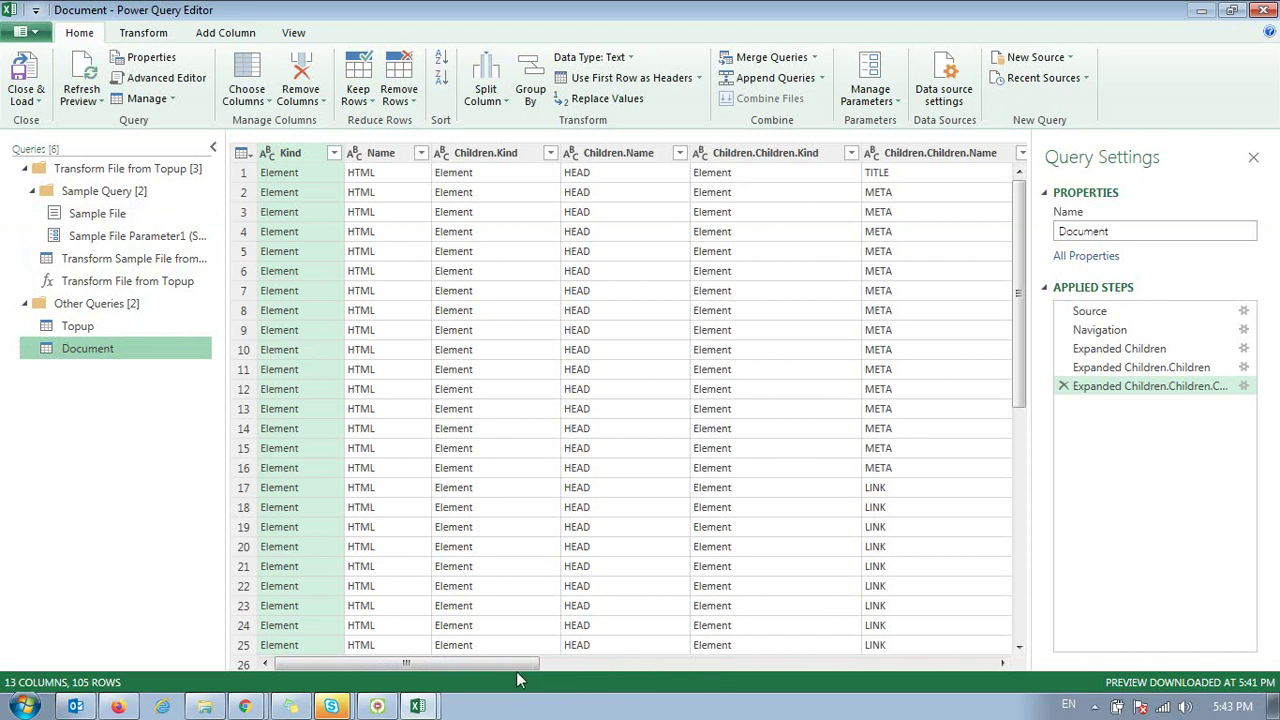
left_click_drag(504, 662, 1000, 683)
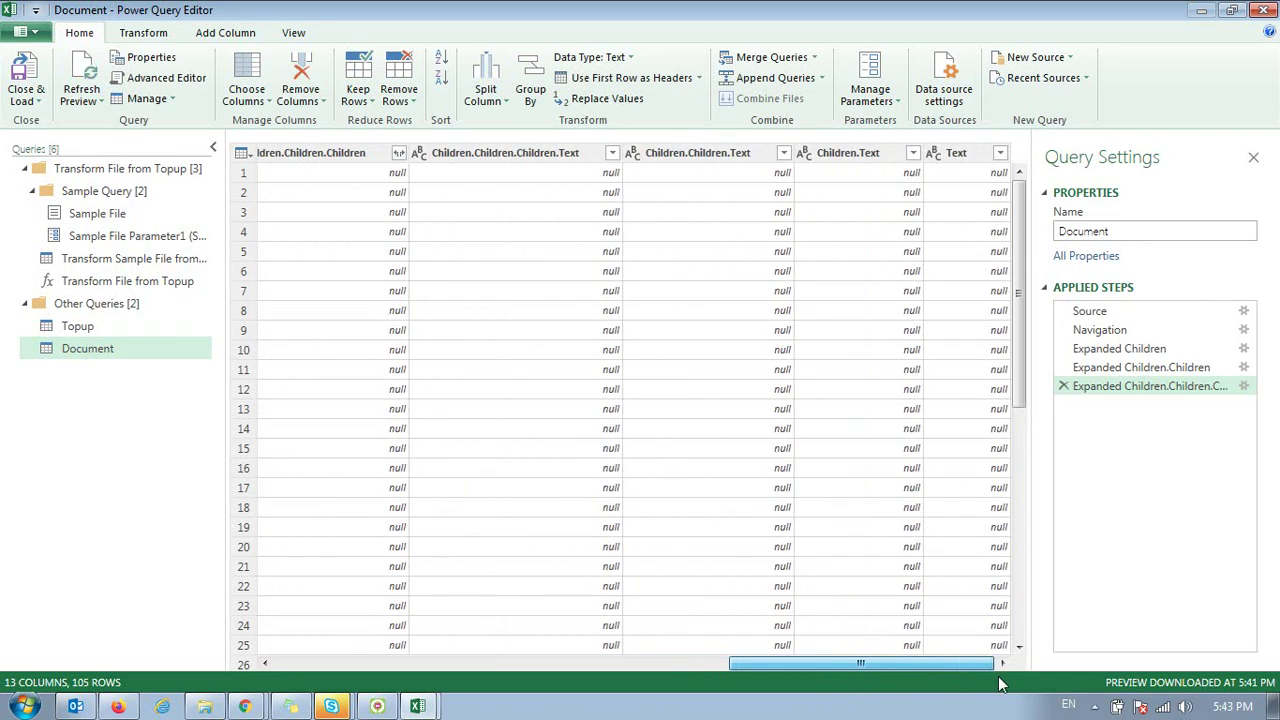
left_click_drag(1088, 693, 457, 677)
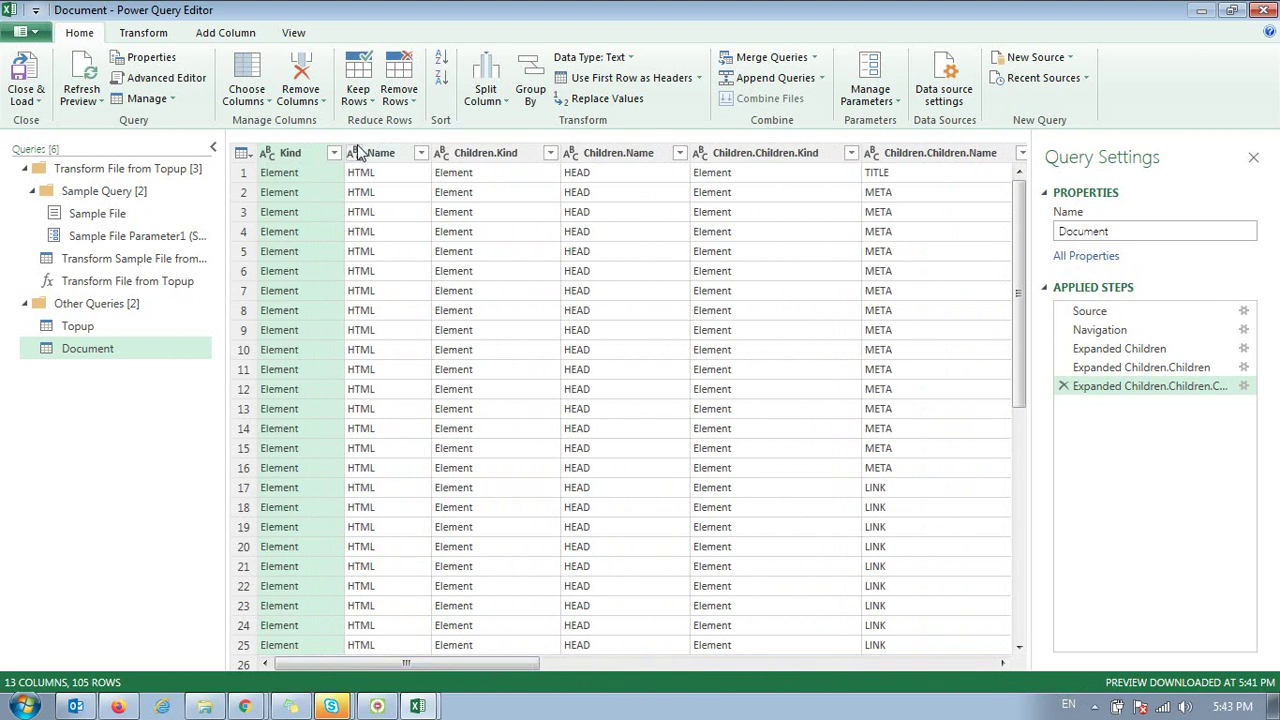
left_click(335, 155)
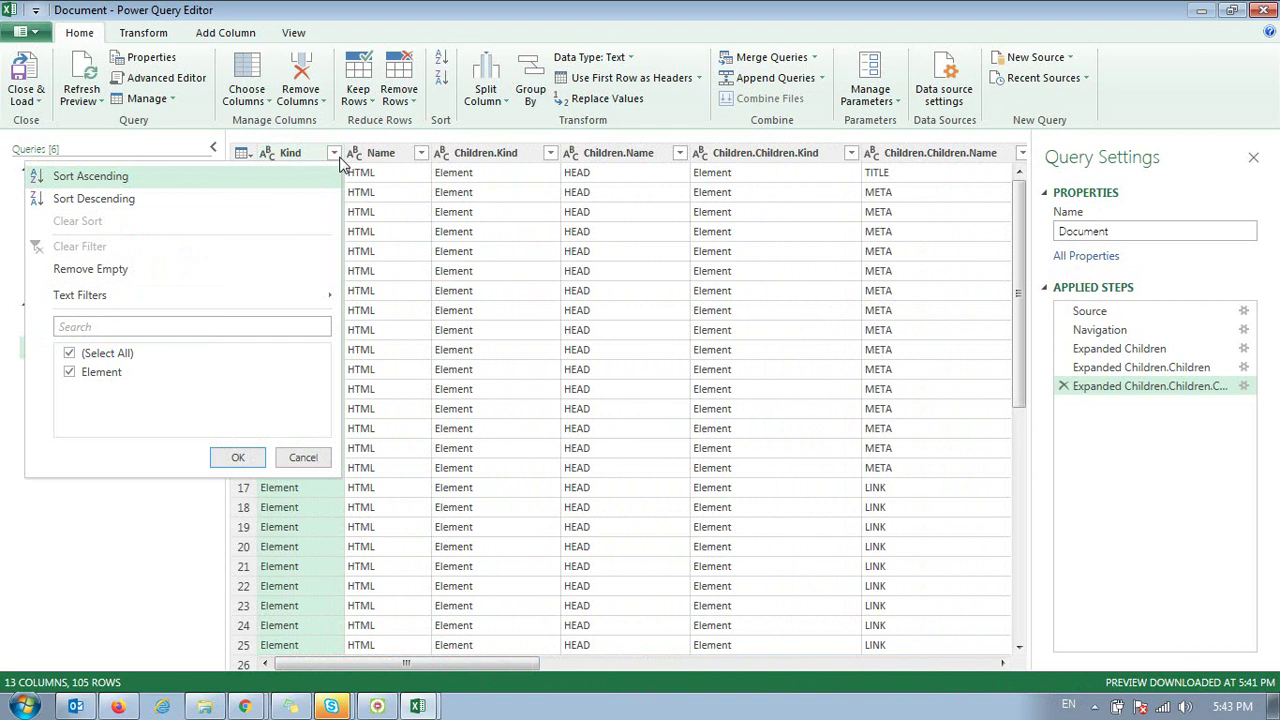
left_click(641, 232)
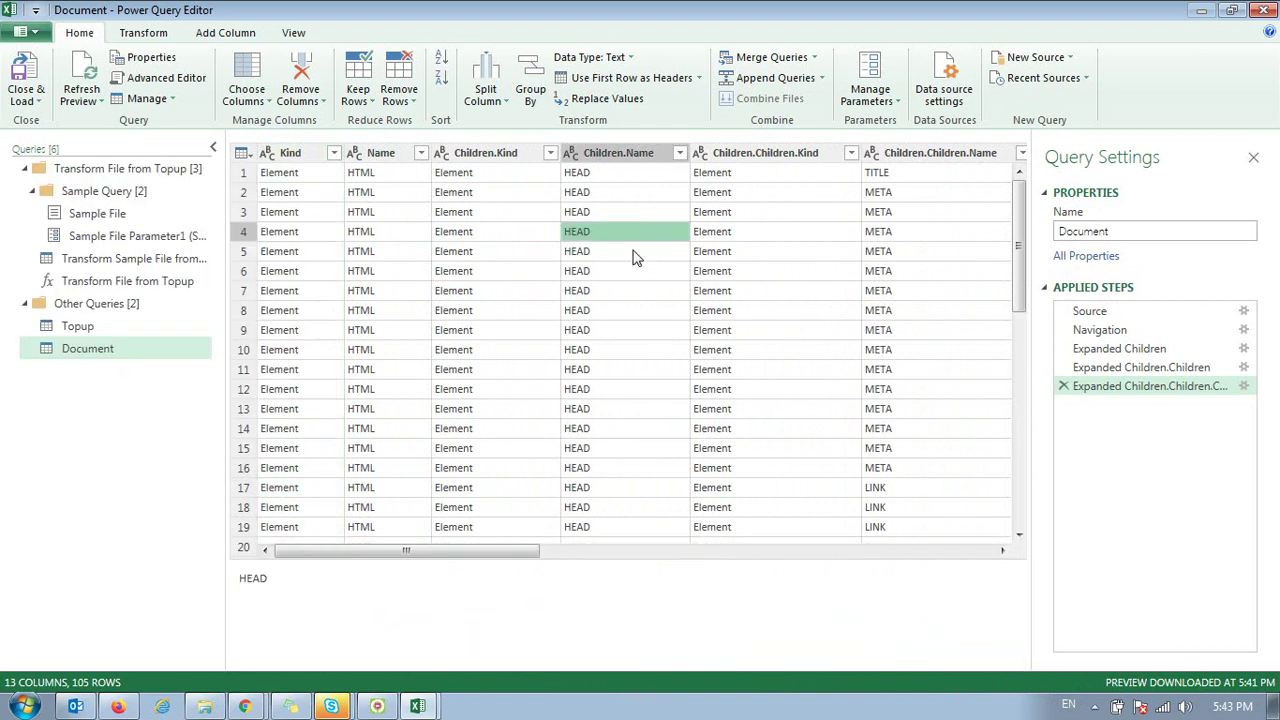
key("Right")
key("Right")
key("Right")
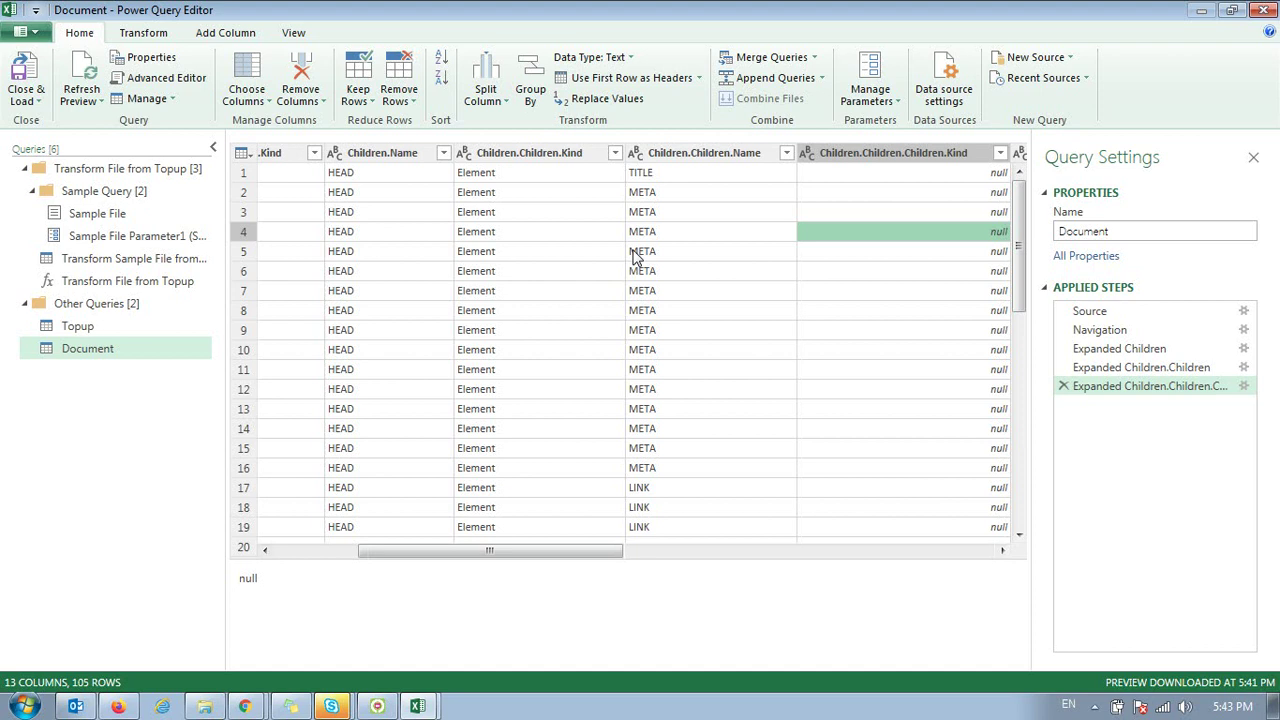
left_click(1000, 153)
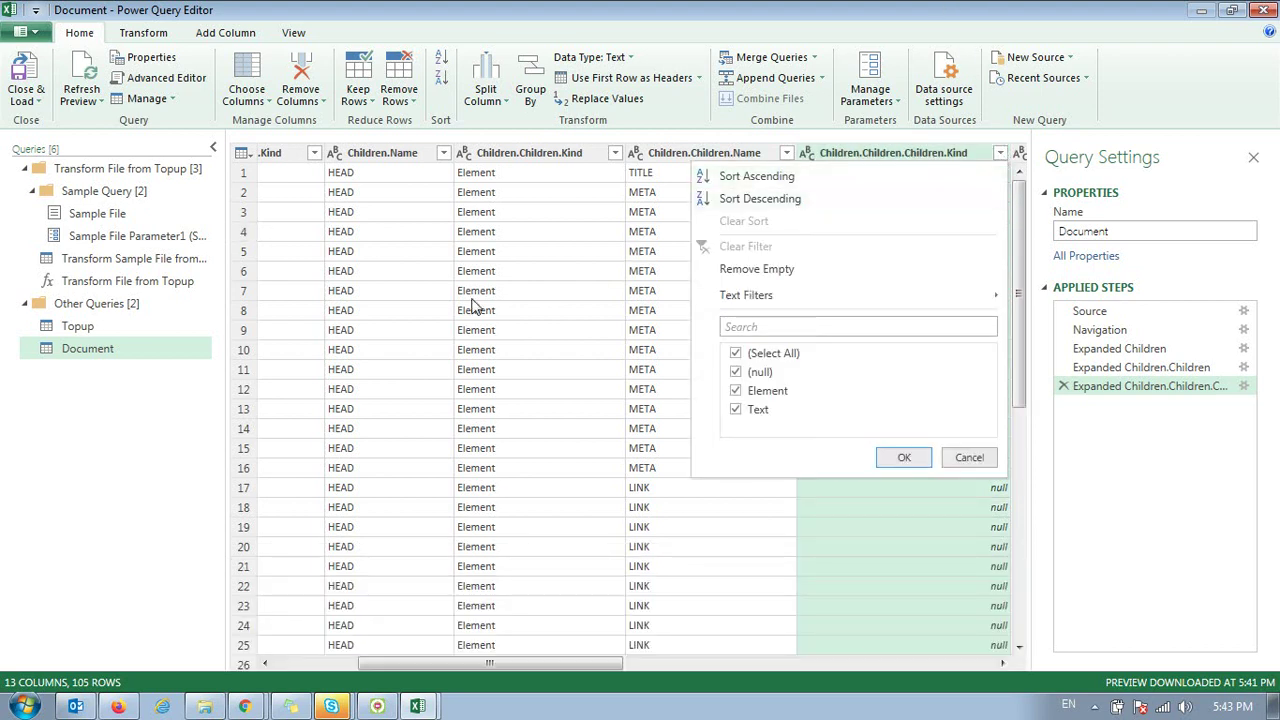
left_click(471, 292)
key("Right")
key("Right")
key("Right")
key("Right")
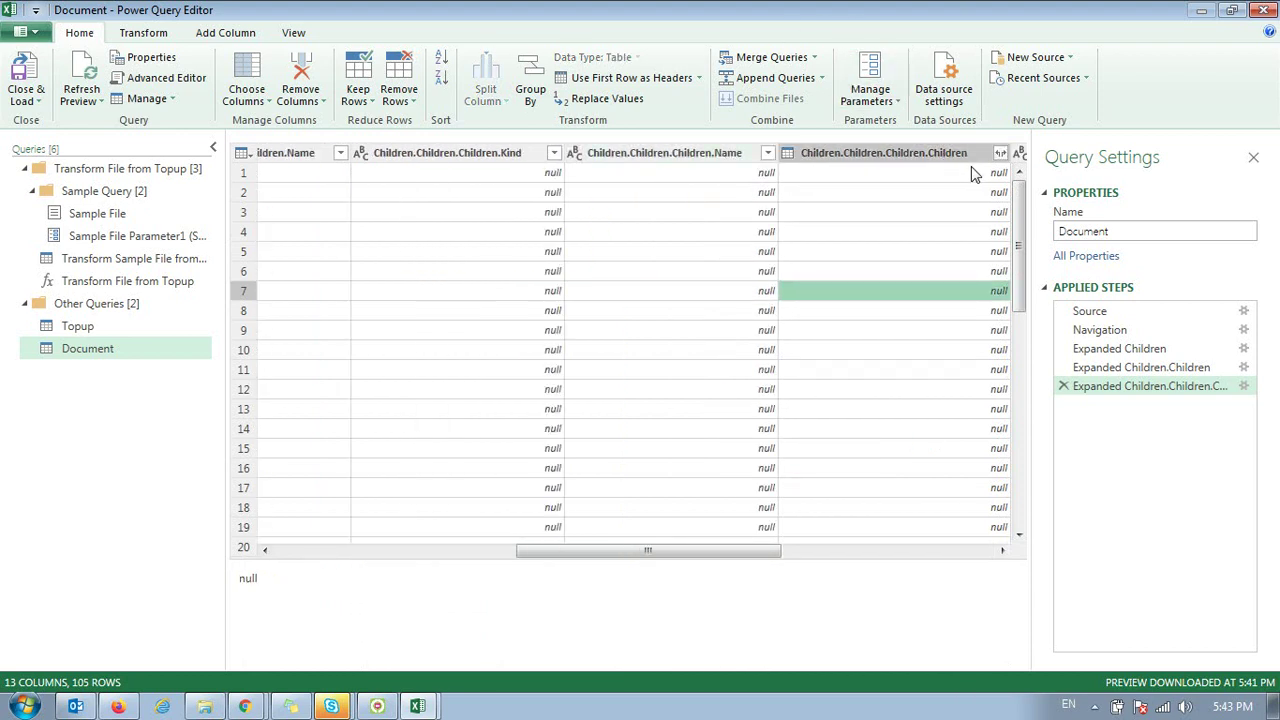
Step: Expand the Children.Children.Children.Children column, then the next Children column with all fields
left_click(1000, 153)
left_click(894, 367)
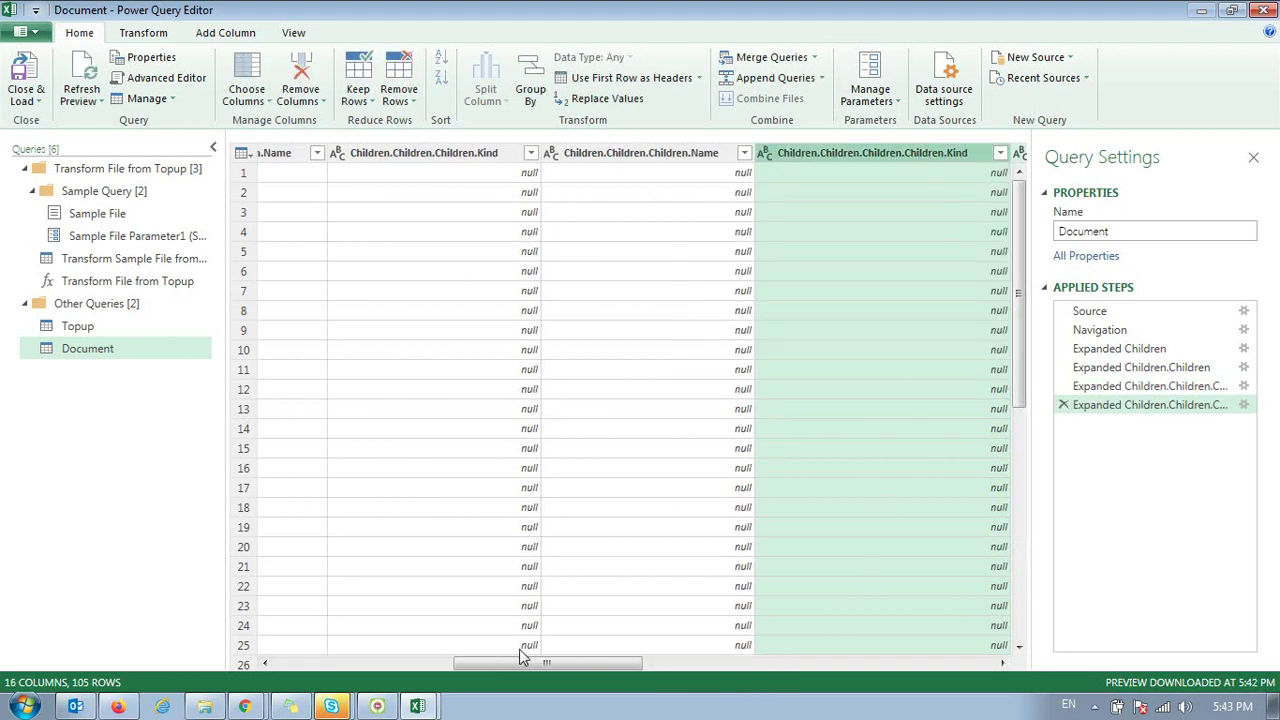
left_click_drag(510, 660, 640, 647)
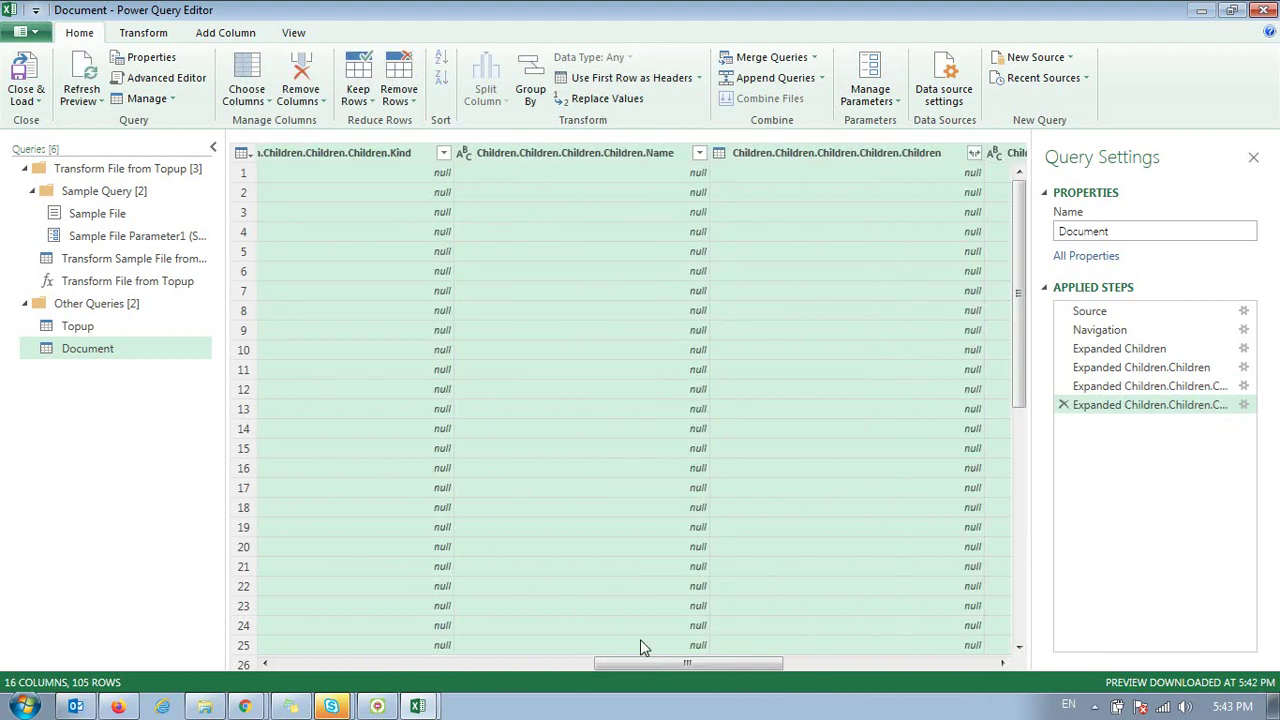
left_click(973, 152)
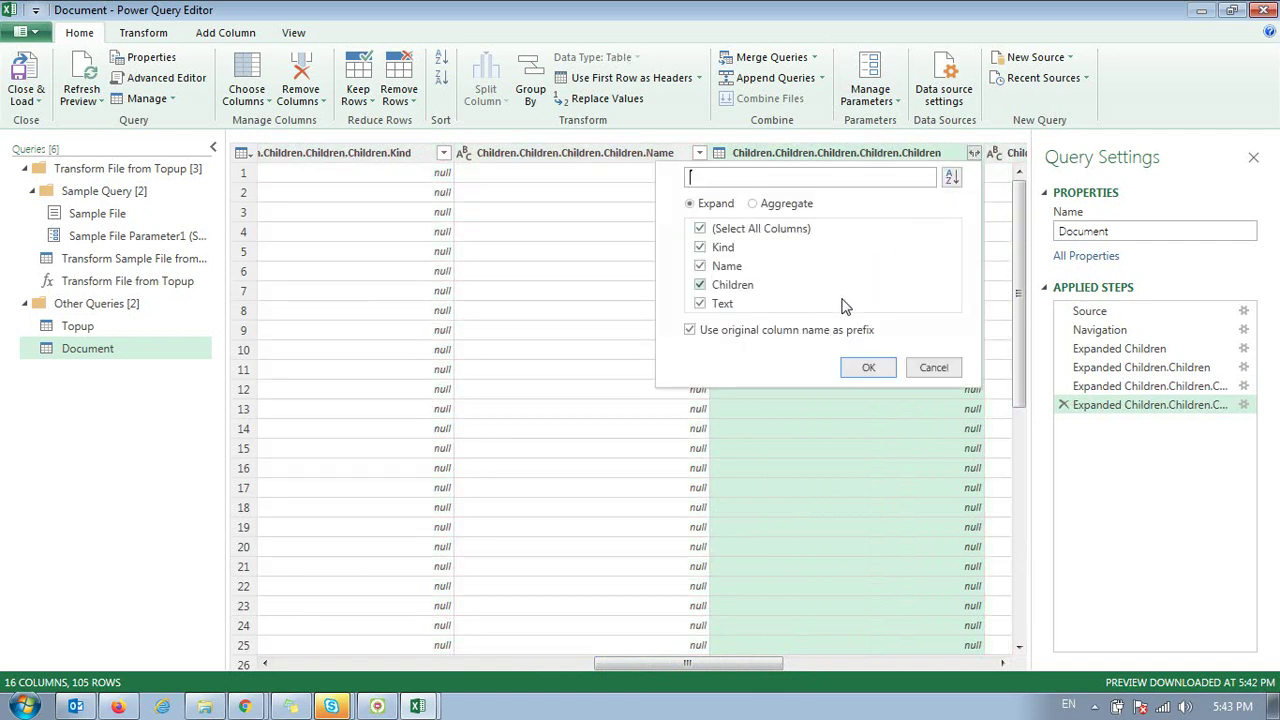
left_click(860, 376)
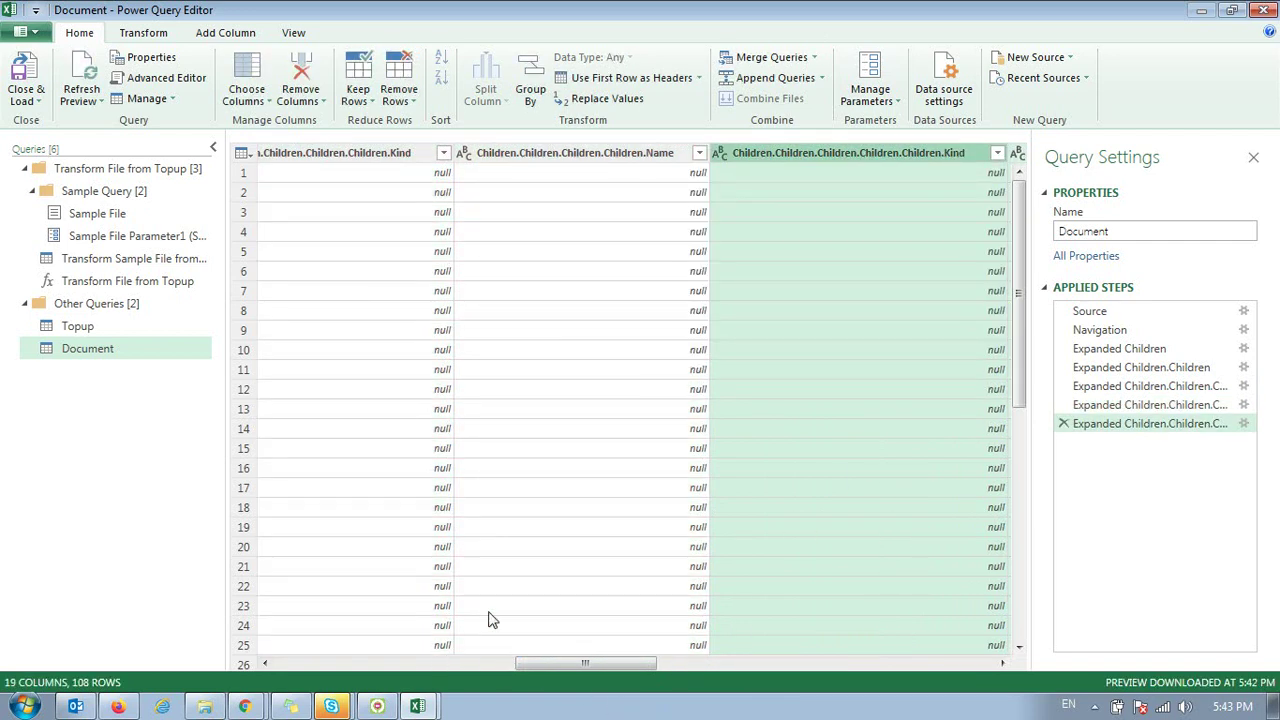
Step: Expand the next nested Children column's Kind, Name, Children and Text fields, then load 113 rows
left_click(700, 468)
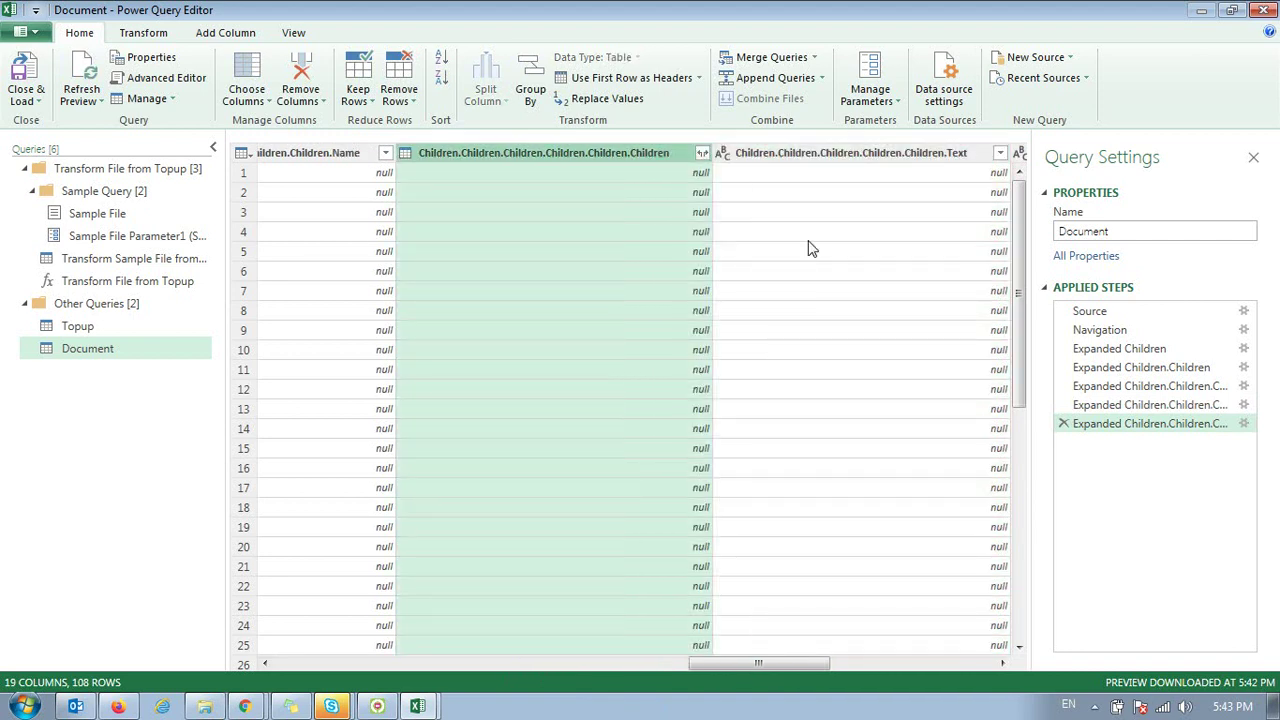
left_click(703, 153)
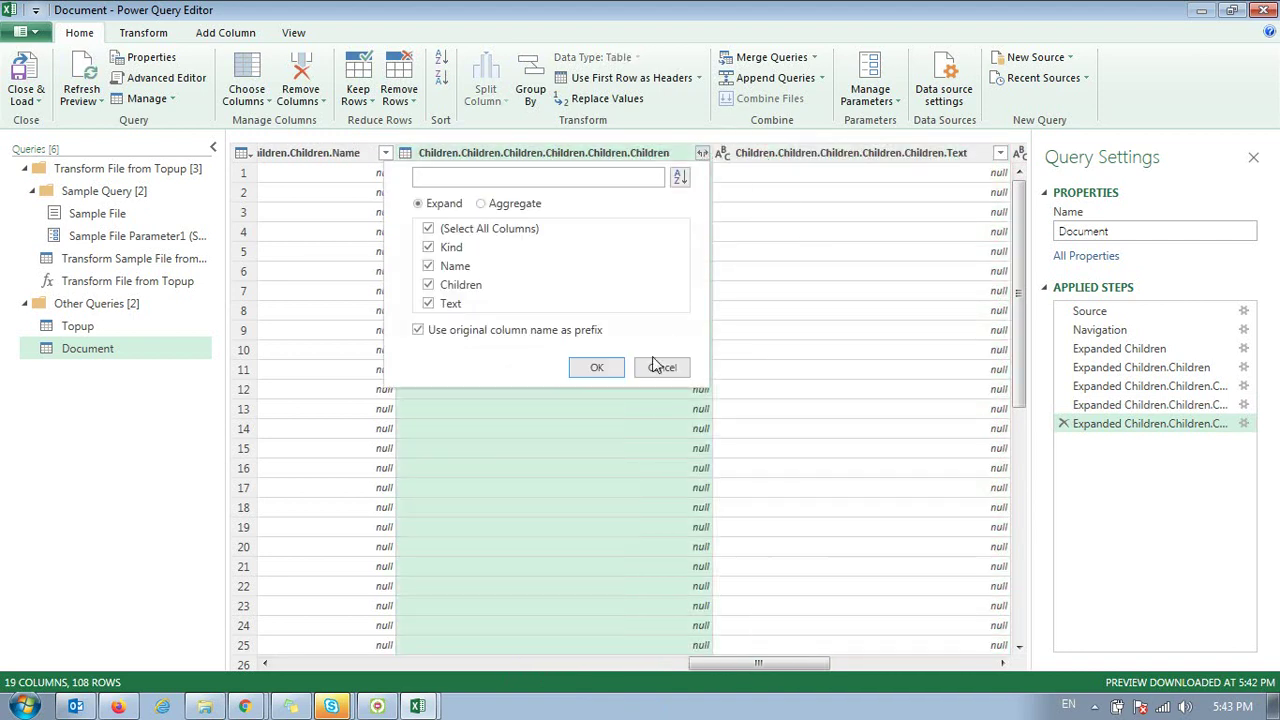
left_click(607, 375)
scroll(690, 345, "down", 5)
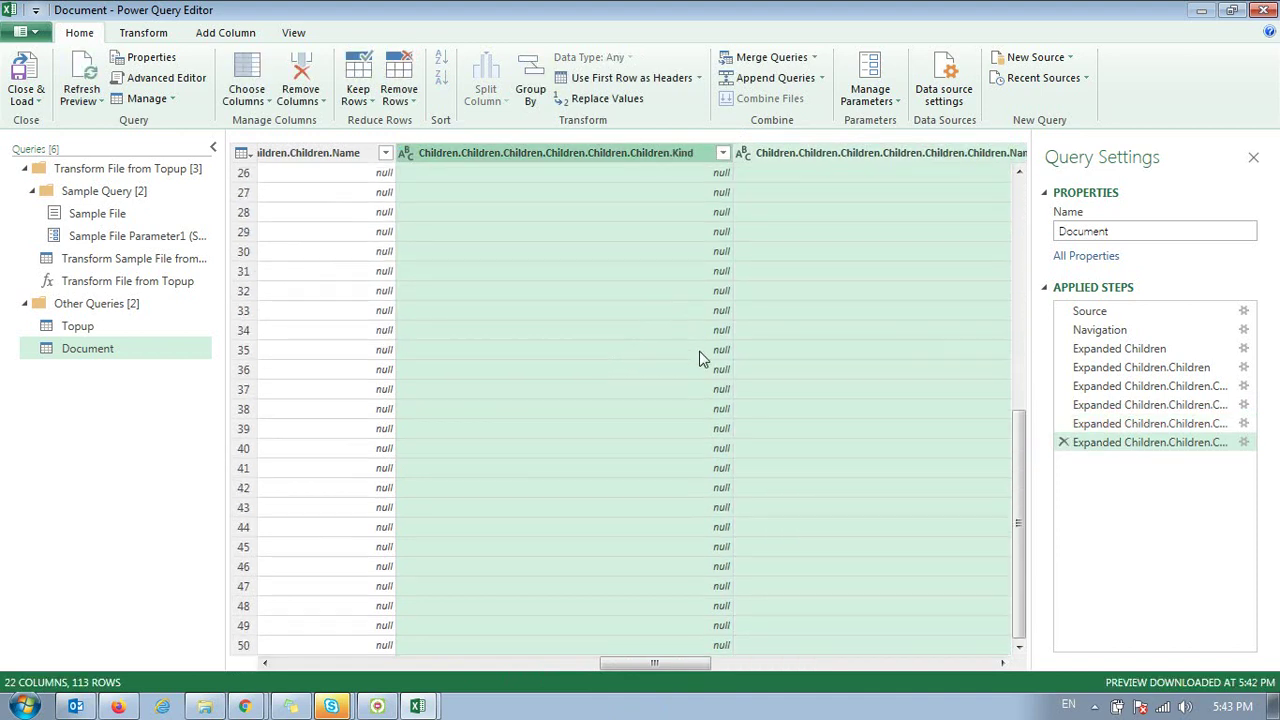
left_click(722, 152)
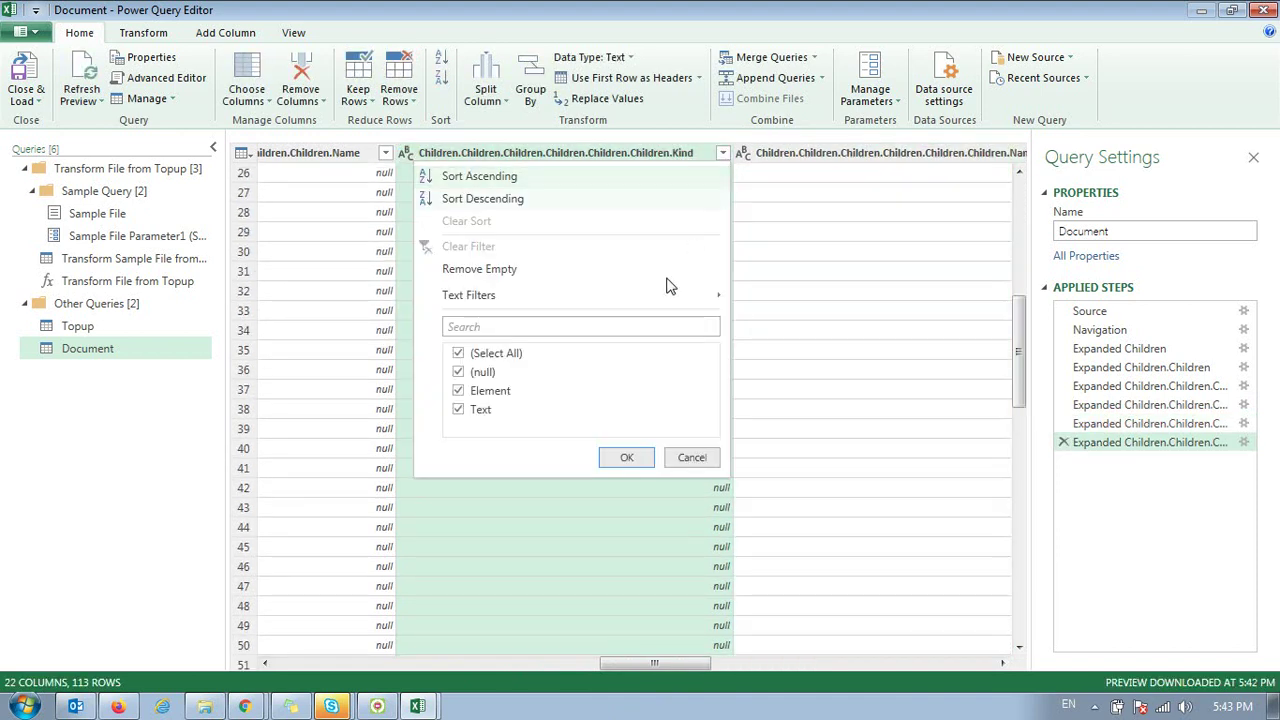
left_click(709, 455)
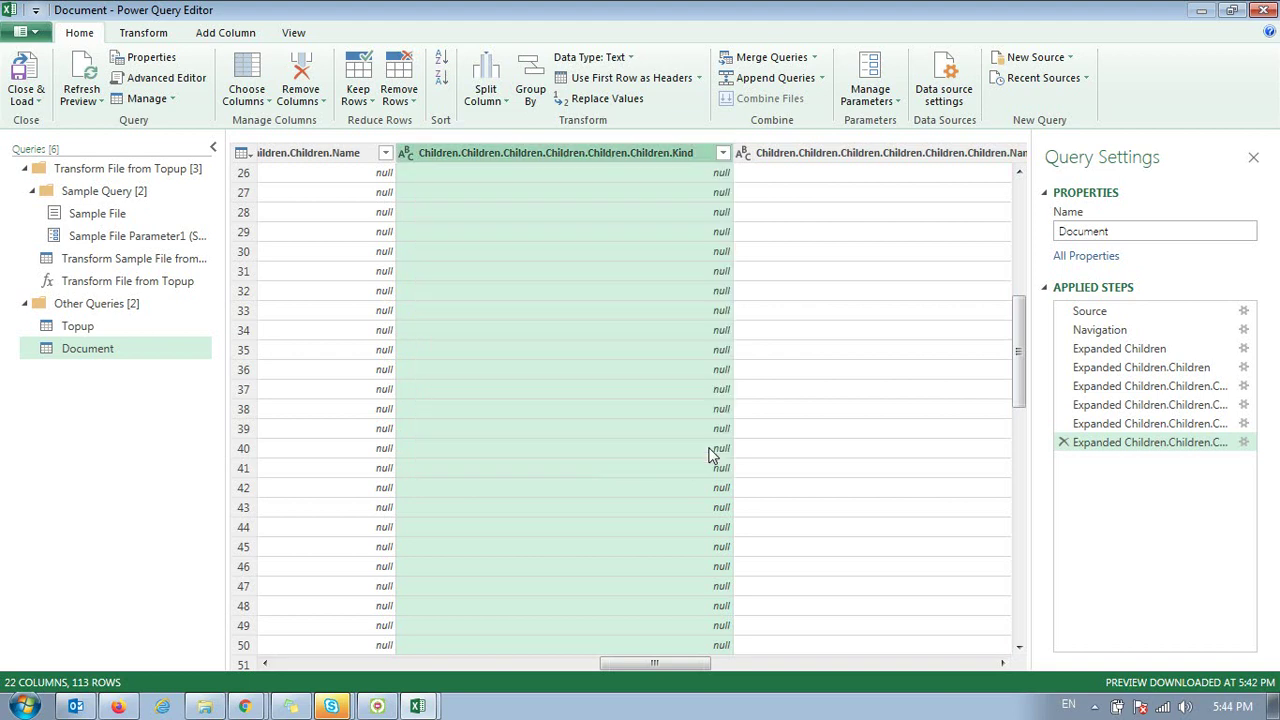
left_click(47, 70)
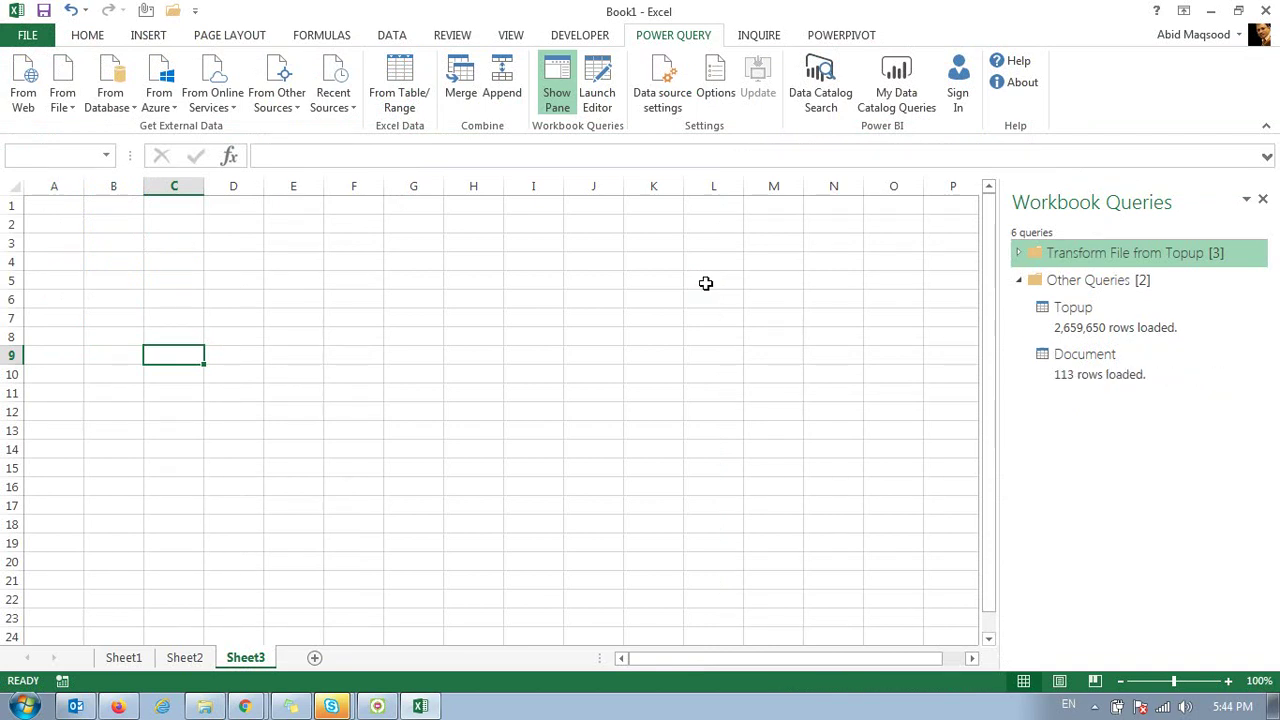
Step: Close the Book1 workbook and choose Don't Save to discard its changes
left_click(705, 283)
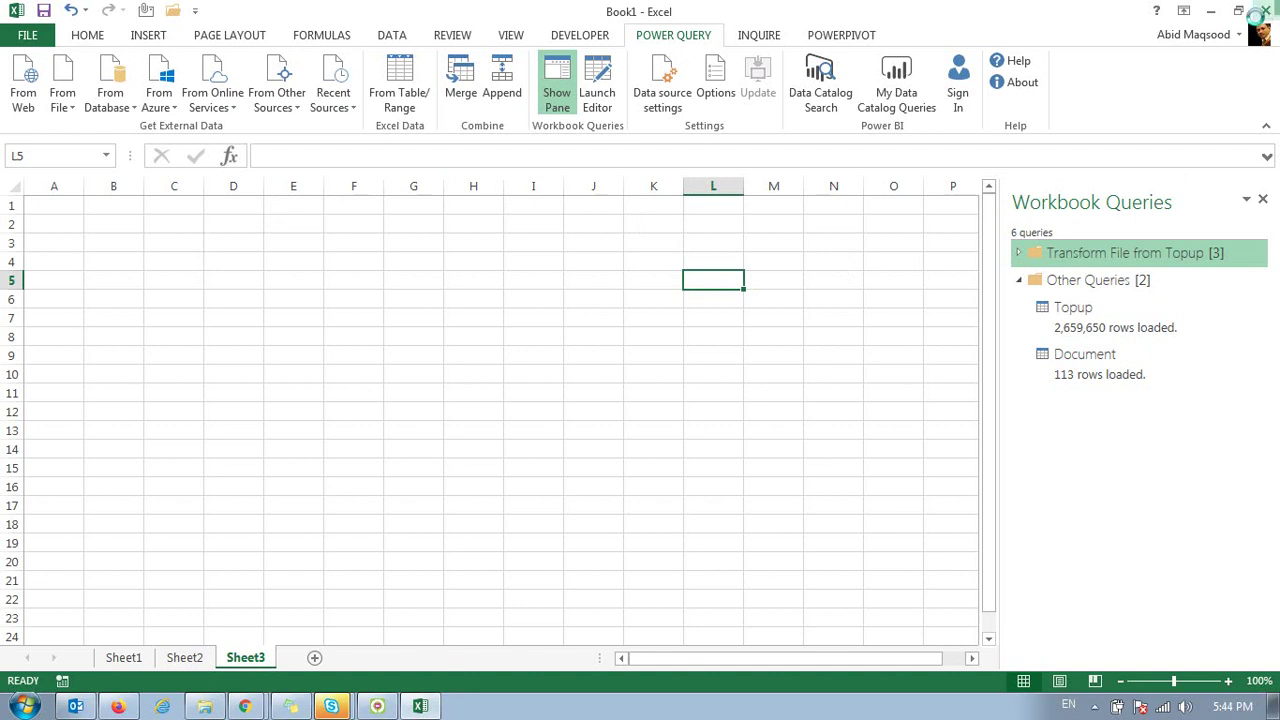
left_click(1270, 12)
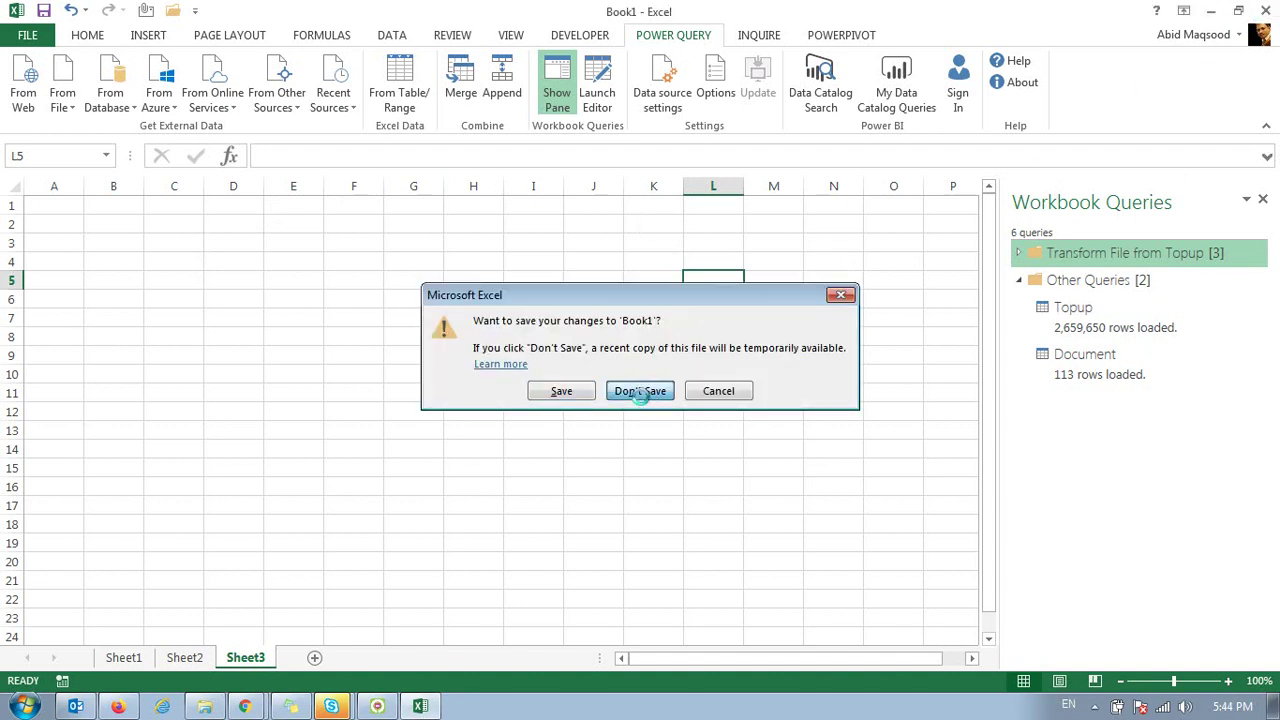
left_click(640, 393)
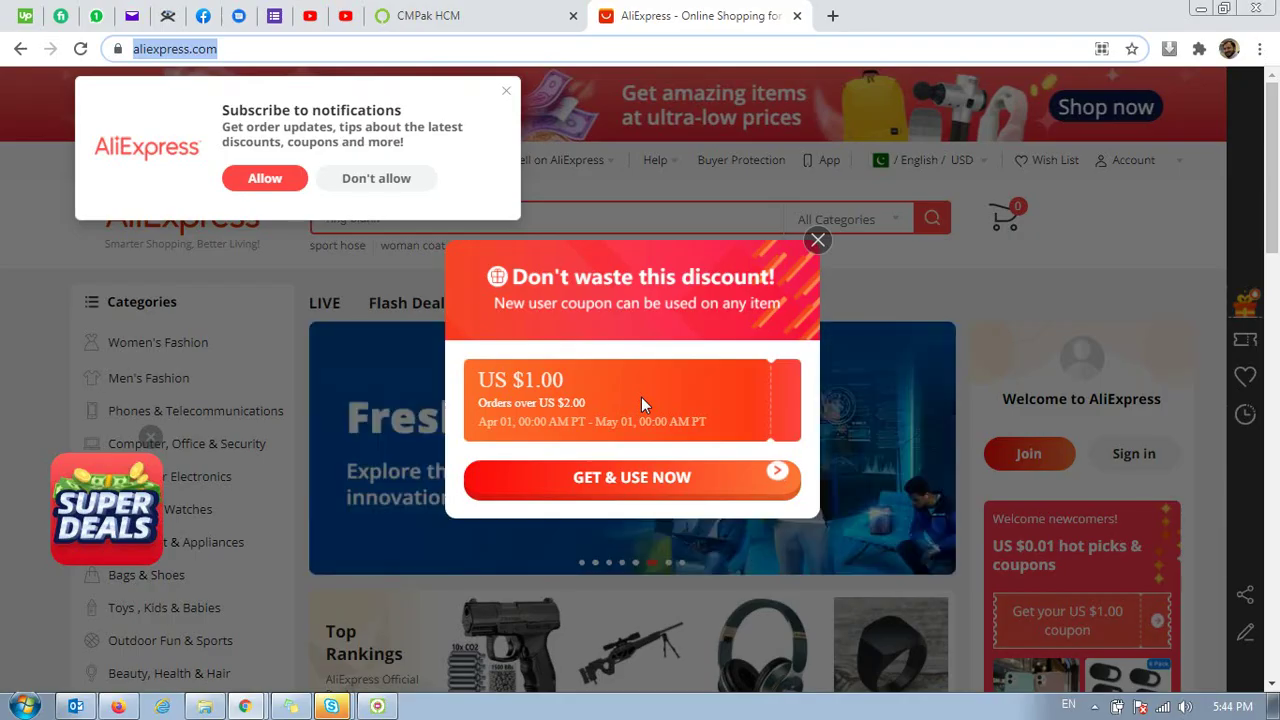
Step: Launch Excel 2013 from the Start menu's program list
left_click(25, 706)
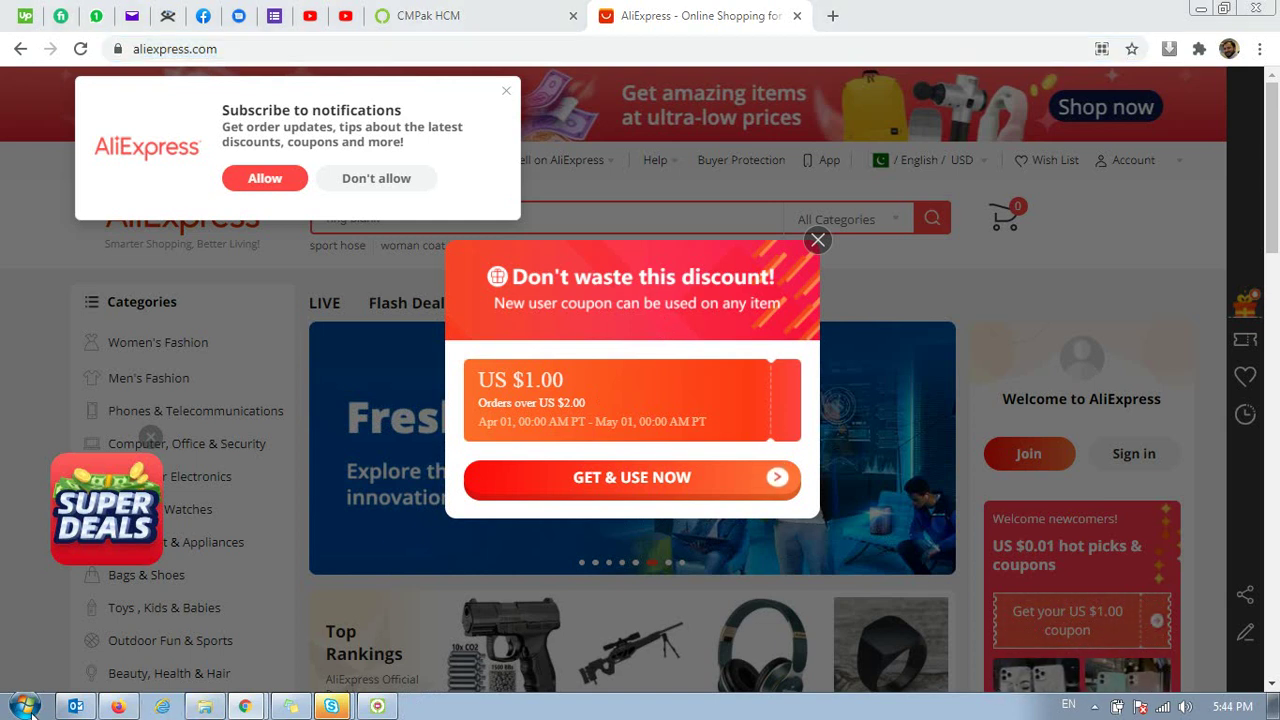
left_click(80, 241)
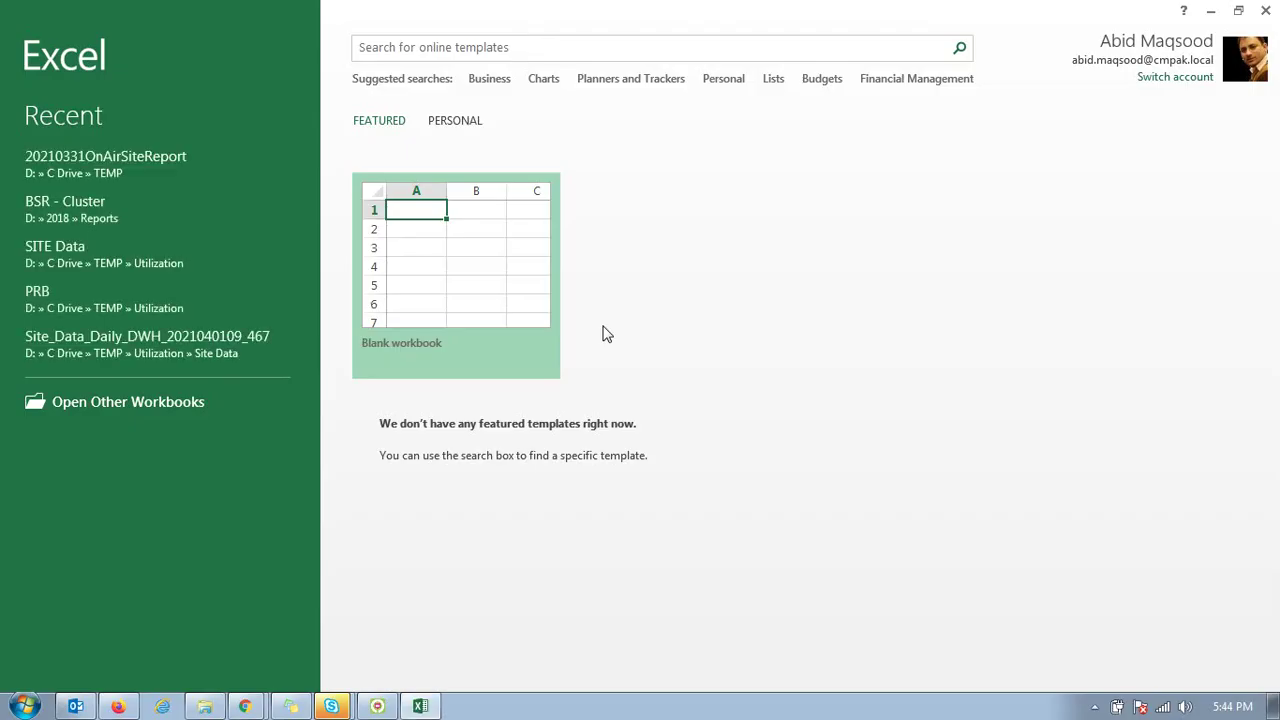
Step: Create a blank workbook, dismiss the activation prompt, and bring up Windows Explorer on Downloads
left_click(435, 245)
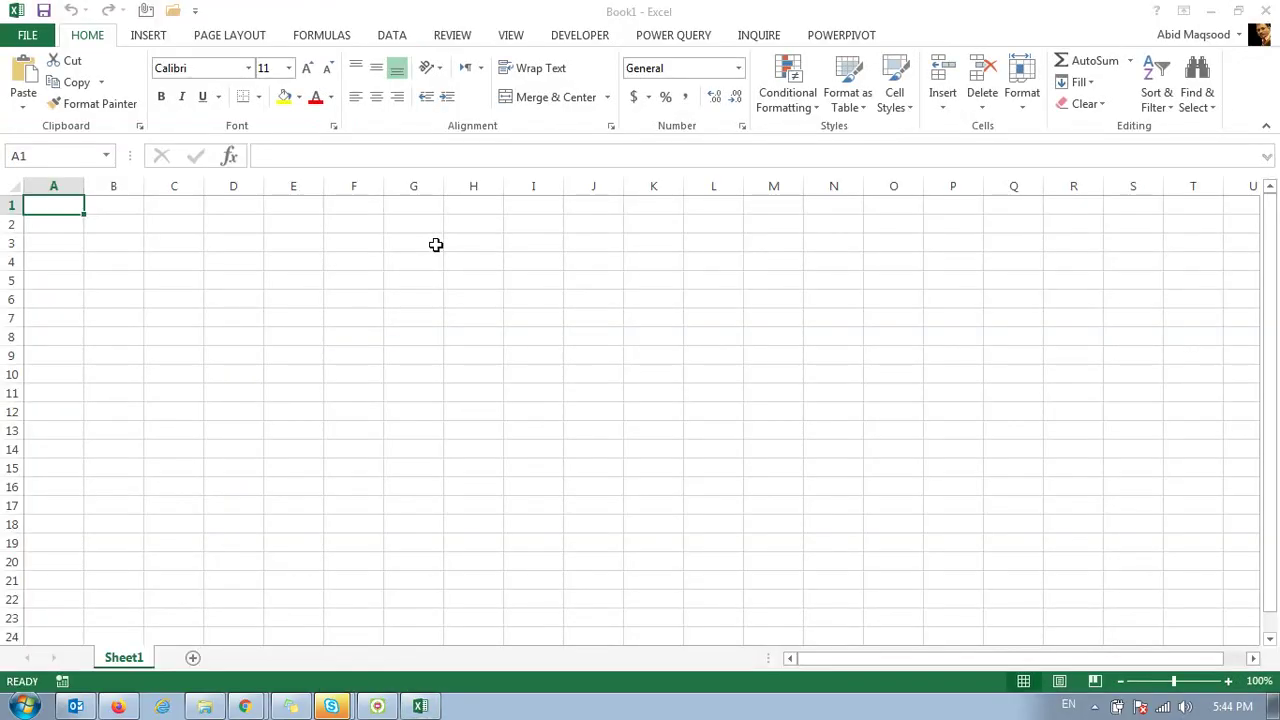
left_click(815, 532)
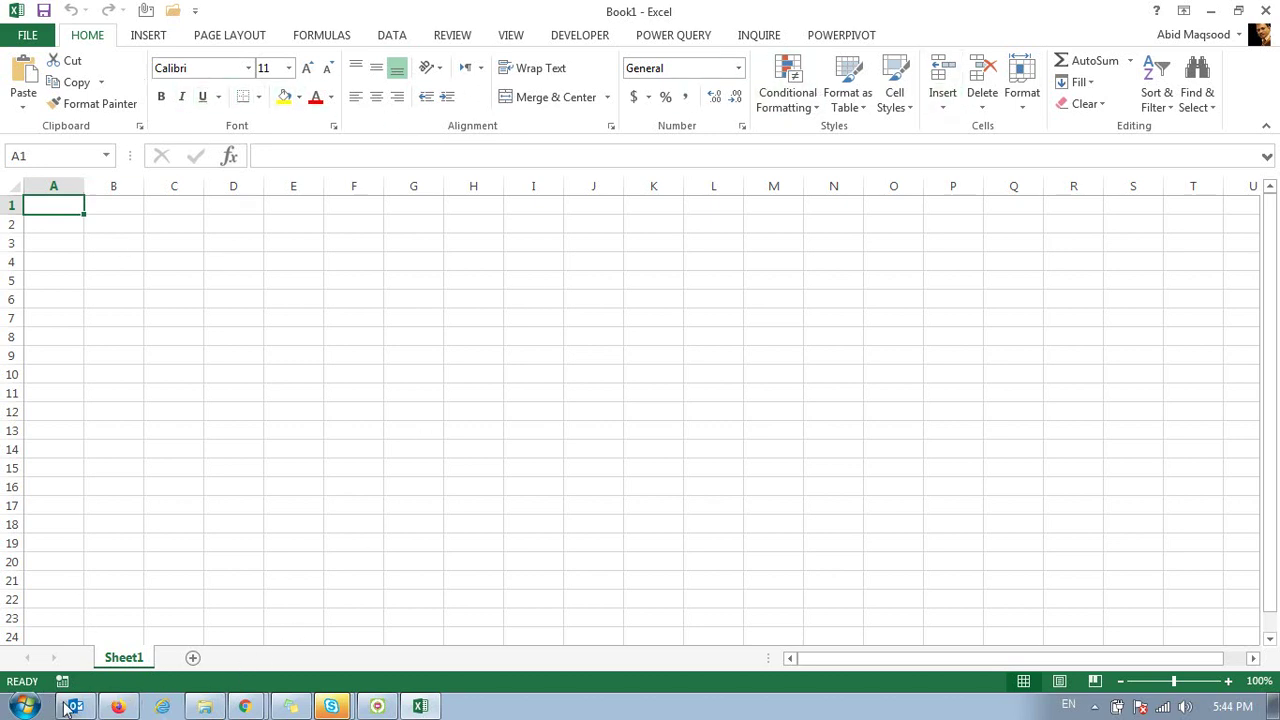
left_click(205, 705)
Step: Browse through Excel Training to SITE Tagging\Apr'21 Tagging and open Site Tagging - April'21
left_click(75, 140)
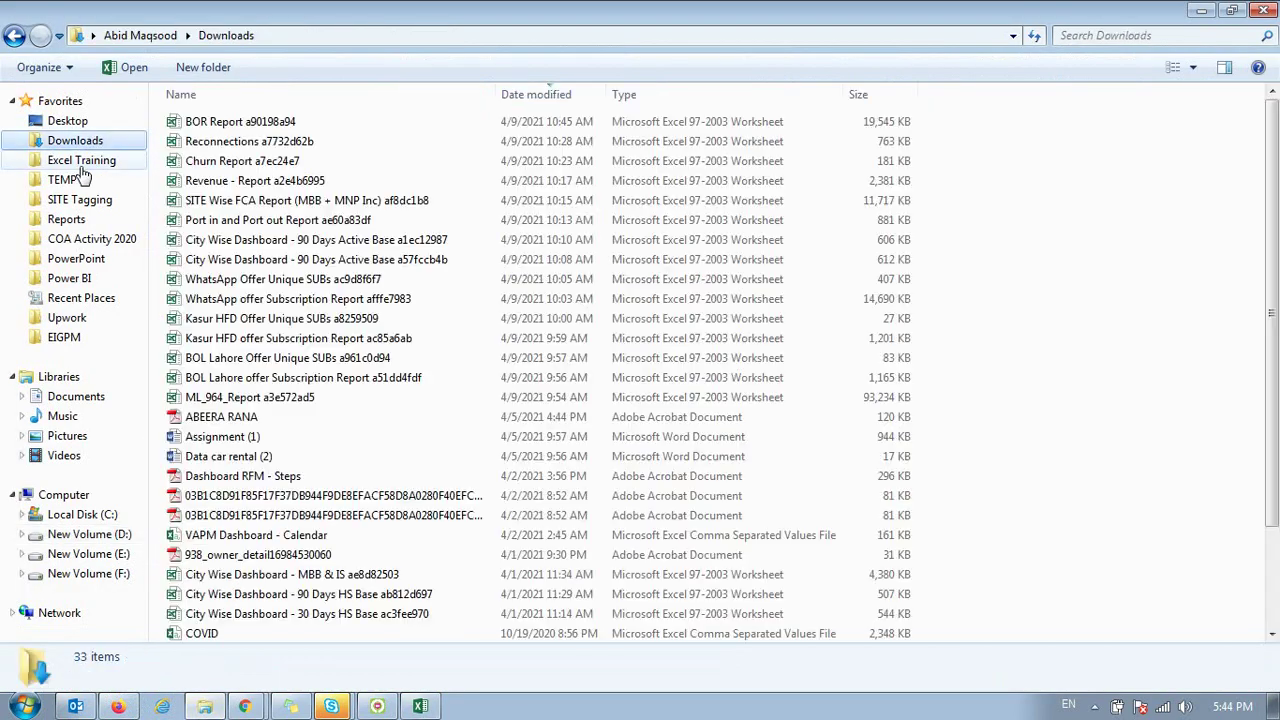
left_click(82, 160)
left_click(80, 199)
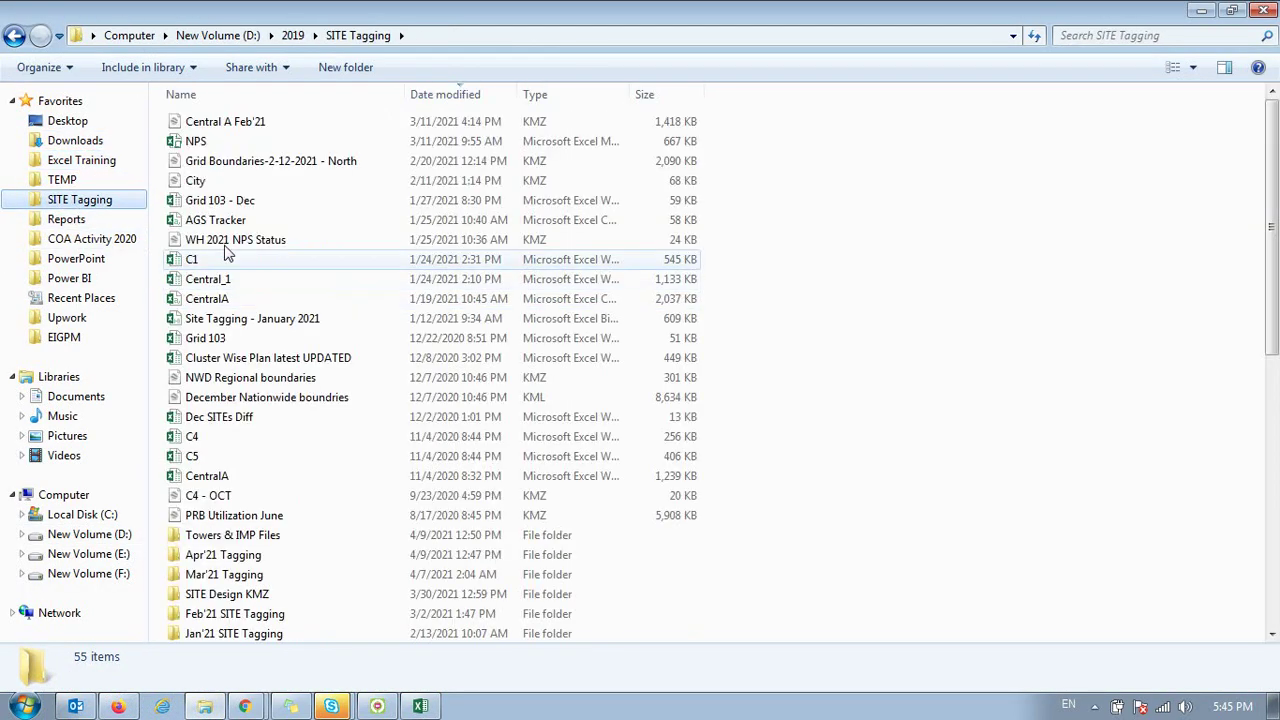
double_click(215, 555)
left_click(208, 122)
double_click(208, 122)
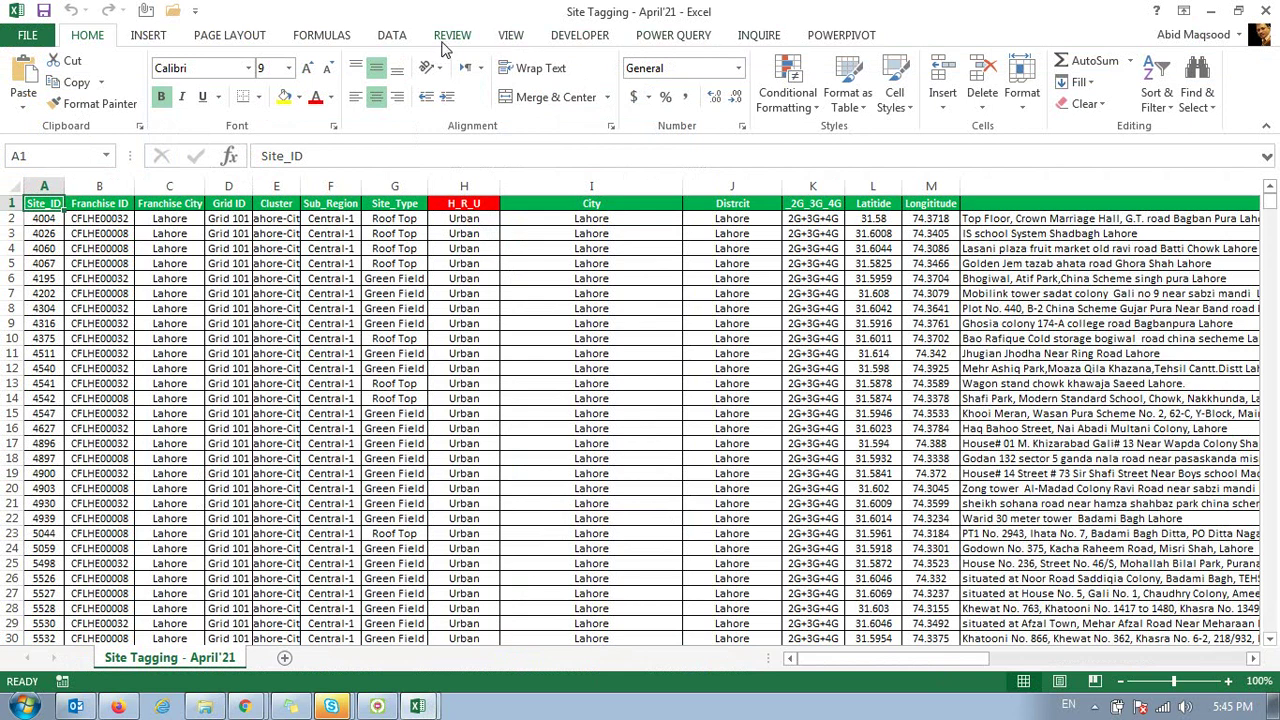
left_click(409, 42)
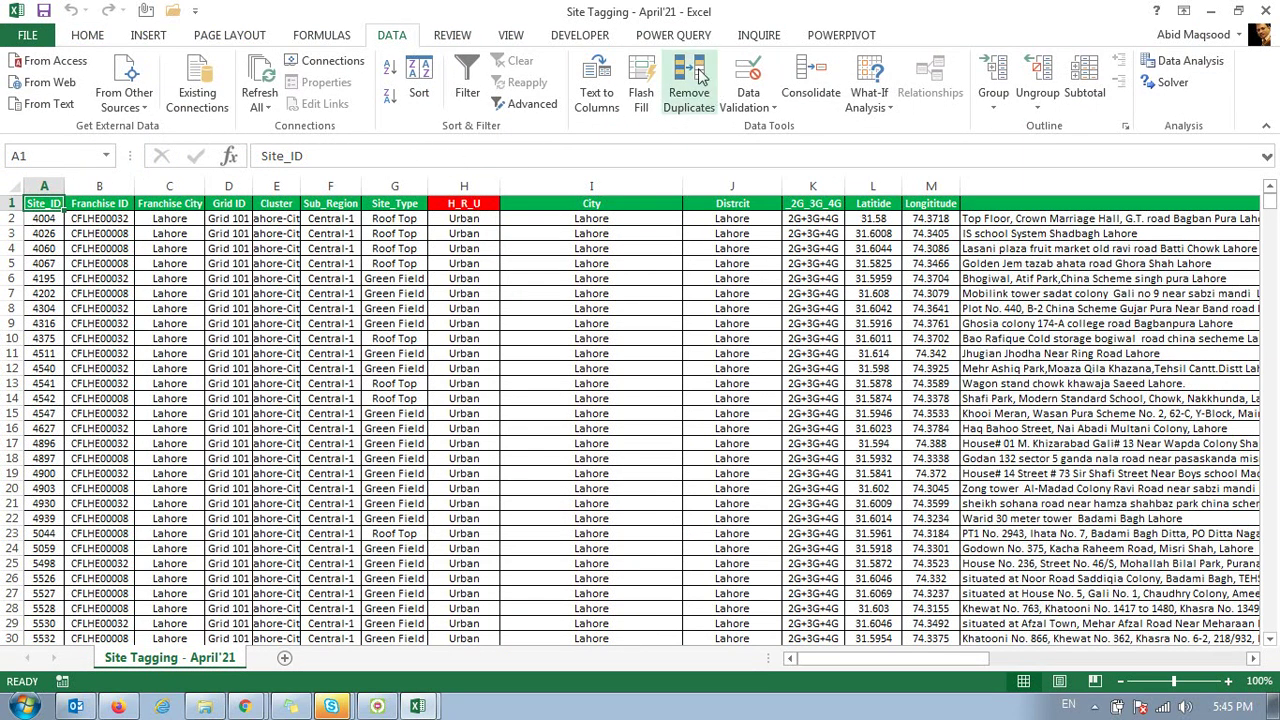
Step: Run Remove Duplicates on Site_ID only (none found), close the workbook, and start Power Query's From Excel import
left_click(690, 80)
left_click(640, 268)
left_click(503, 326)
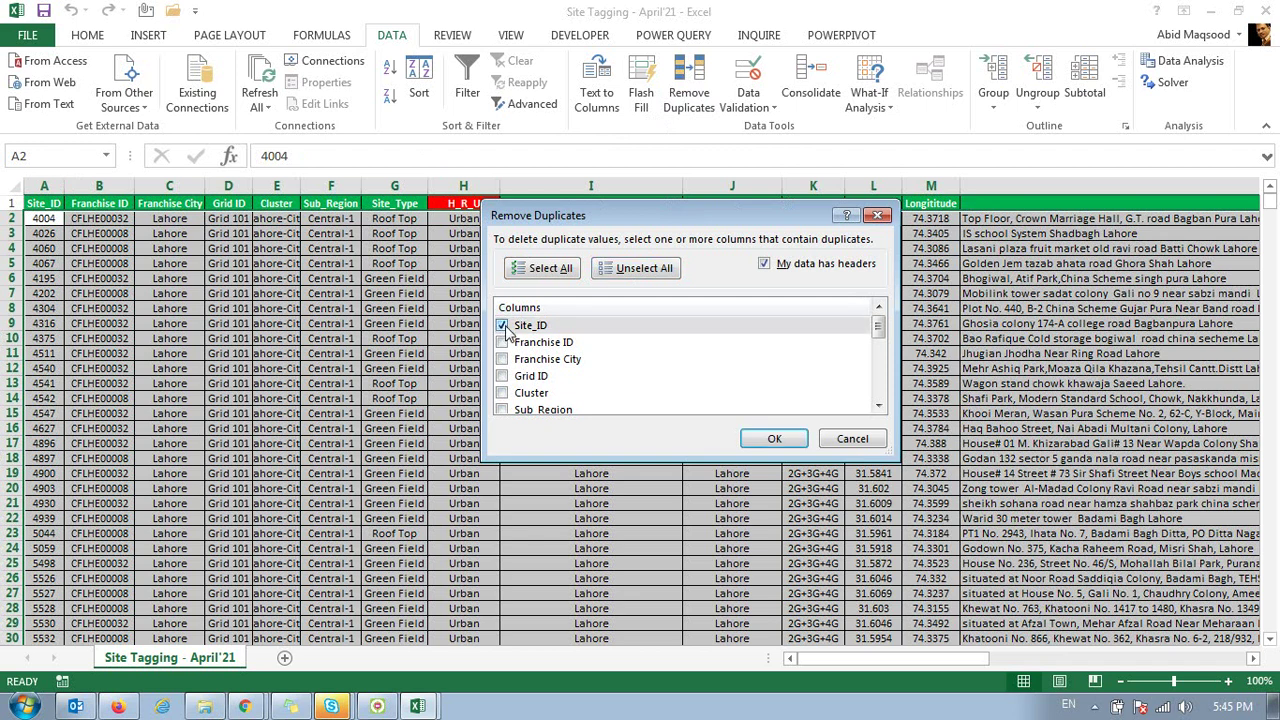
left_click(774, 438)
left_click(660, 390)
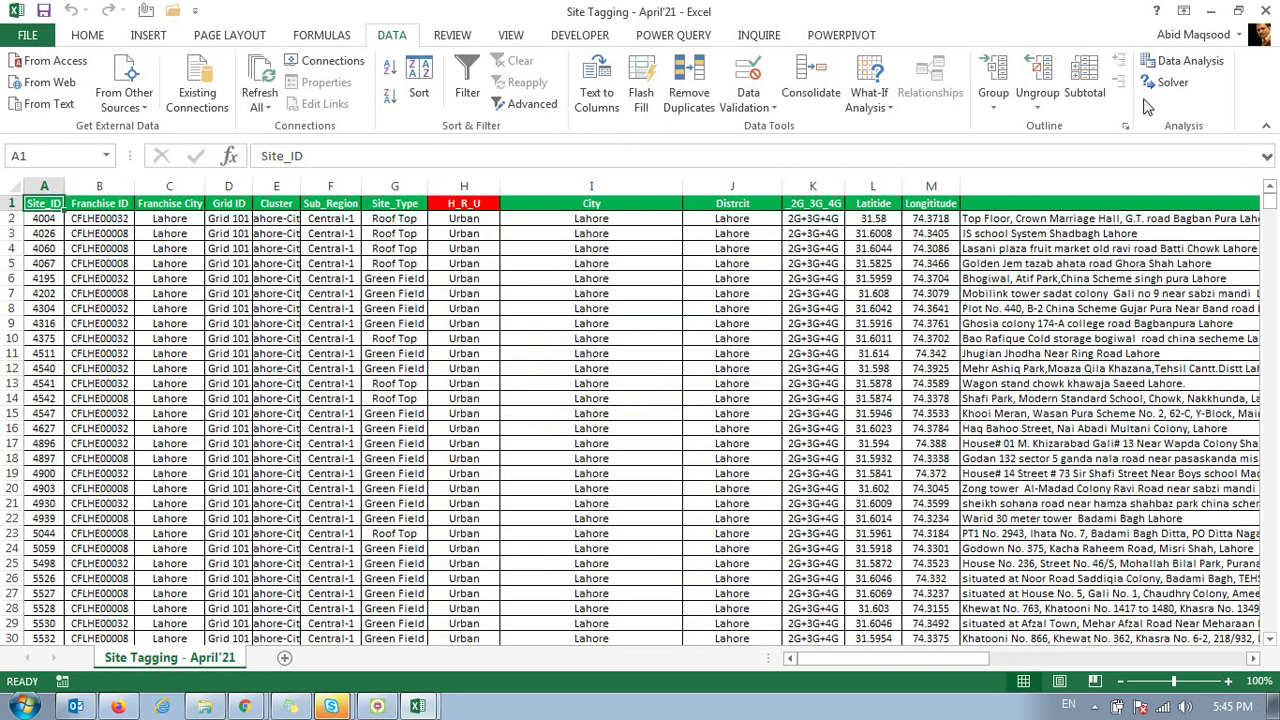
left_click(1263, 14)
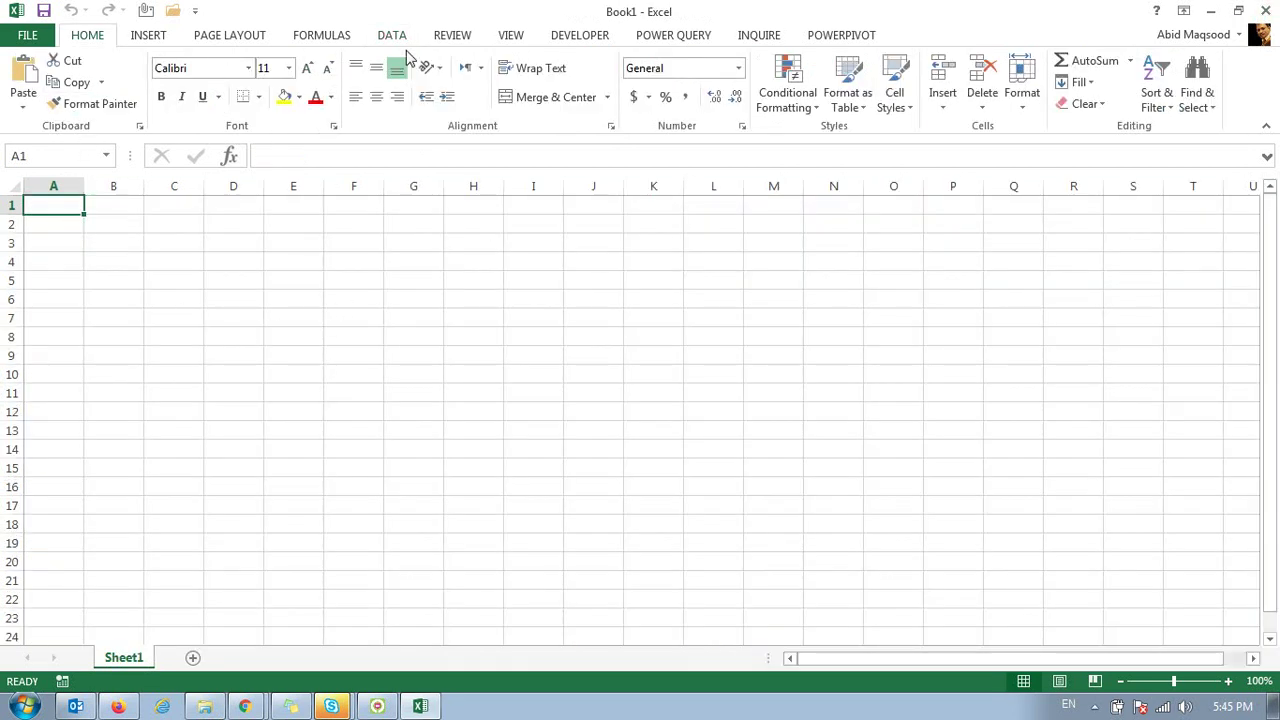
left_click(675, 38)
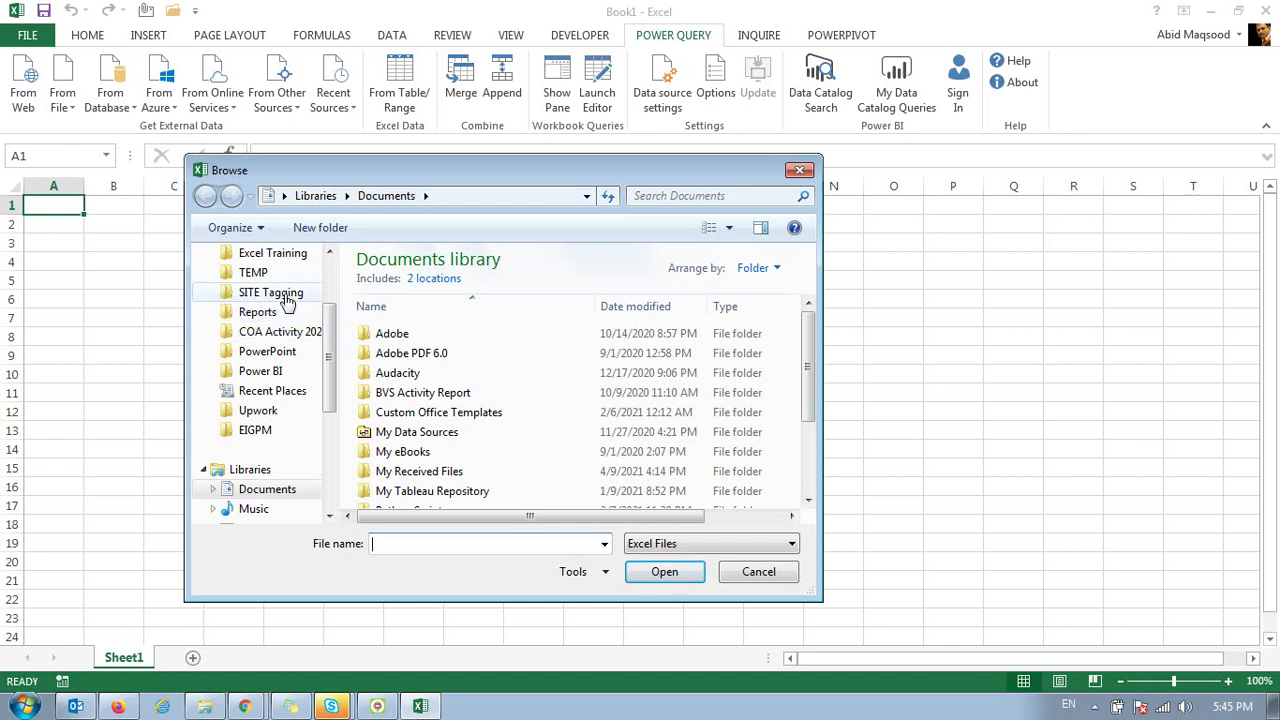
Step: Import the Site Tagging - April'21 table from SITE Tagging\Apr'21 Tagging, loading 3,163 rows
left_click(262, 293)
double_click(428, 498)
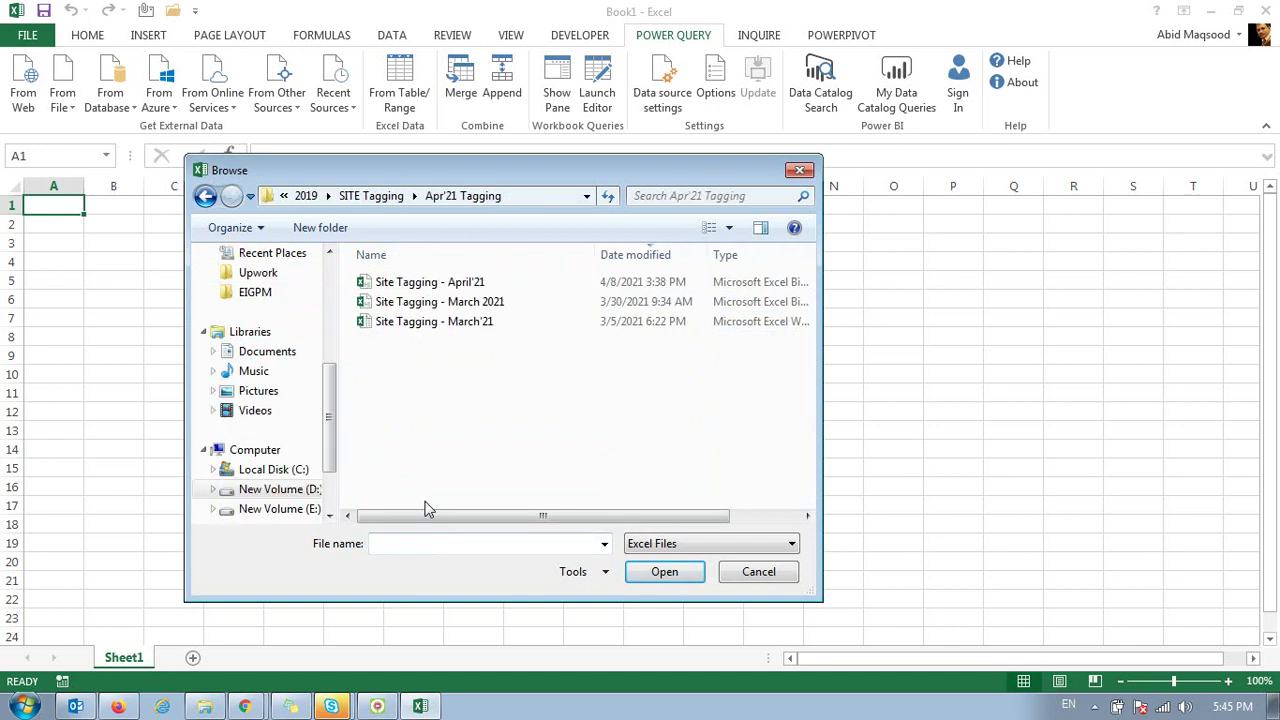
double_click(414, 284)
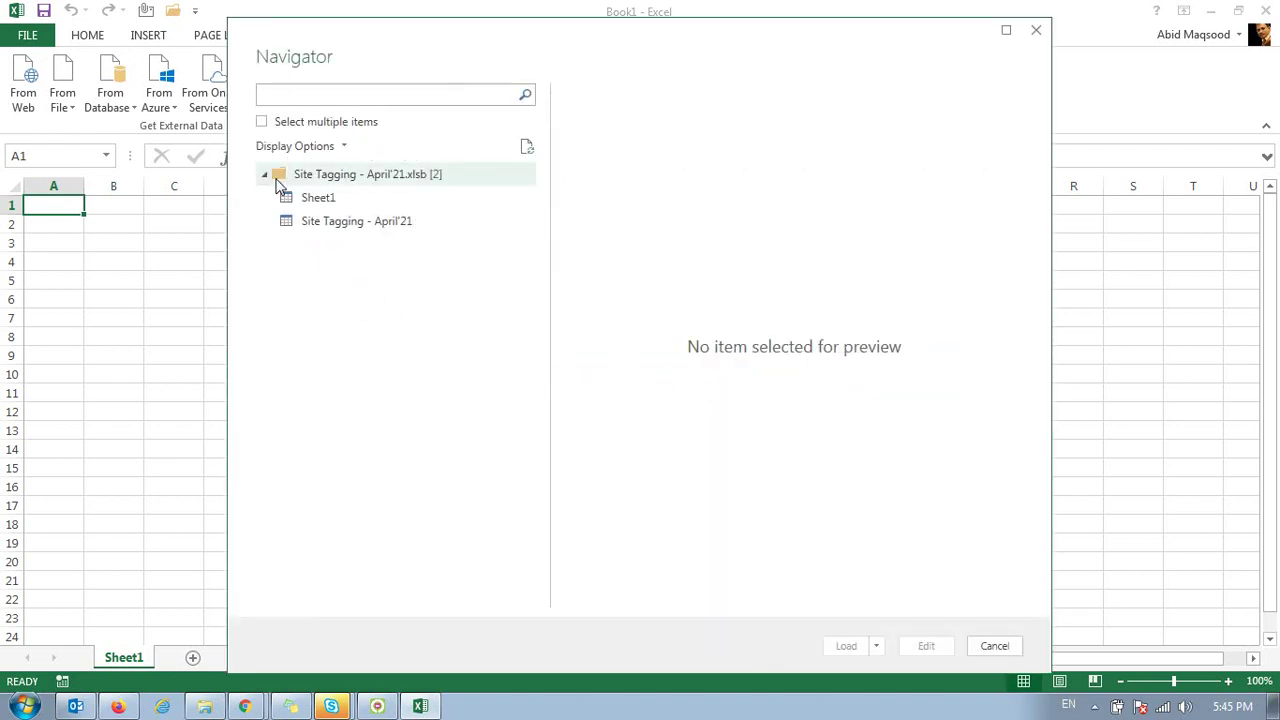
left_click(290, 221)
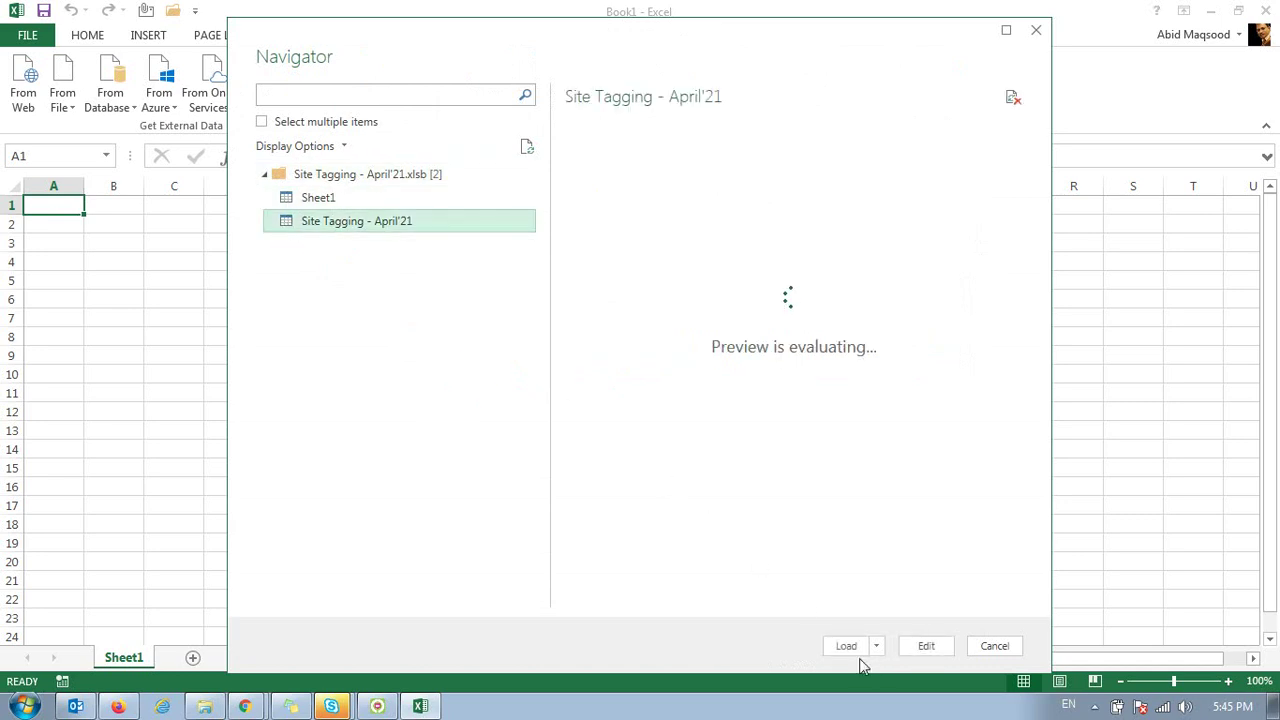
left_click(876, 646)
left_click(850, 647)
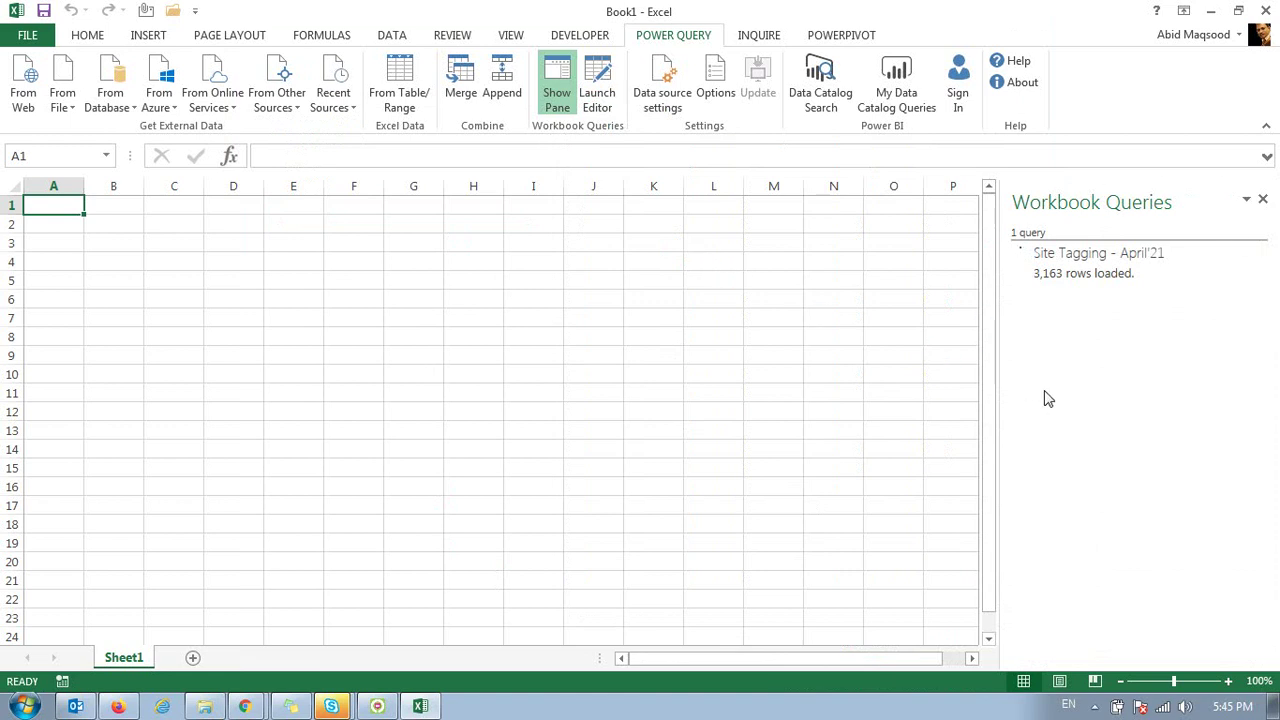
Step: Browse for the From Folder source, drilling down to D:\C Drive\TEMP
left_click(1157, 250)
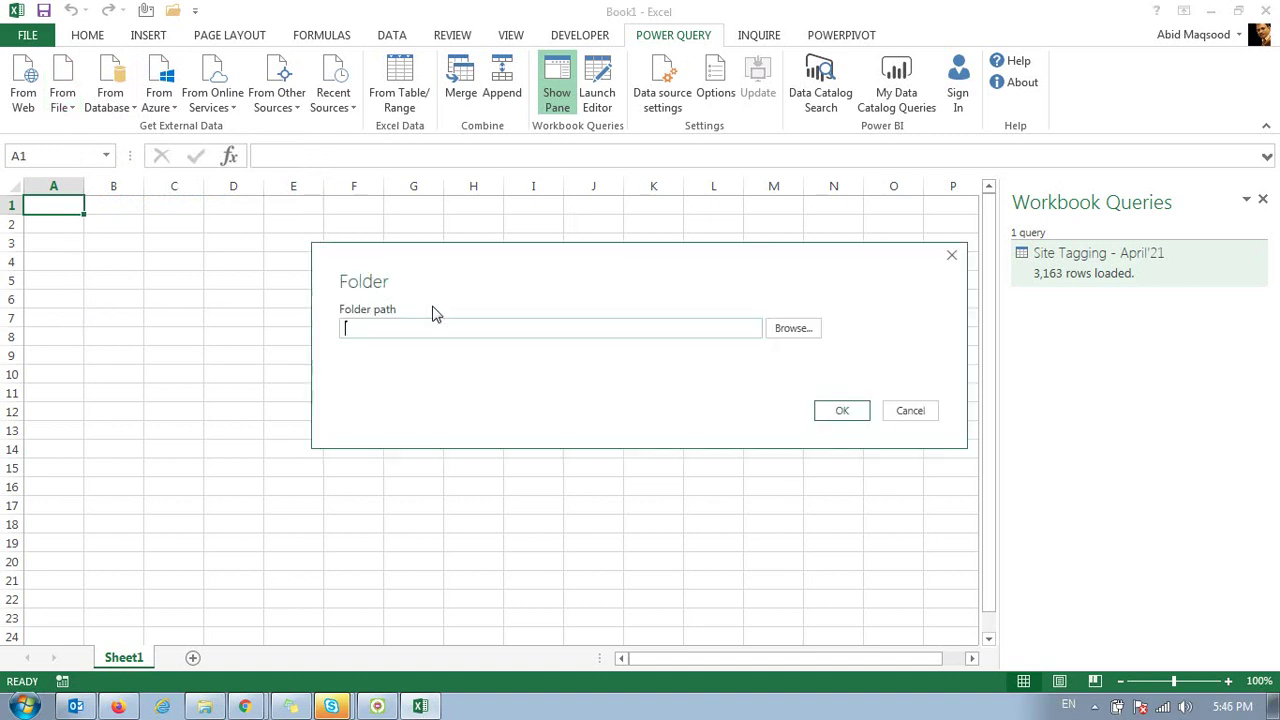
left_click(791, 340)
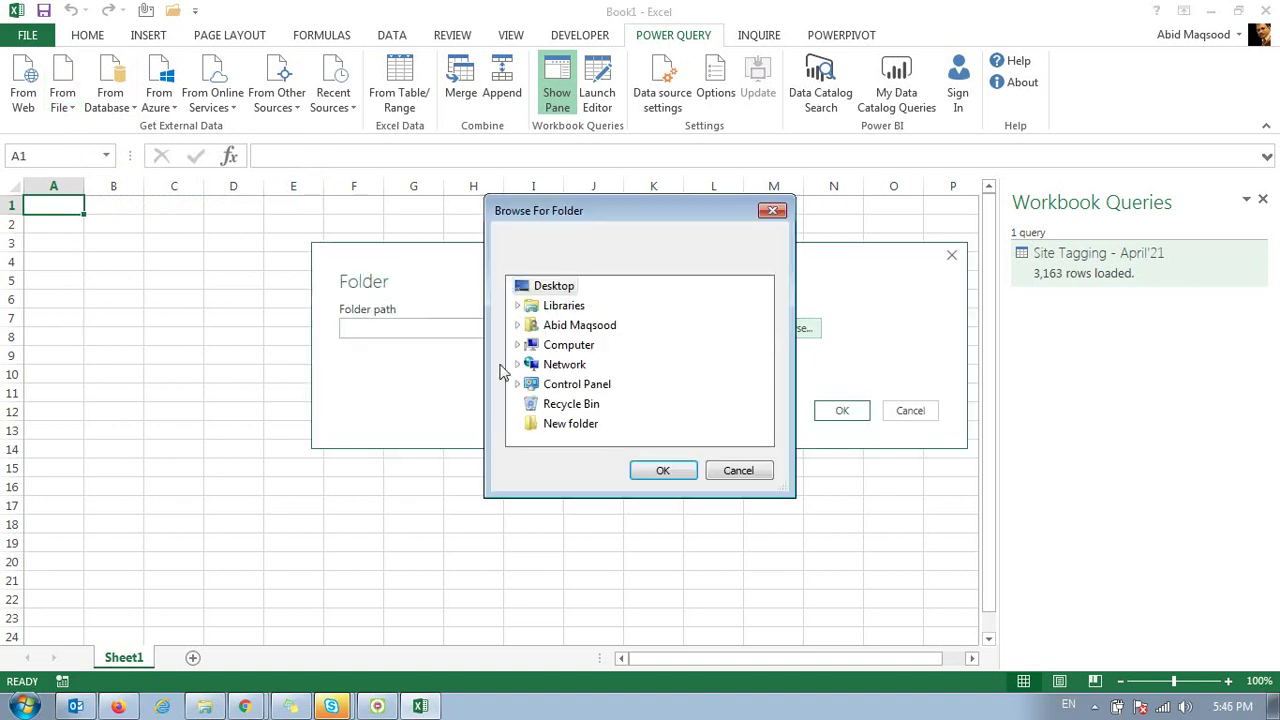
double_click(568, 345)
double_click(590, 385)
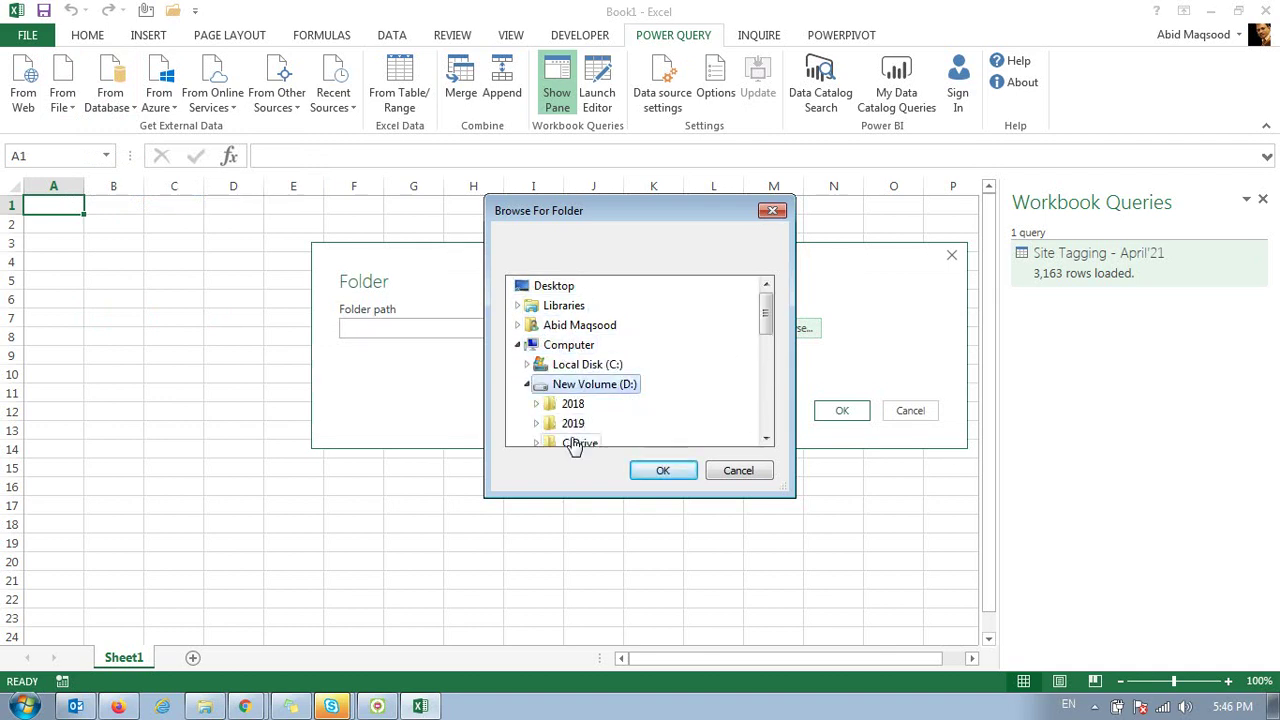
double_click(578, 443)
scroll(588, 426, "down", 1)
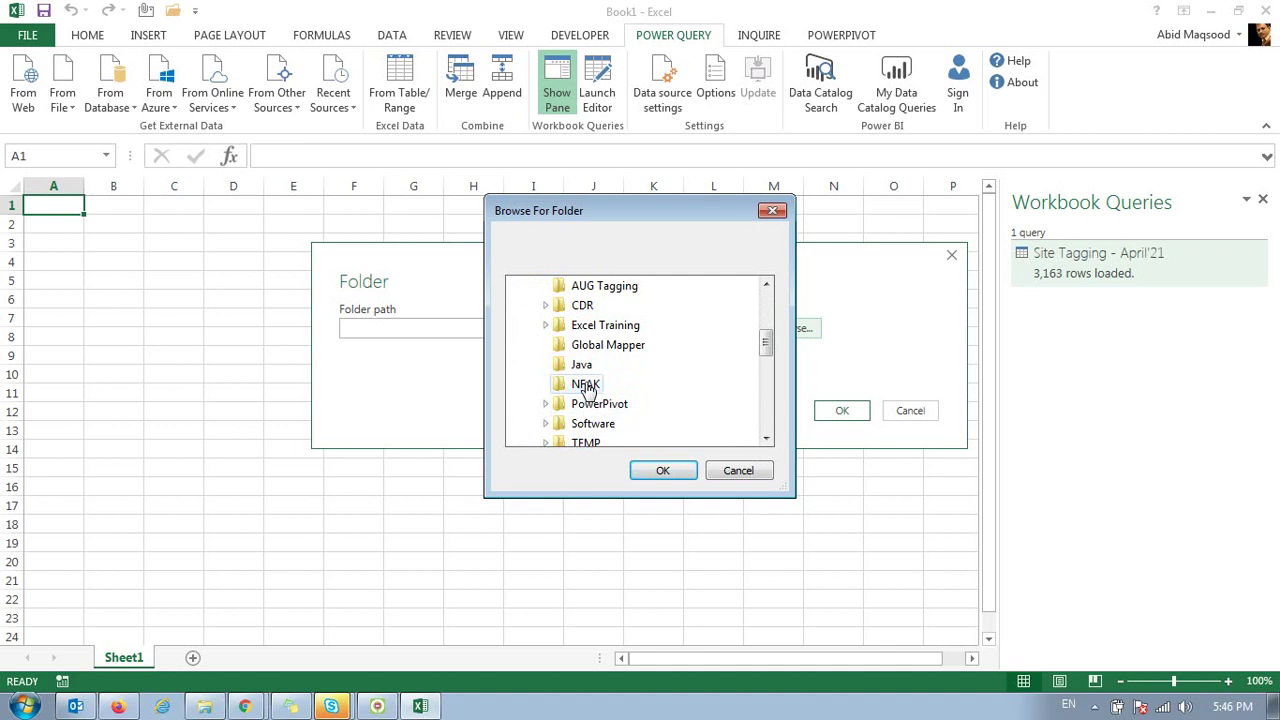
double_click(588, 442)
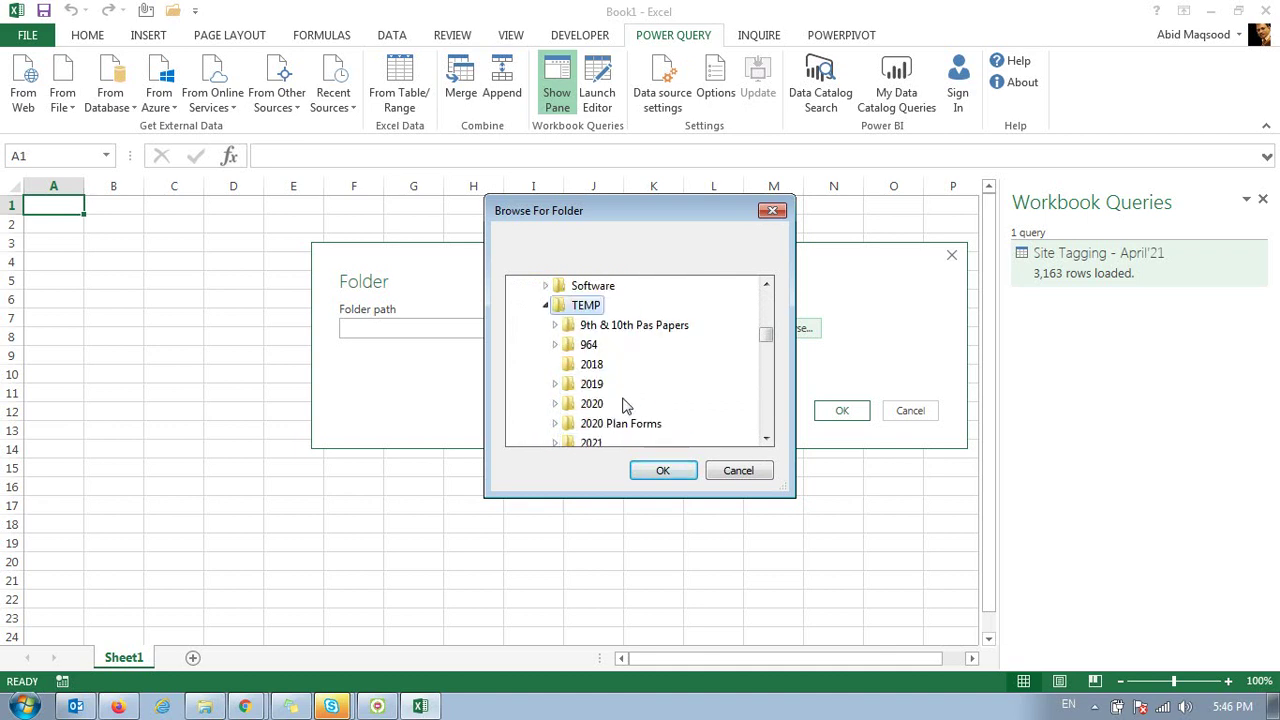
Step: Select Utilization\PRB as the source folder and preview its 4G_Throughput_BH_DWH CSV files
scroll(623, 403, "down", 2)
scroll(623, 405, "down", 1)
scroll(620, 405, "down", 1)
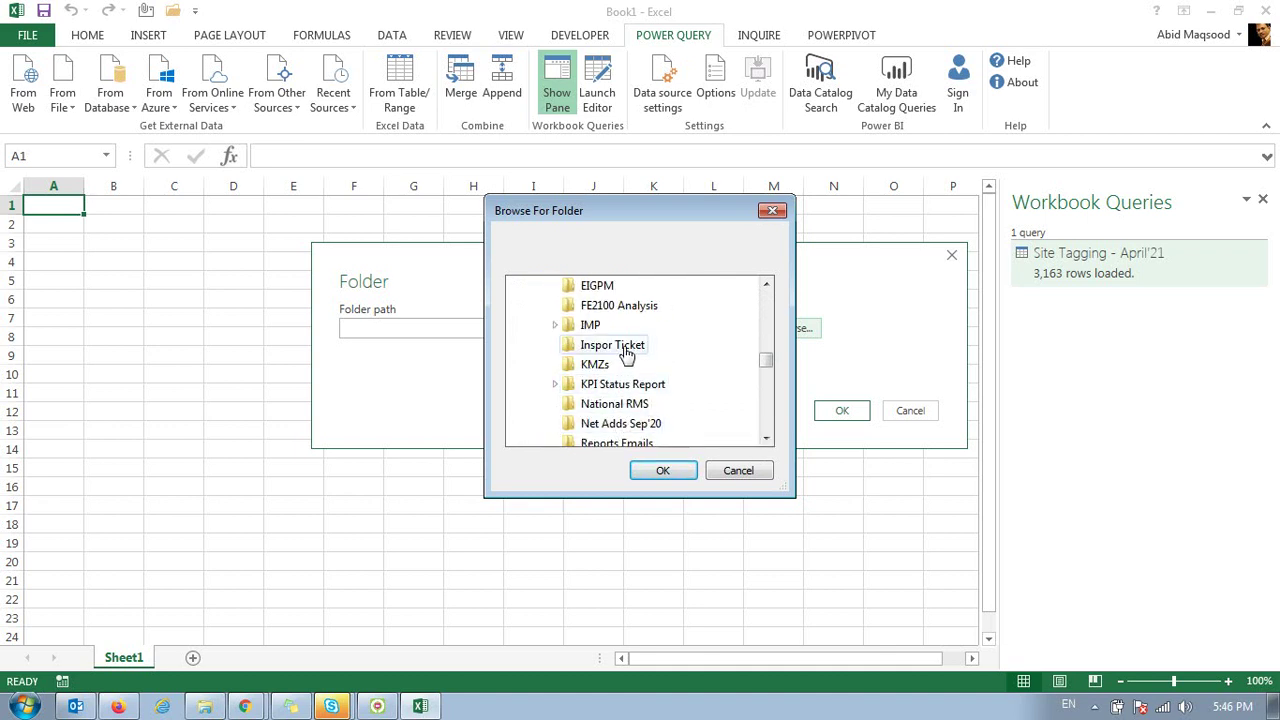
scroll(627, 350, "down", 1)
scroll(634, 403, "down", 1)
scroll(634, 393, "down", 1)
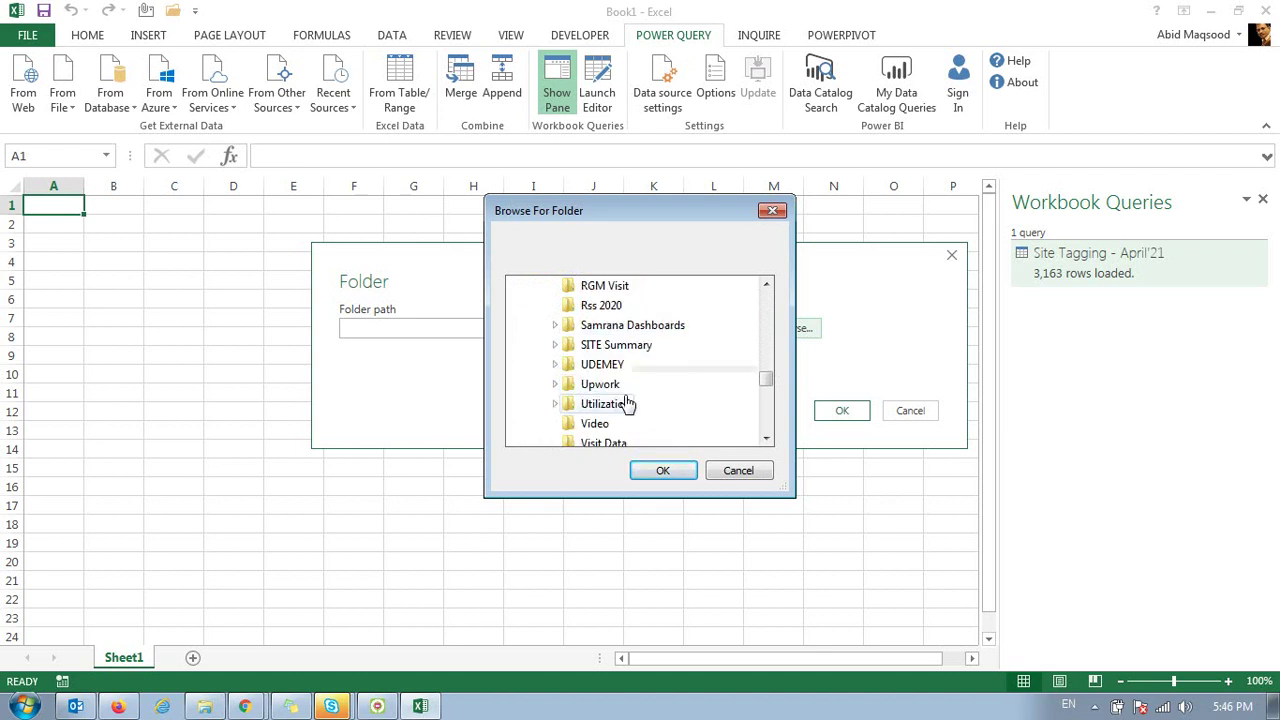
double_click(615, 406)
scroll(697, 405, "down", 2)
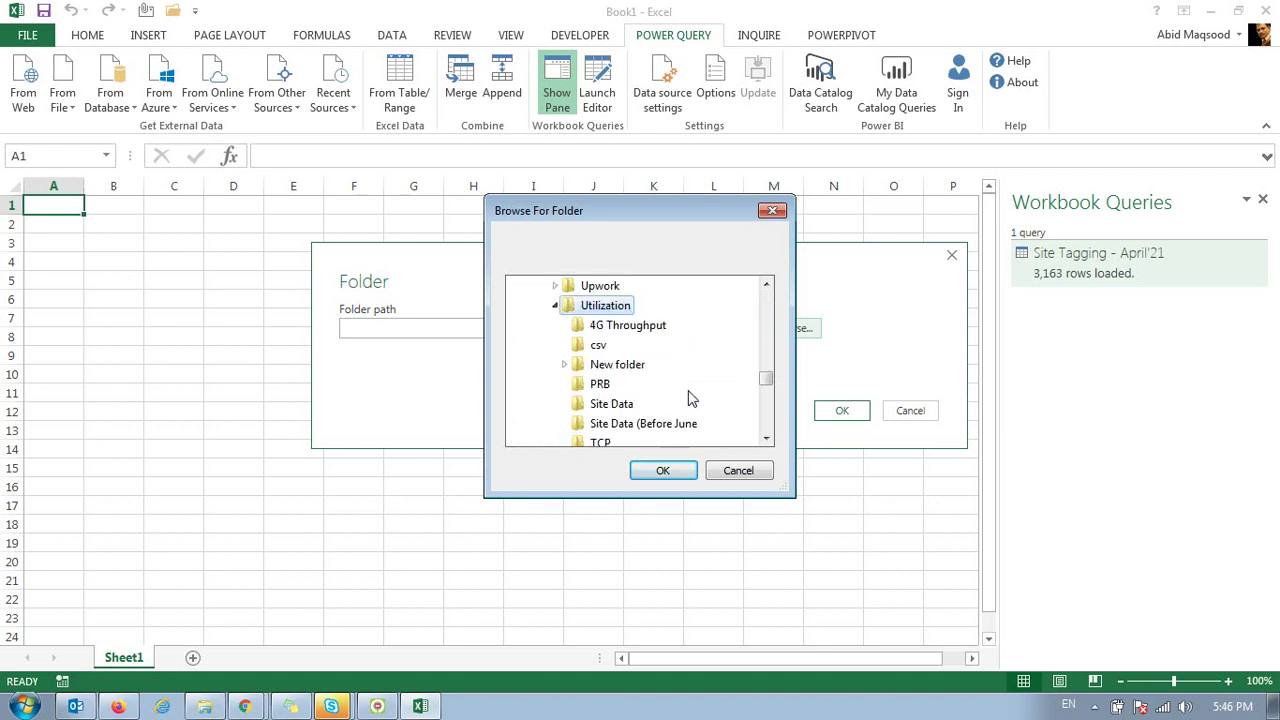
left_click(602, 385)
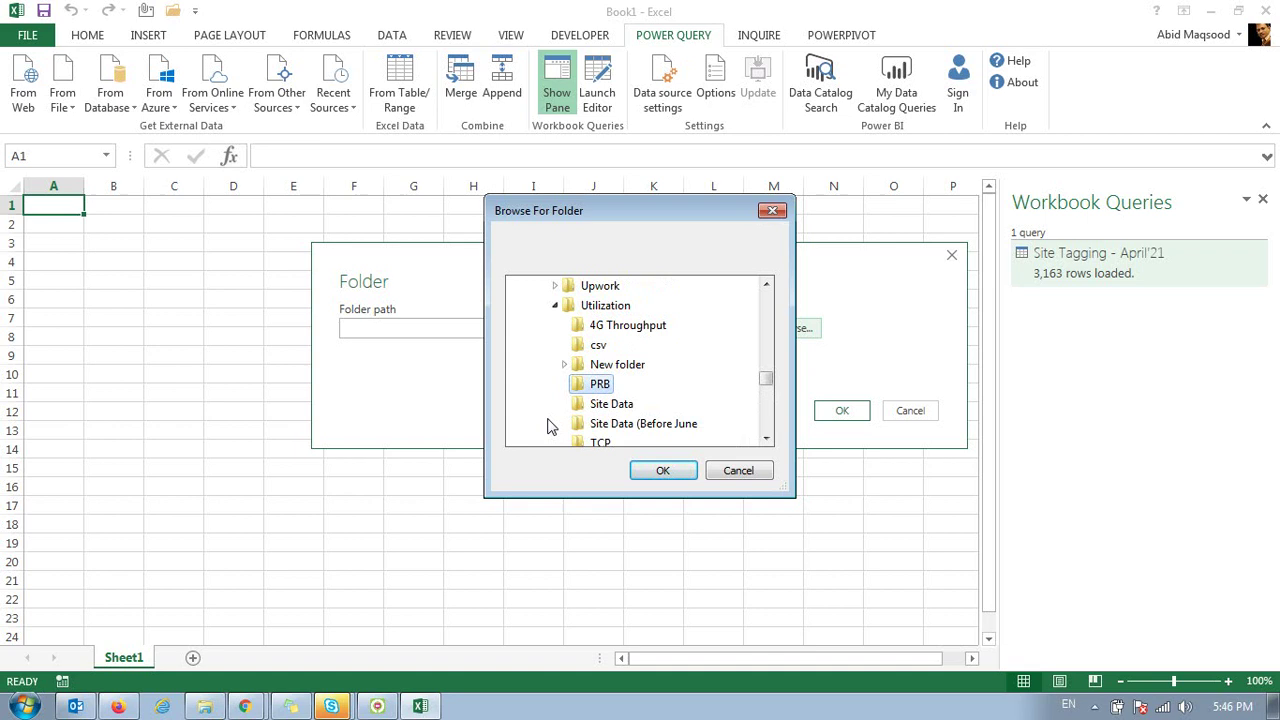
left_click(655, 472)
left_click(830, 412)
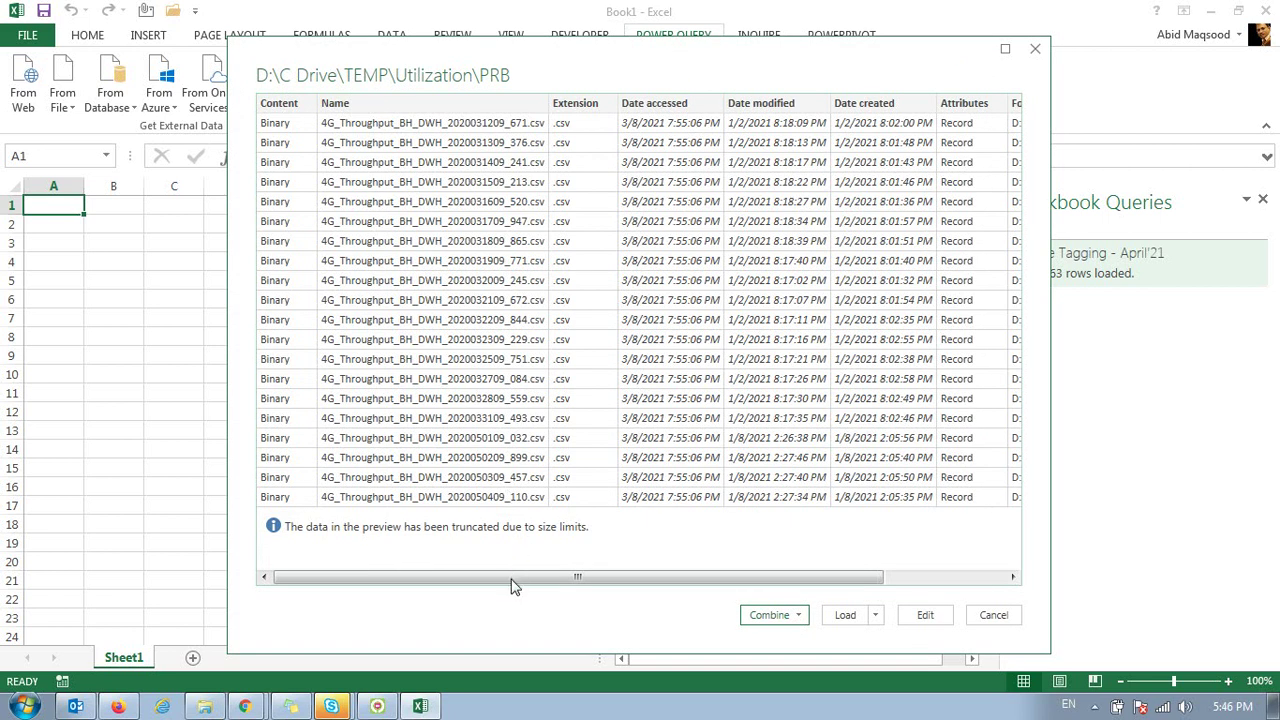
Step: Combine & Load all PRB CSV files, accepting the sample-file settings in Combine Files
left_click(795, 615)
left_click(806, 659)
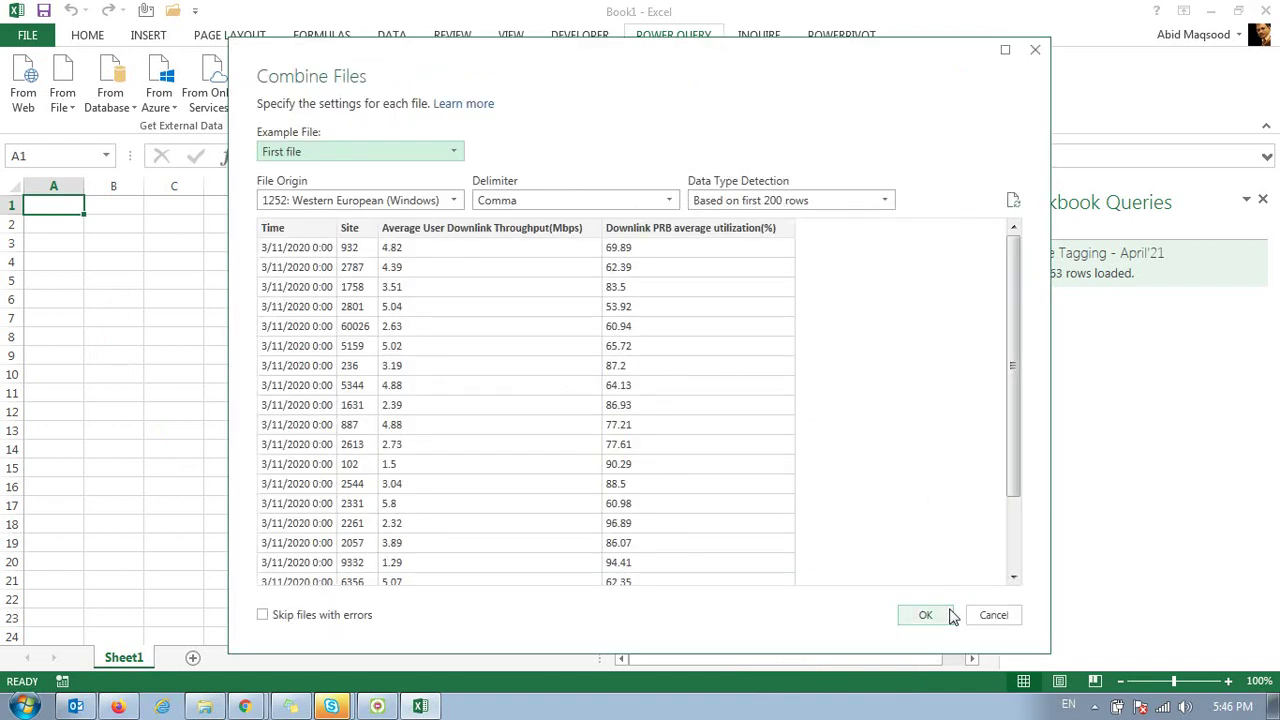
left_click(932, 615)
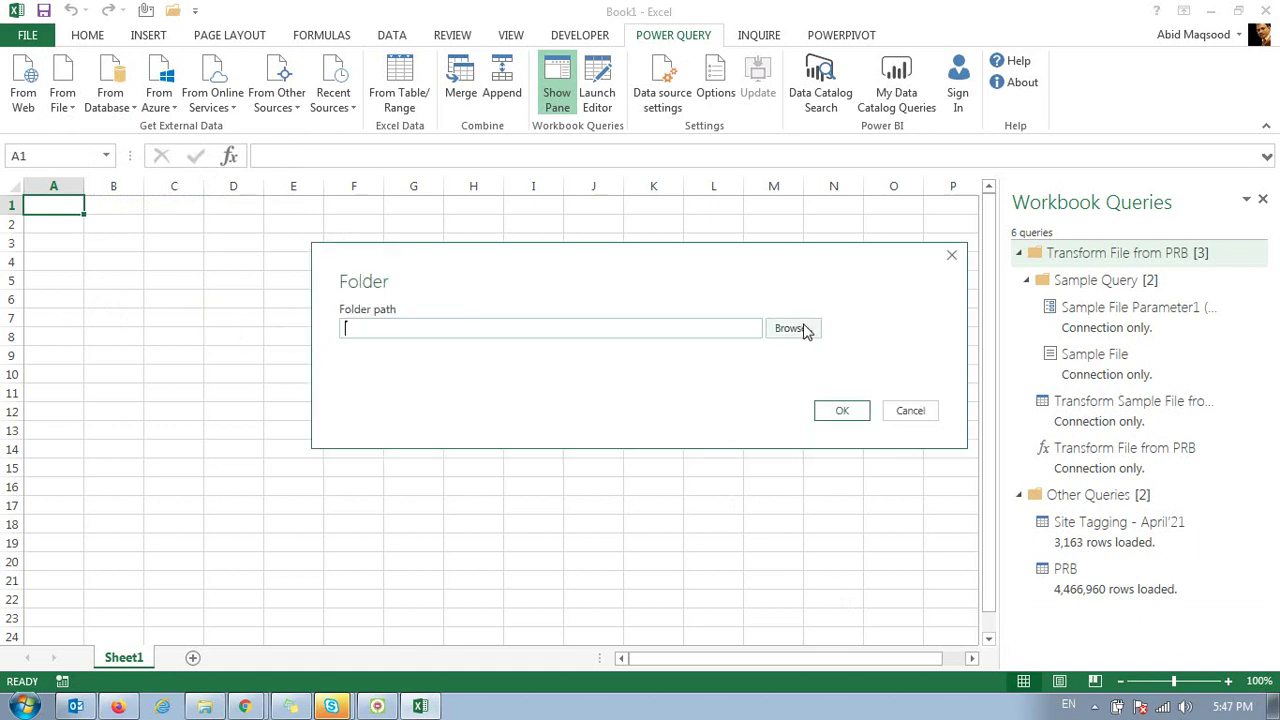
Step: Pick D:\C Drive\TEMP\Utilization\Site Data as the source folder and preview its files
left_click(800, 329)
double_click(560, 345)
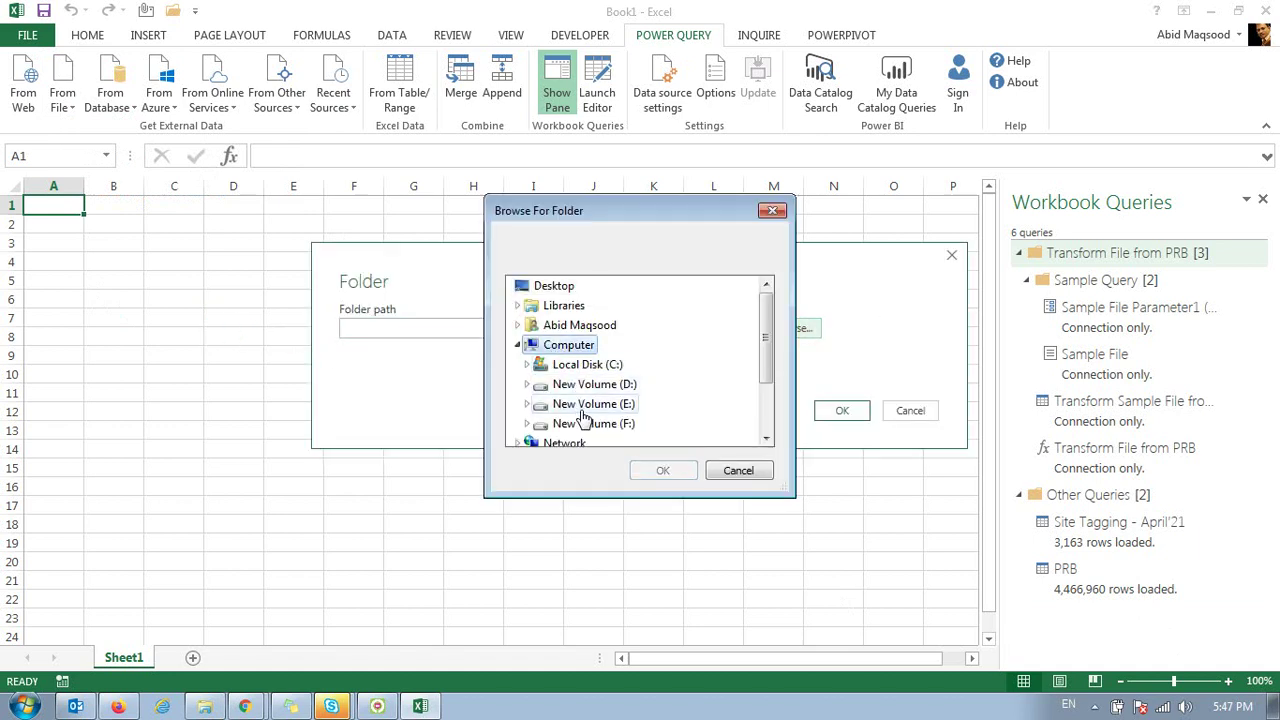
double_click(592, 386)
scroll(589, 448, "down", 5)
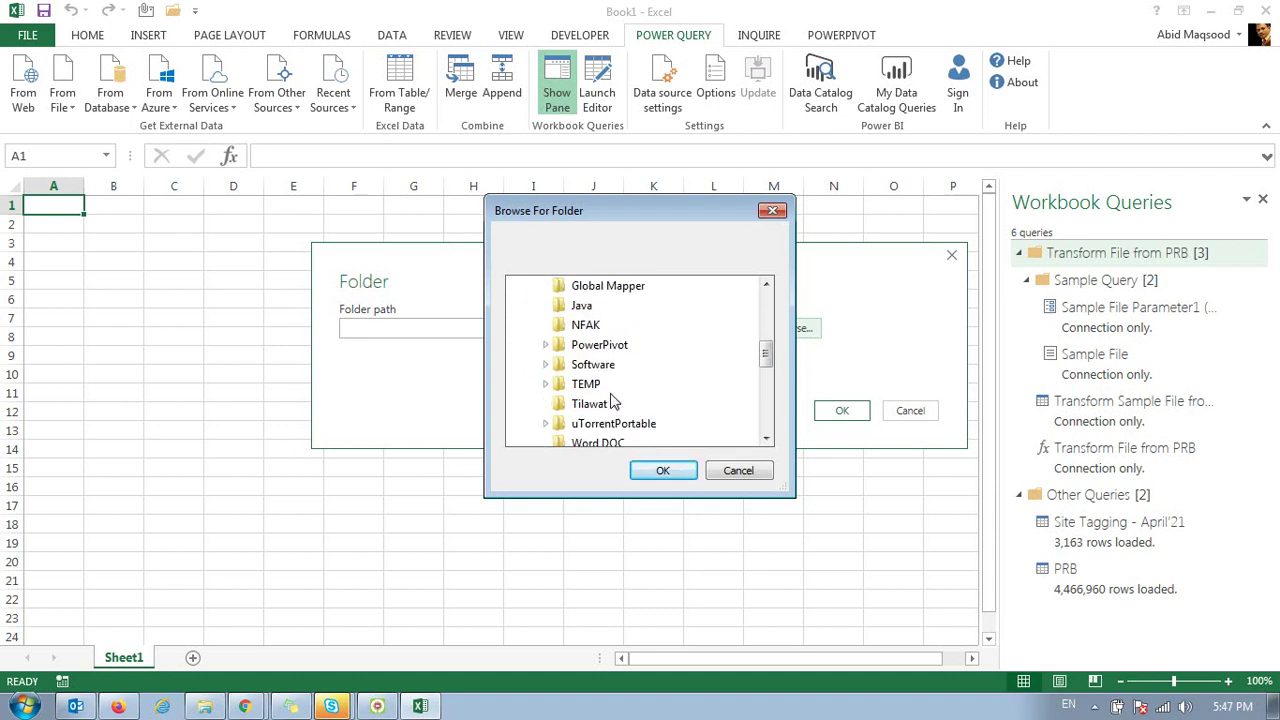
double_click(586, 384)
scroll(620, 405, "down", 5)
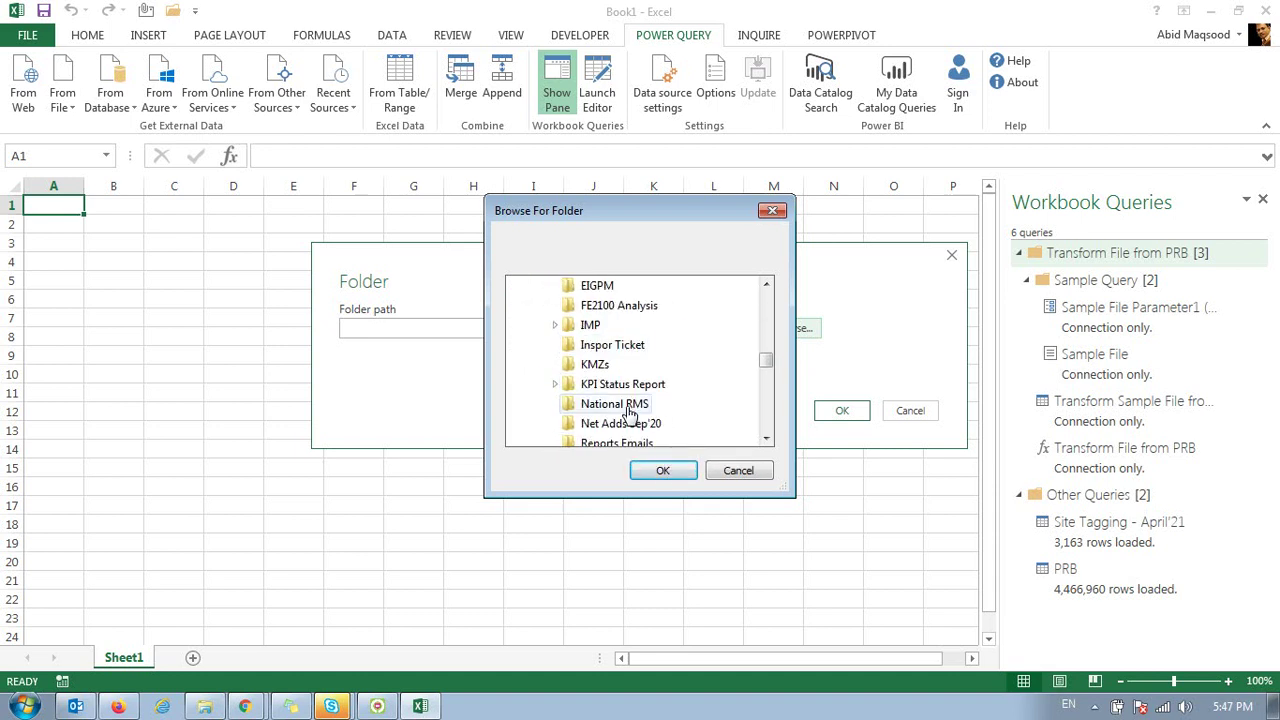
scroll(615, 410, "down", 2)
scroll(617, 424, "down", 1)
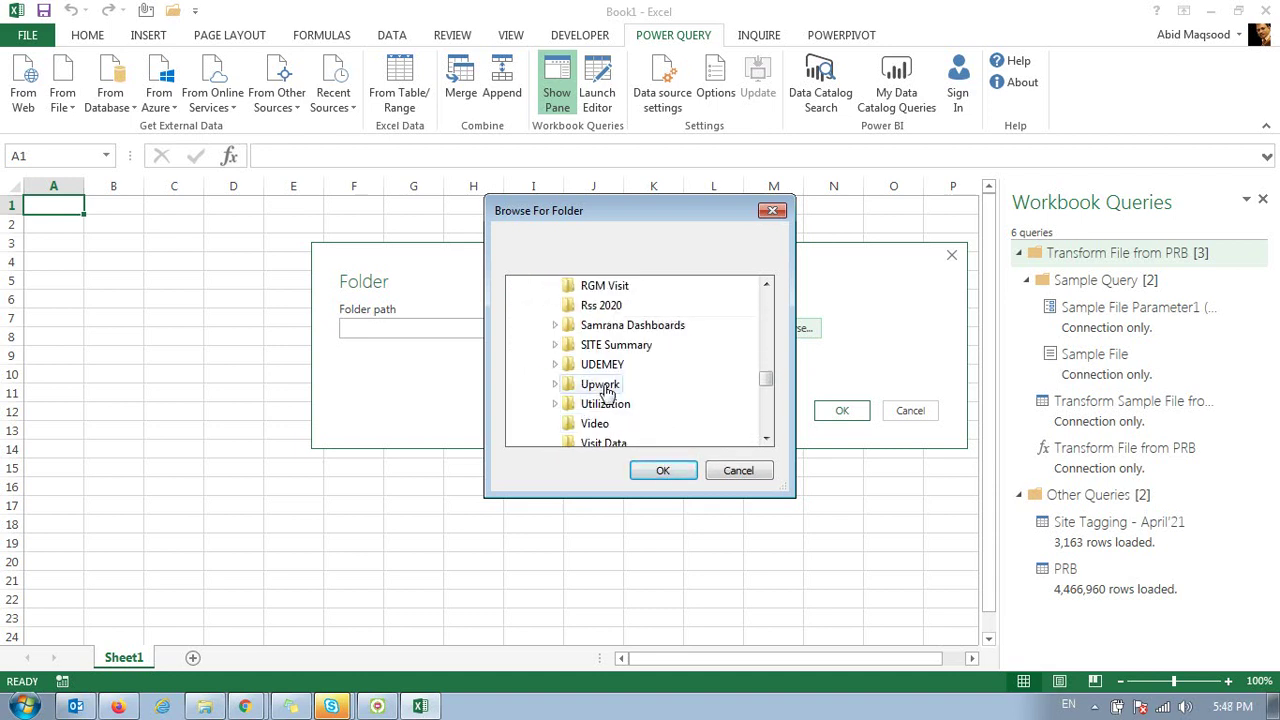
double_click(606, 405)
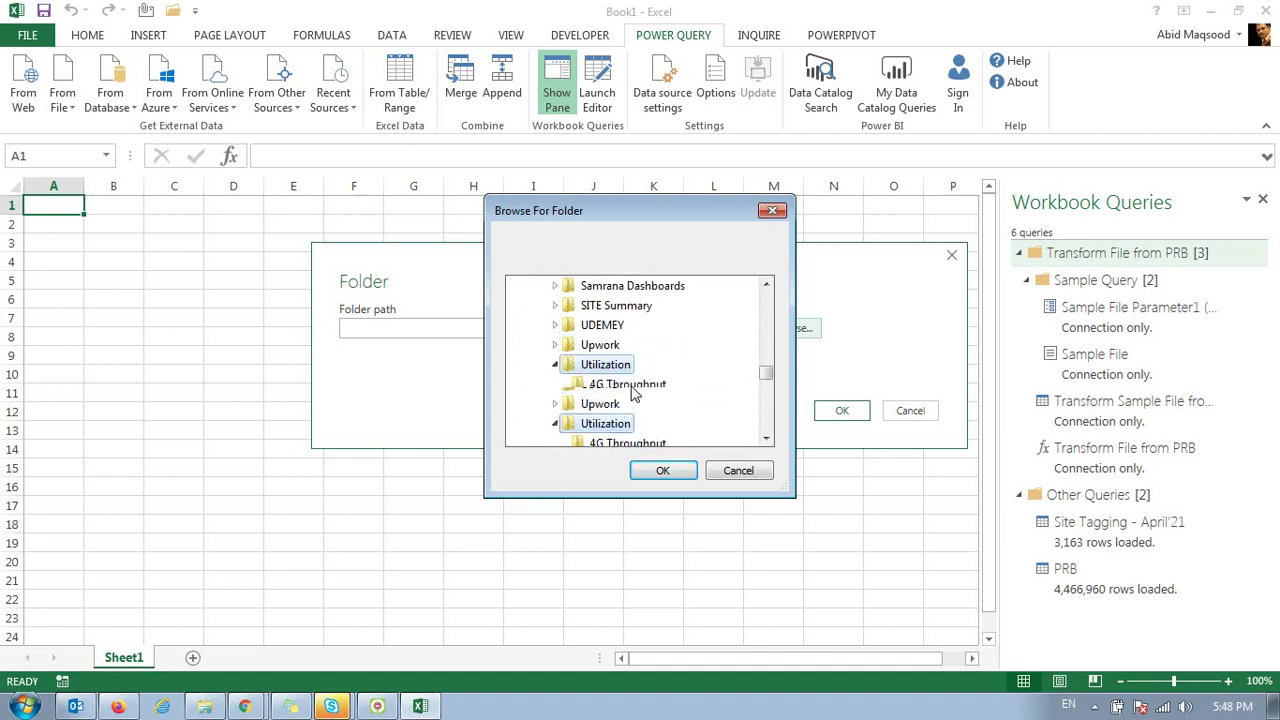
left_click(630, 410)
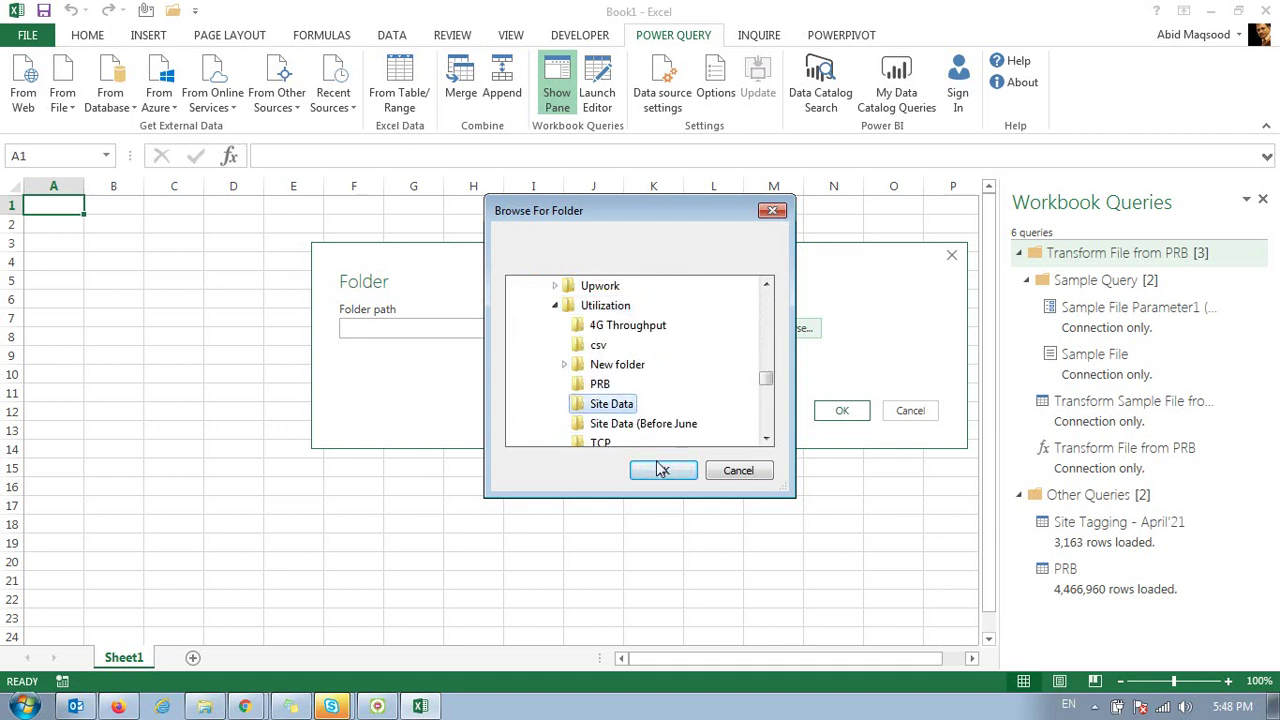
left_click(663, 470)
left_click(838, 412)
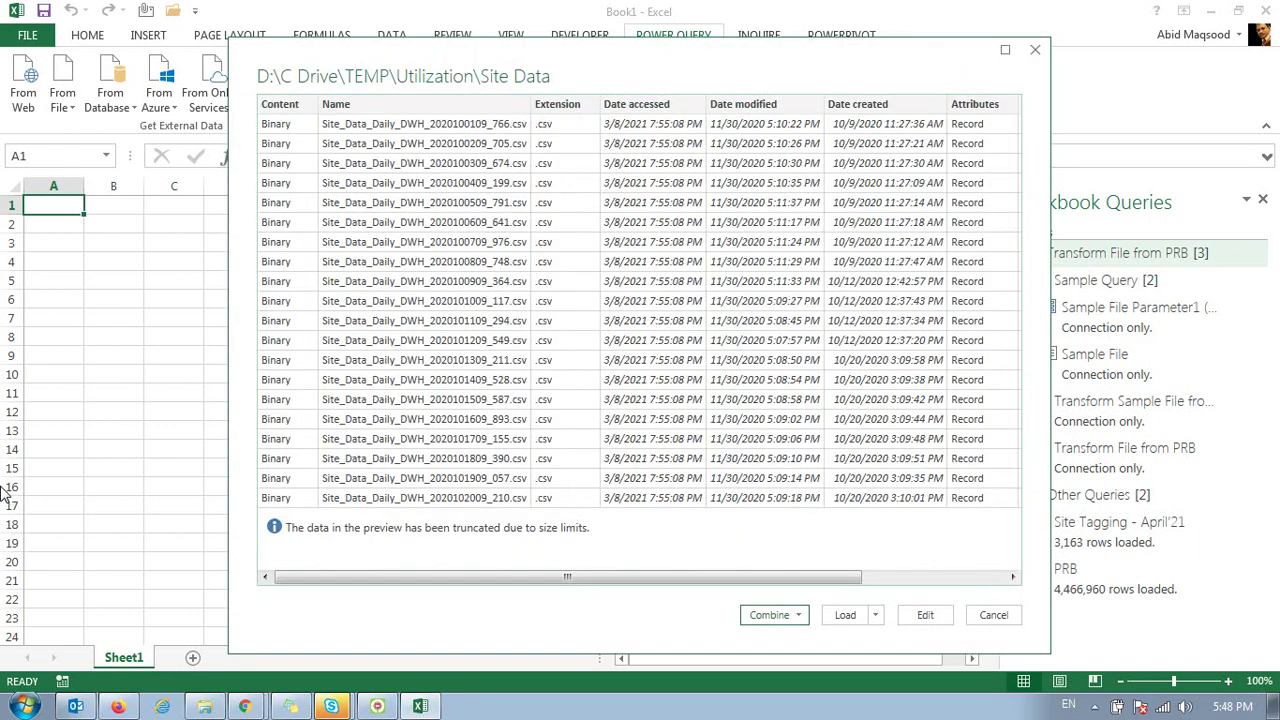
Step: Combine & Load the Site Data files, collapse the PRB group, then switch to Skype
left_click(790, 622)
left_click(795, 657)
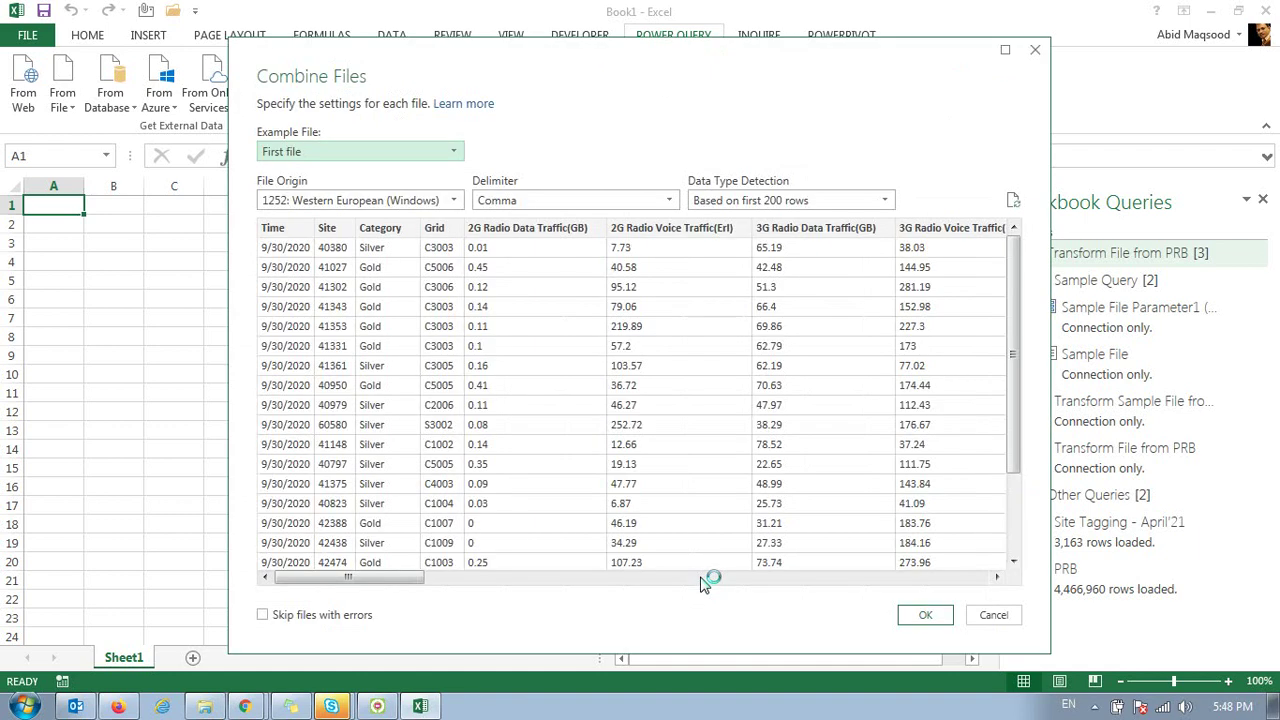
left_click(925, 615)
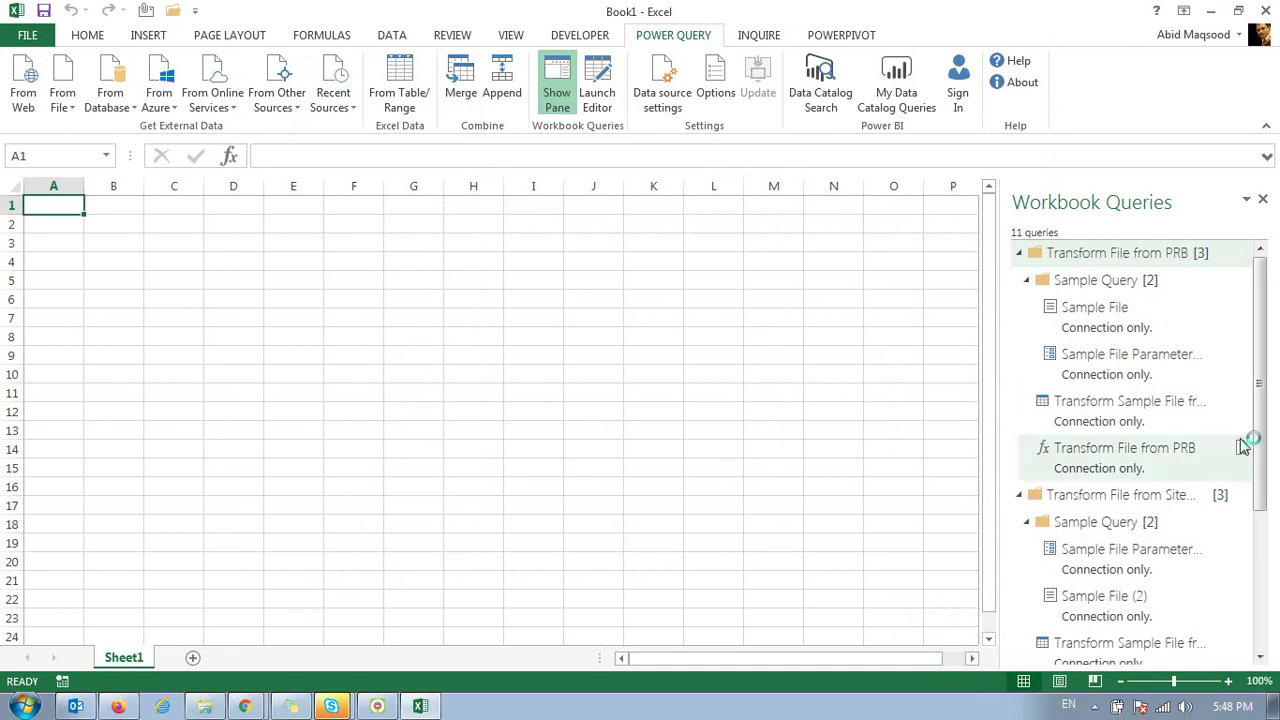
left_click_drag(1262, 414, 1248, 603)
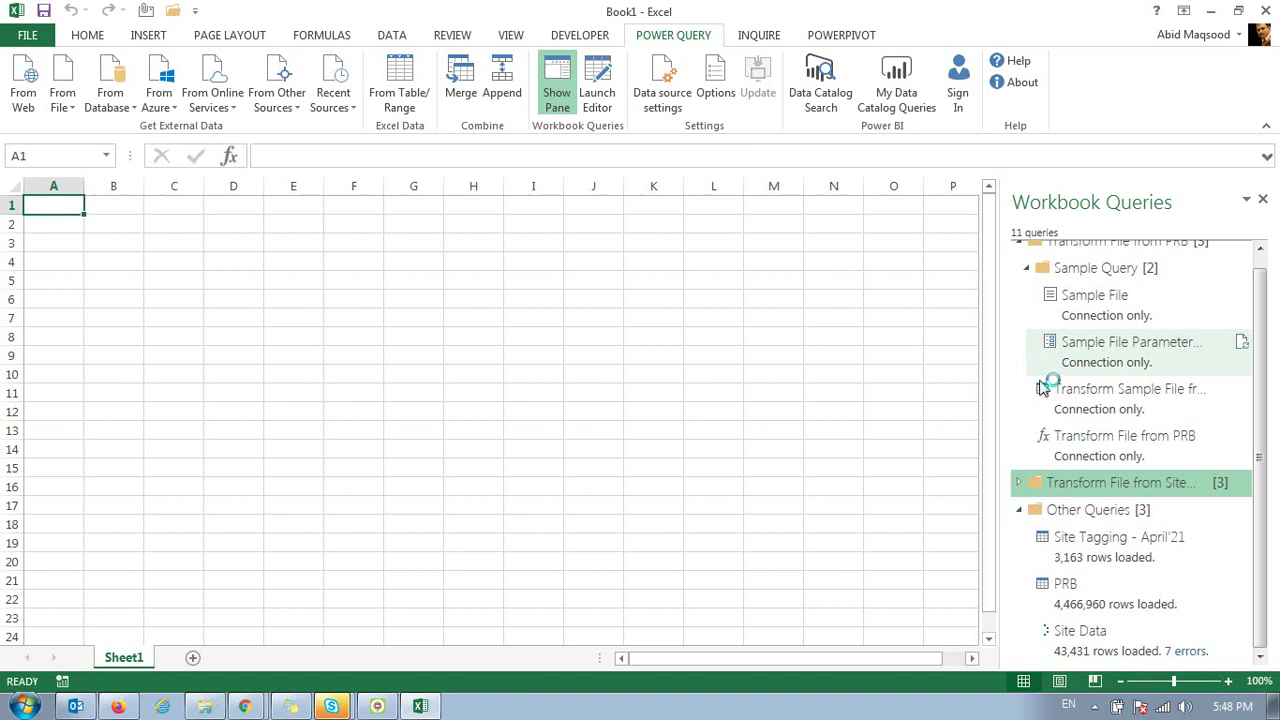
left_click(1019, 256)
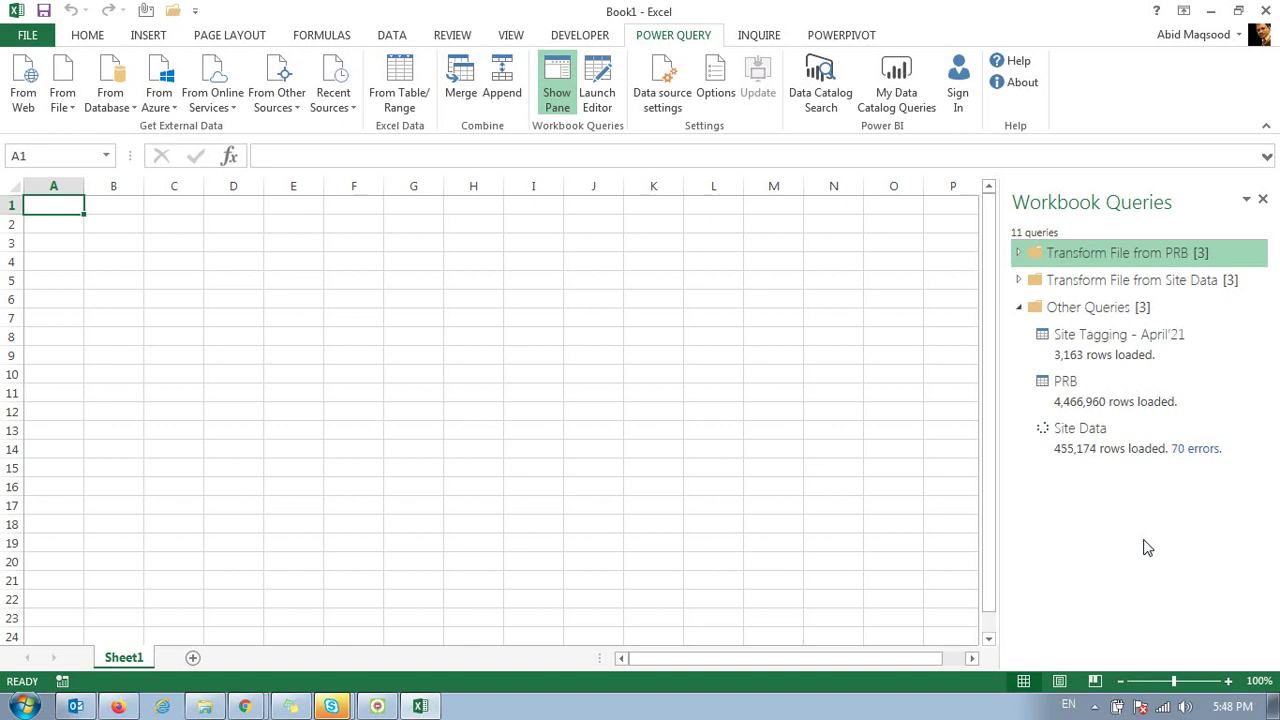
left_click(333, 707)
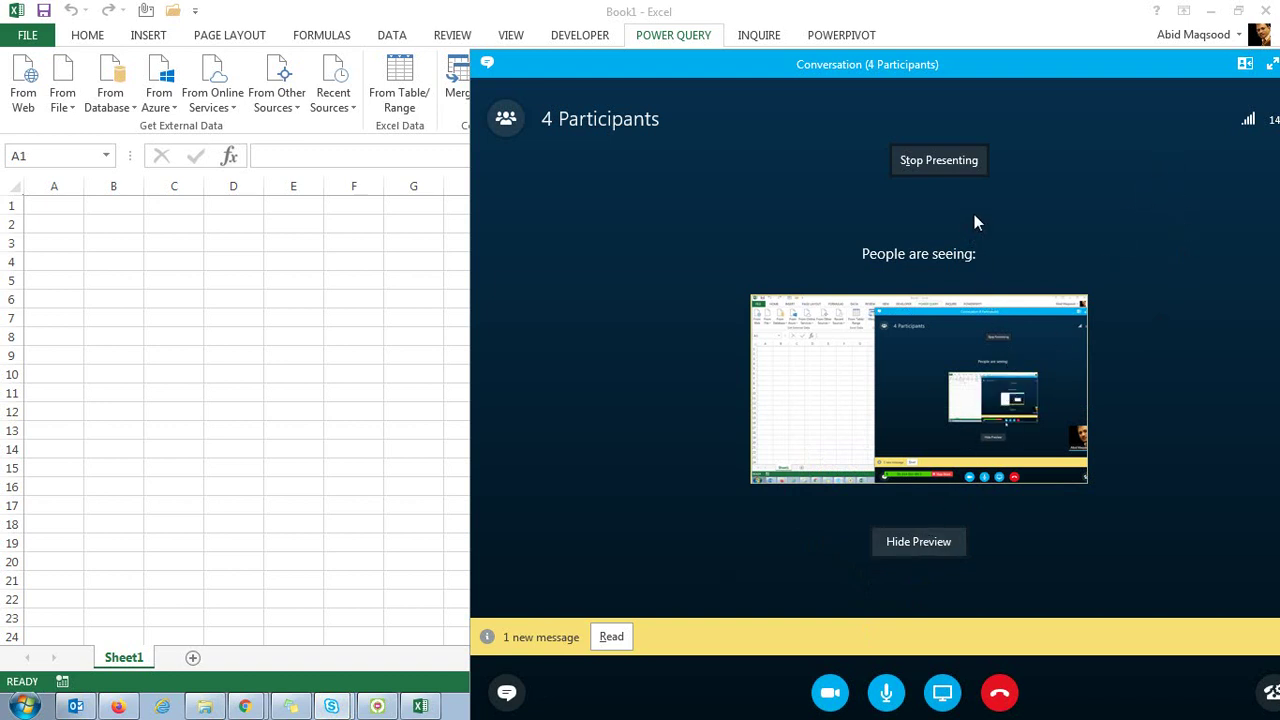
Step: Restore the Skype call window to normal size and minimise it so Excel shows again
double_click(1204, 66)
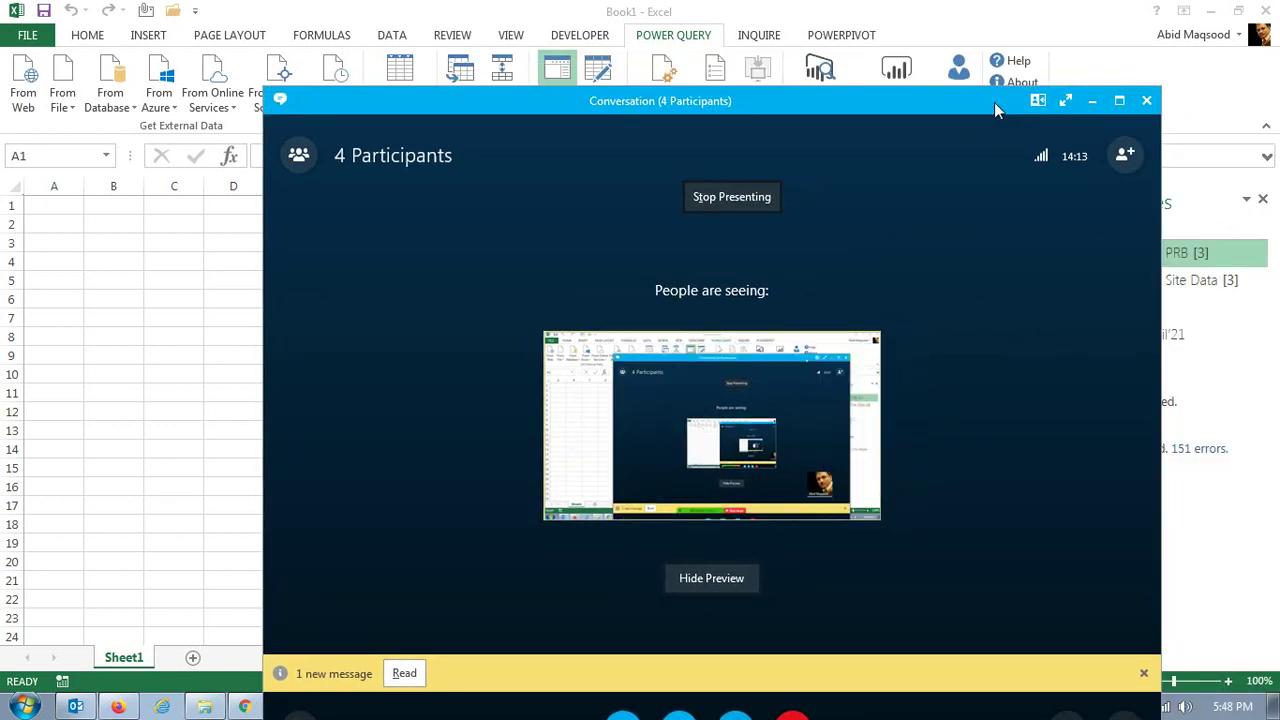
left_click(1094, 104)
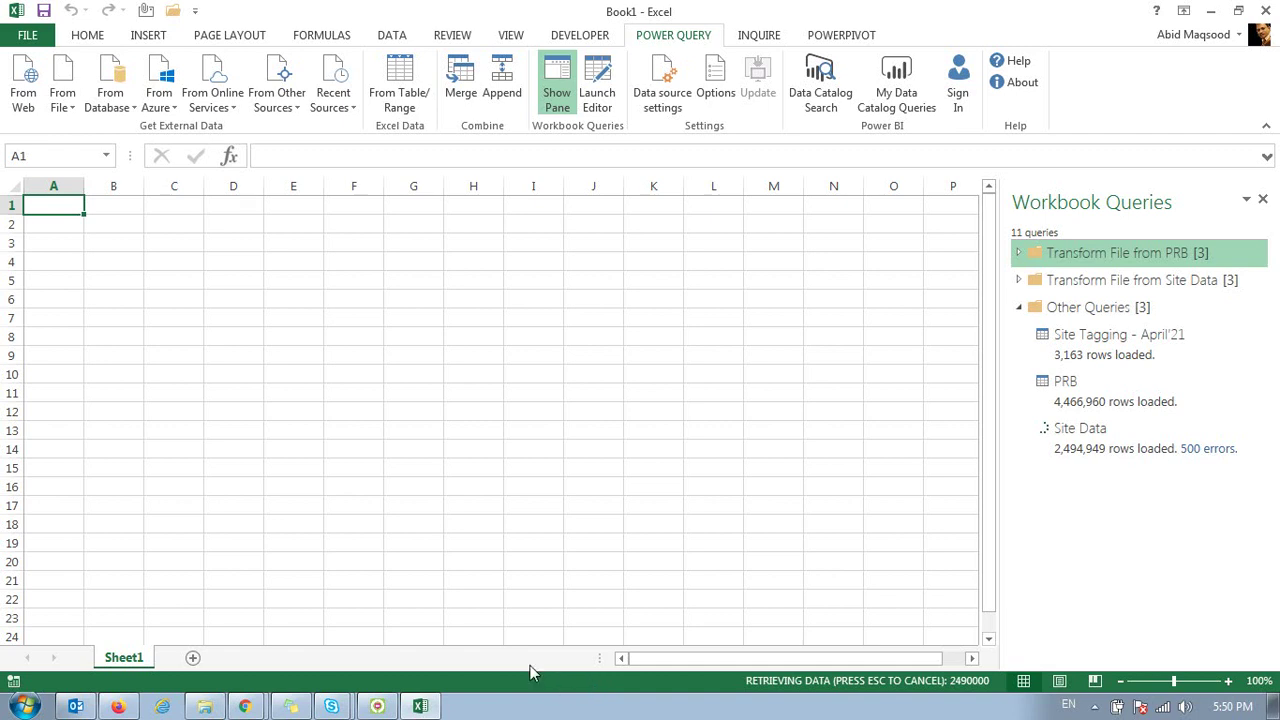
Step: Check the hidden notification icons, then return focus to Excel once Site Data finishes loading
left_click(1116, 706)
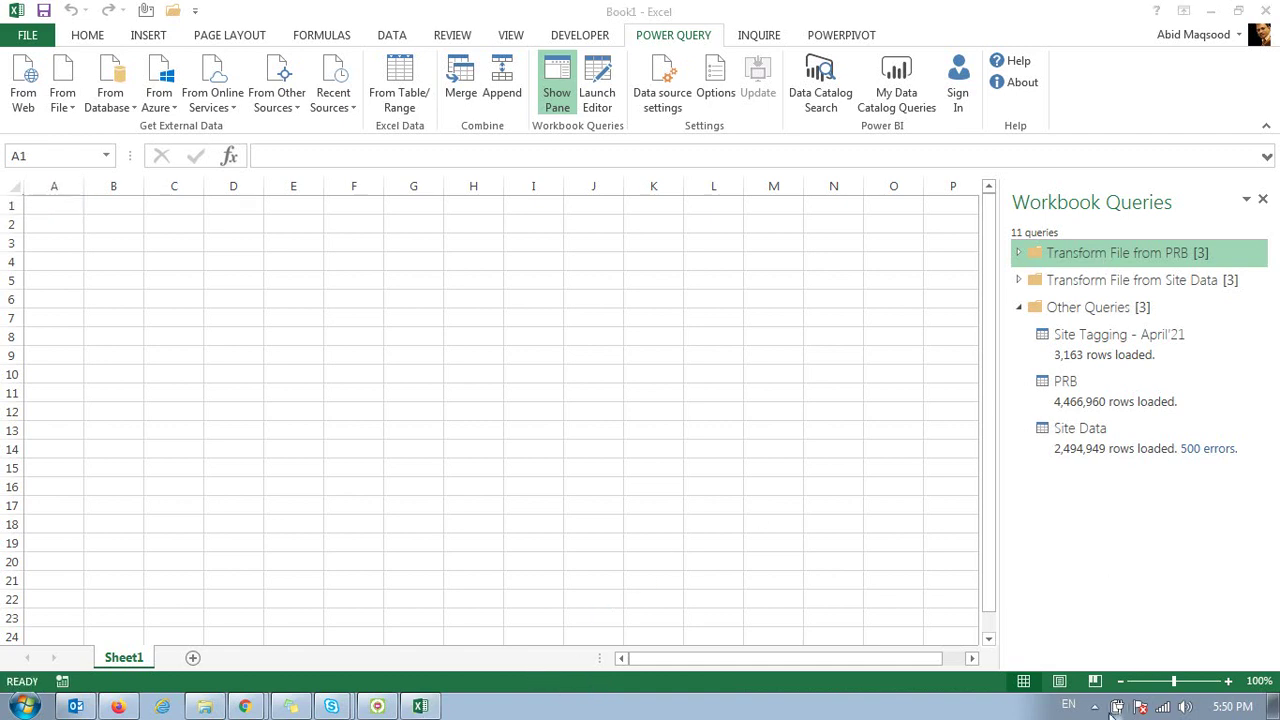
left_click(1094, 706)
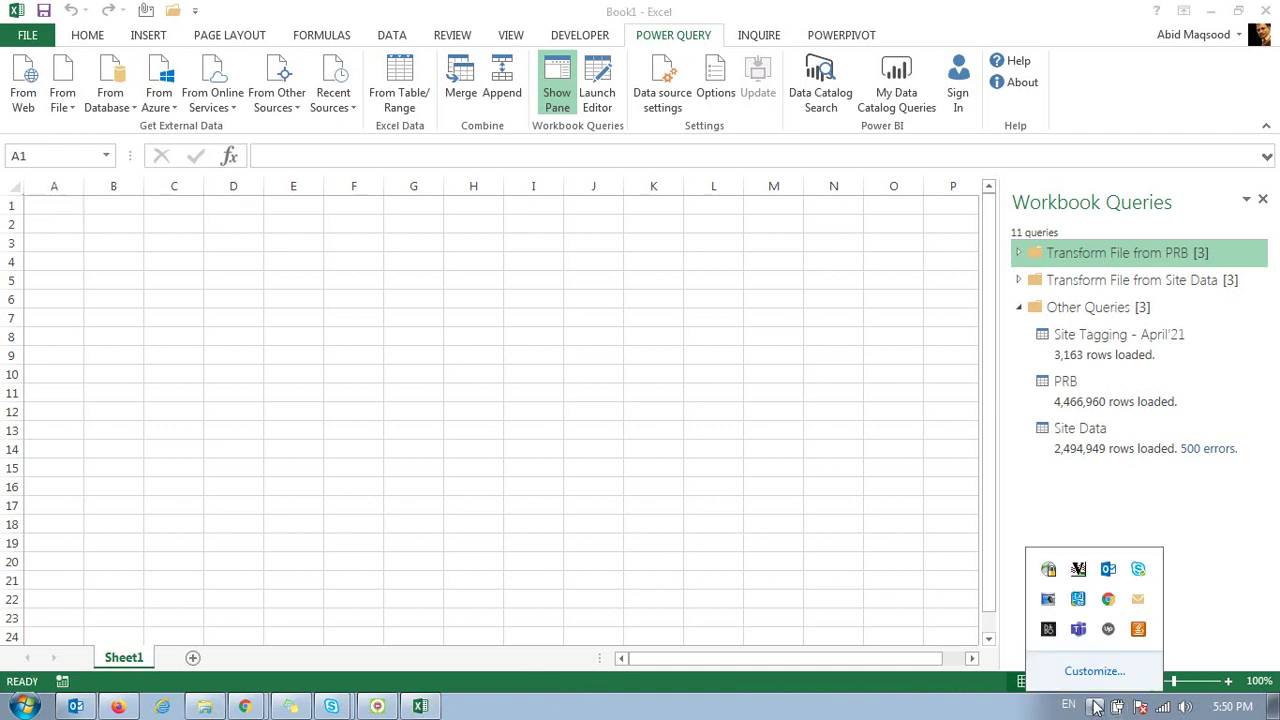
left_click(1061, 28)
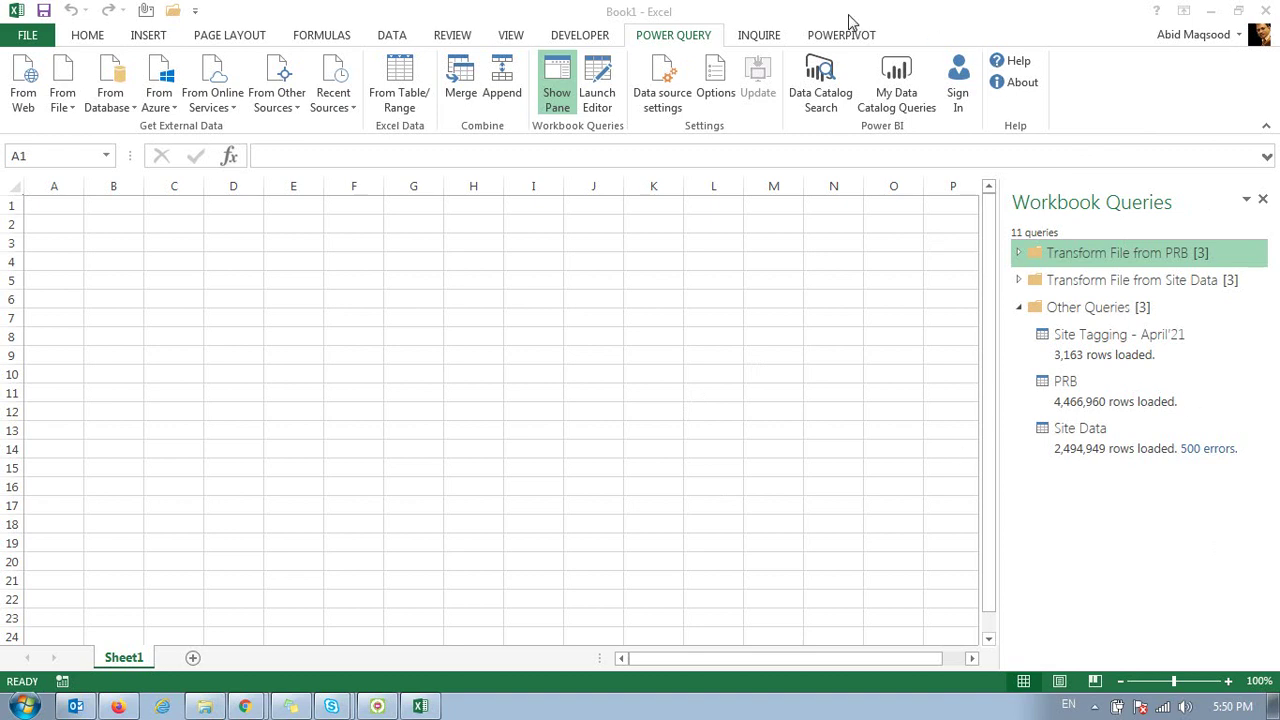
left_click(832, 46)
Step: Open the PowerPivot data model and look over the PRB and Site Data table columns
left_click(862, 35)
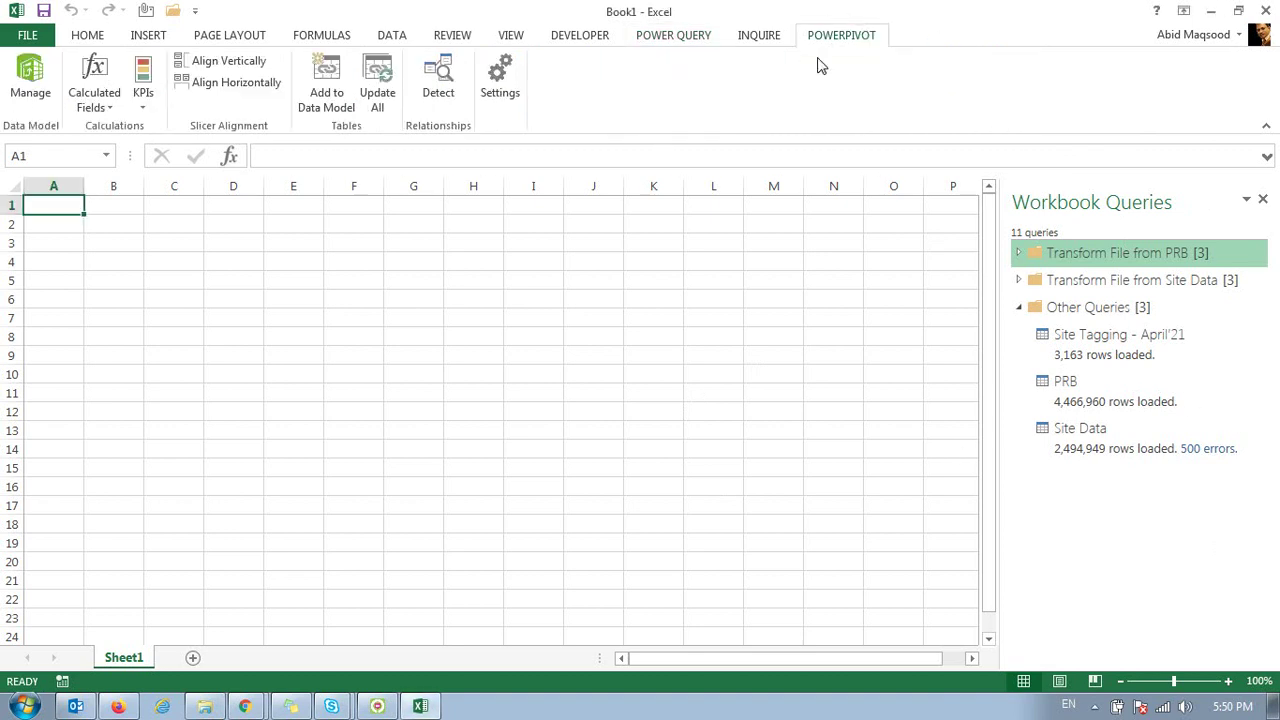
left_click(43, 88)
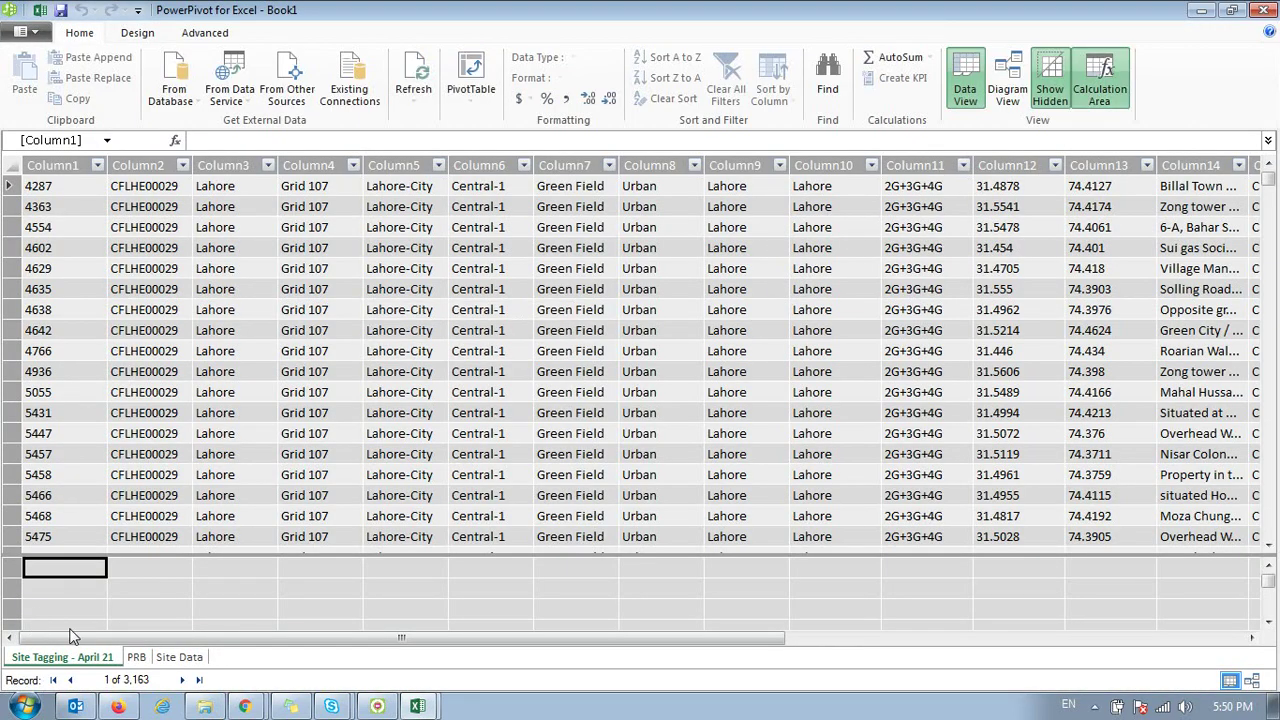
left_click(136, 657)
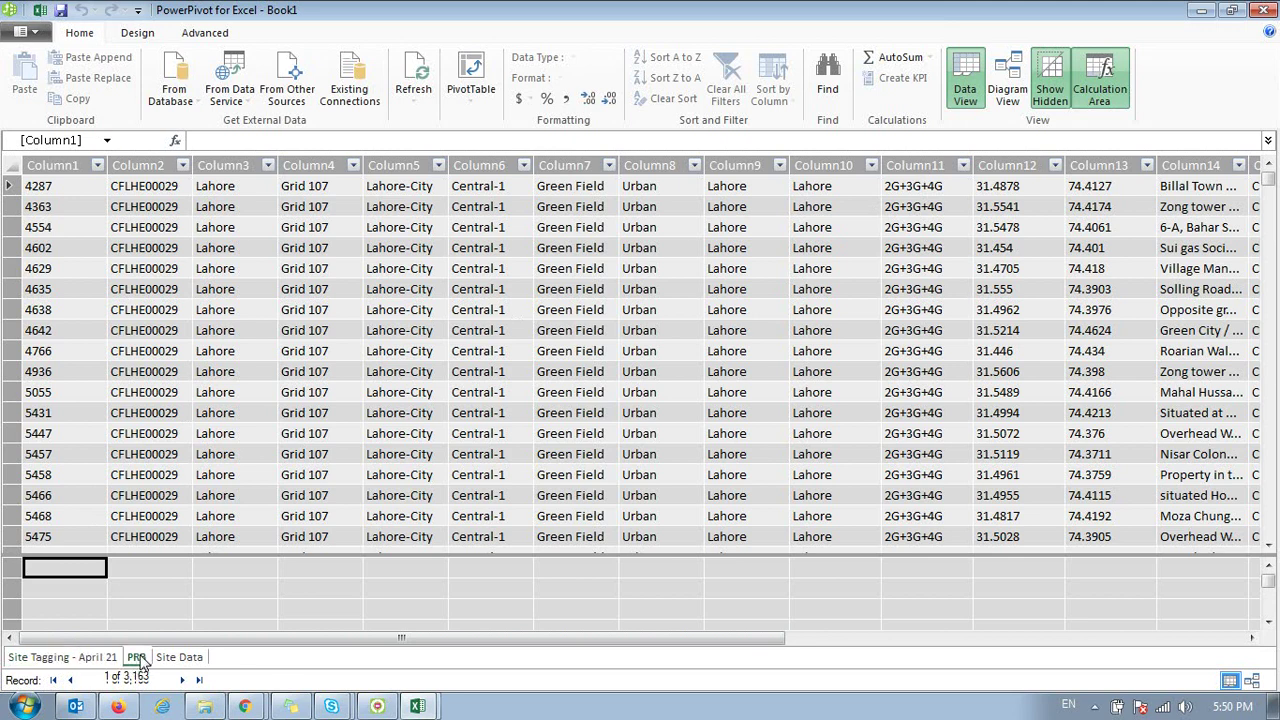
left_click(181, 660)
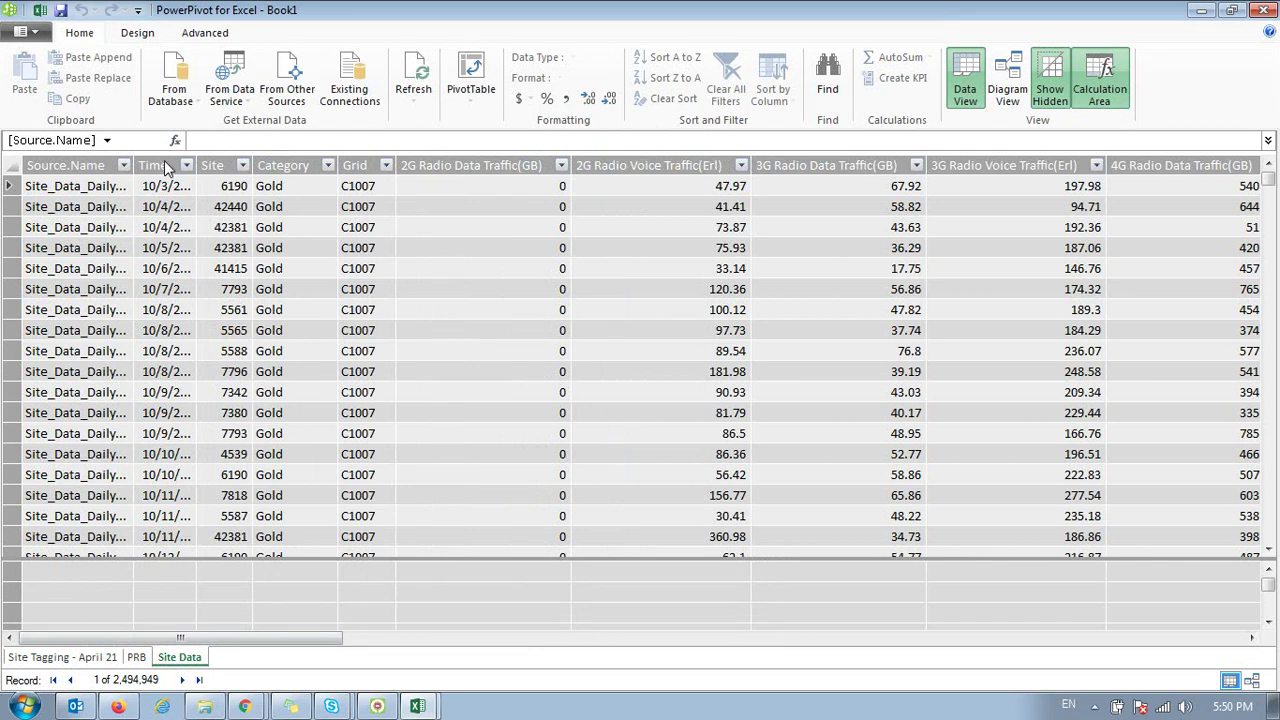
left_click_drag(168, 165, 512, 167)
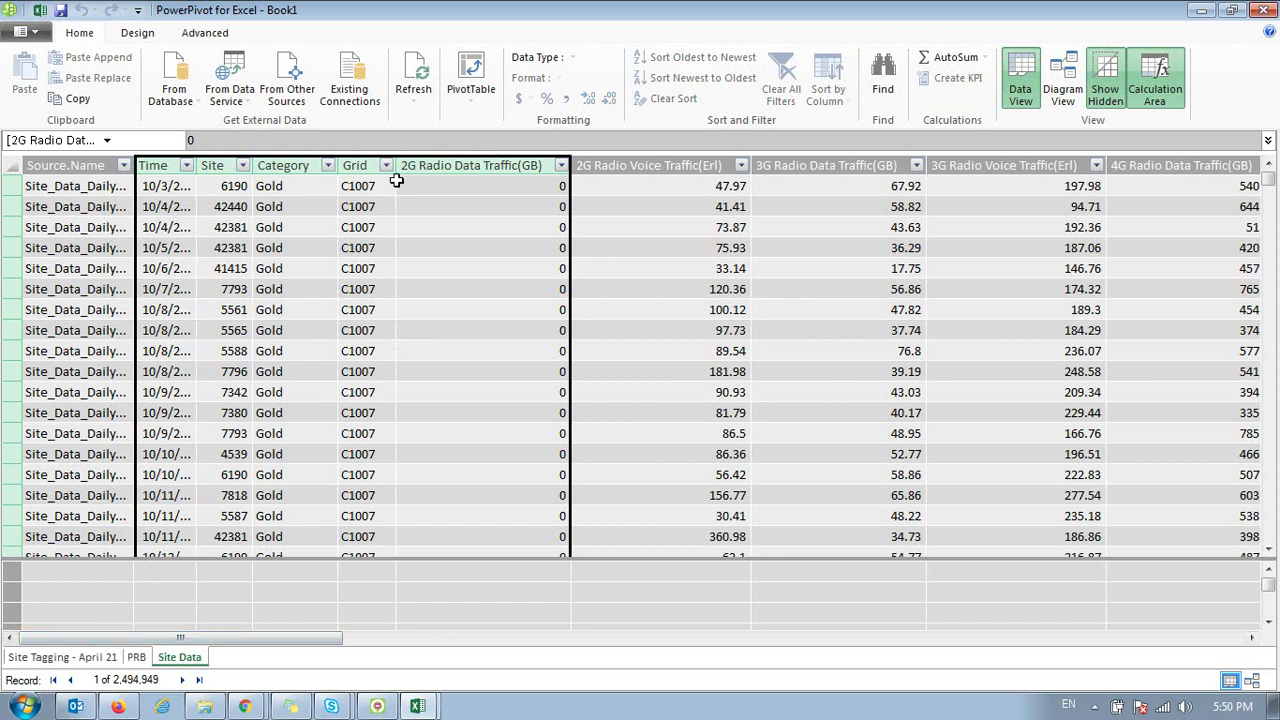
left_click(367, 162)
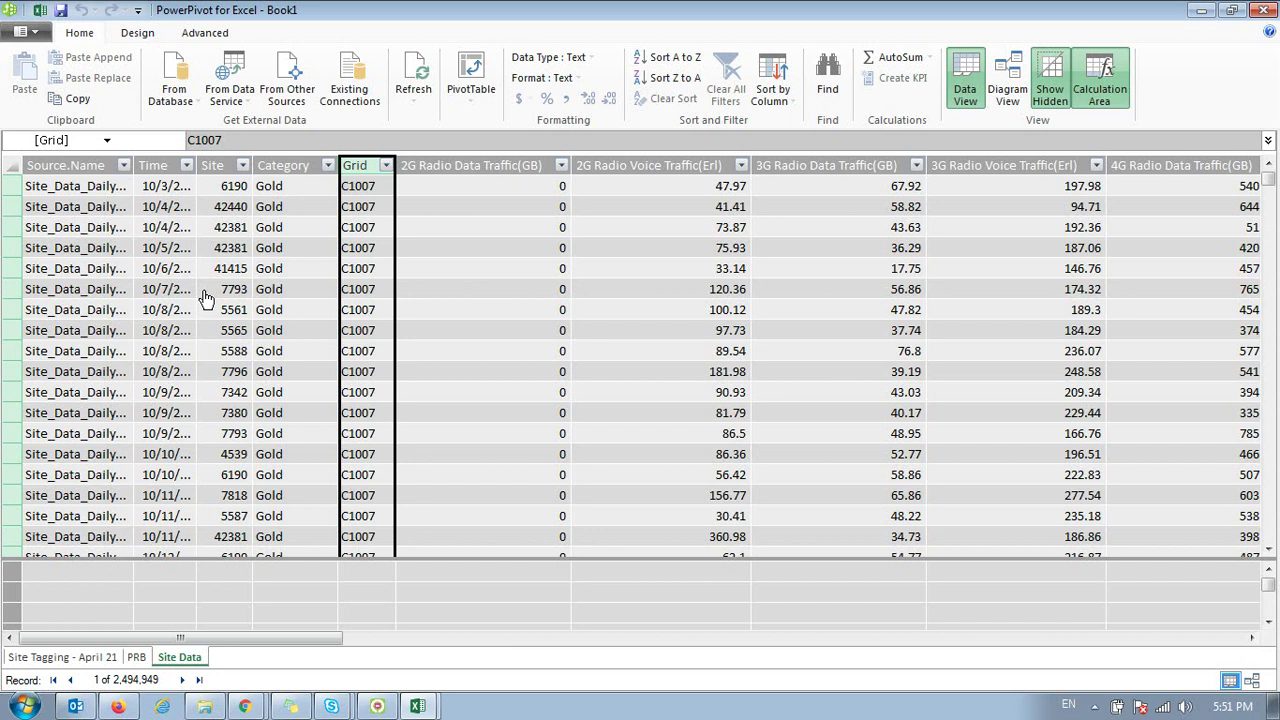
Step: Inspect Site Tagging - April 21's first-row values, recheck Site Data's Site column, then return to Excel
left_click(70, 660)
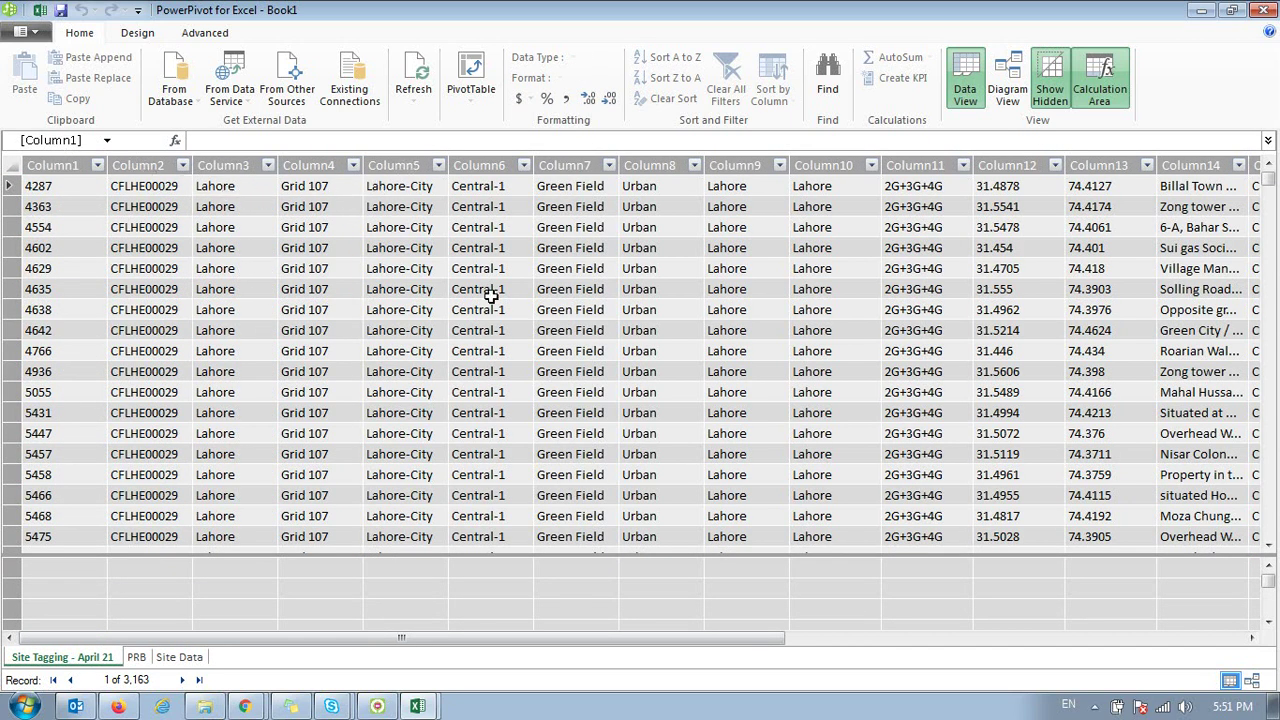
left_click(420, 206)
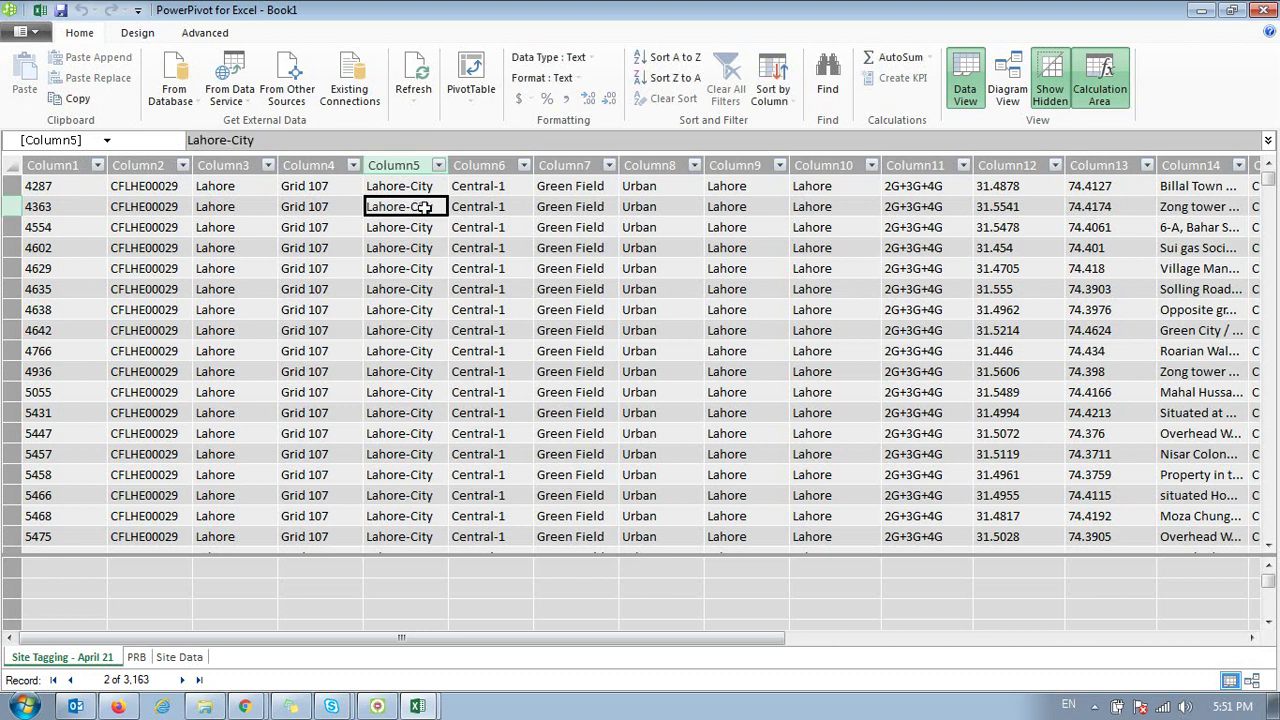
key("Up")
key("Right")
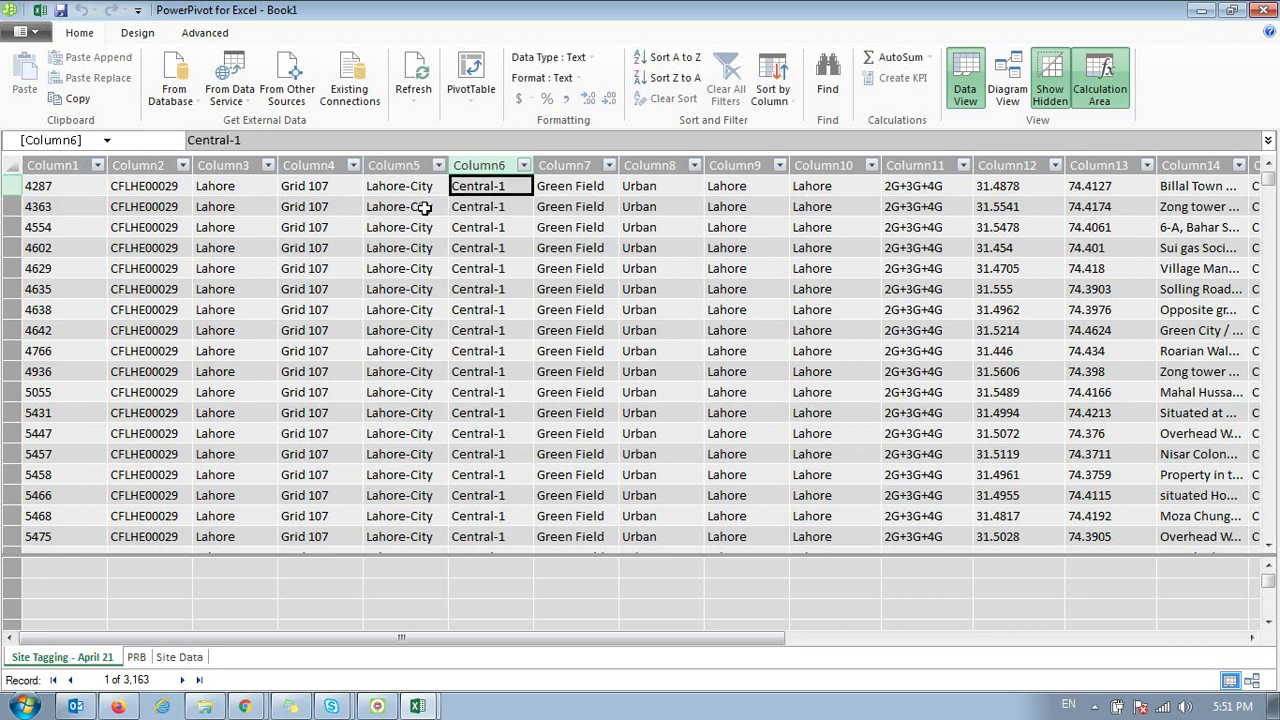
key("Right")
key("Right")
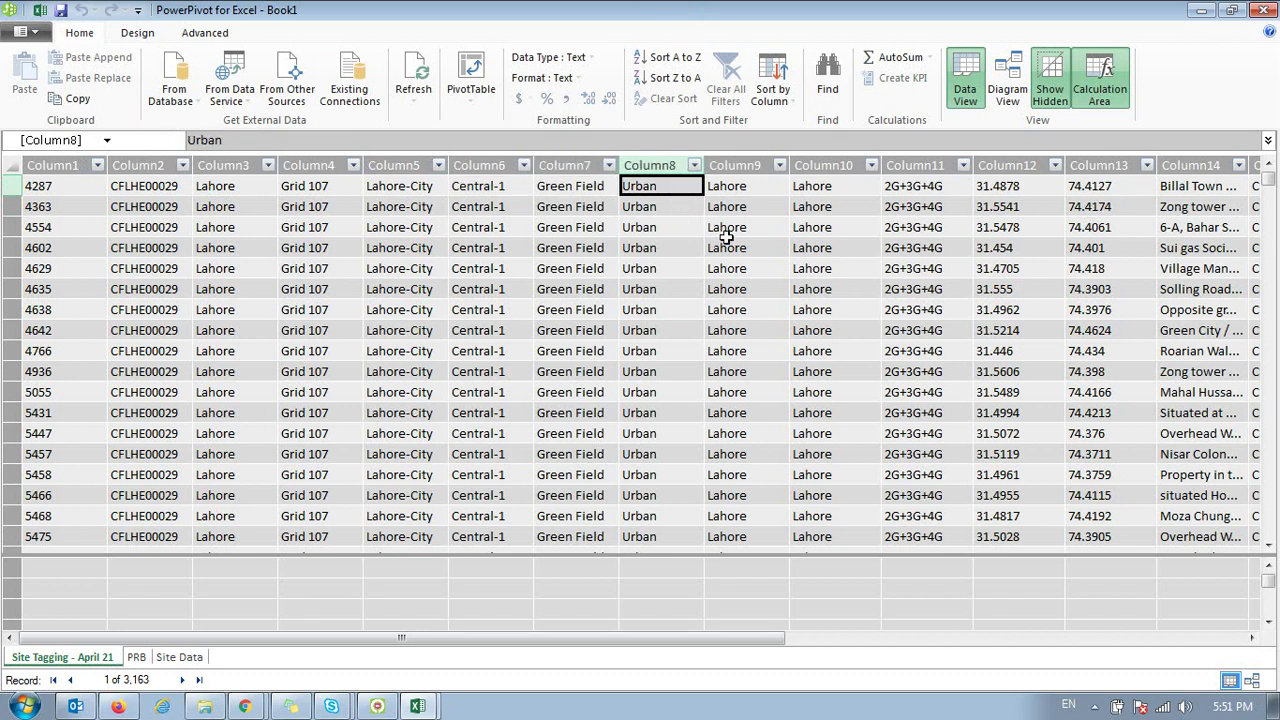
left_click_drag(314, 643, 861, 630)
left_click(178, 657)
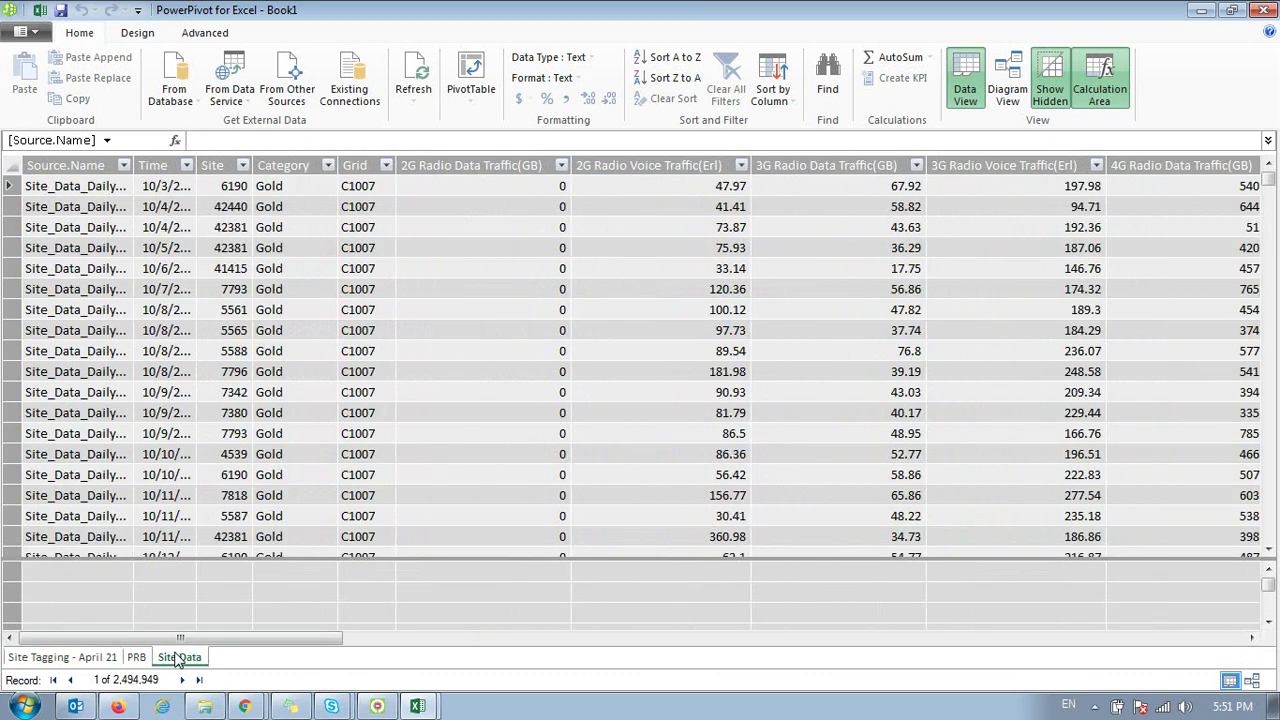
left_click(214, 168)
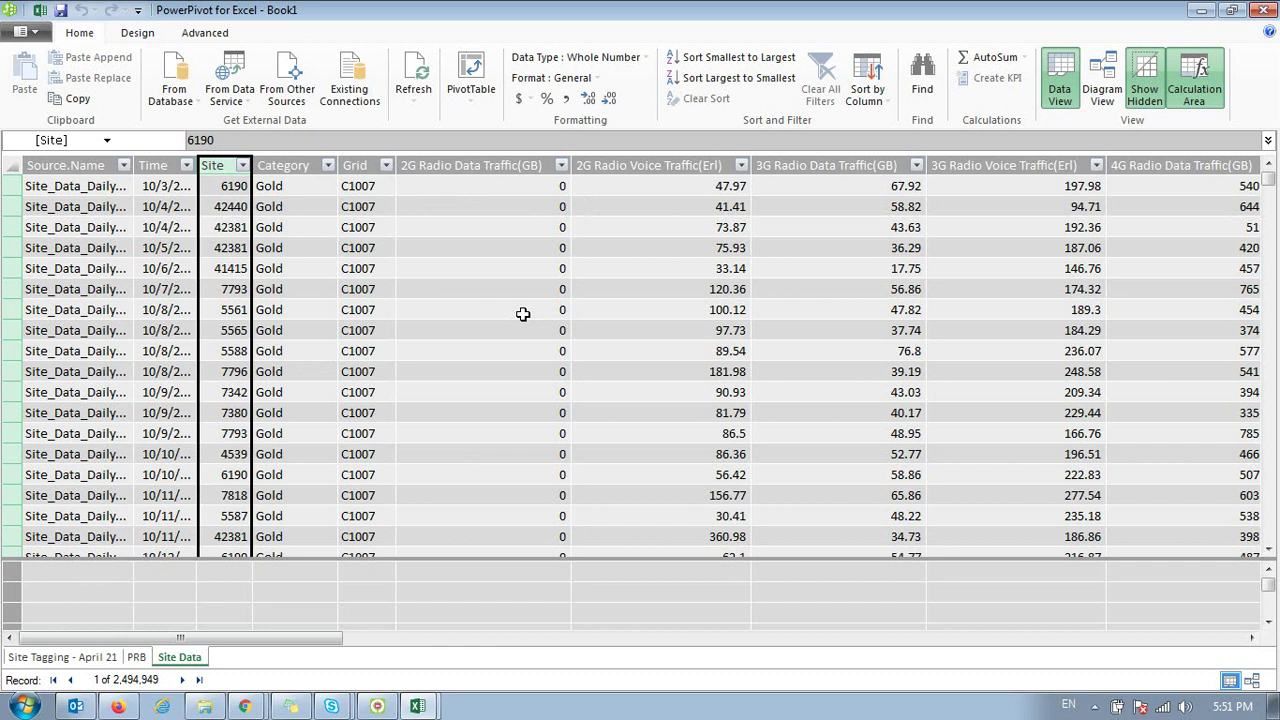
left_click(1203, 12)
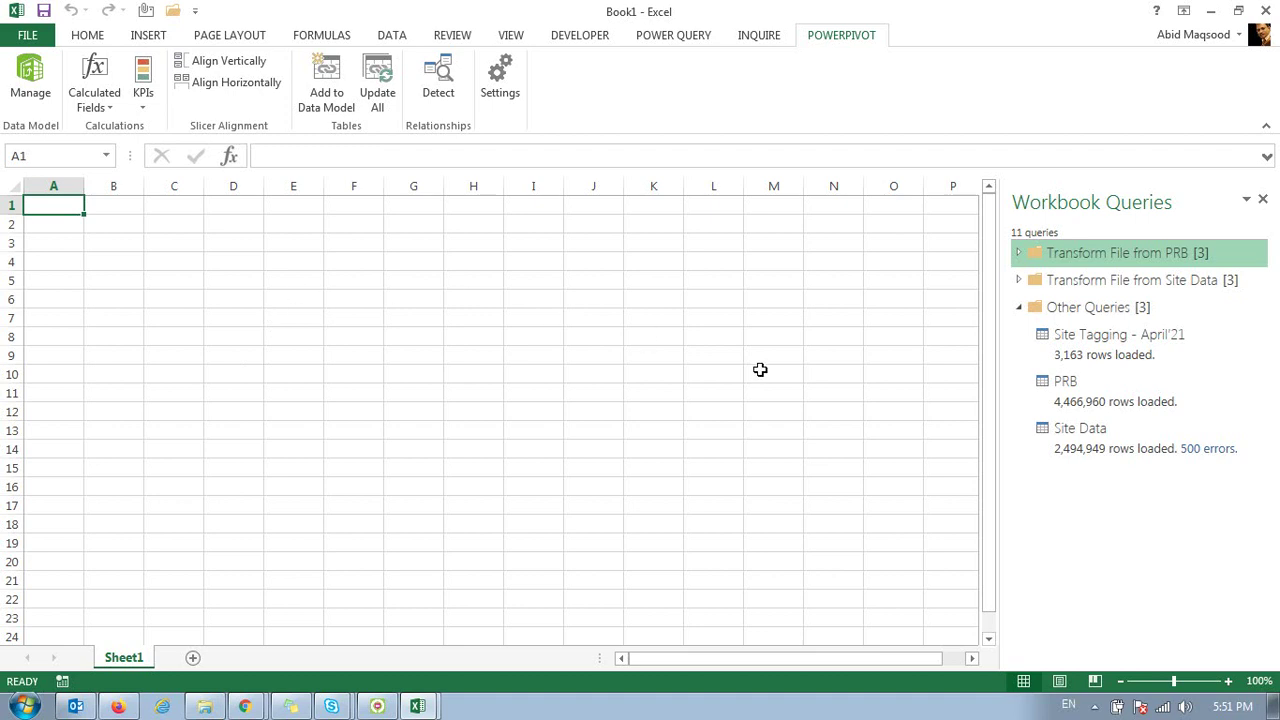
Step: Promote Site Tagging - April'21's first row to headers and close & load the query
mouse_move(1163, 337)
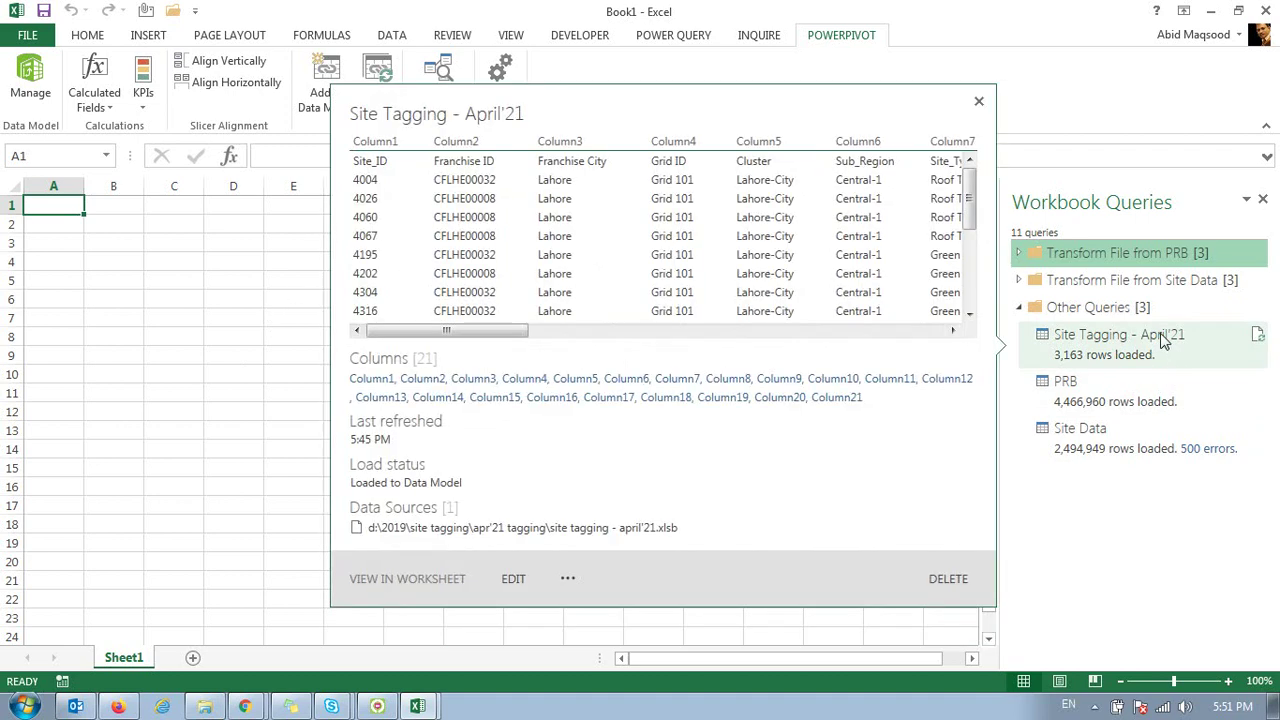
left_click(513, 579)
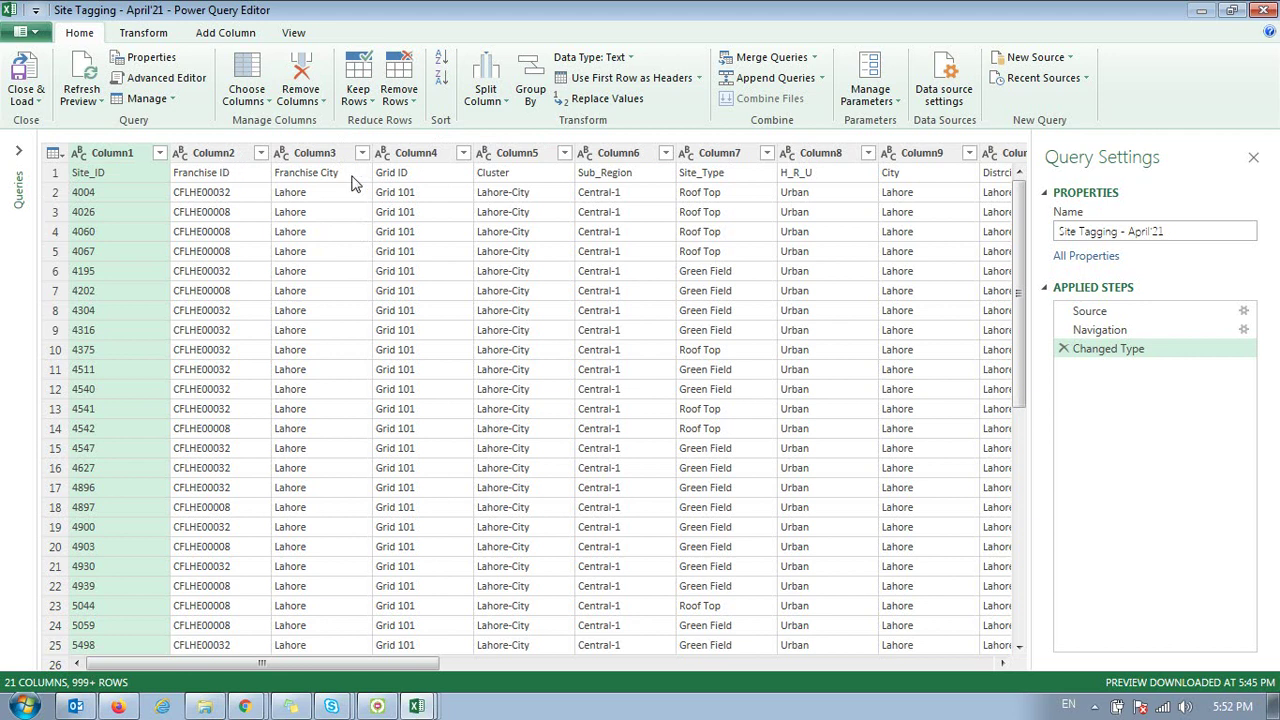
left_click(143, 32)
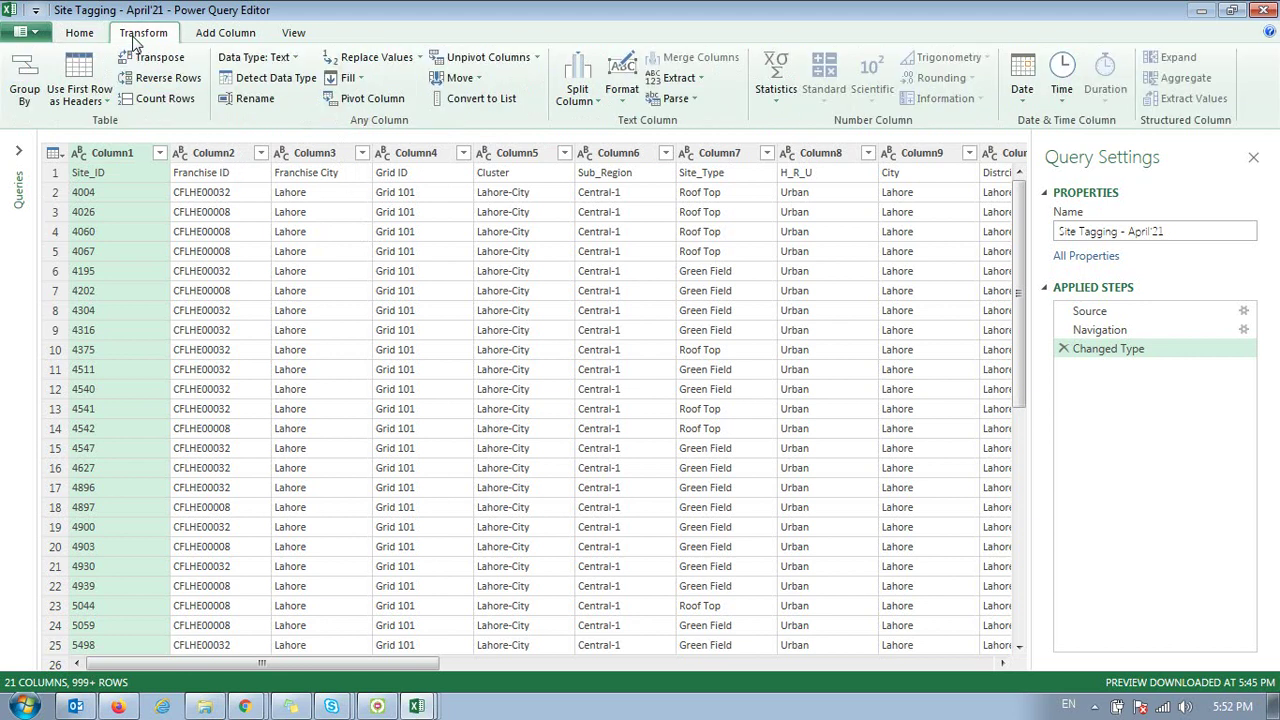
left_click(101, 101)
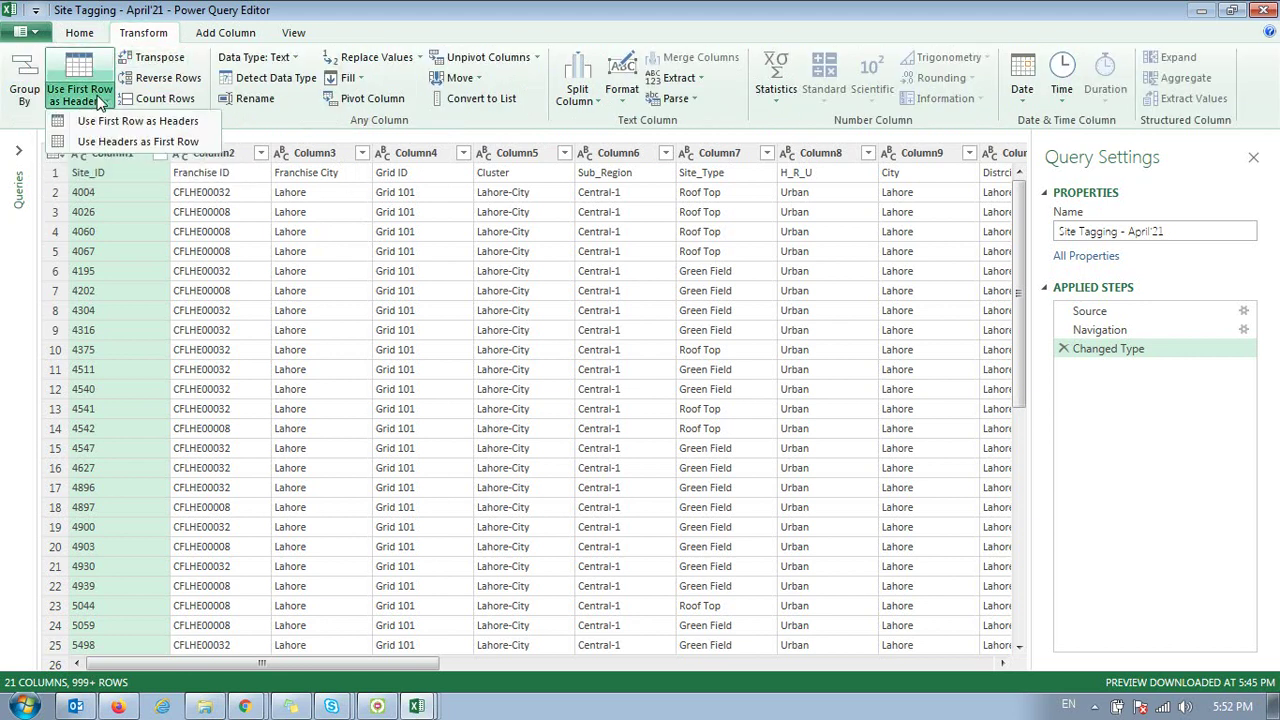
left_click(112, 121)
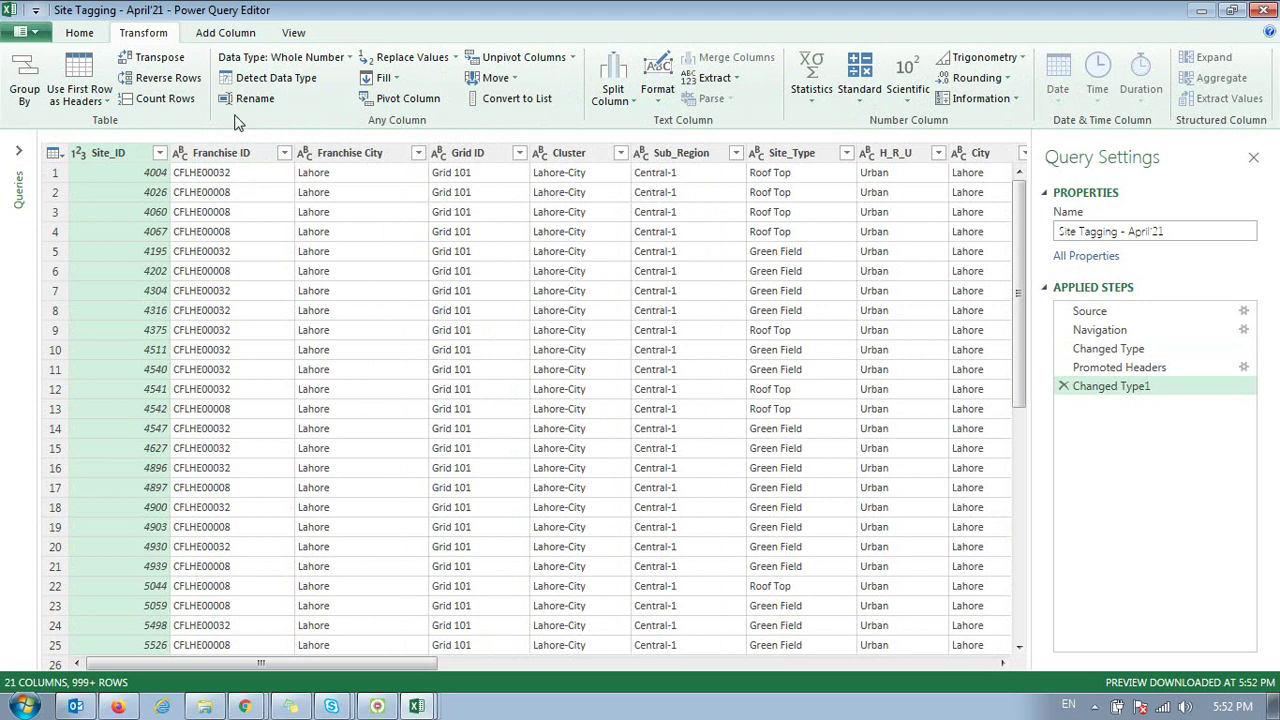
left_click(1262, 10)
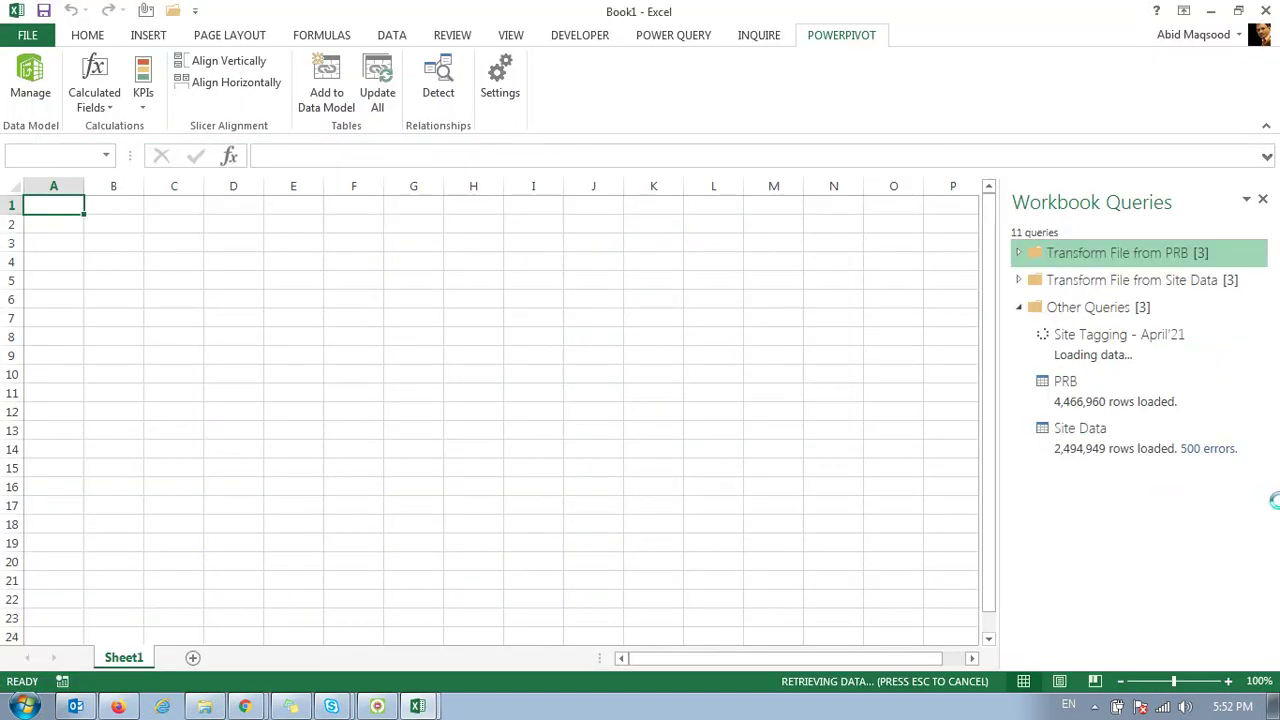
Step: Refresh Site Tagging - April 21 in PowerPivot, transferring 3,162 rows with the new headers
left_click(418, 706)
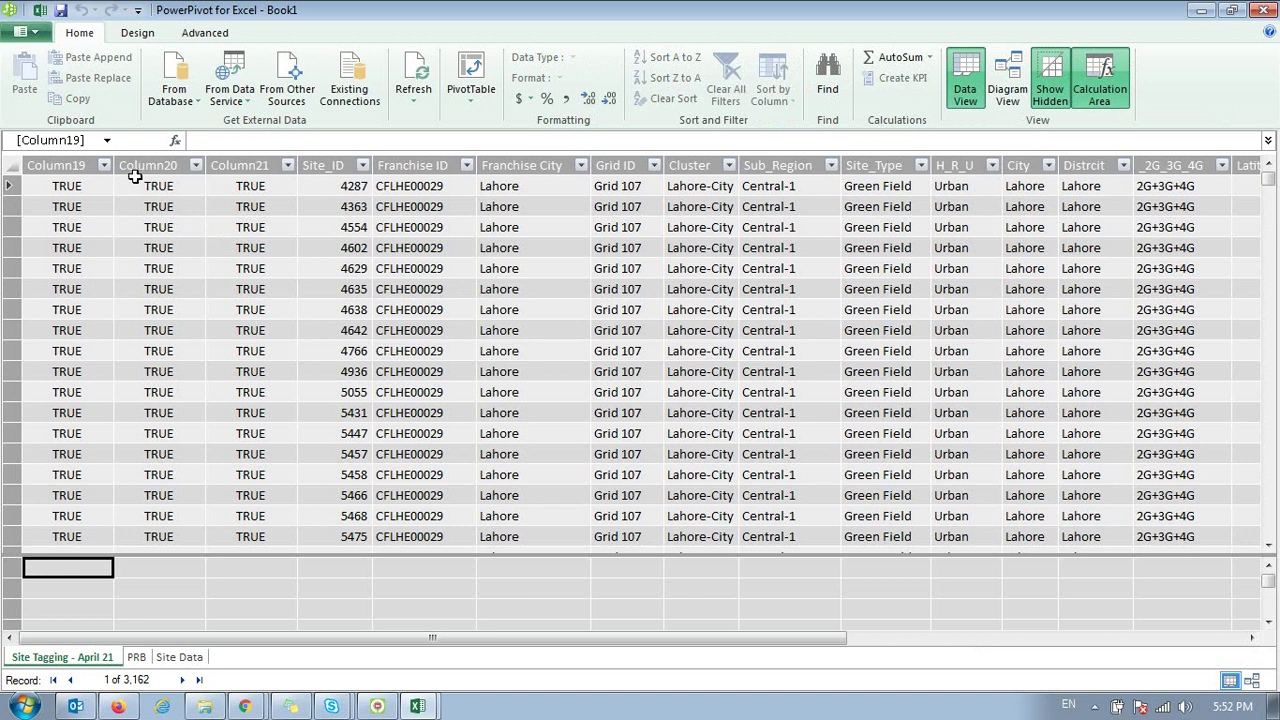
left_click(418, 66)
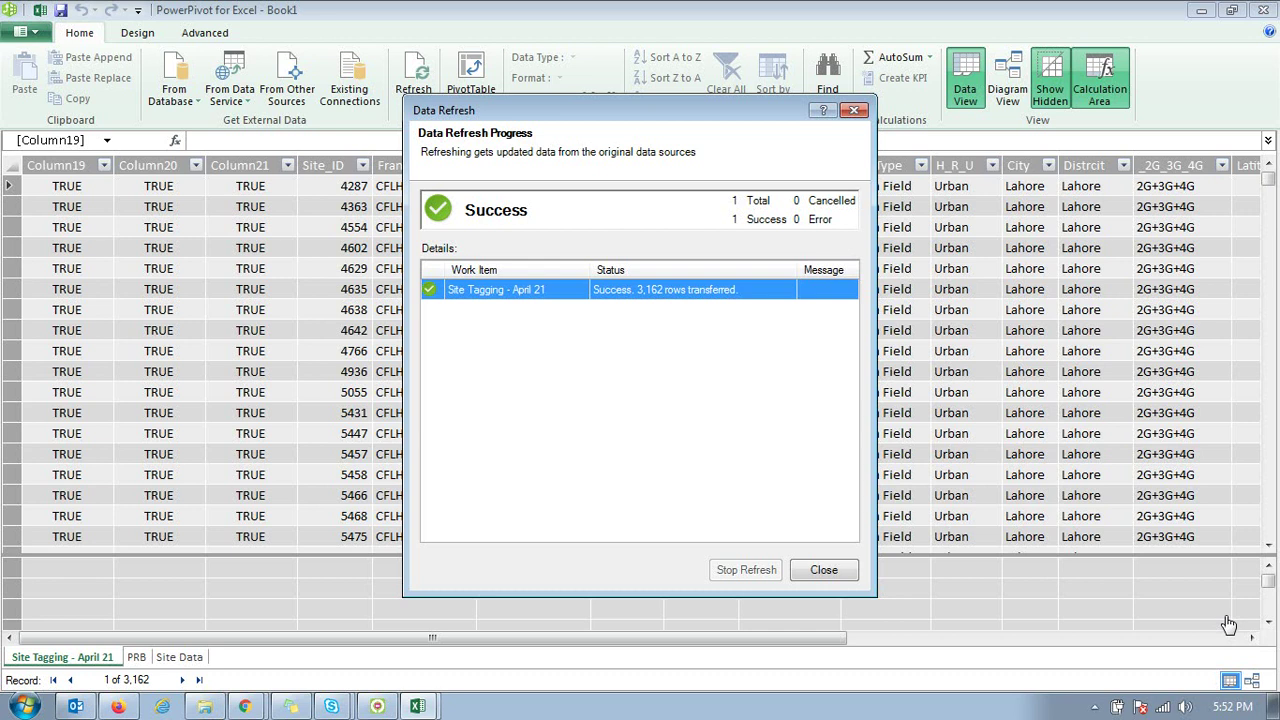
left_click(815, 571)
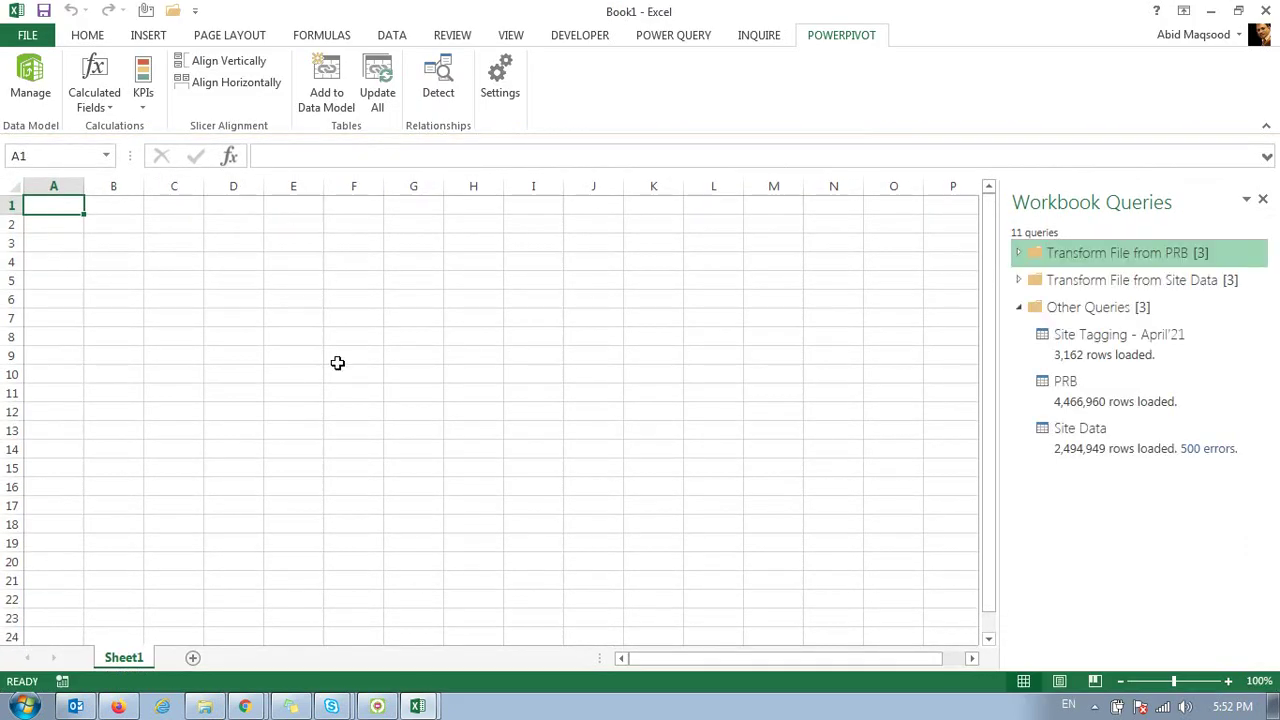
left_click(418, 706)
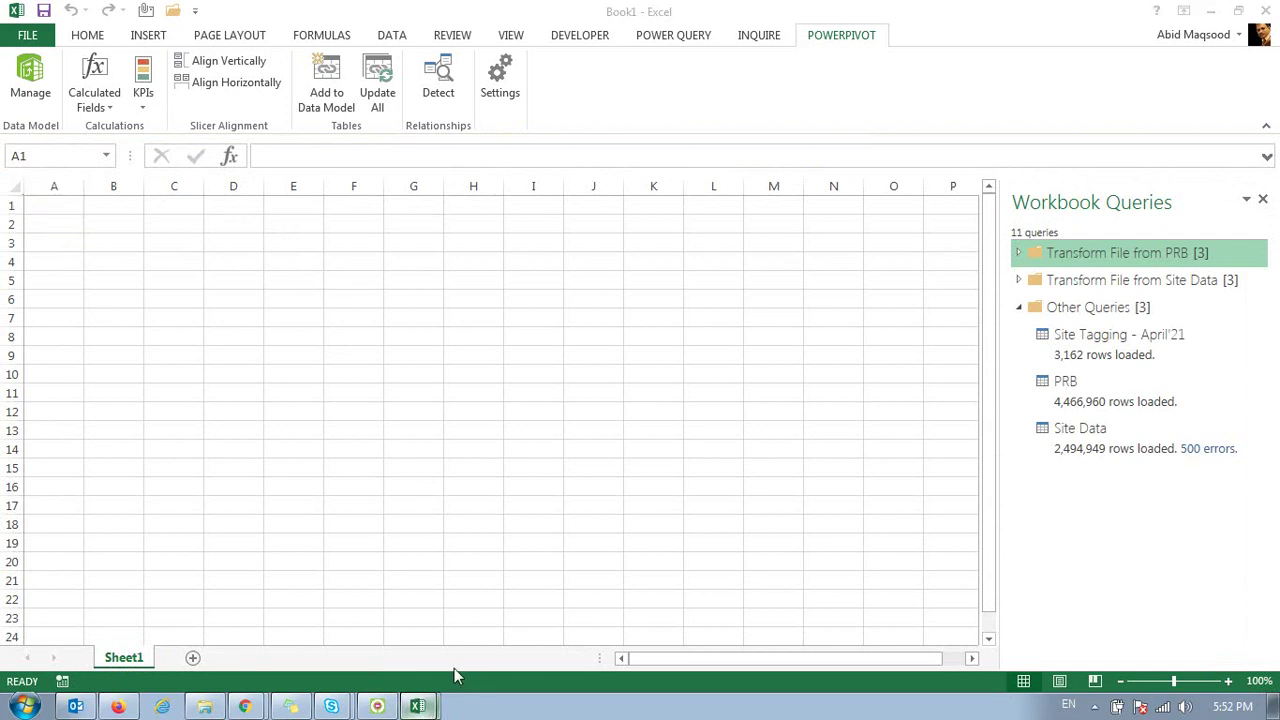
left_click(457, 674)
Step: Select the Site_ID through Sub_Region columns, then go back to the workbook and close the preview card
left_click_drag(338, 163, 1277, 224)
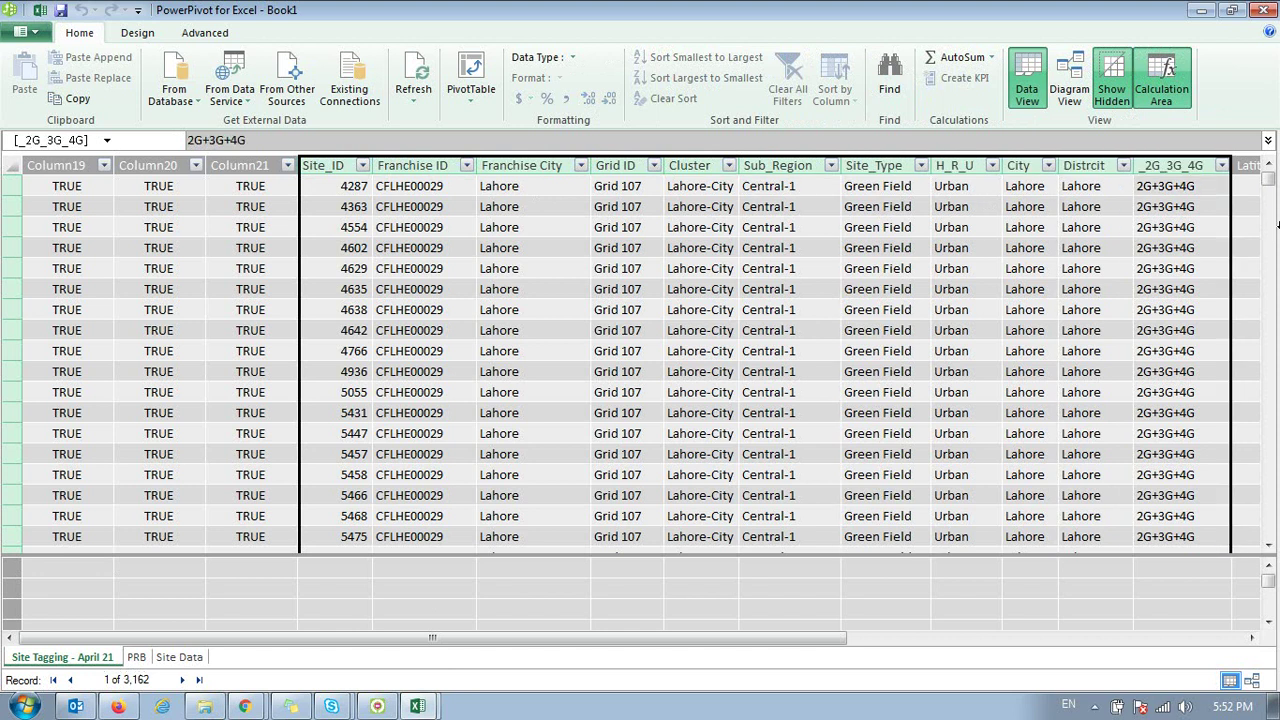
left_click(412, 707)
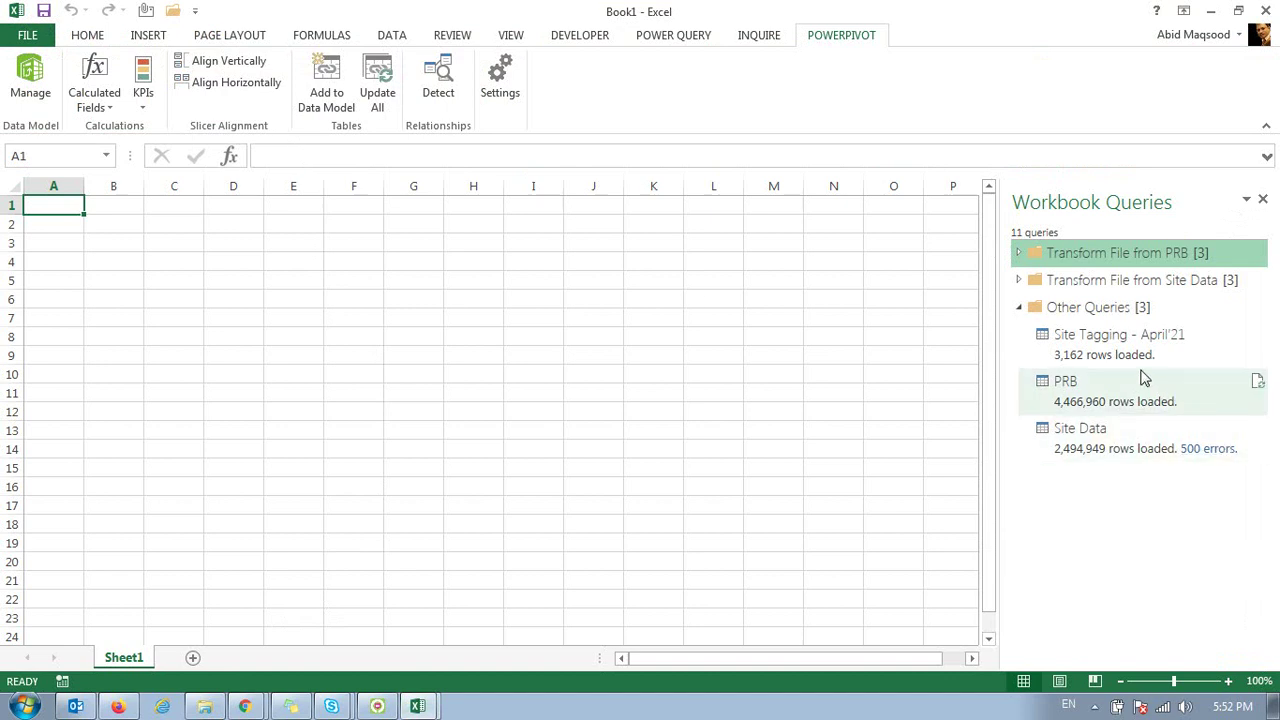
mouse_move(1147, 372)
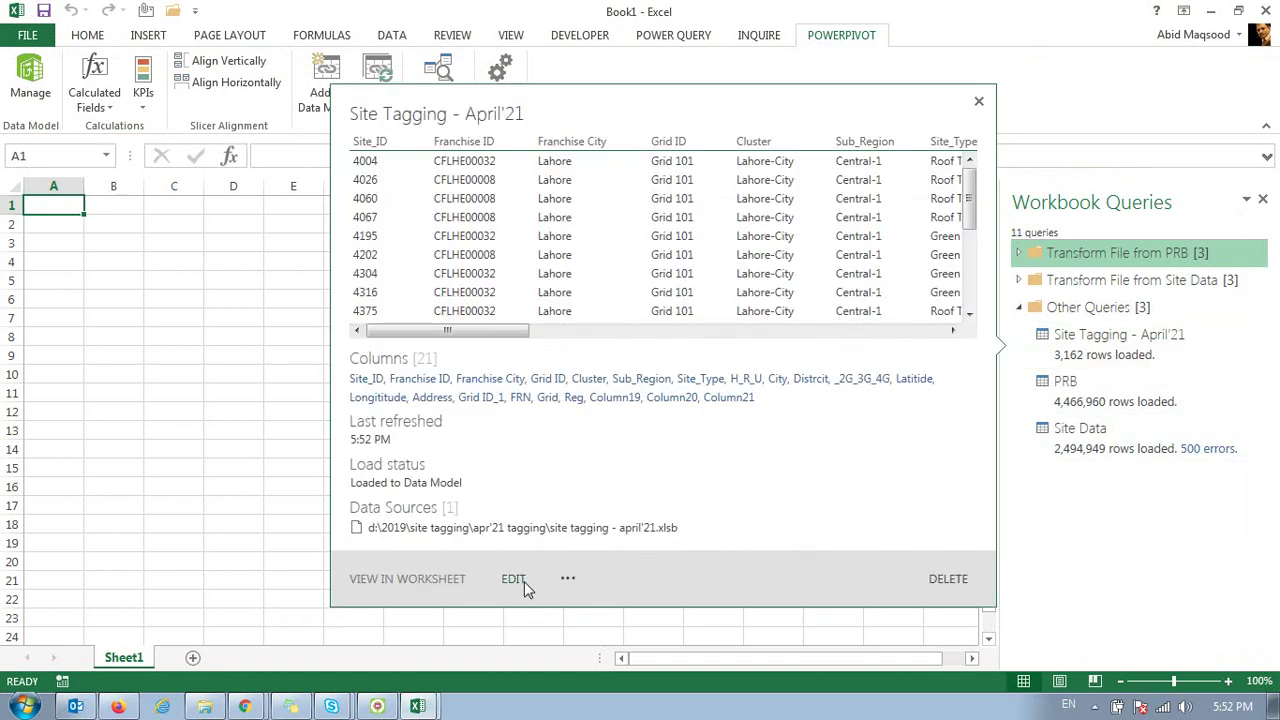
left_click(163, 258)
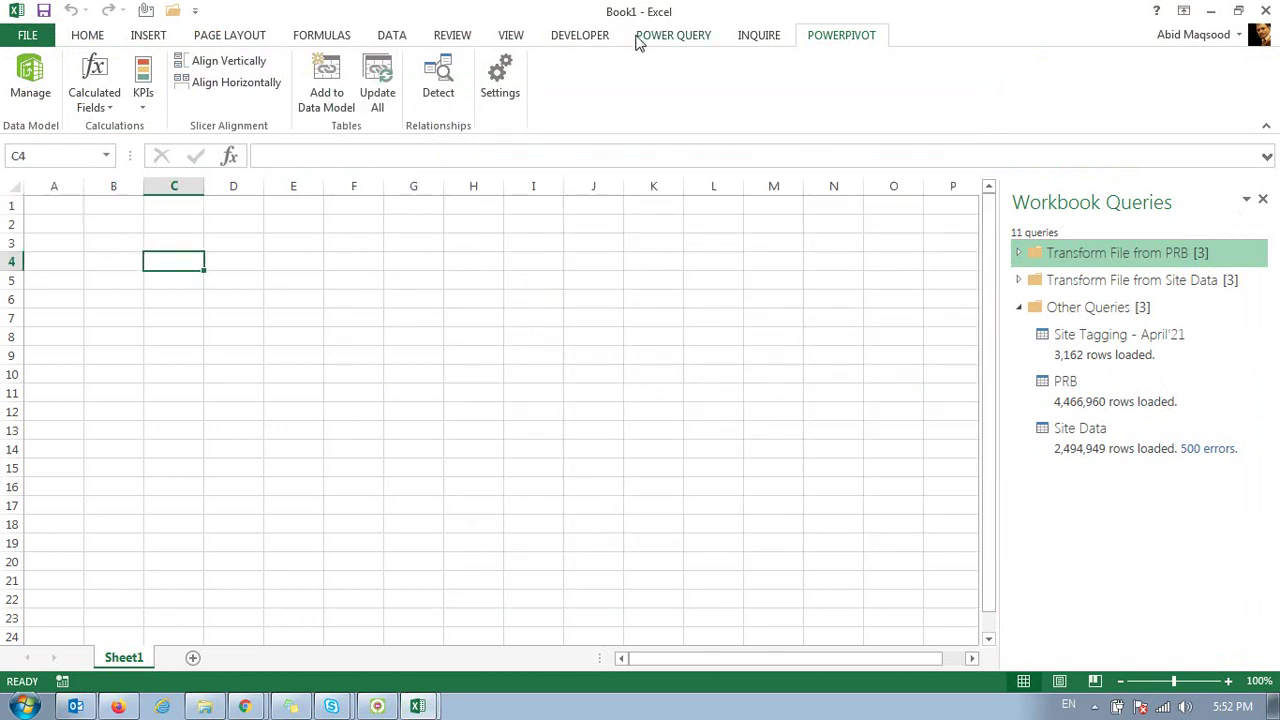
Step: Reopen Site Tagging - April'21 in the Power Query Editor, review the header options unchanged, and leave
left_click(672, 35)
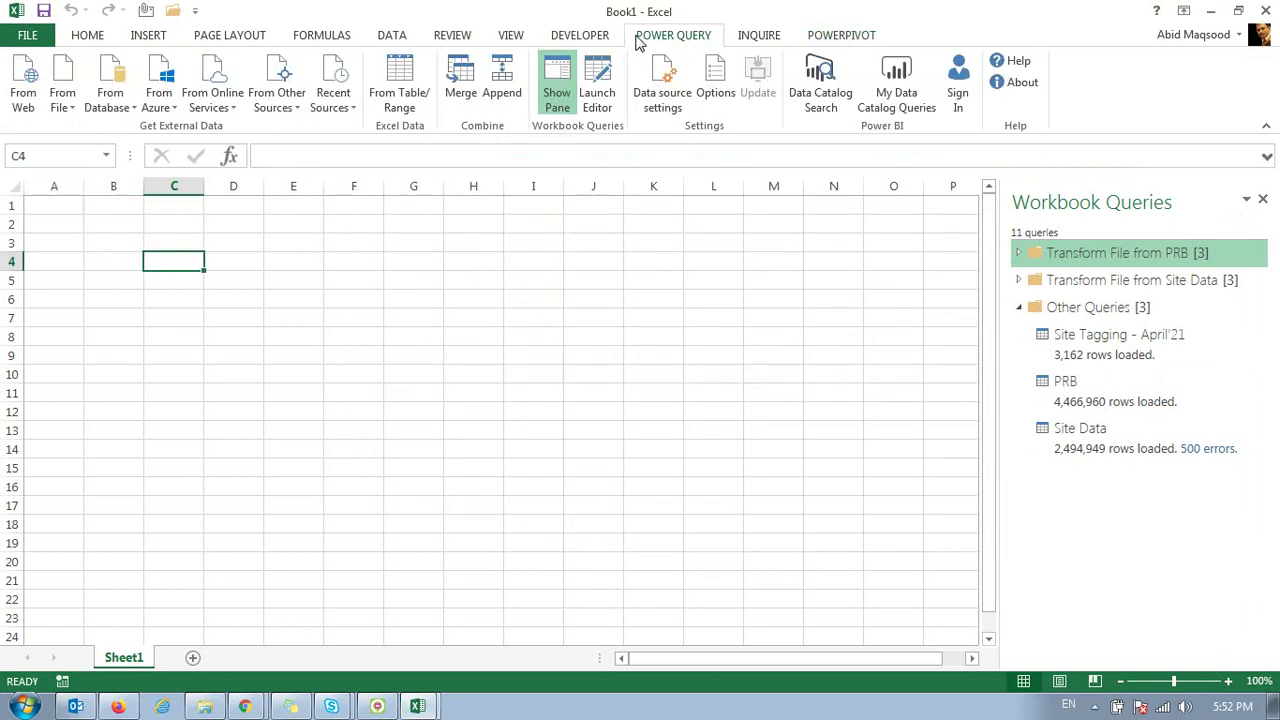
left_click(614, 95)
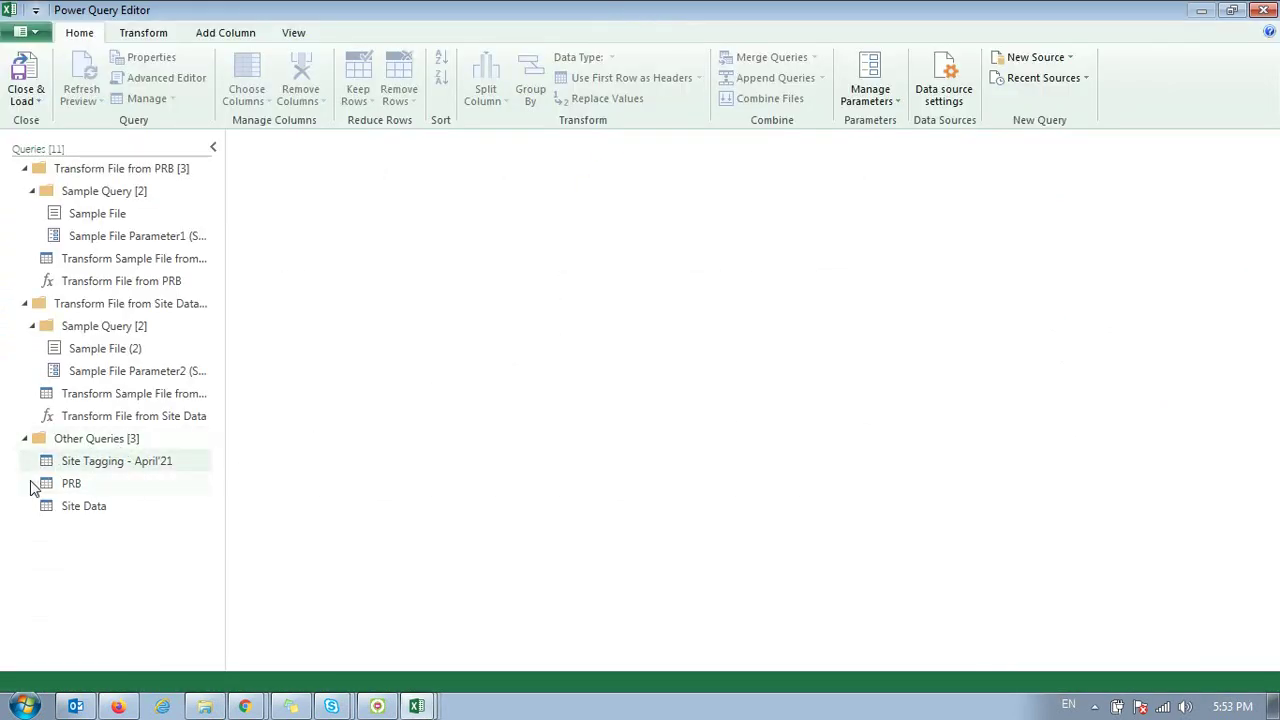
left_click(121, 464)
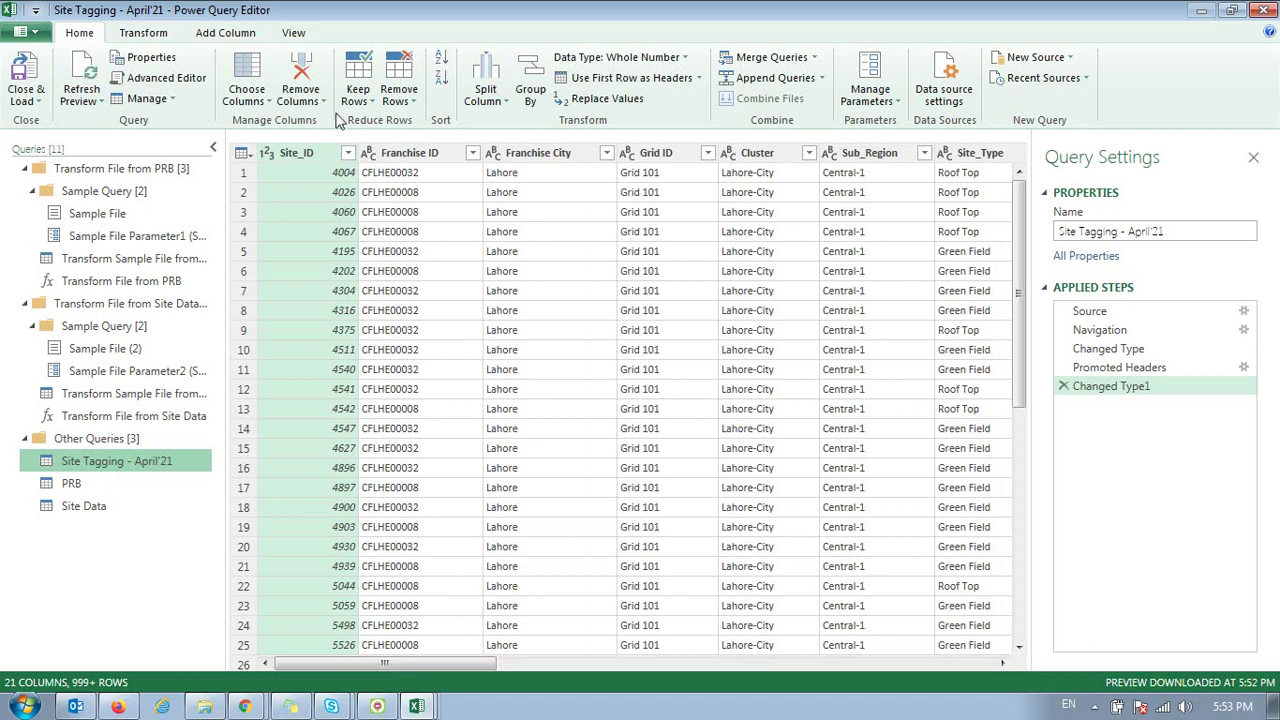
left_click(152, 36)
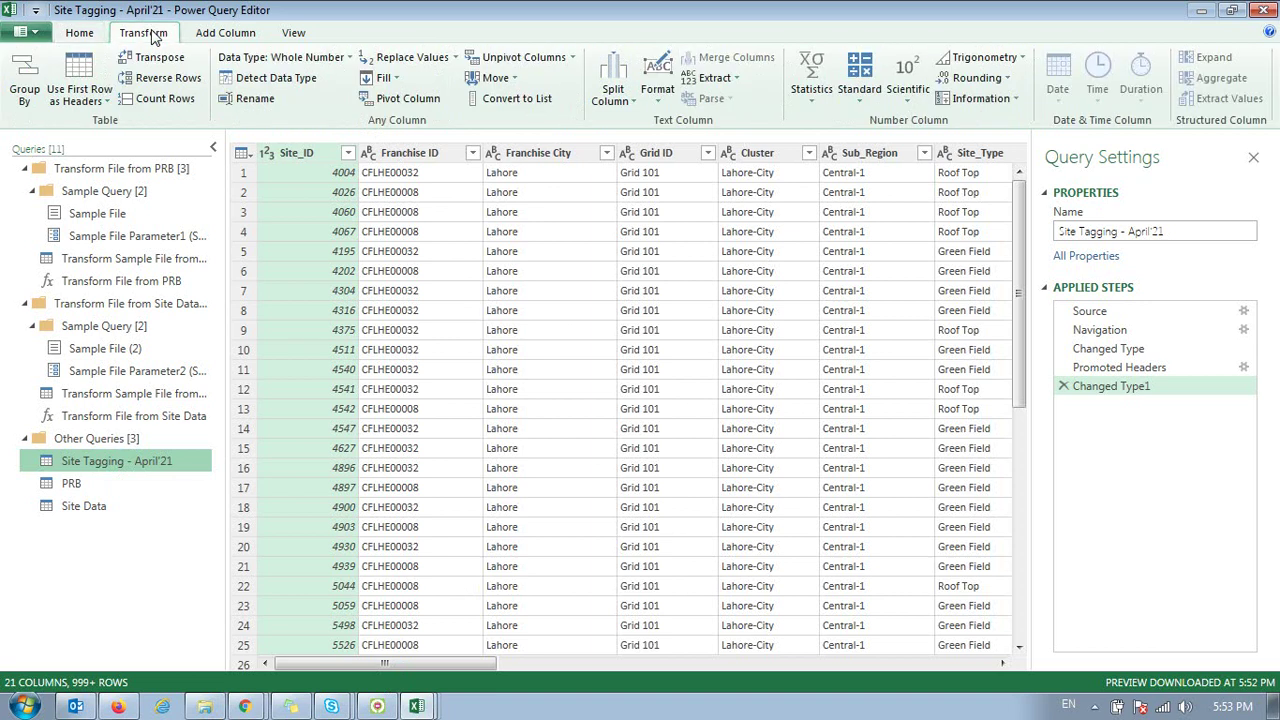
left_click(101, 103)
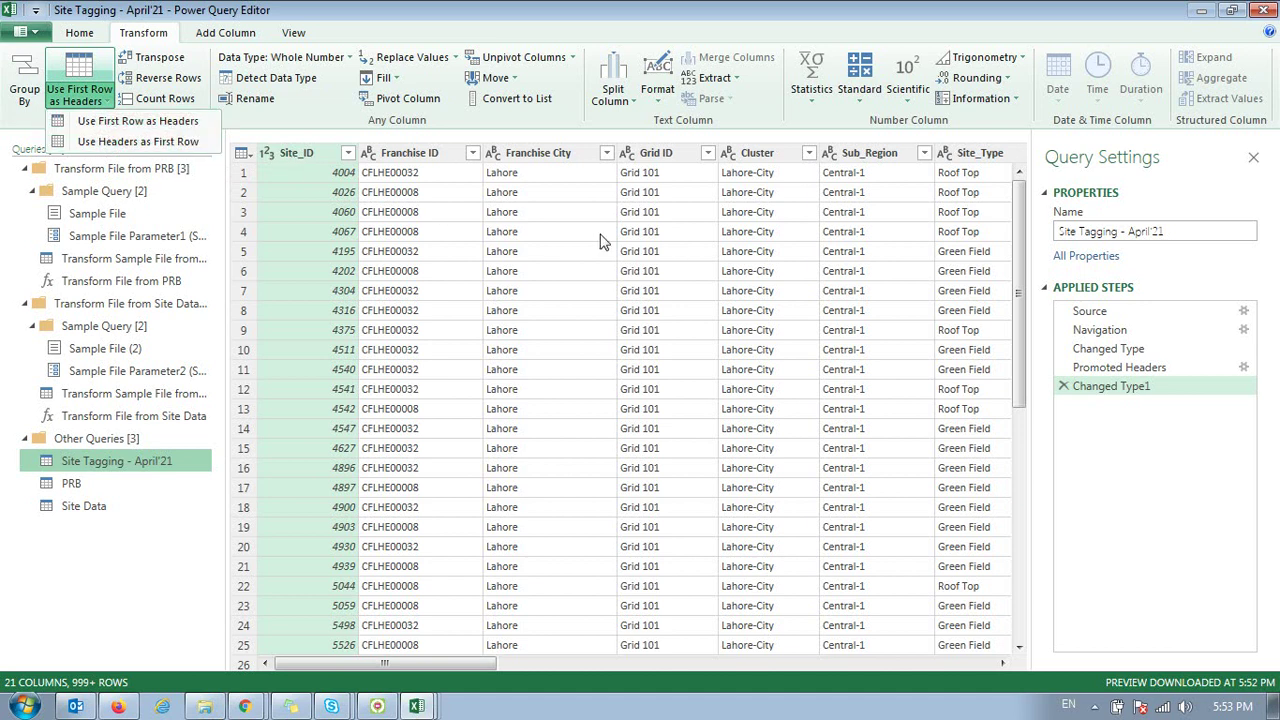
left_click(650, 273)
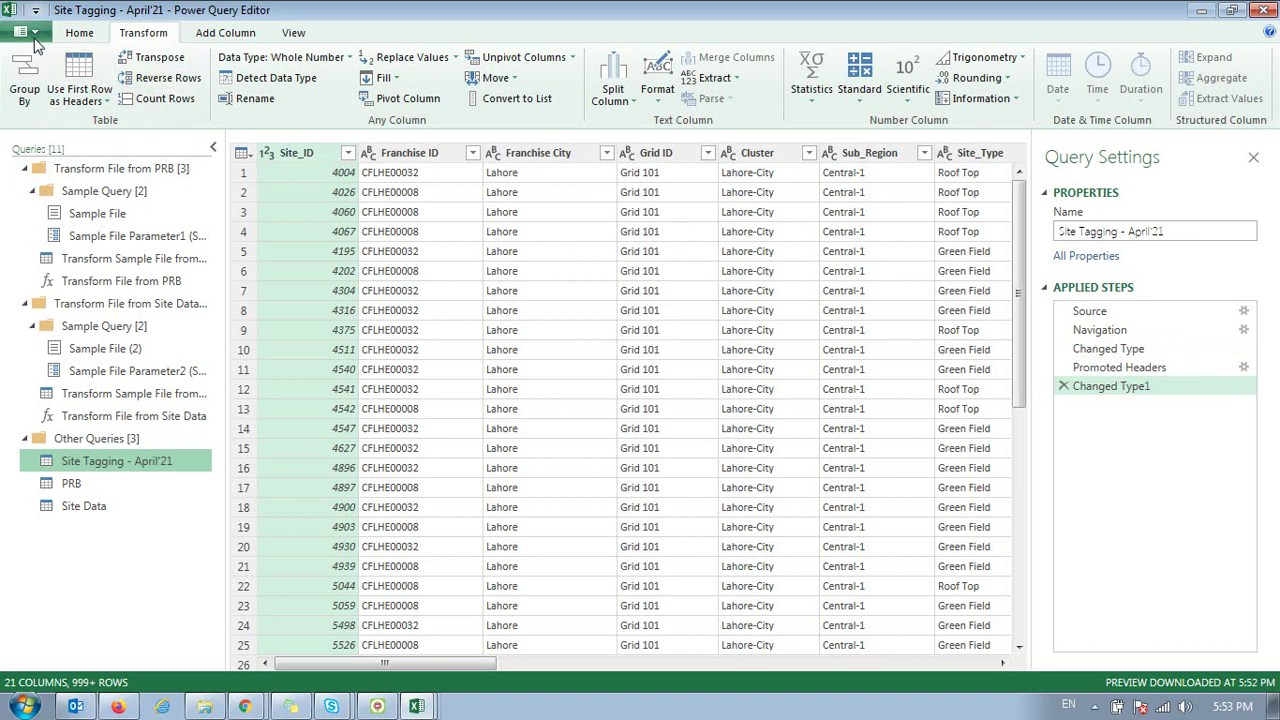
key("alt+Tab")
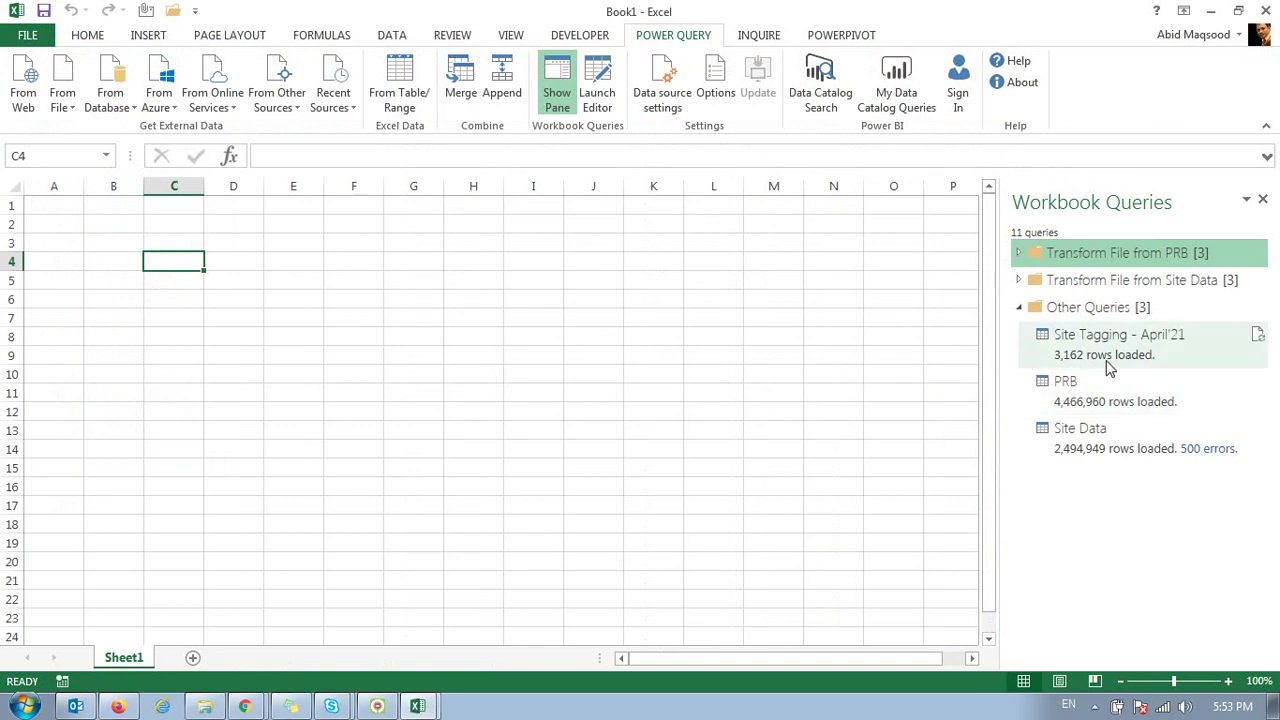
Step: Create a PivotTable at cell C4 using the Tables in Workbook Data Model connection
left_click(148, 35)
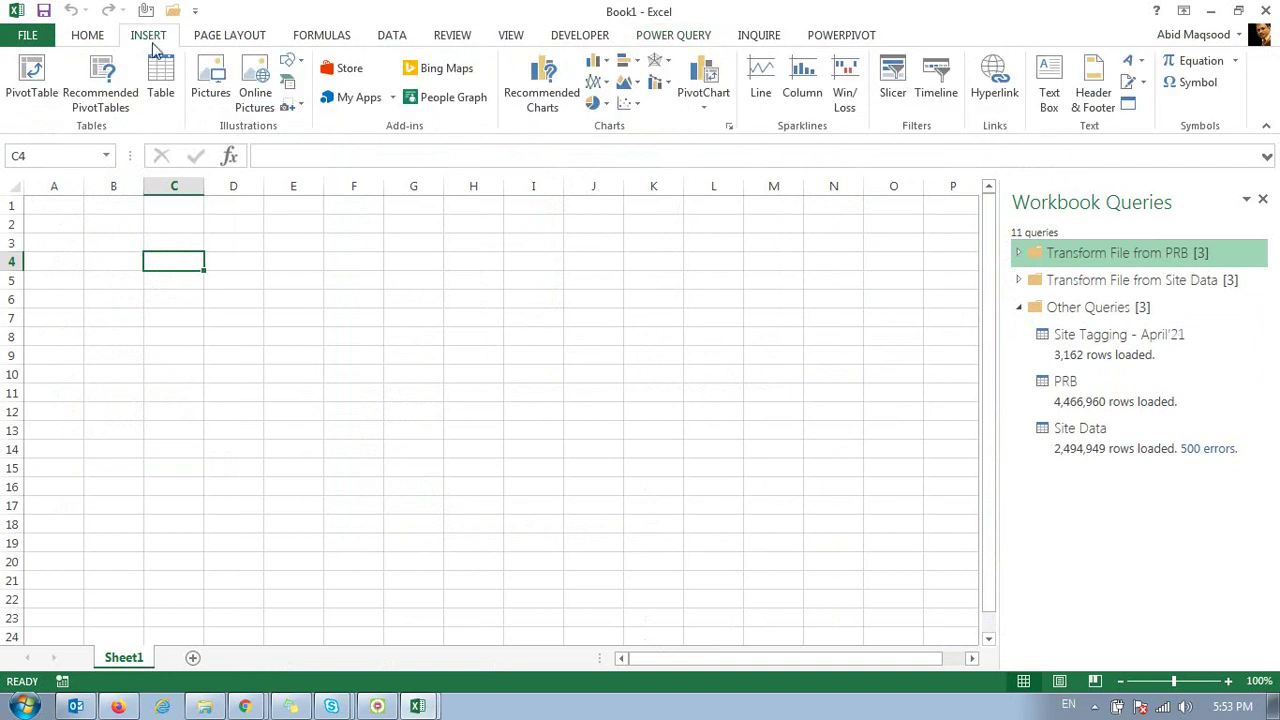
left_click(12, 80)
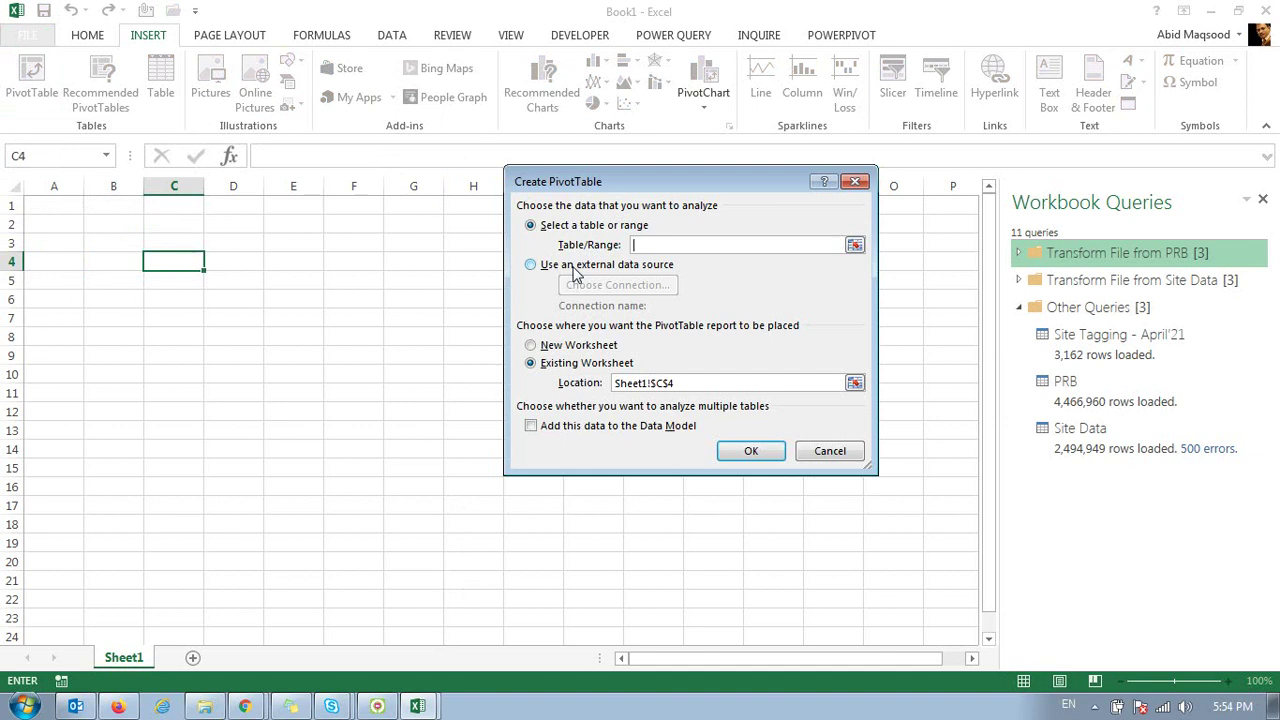
left_click(576, 270)
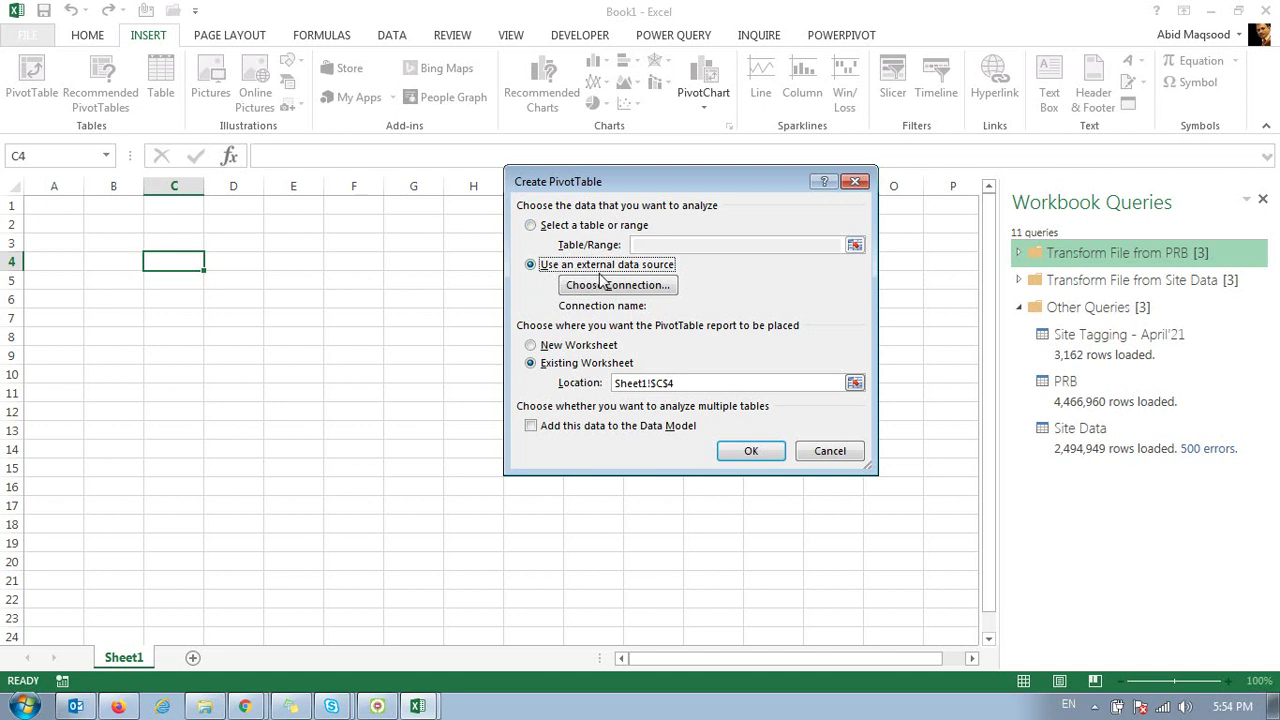
left_click(644, 291)
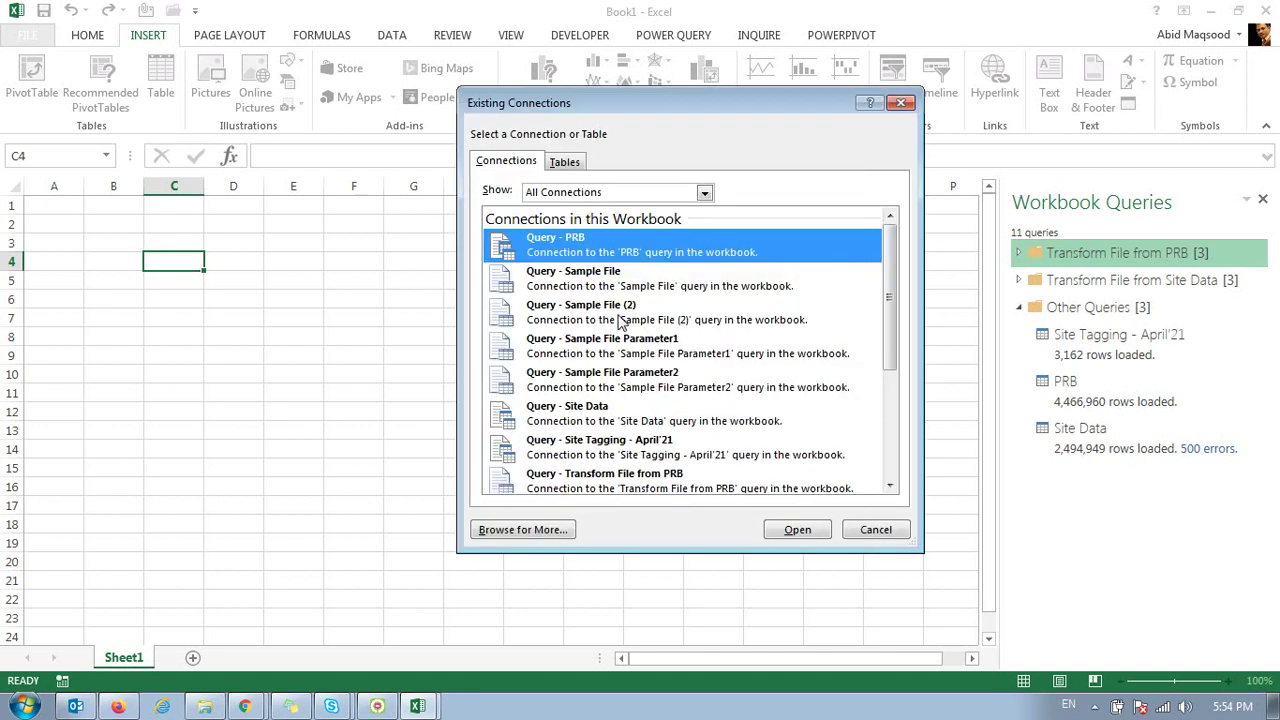
left_click(567, 167)
left_click(538, 243)
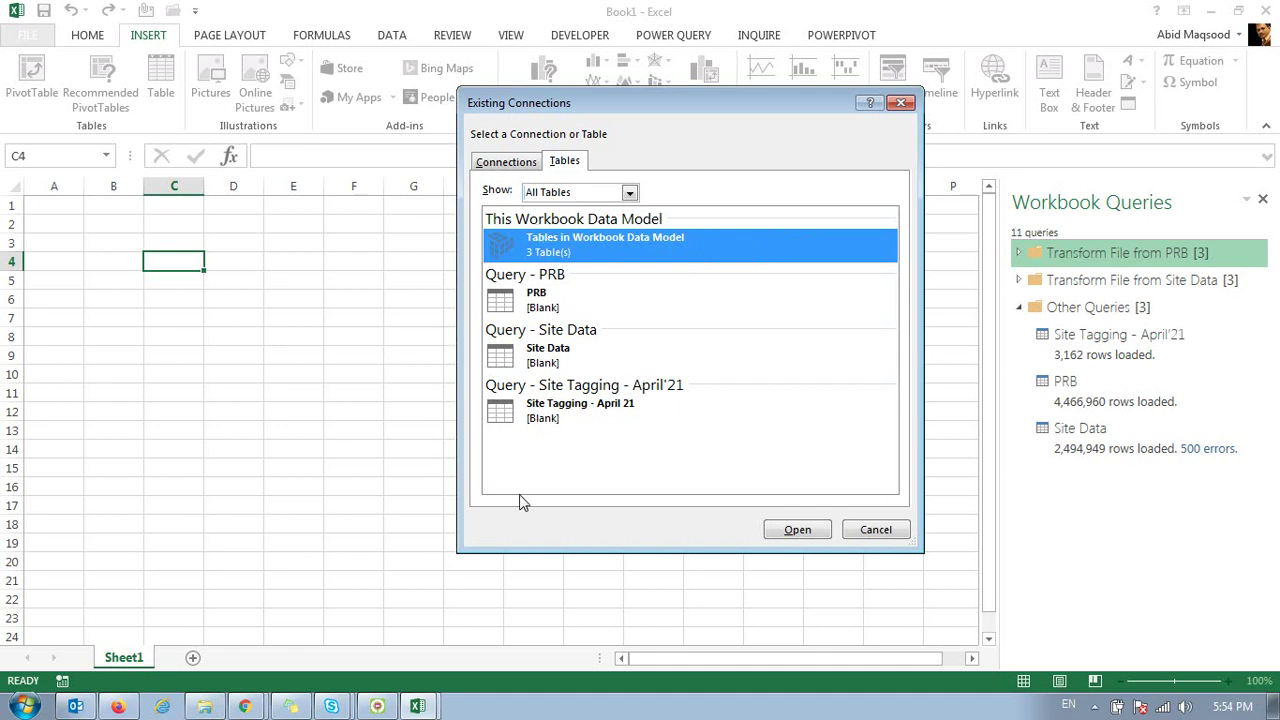
left_click(500, 163)
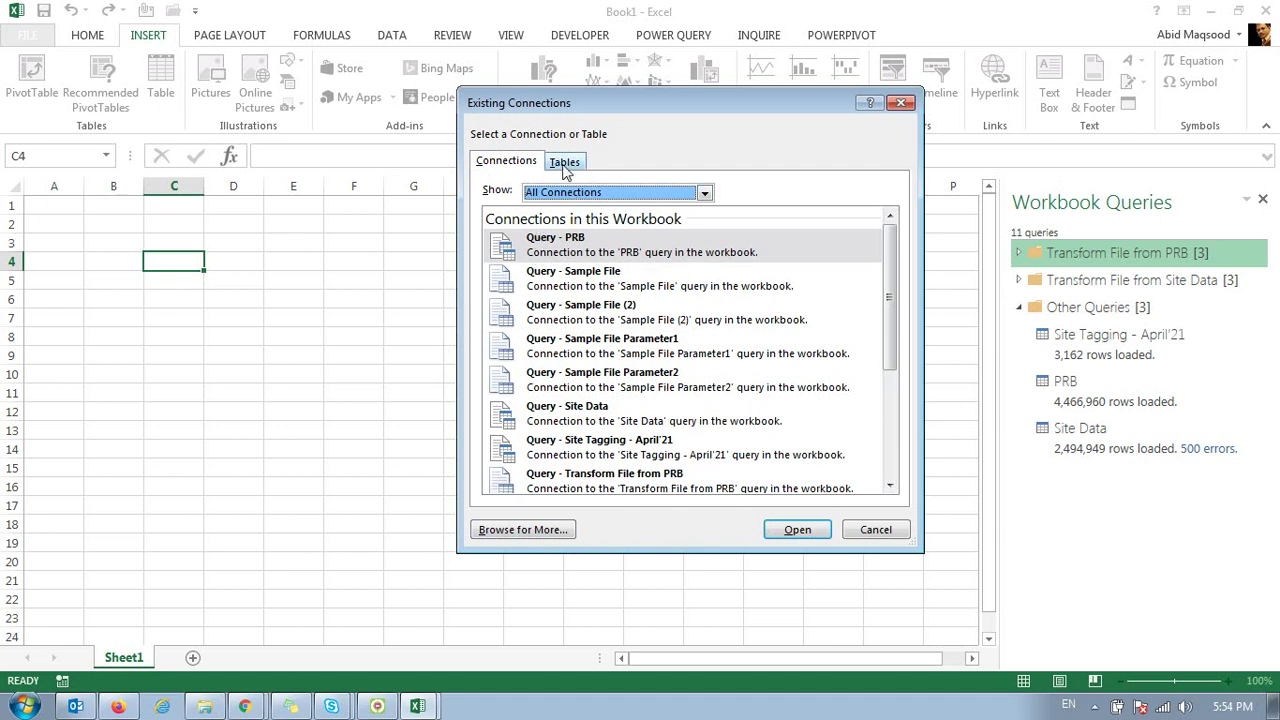
left_click(565, 163)
left_click(555, 238)
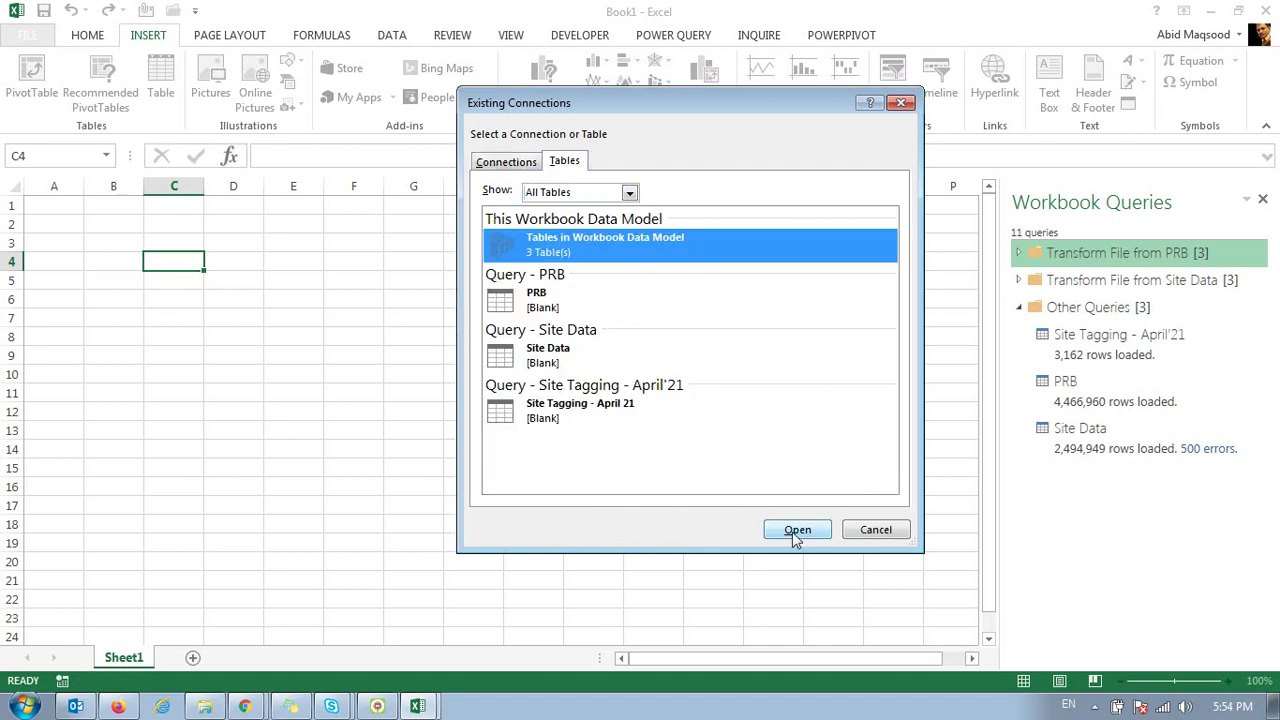
left_click(792, 532)
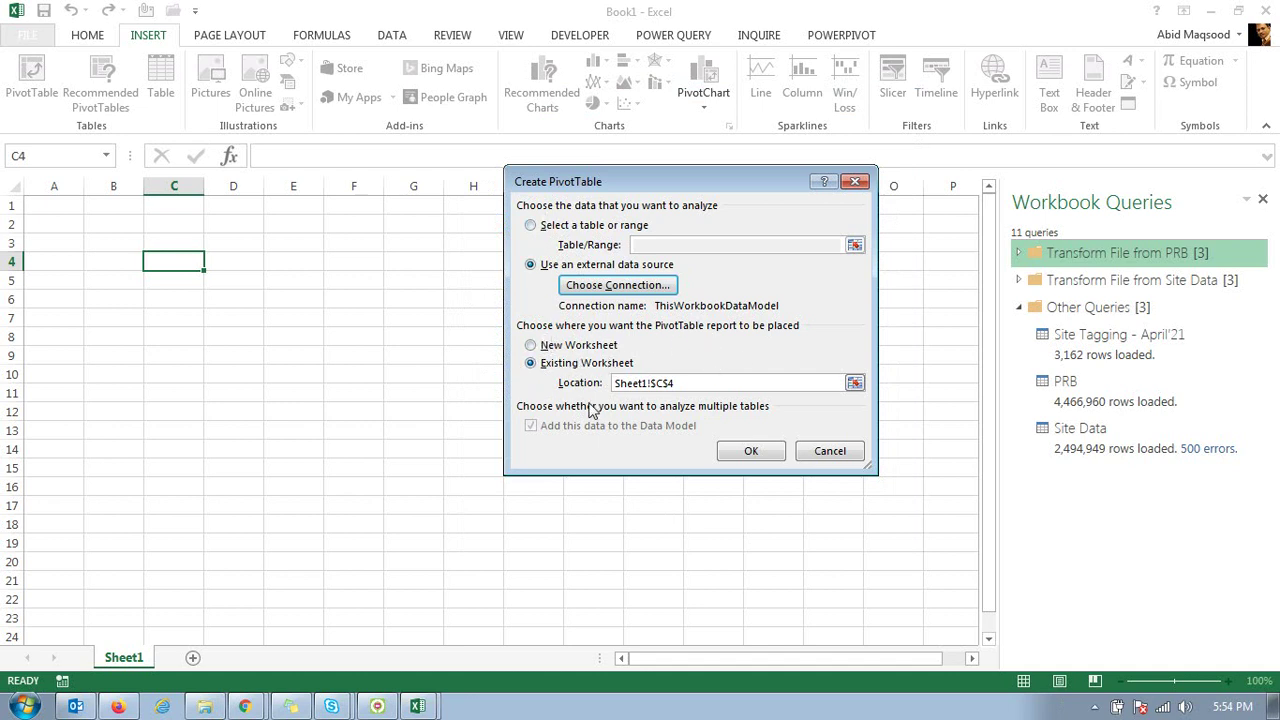
left_click(722, 456)
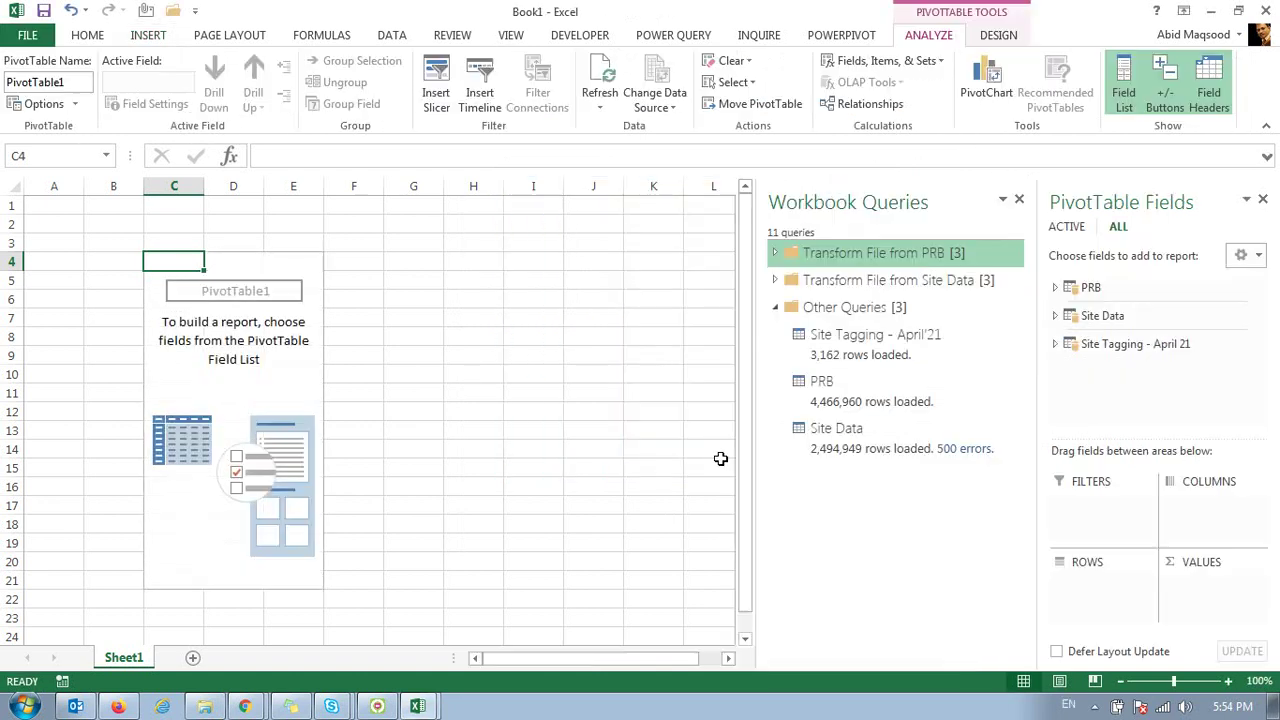
Step: Close the Workbook Queries pane
mouse_move(912, 400)
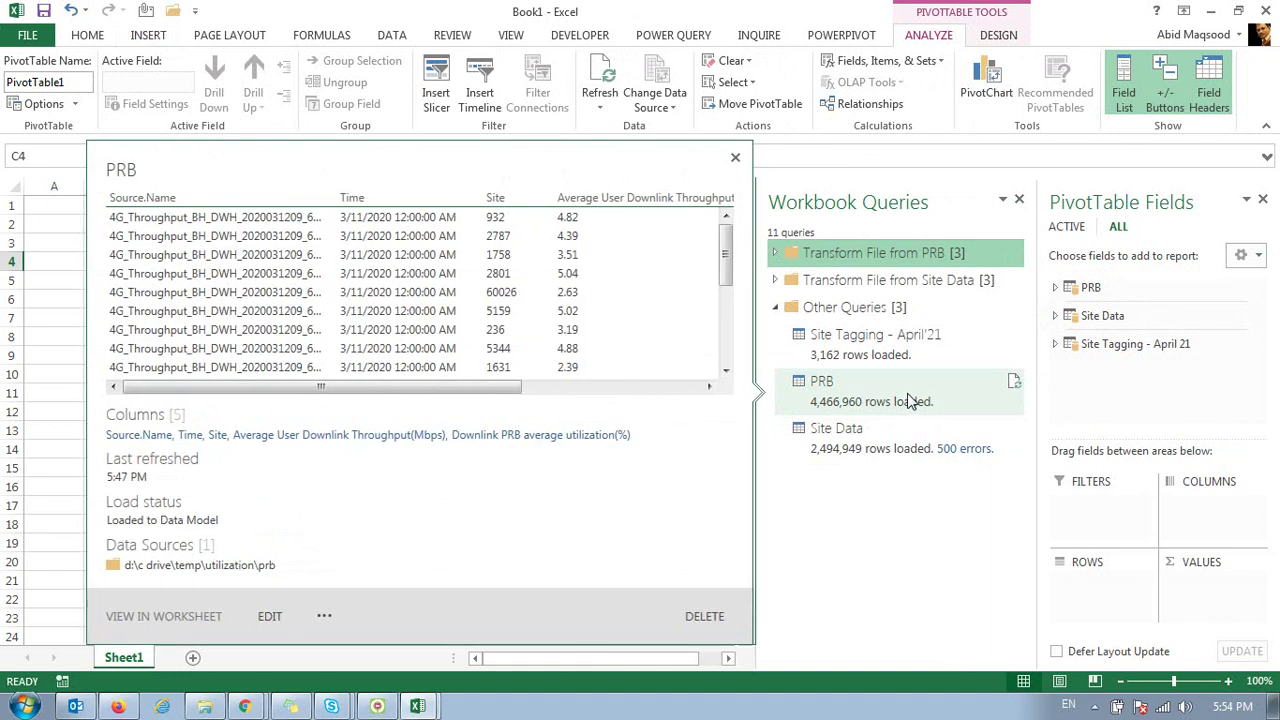
mouse_move(847, 343)
left_click(1019, 199)
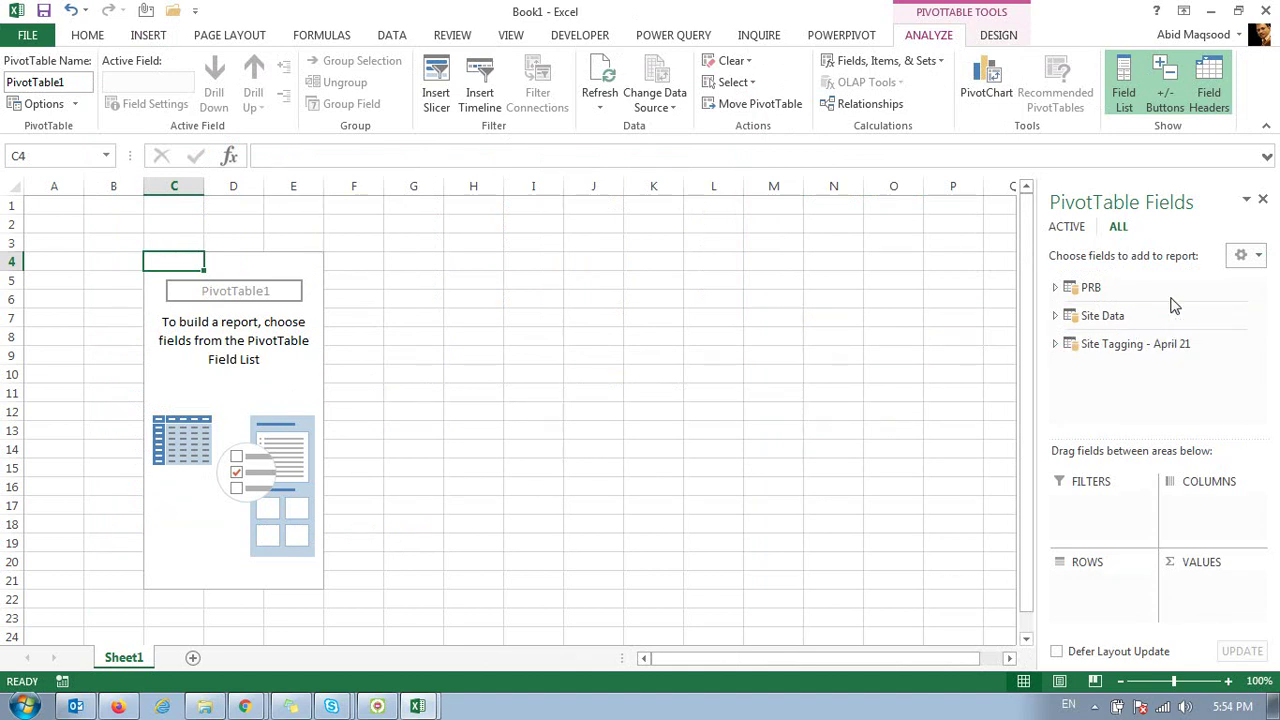
Step: Put Sub_Region in Rows and sum 2G Radio Data Traffic(GB) from Site Data in Values
left_click(1055, 344)
mouse_move(1110, 405)
left_mouse_down()
mouse_move(1115, 462)
mouse_move(1075, 580)
left_mouse_up()
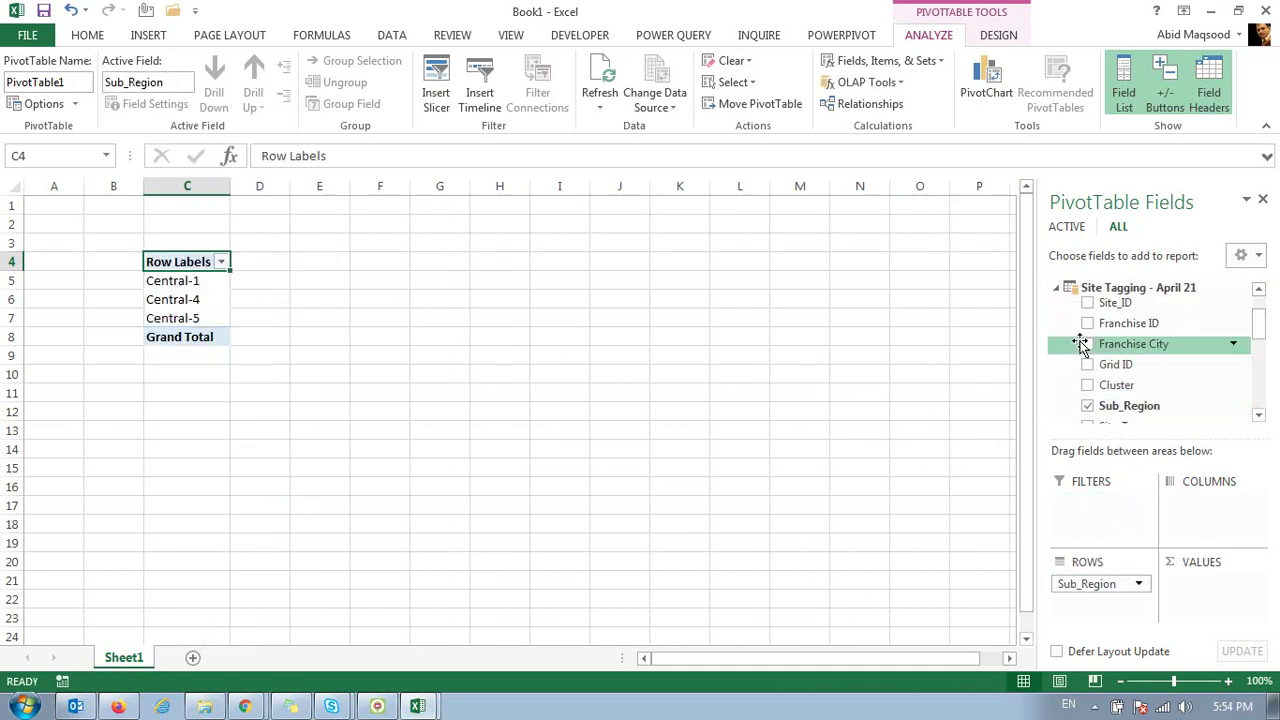
left_click(1056, 290)
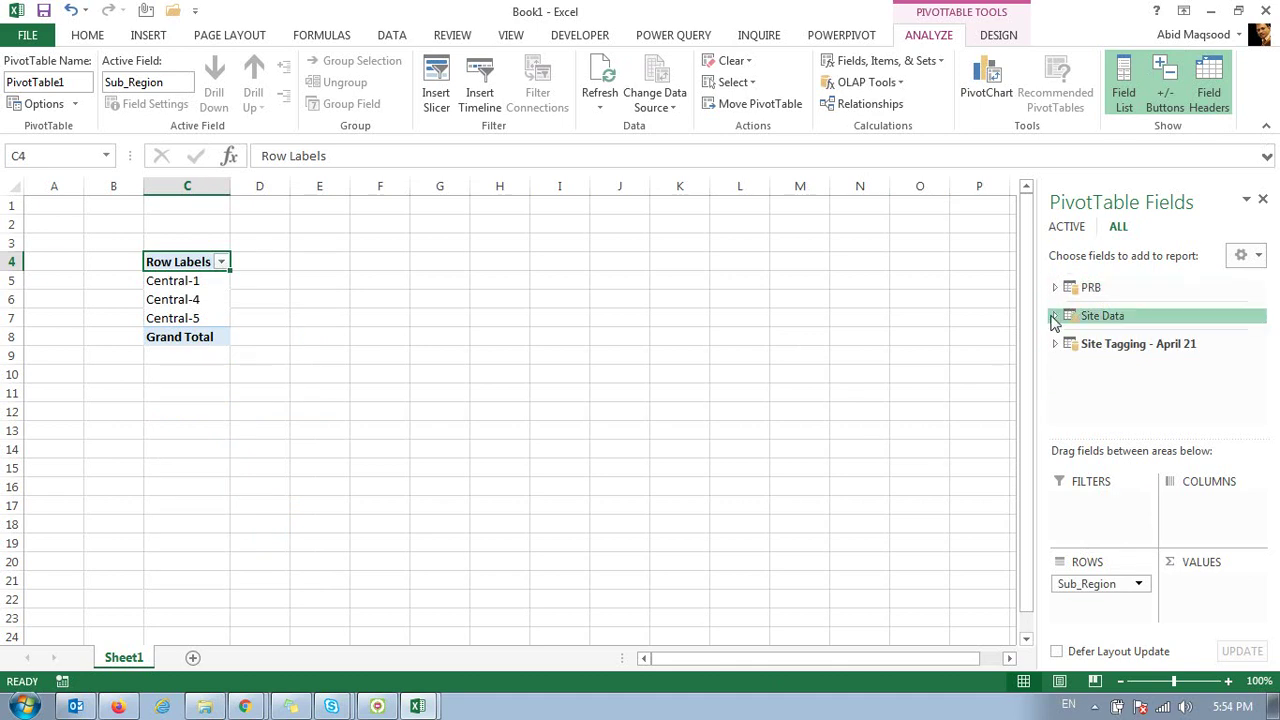
left_click(1053, 319)
scroll(1131, 383, "down", 2)
mouse_move(1175, 318)
left_mouse_down()
mouse_move(1133, 515)
mouse_move(1151, 632)
mouse_move(1150, 620)
left_mouse_up()
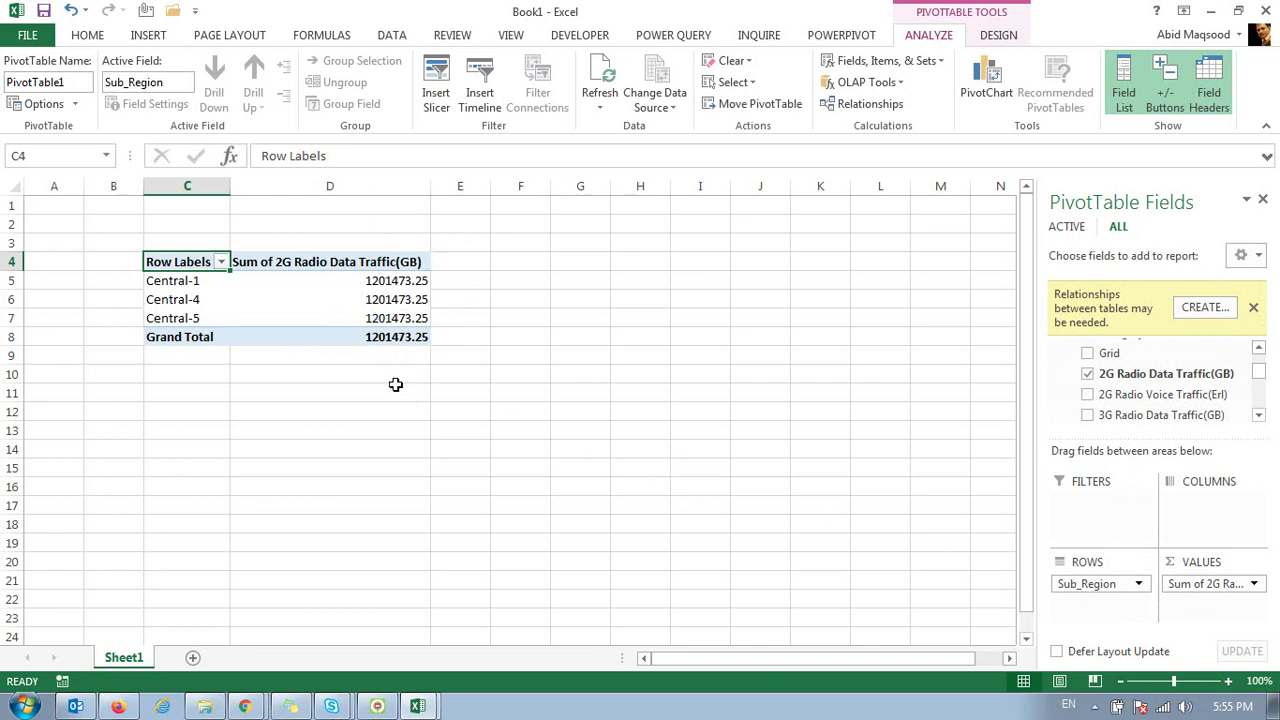
mouse_move(391, 333)
left_click(410, 707)
Step: In Diagram View, link Site Tagging's Site_ID to PRB's Site column, then return to Excel
left_click(428, 674)
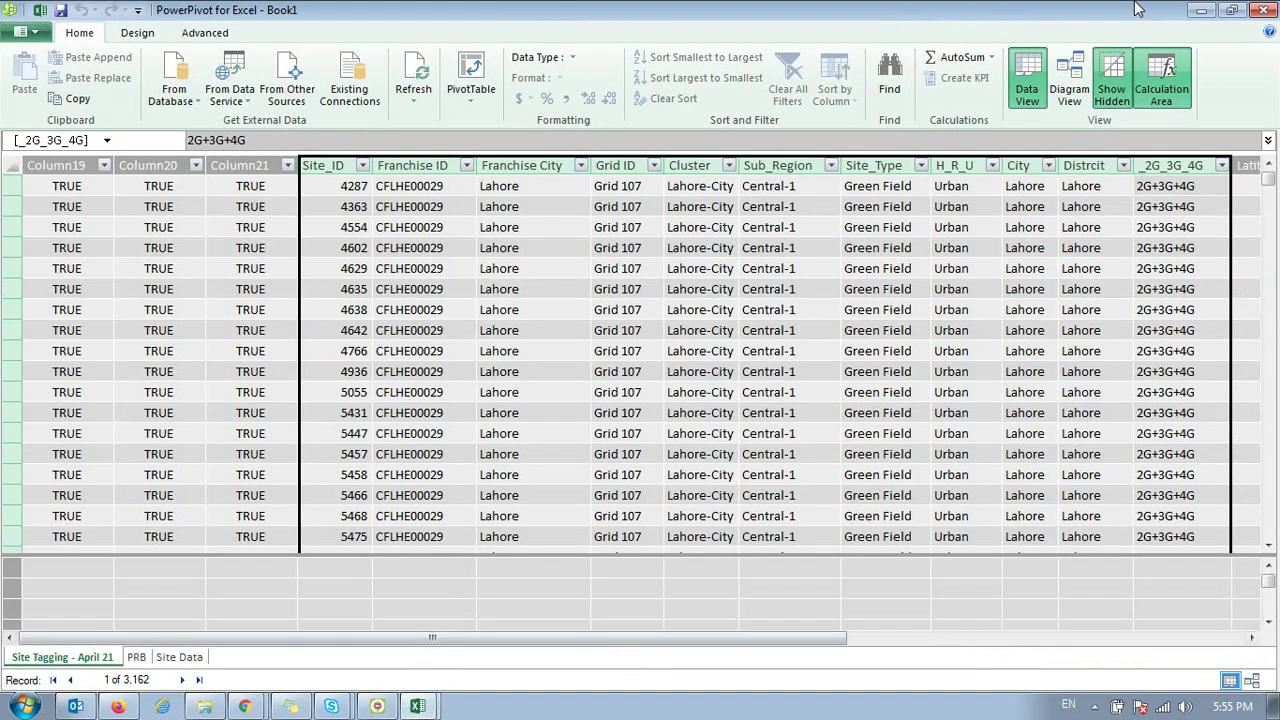
left_click(1064, 68)
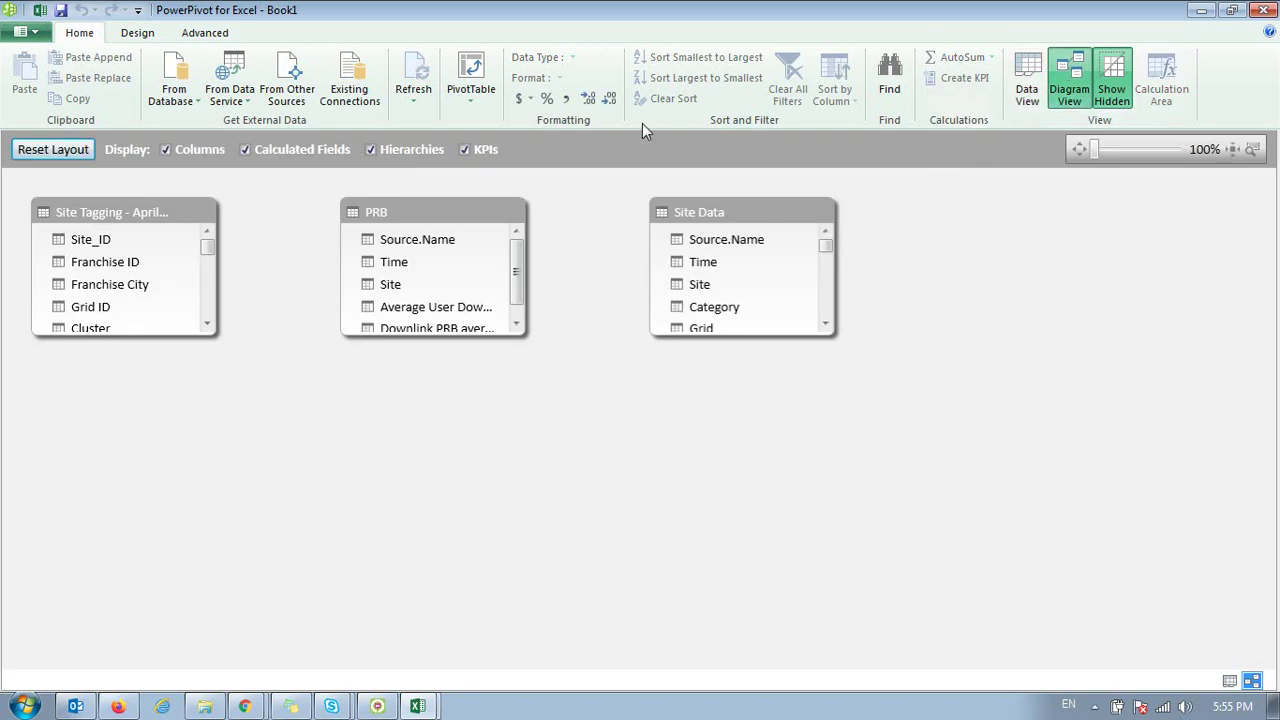
left_click(105, 242)
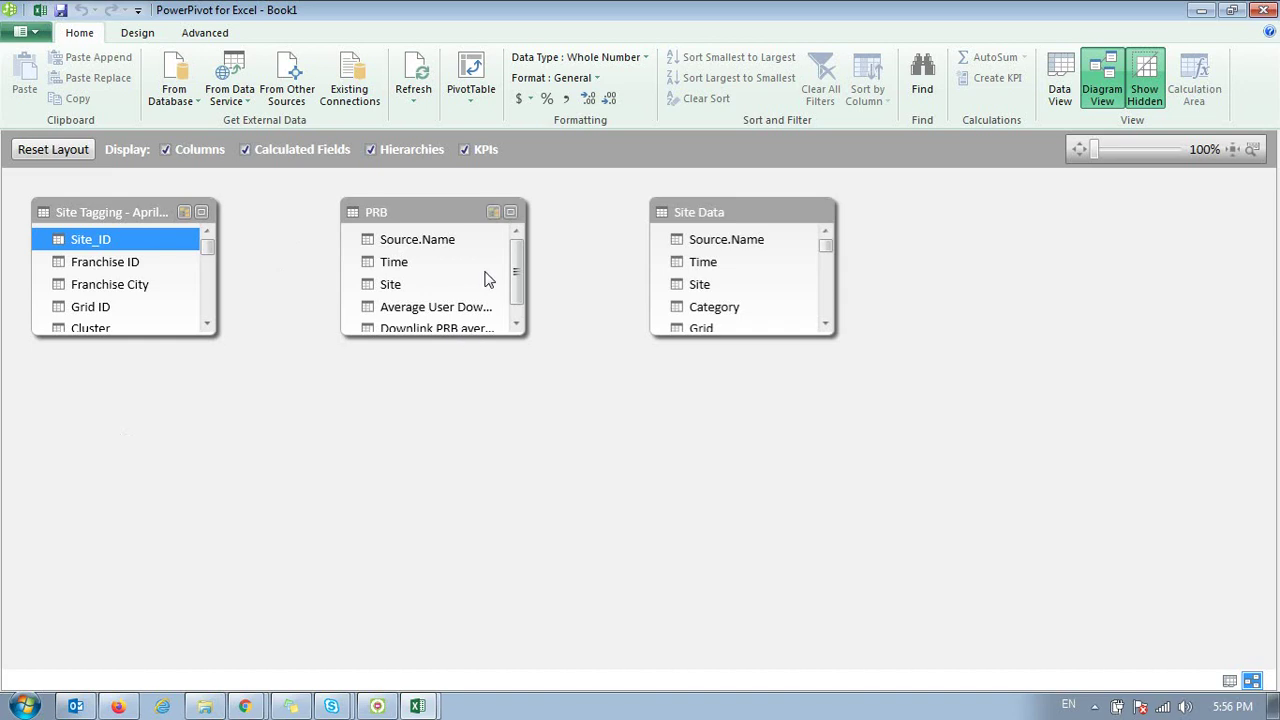
left_click_drag(516, 272, 517, 310)
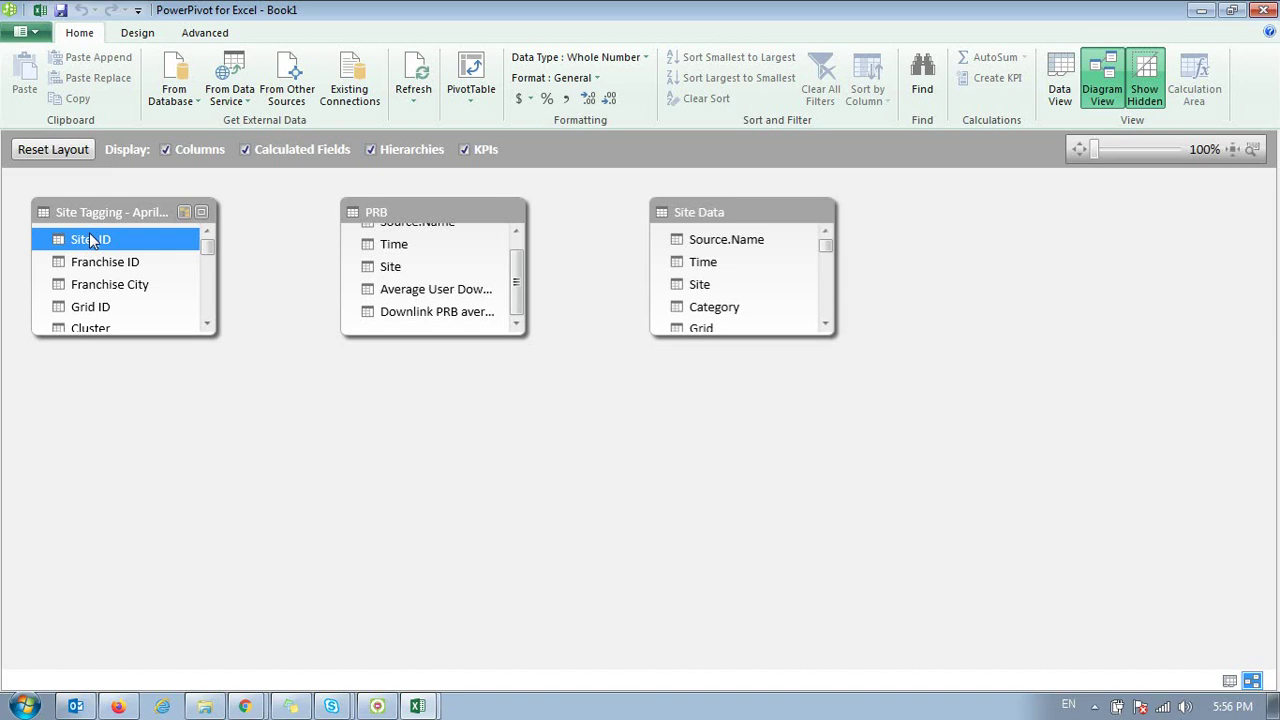
left_click_drag(75, 250, 430, 274)
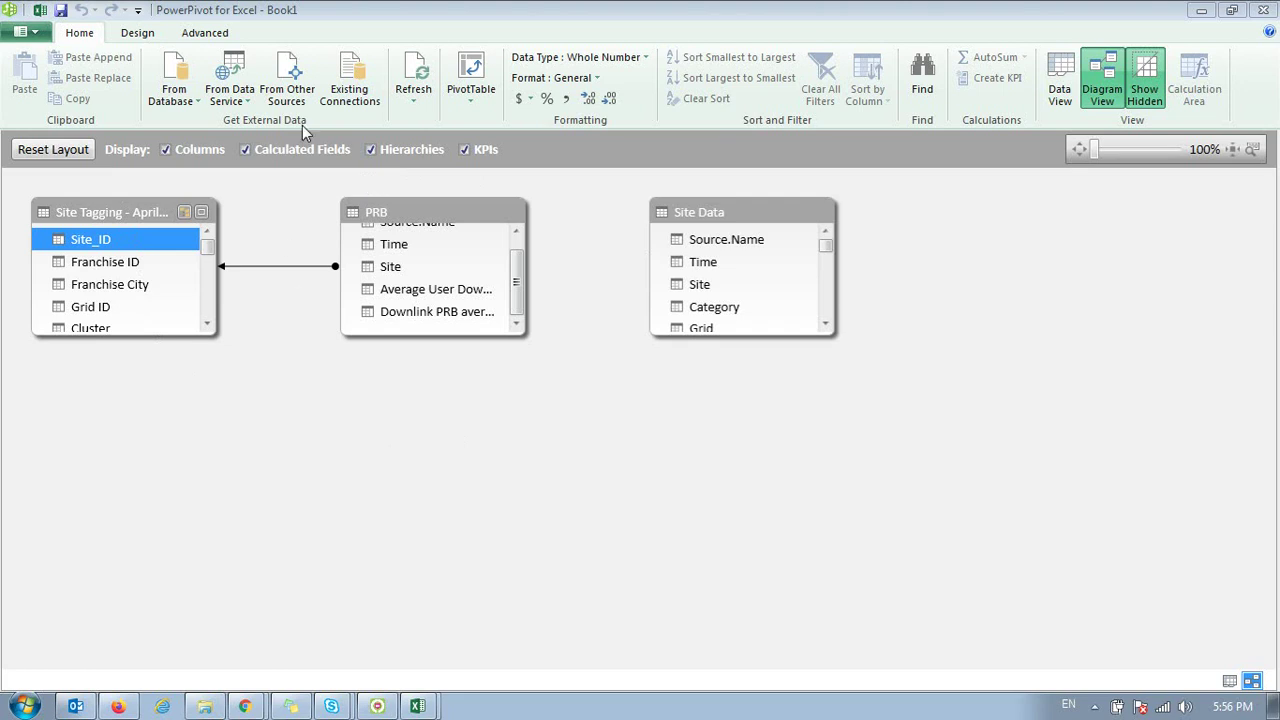
left_click(1201, 12)
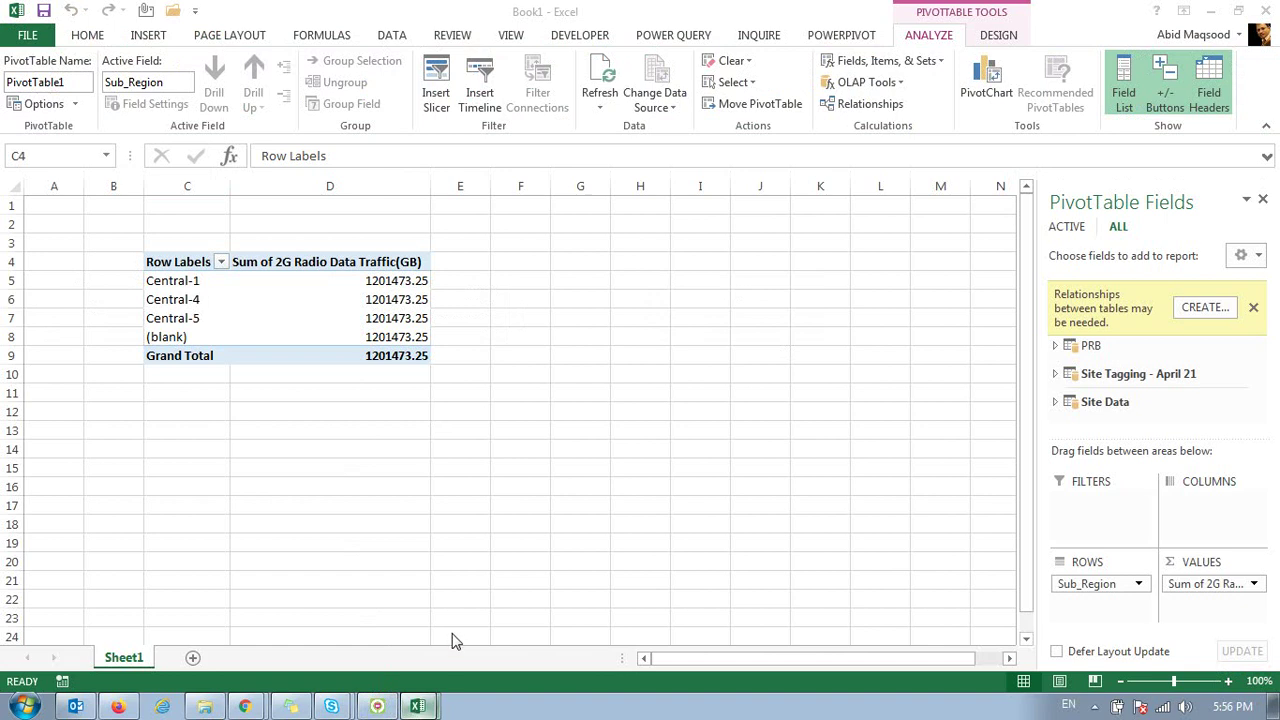
Step: In the PowerPivot diagram, link Site Tagging's Site_ID to Site Data's Site, then check the PivotTable's per-sub-region totals
left_click(376, 706)
left_click_drag(132, 238, 724, 285)
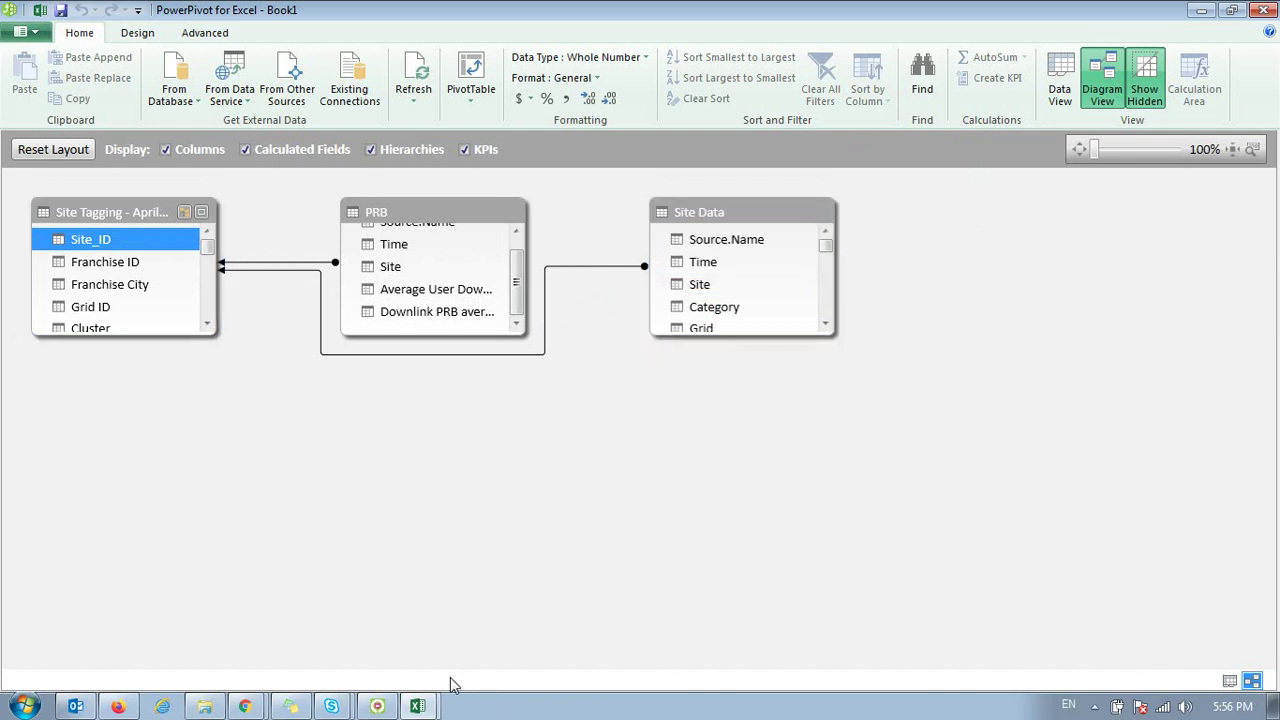
left_click(418, 706)
left_click(375, 644)
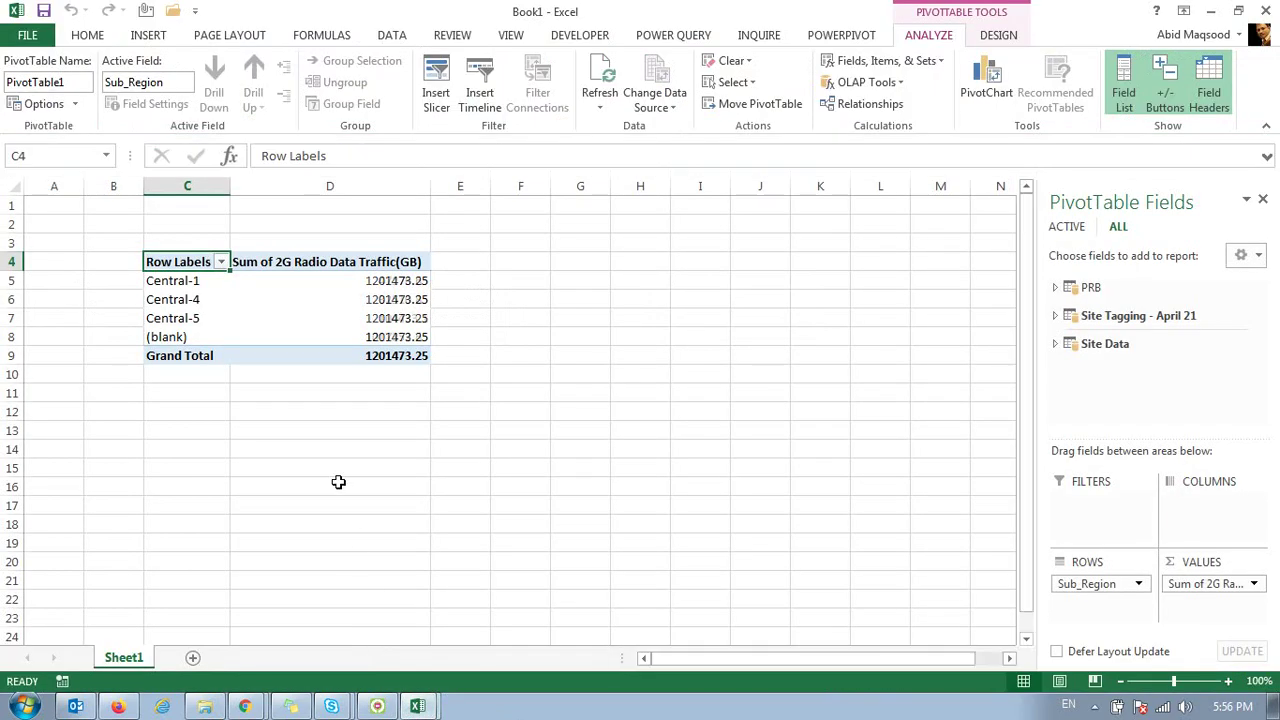
left_click(381, 361)
mouse_move(381, 361)
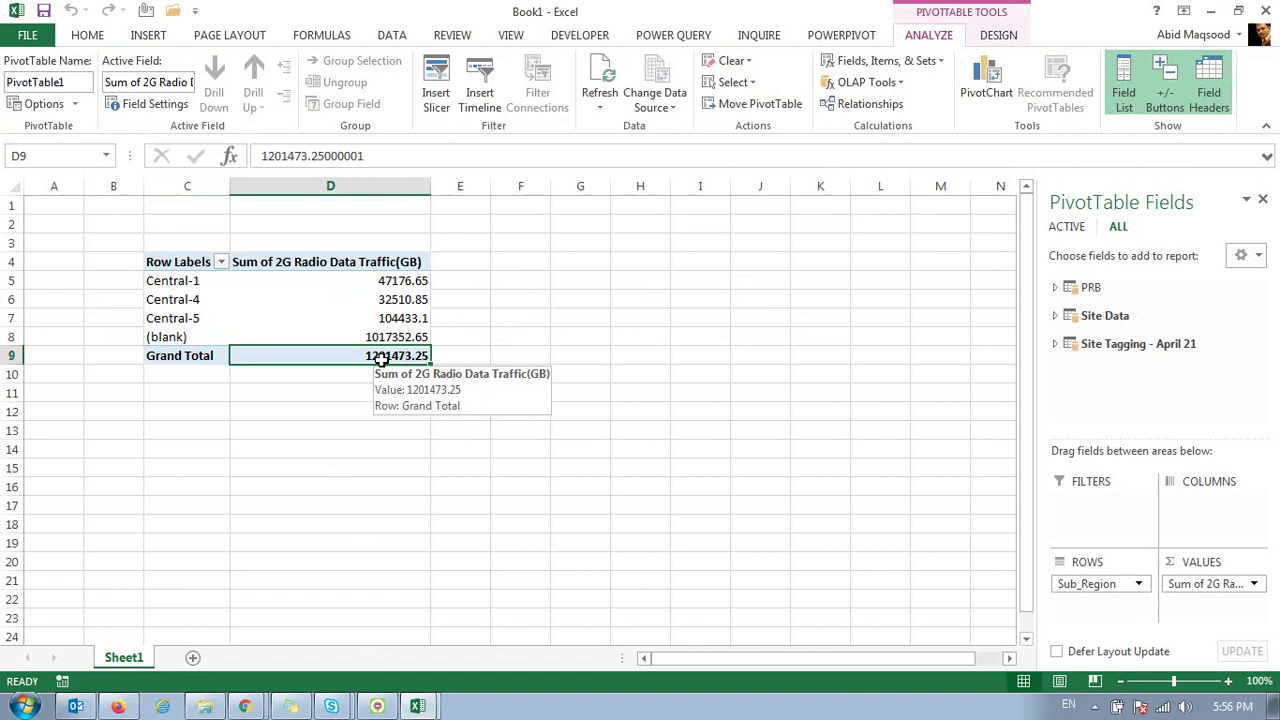
Step: Center the traffic totals in D5:D9 and apply Comma Style with no decimal places
left_click(420, 281)
left_click_drag(420, 281, 420, 358)
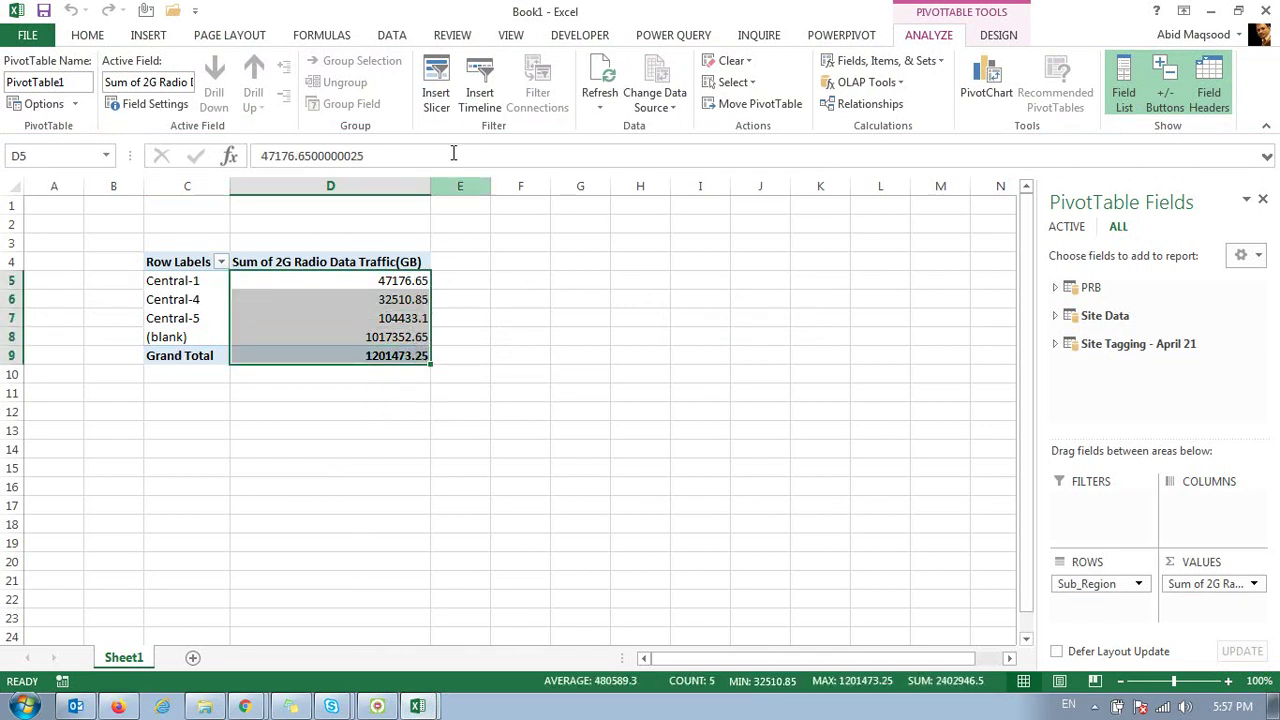
left_click(90, 36)
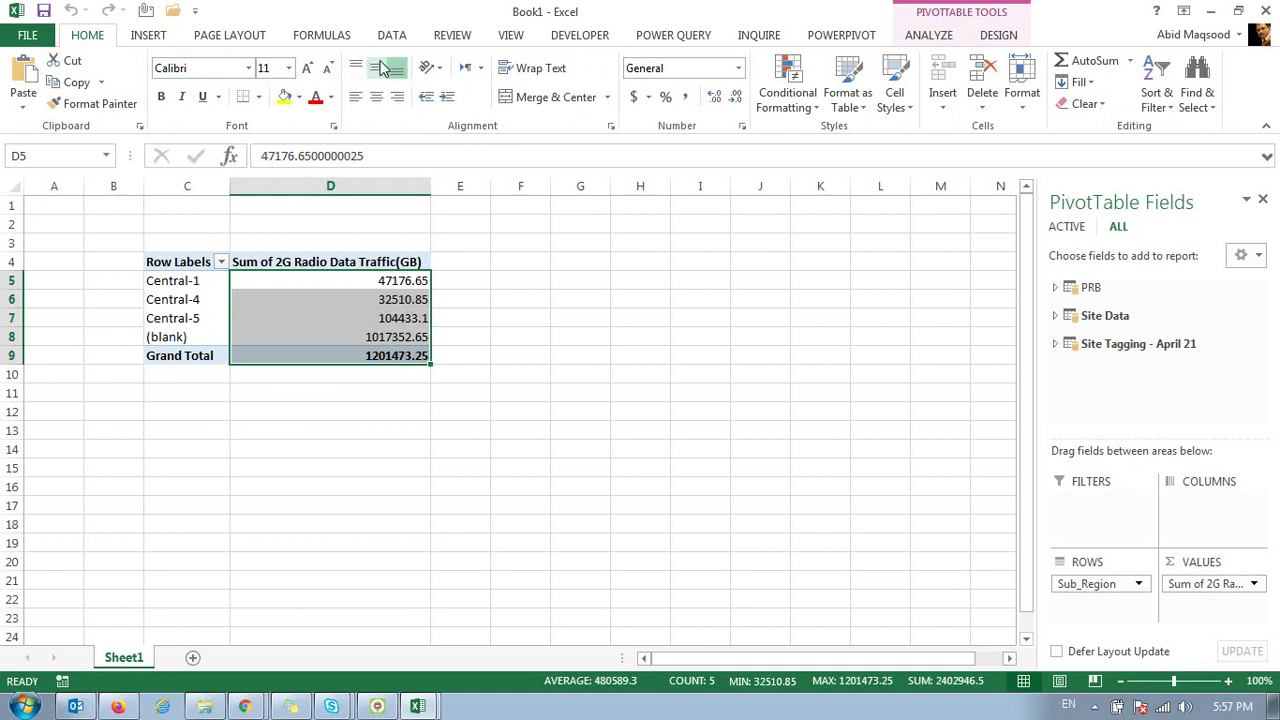
left_click(376, 100)
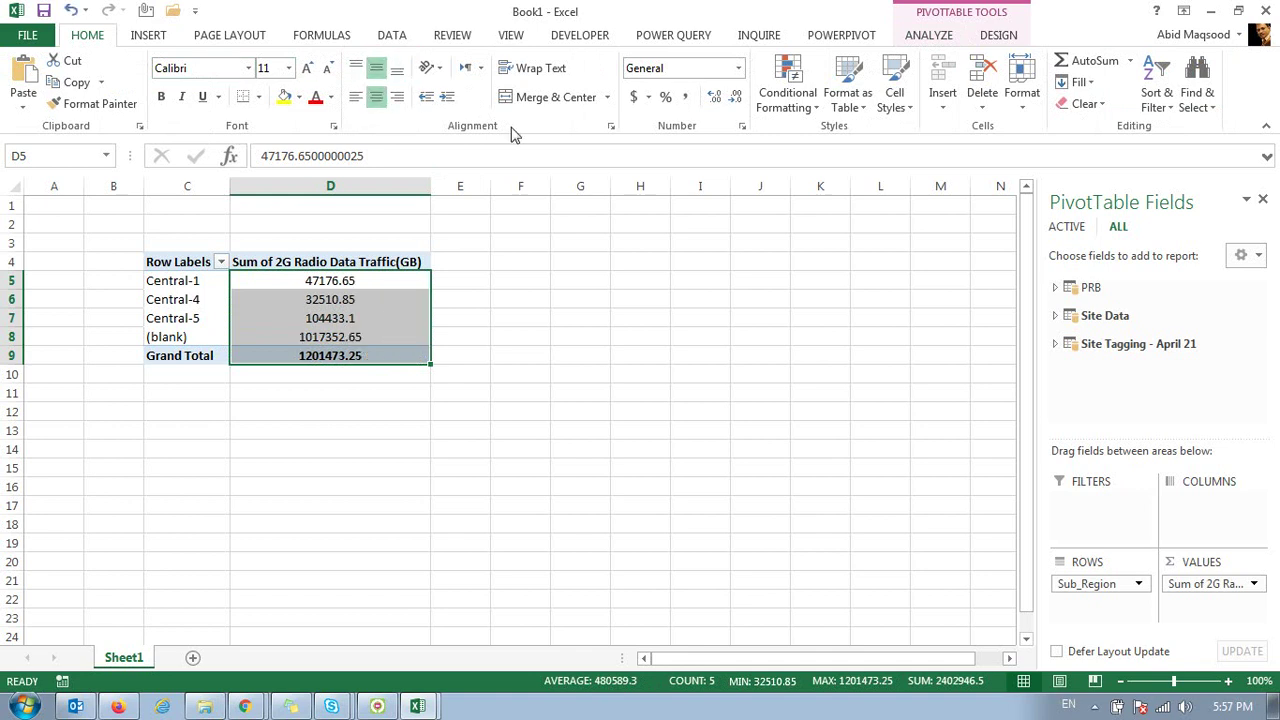
left_click(685, 97)
left_click(737, 97)
left_click(737, 97)
left_click(540, 314)
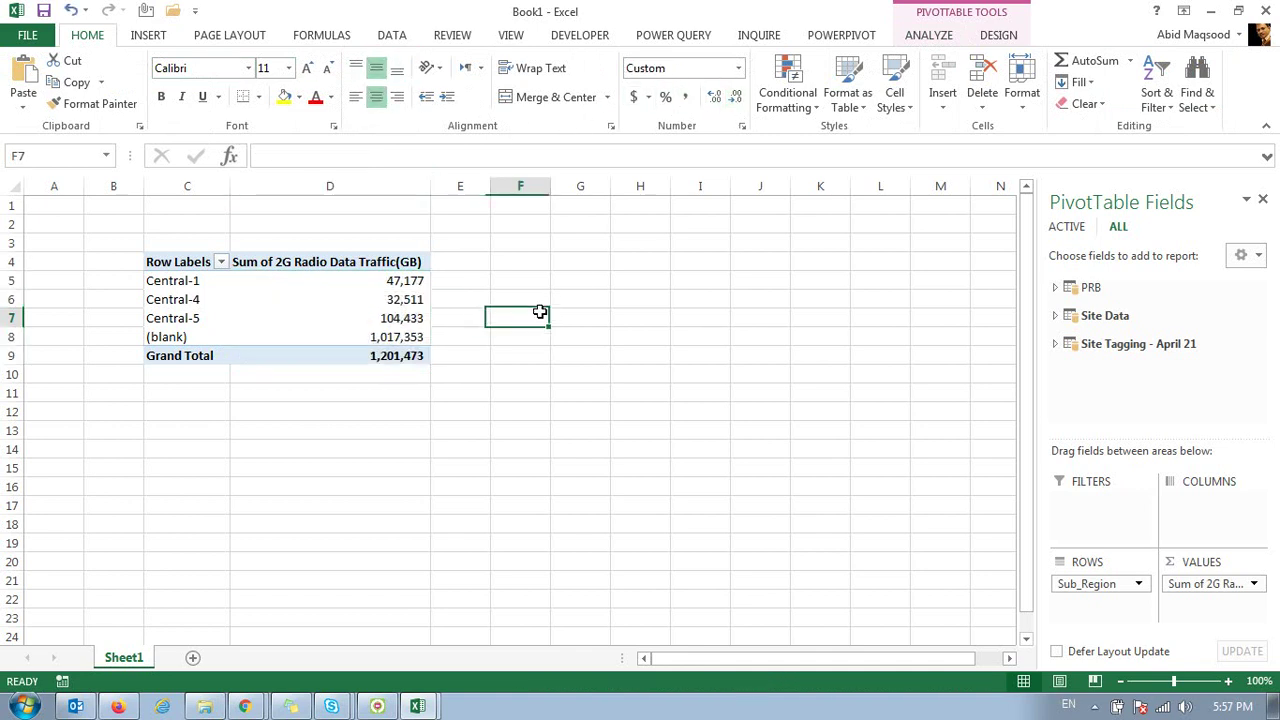
Step: Check the Central-1, Central-4 and Central-5 traffic values and select the (blank) row
left_click(223, 283)
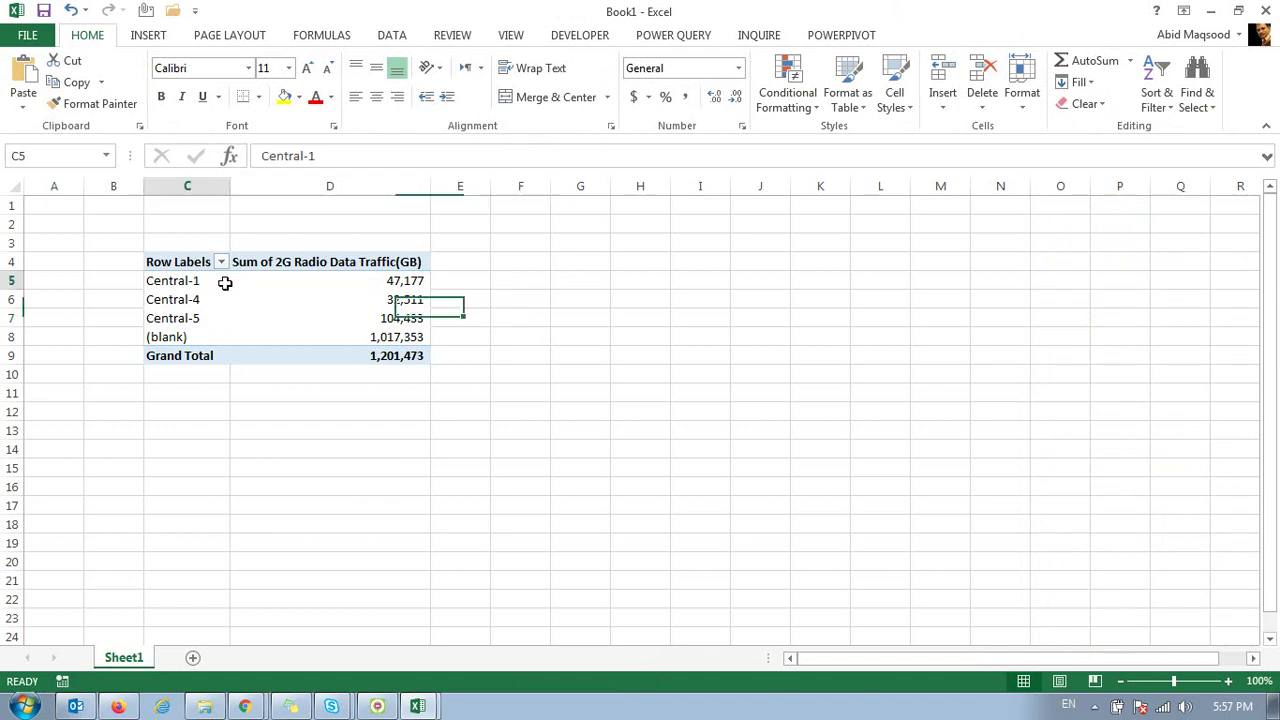
left_click(358, 284)
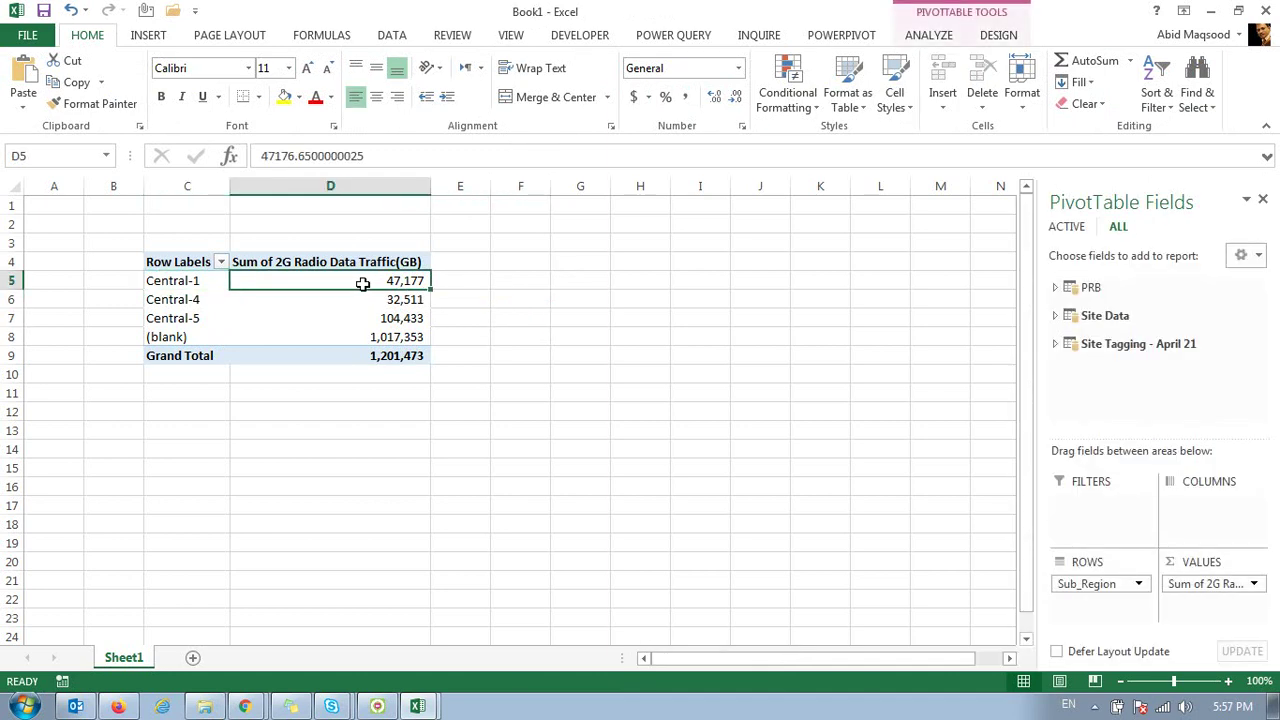
left_click_drag(363, 284, 365, 296)
left_click(369, 298)
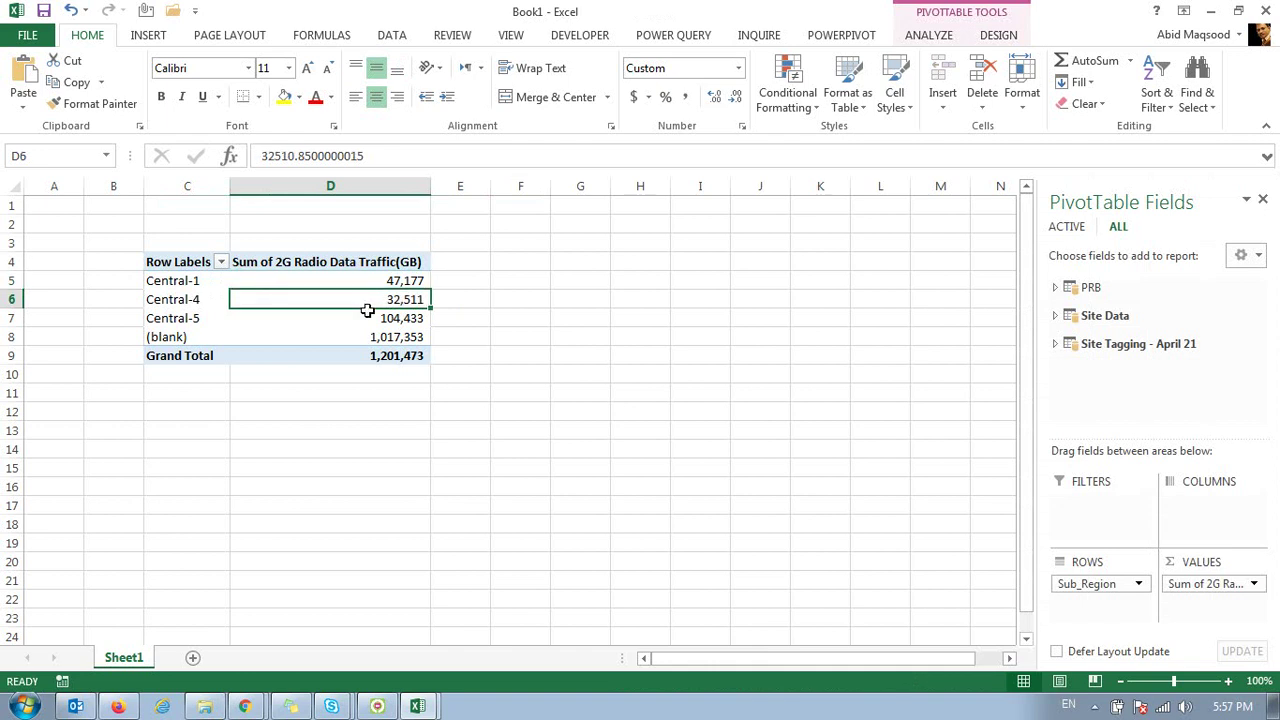
left_click(367, 315)
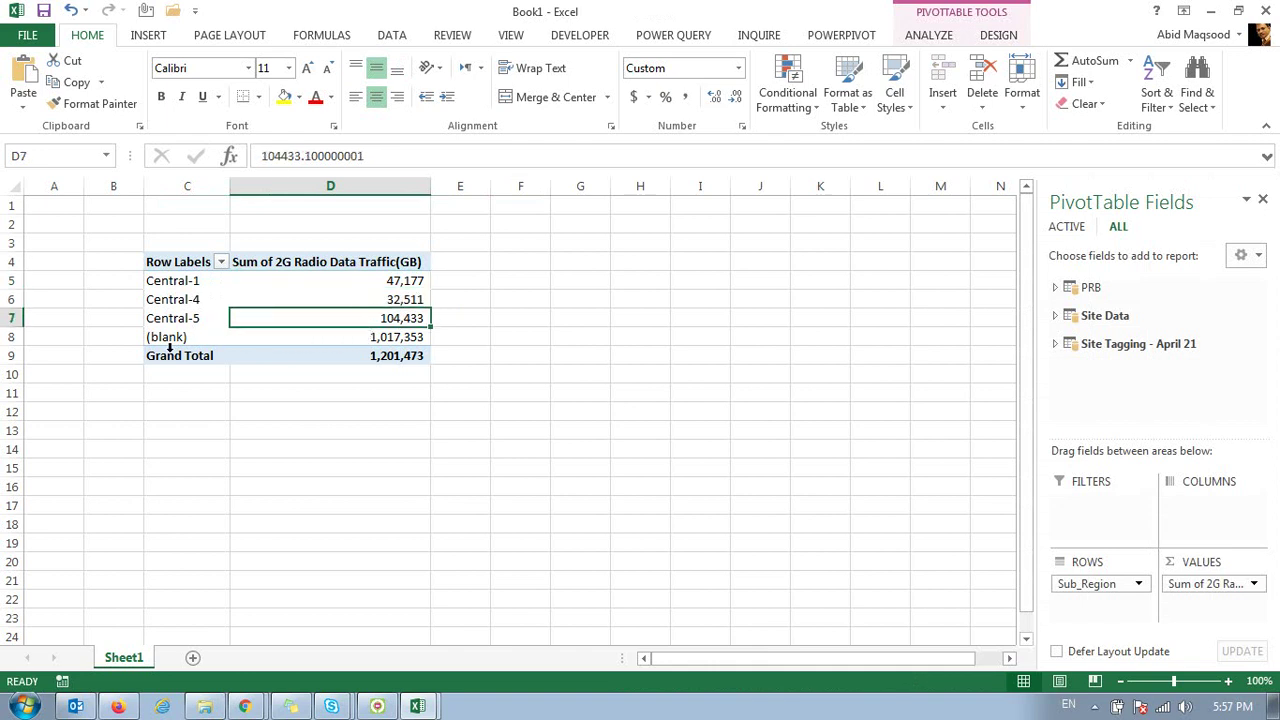
left_click_drag(171, 336, 349, 336)
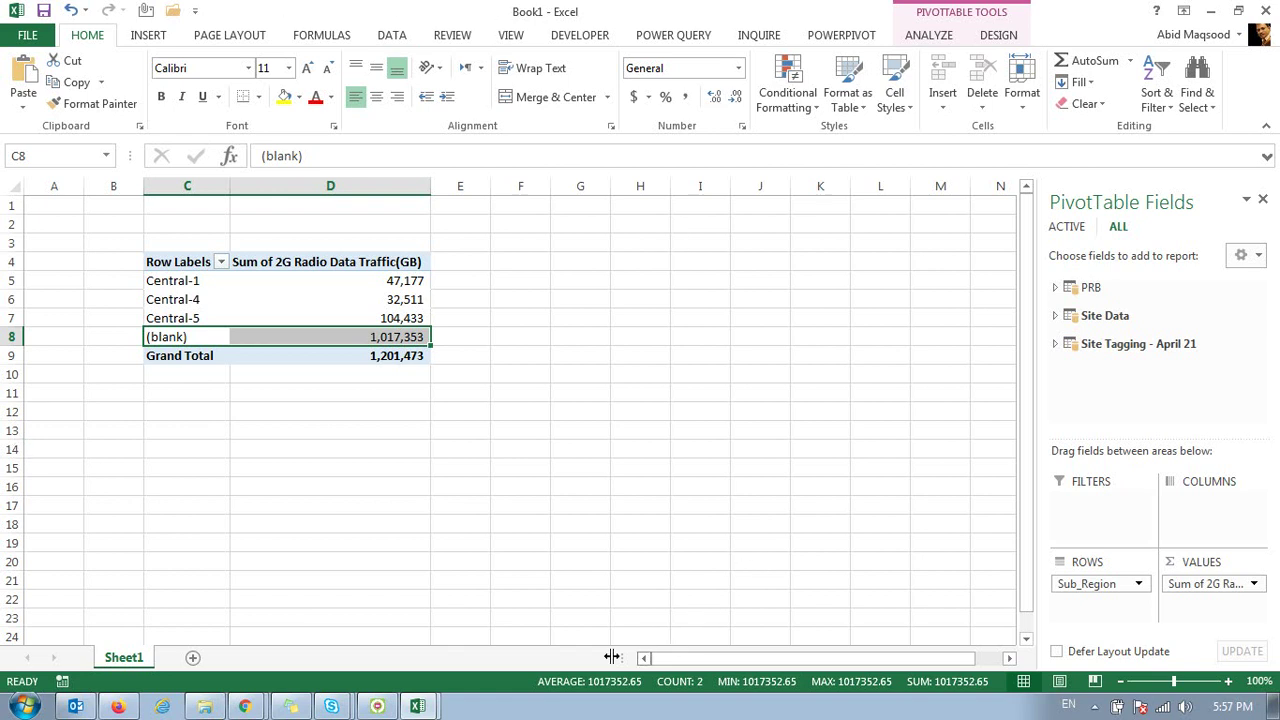
left_click(417, 704)
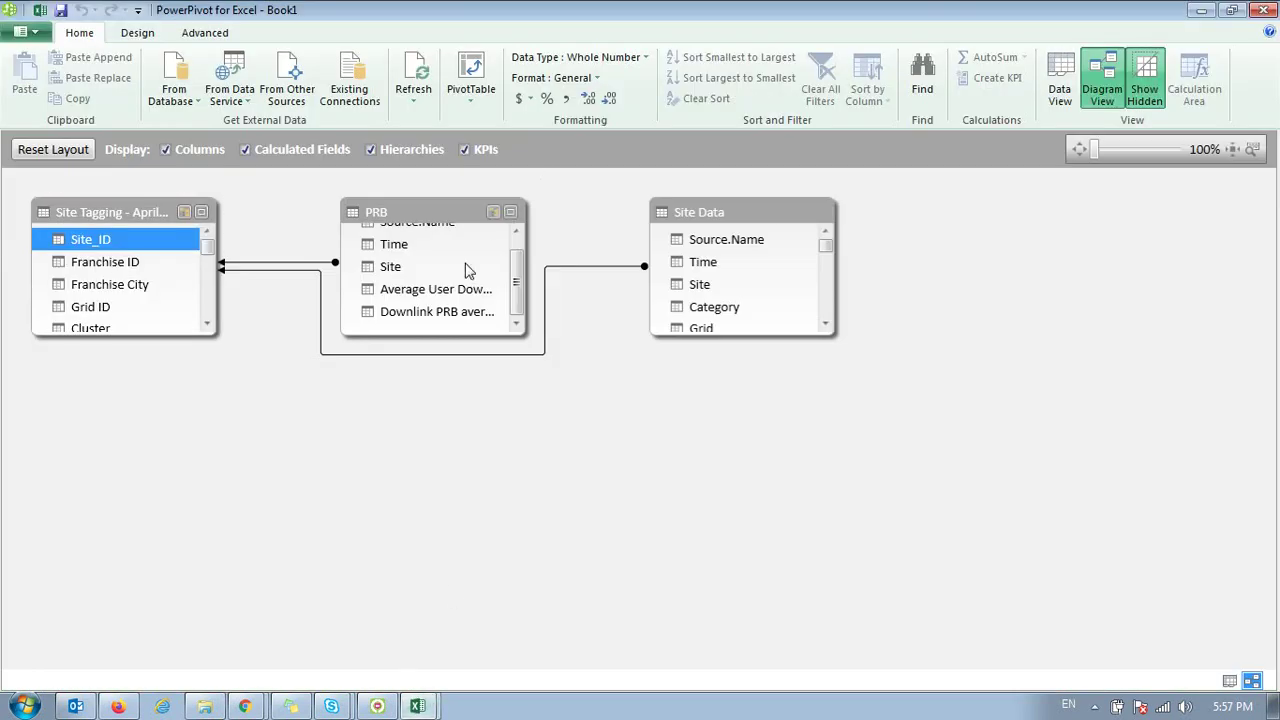
left_click(1059, 78)
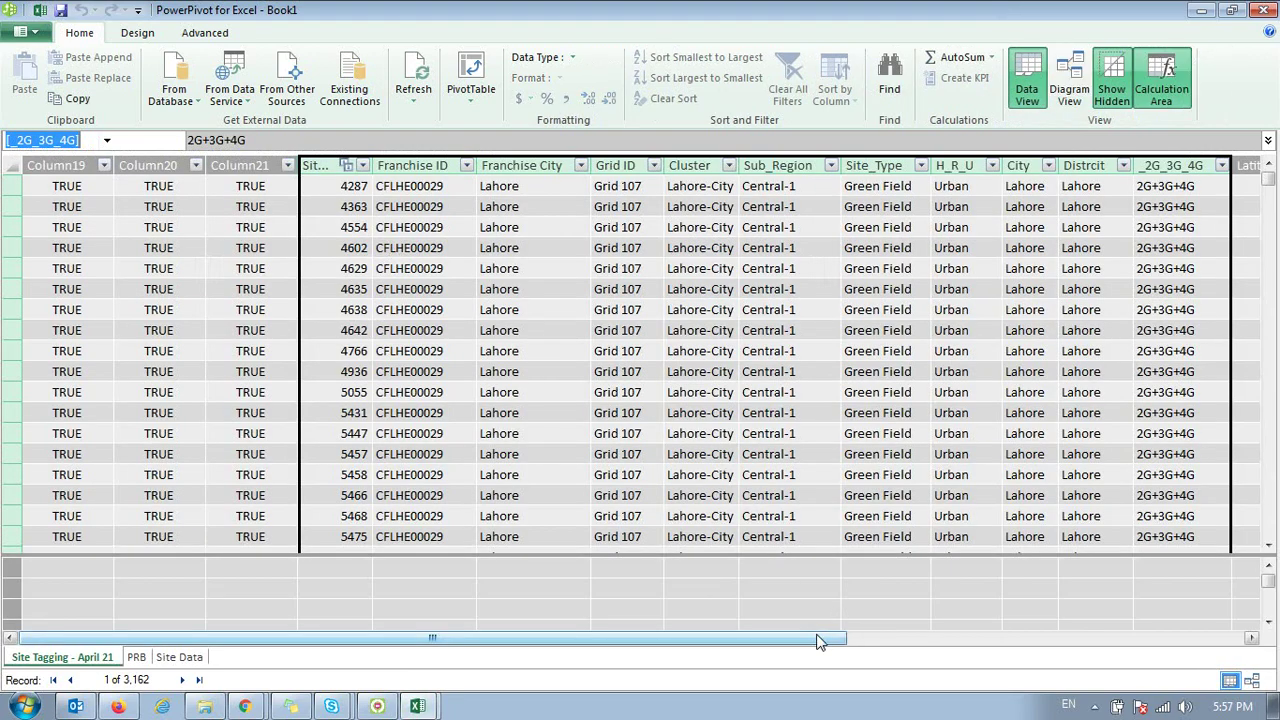
left_click(179, 657)
left_click(386, 165)
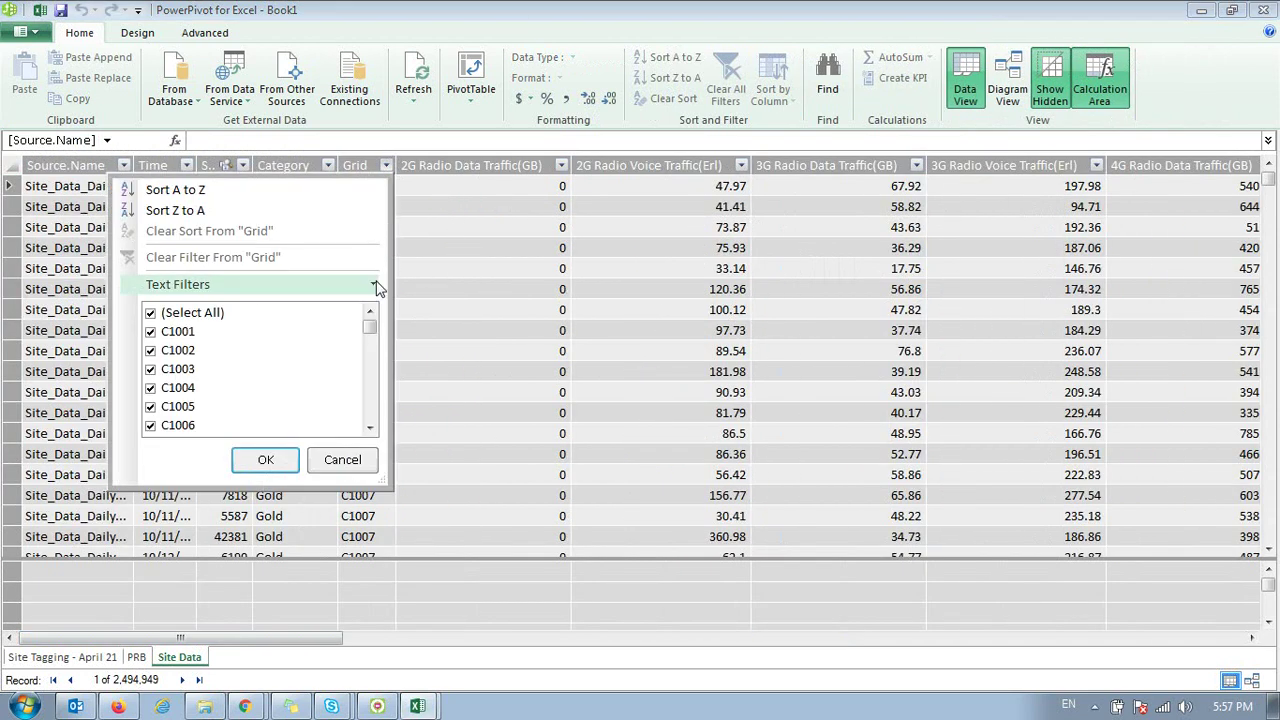
mouse_move(366, 341)
left_mouse_down()
mouse_move(377, 390)
mouse_move(390, 312)
left_mouse_up()
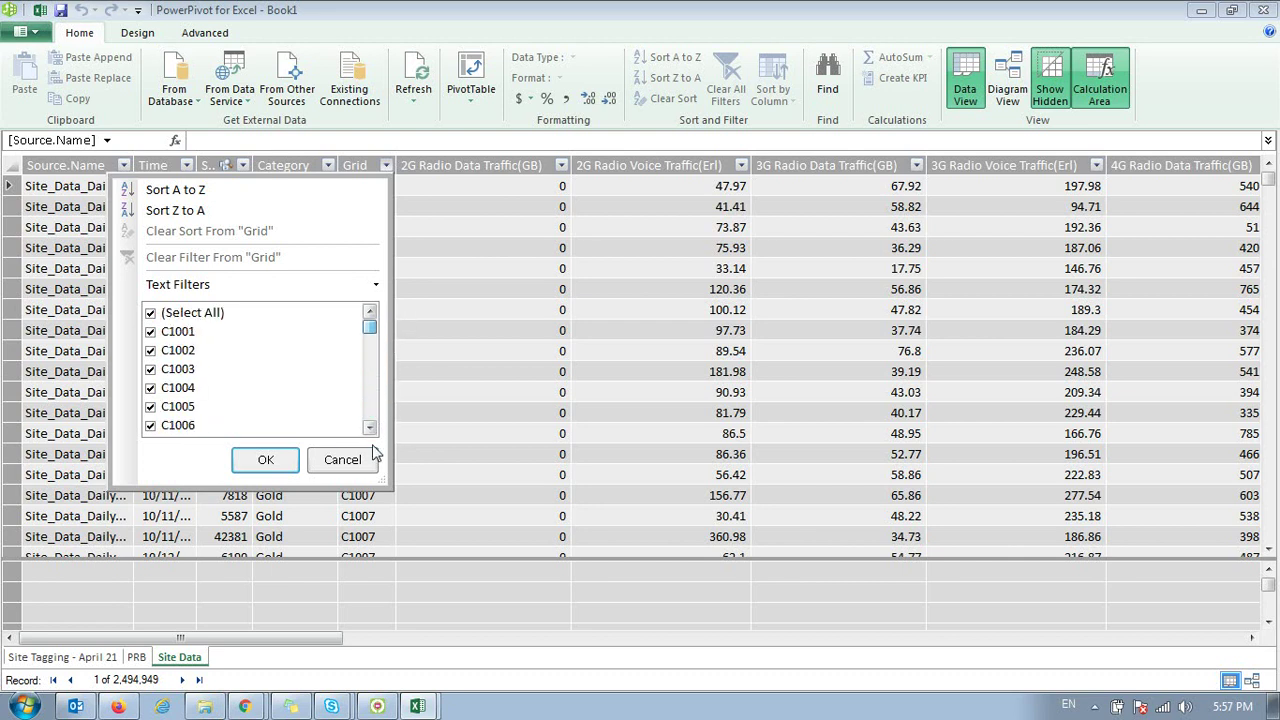
left_click(366, 458)
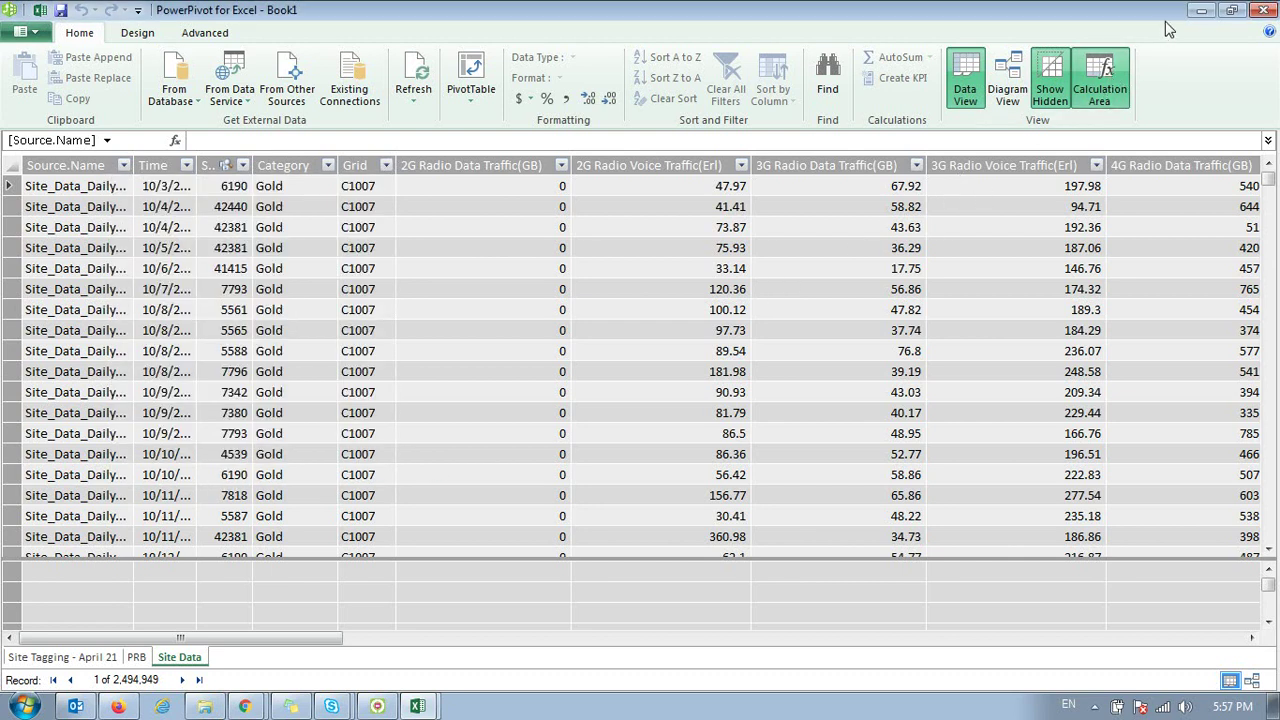
left_click(1201, 10)
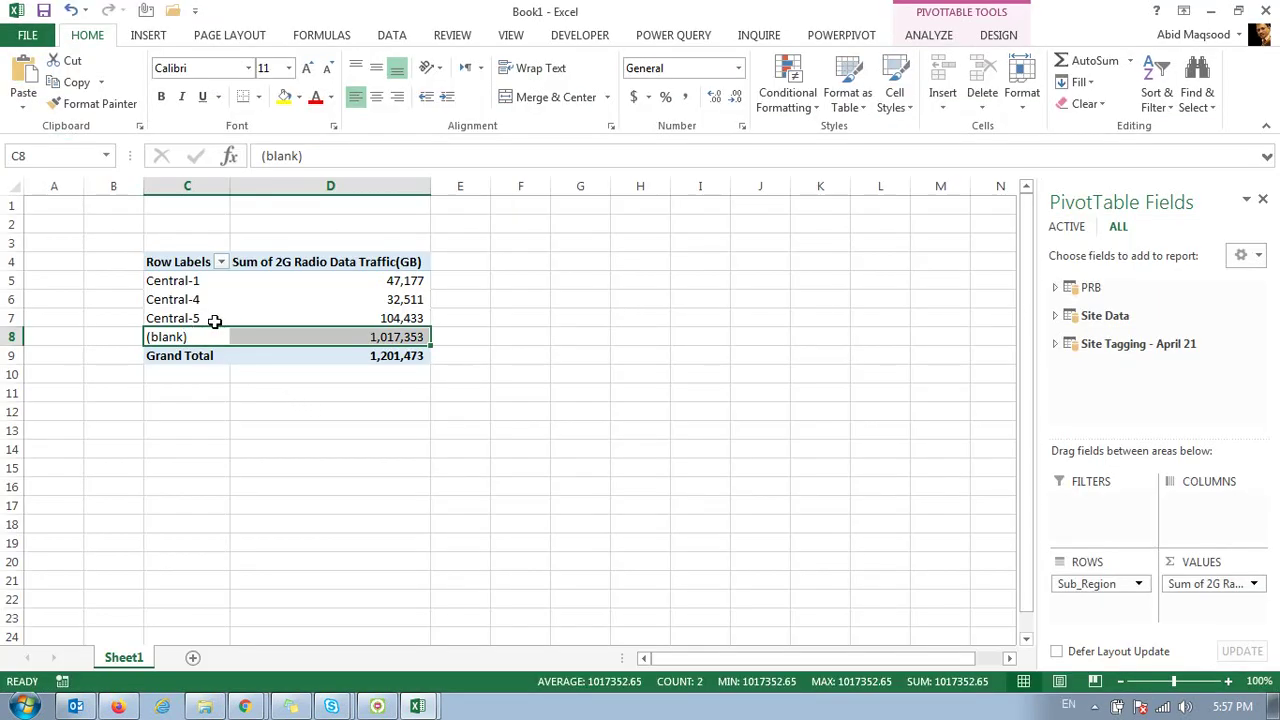
Step: Insert a new PivotTable at F4 using the workbook Data Model as its source
left_click(290, 304)
left_click(537, 268)
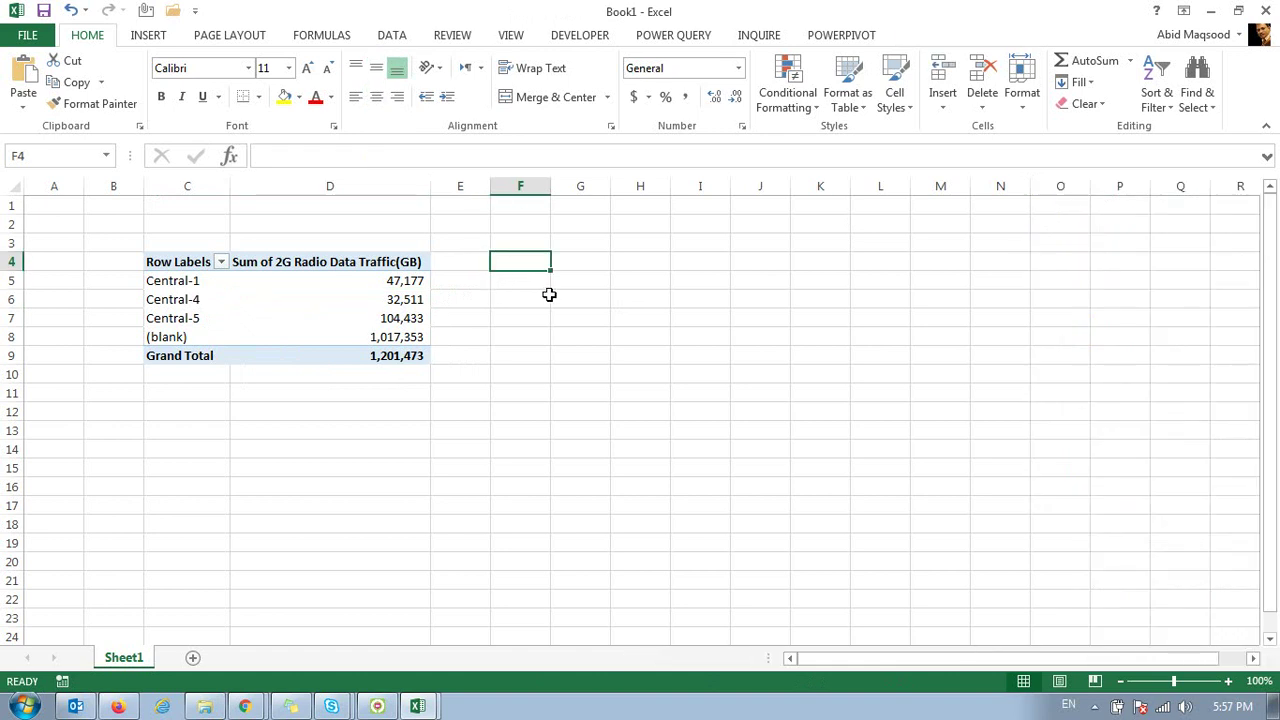
left_click(150, 36)
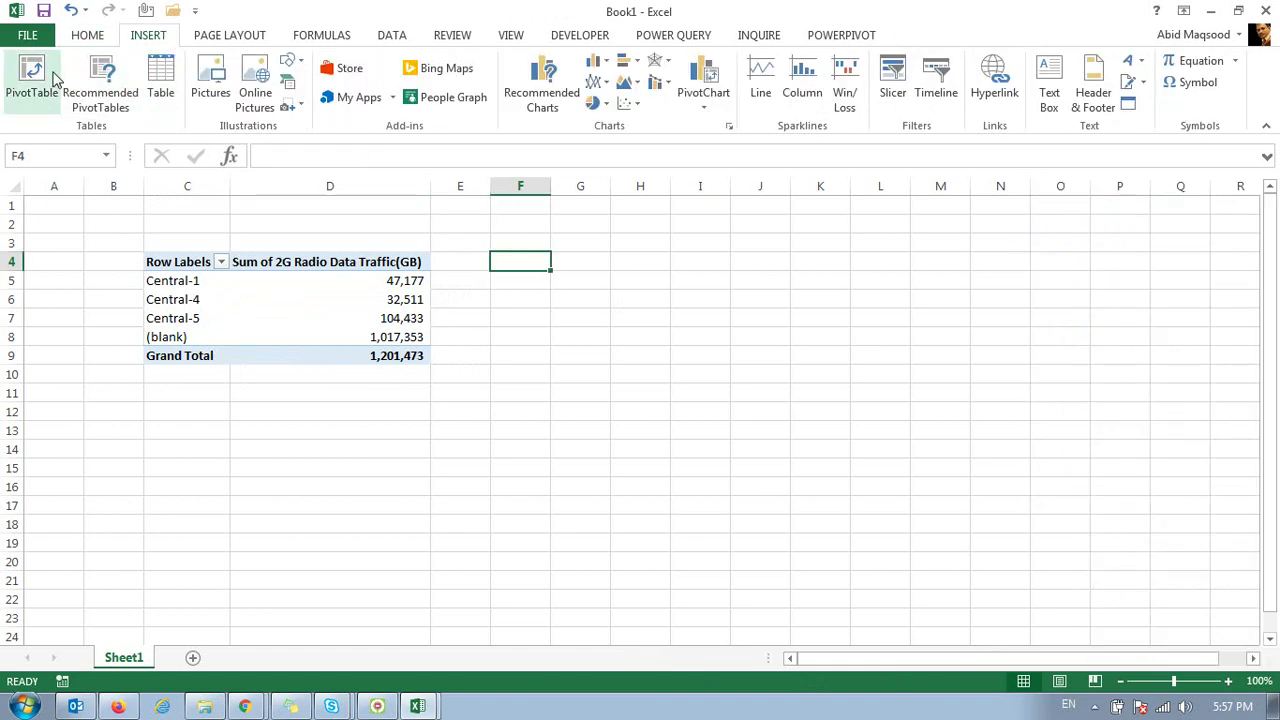
left_click(55, 80)
left_click(533, 265)
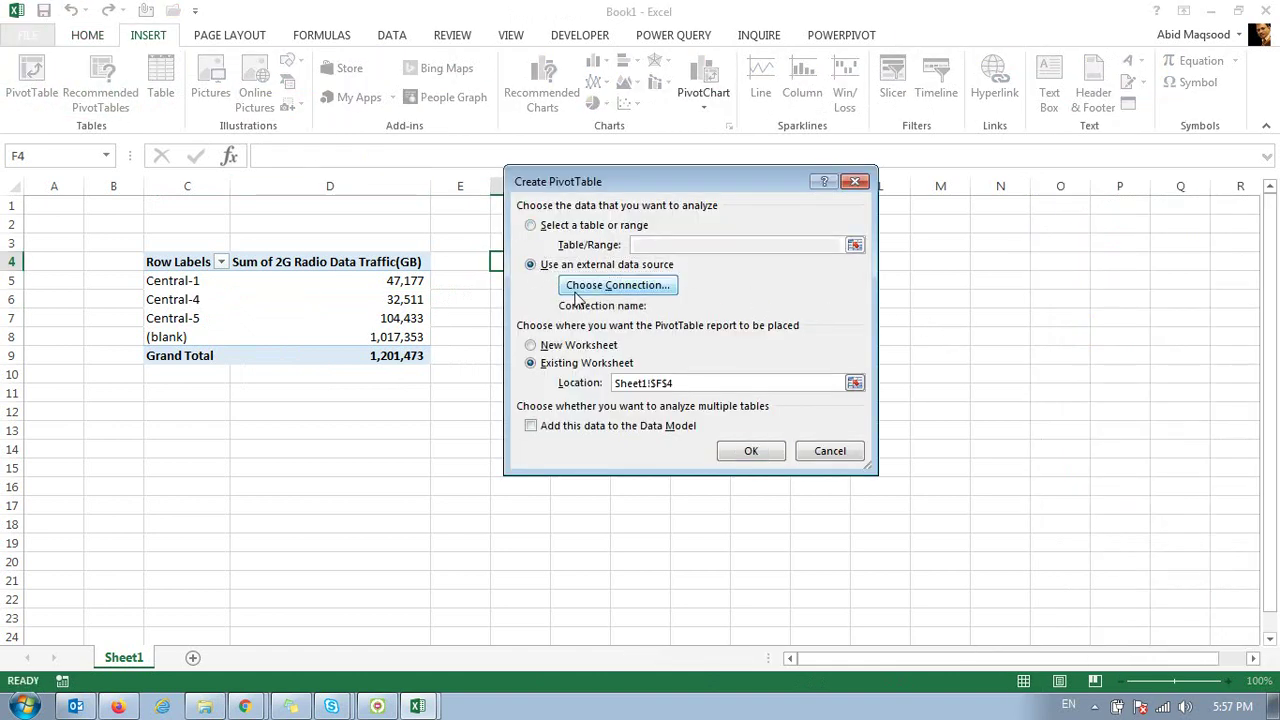
left_click(576, 292)
left_click(568, 165)
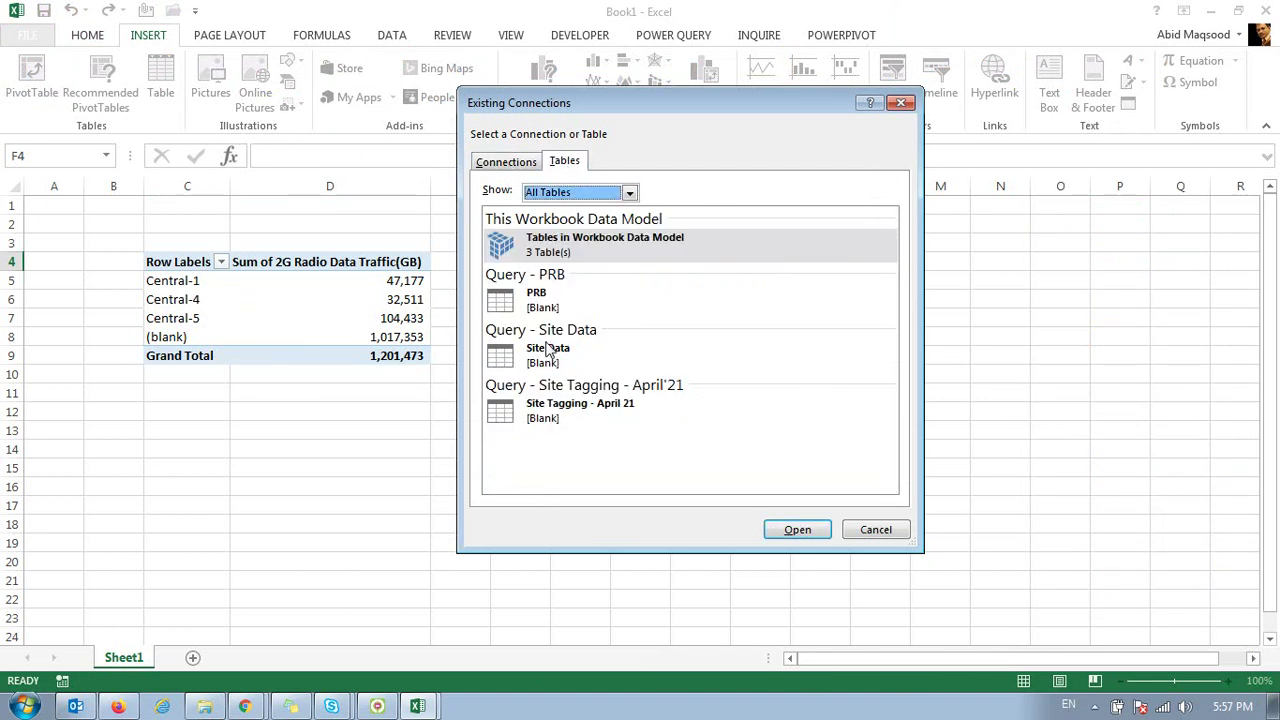
double_click(577, 249)
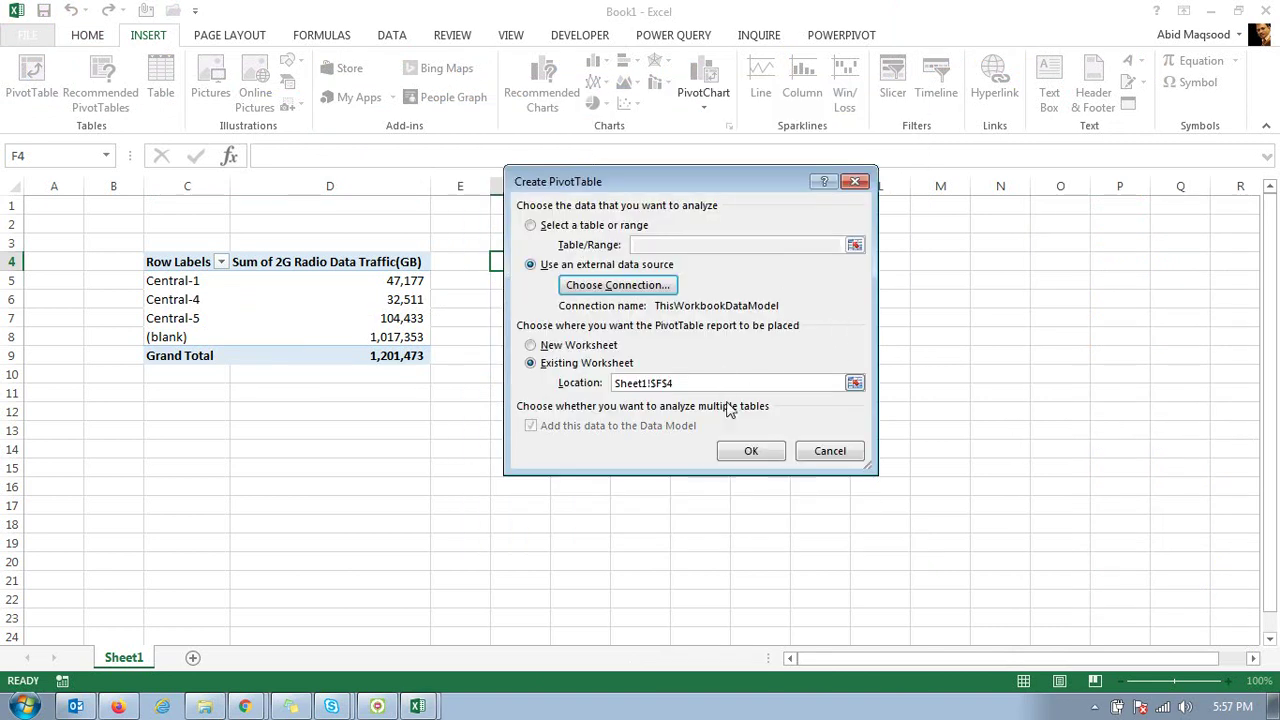
left_click(740, 452)
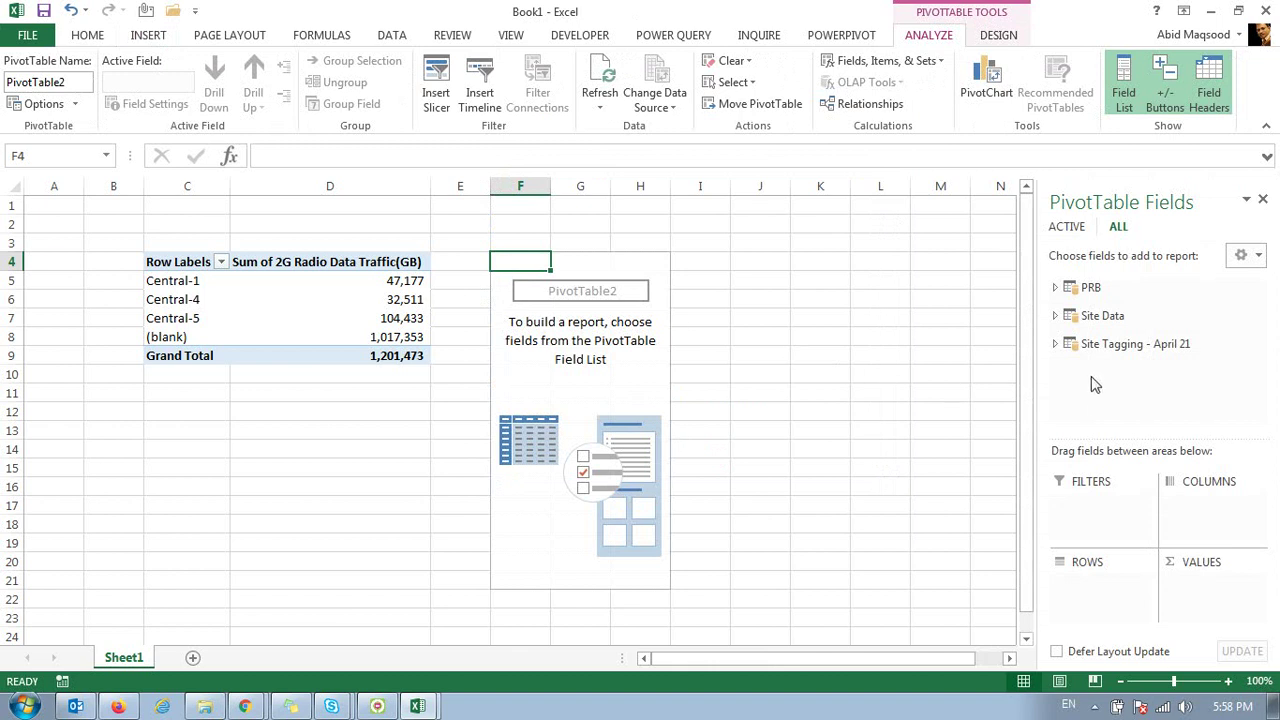
Step: Put Cluster in Rows and Average User Downlink Throughput(Mbps) in Values
left_click(1056, 343)
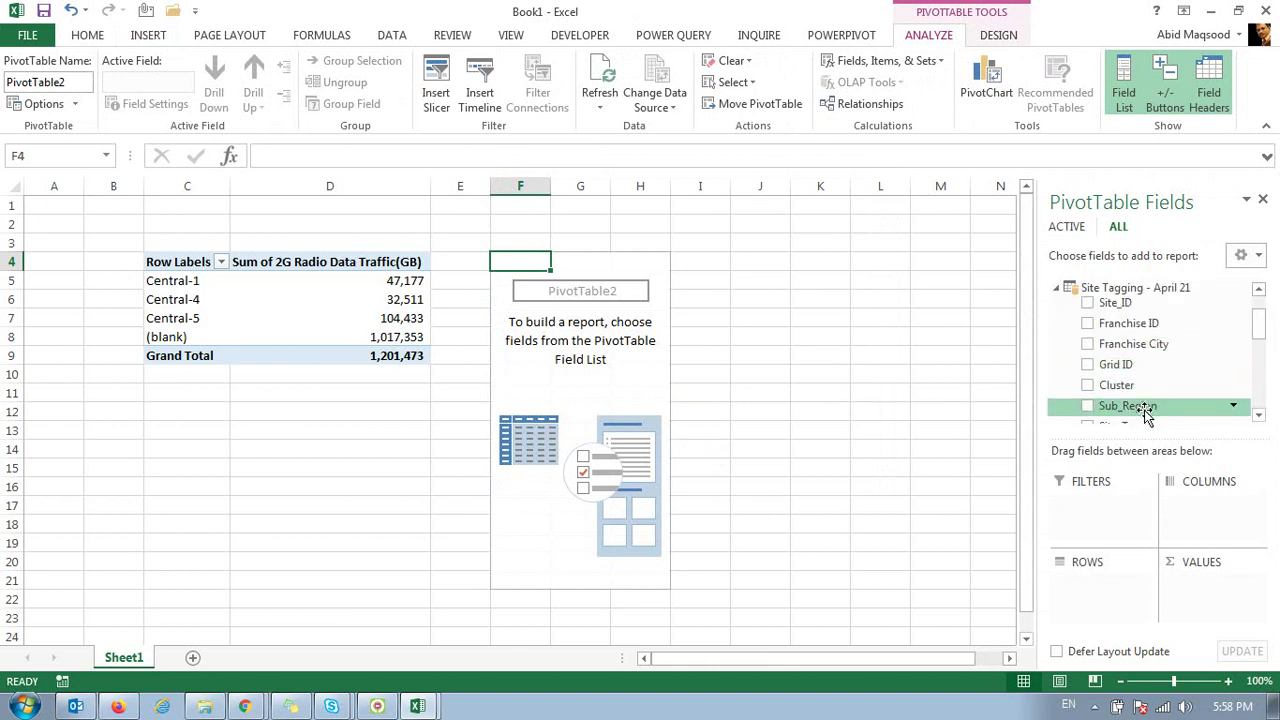
left_click_drag(1118, 386, 1098, 580)
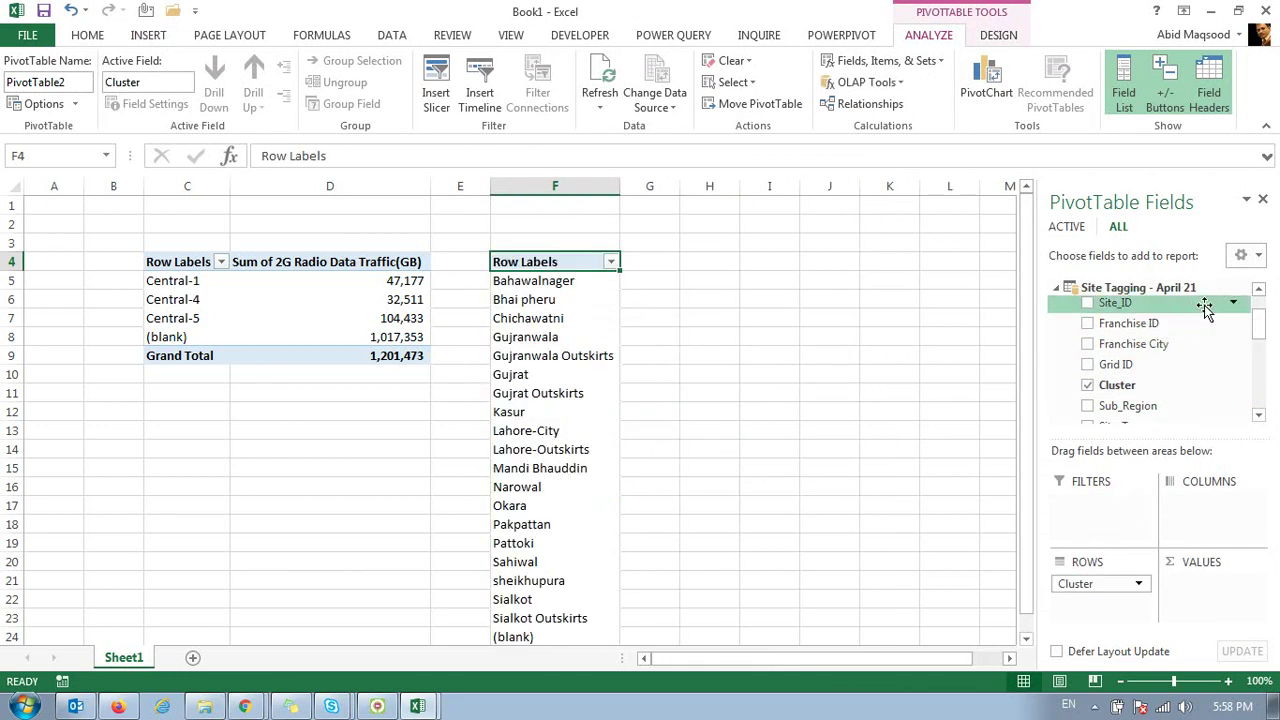
scroll(1205, 306, "up", 1)
left_click(1056, 289)
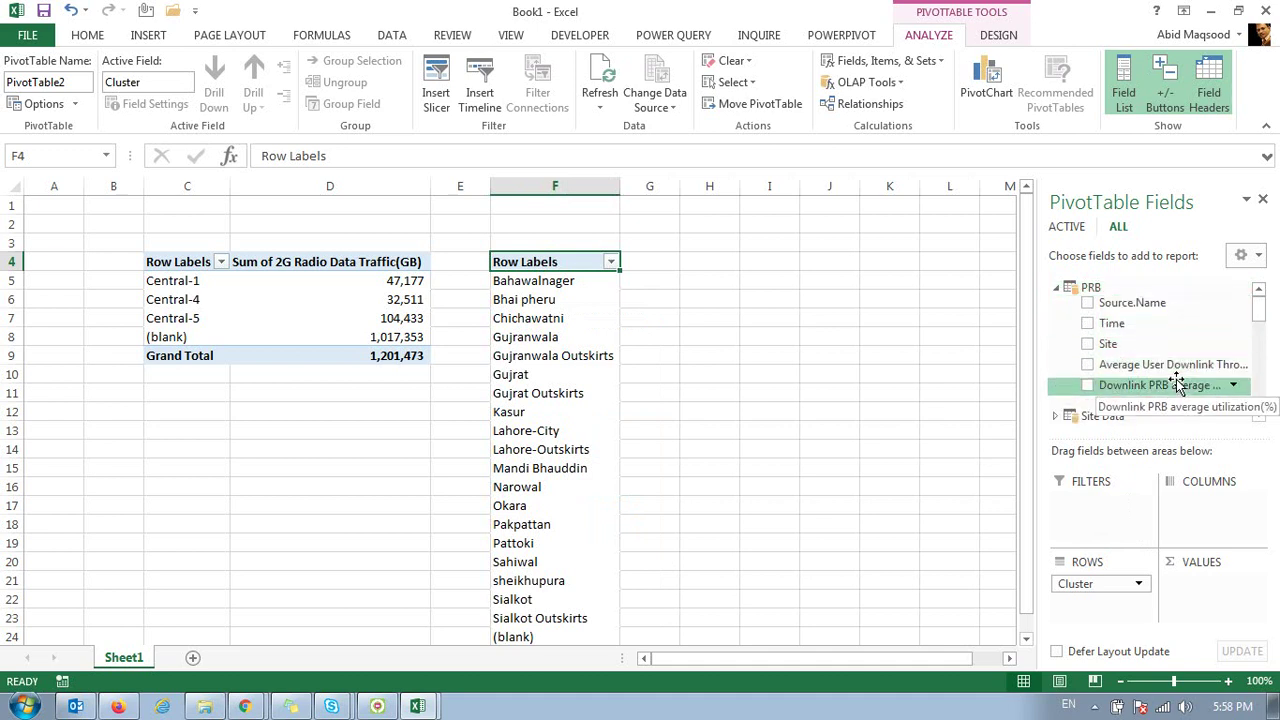
left_click_drag(1178, 375, 1183, 590)
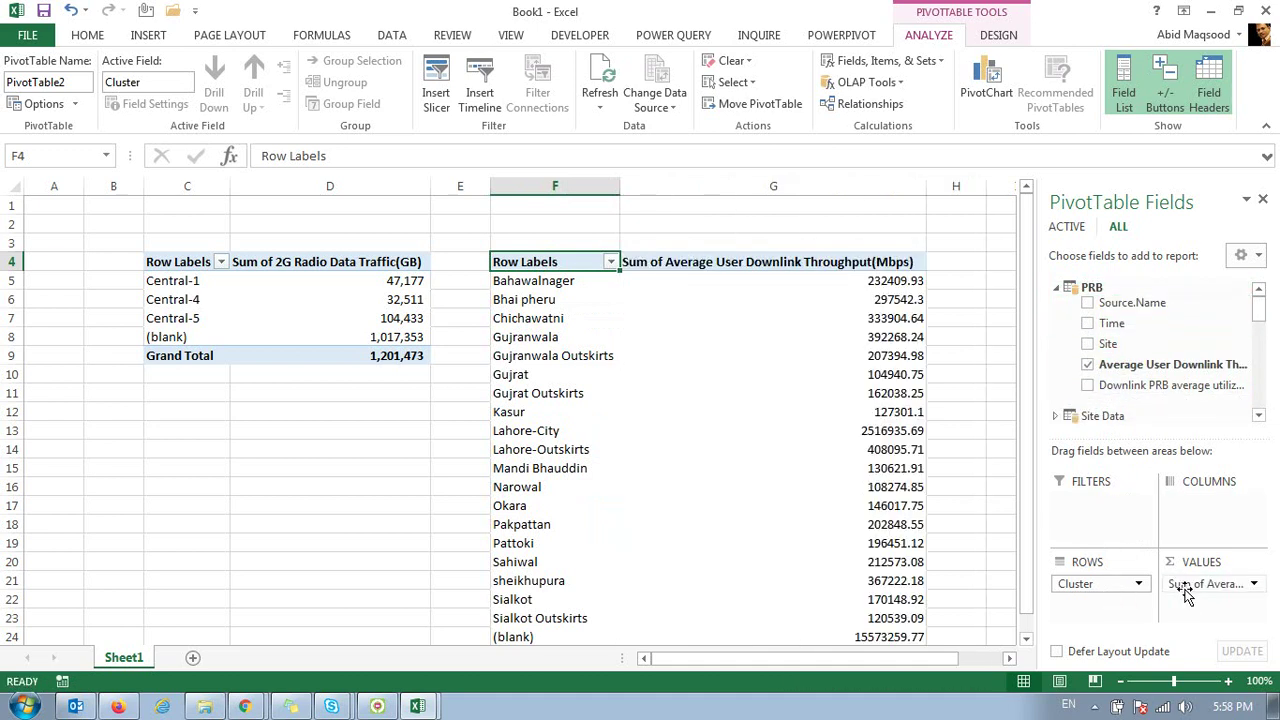
left_click(1200, 584)
Step: Change the throughput value field's summary from Sum to Average
left_click(1190, 566)
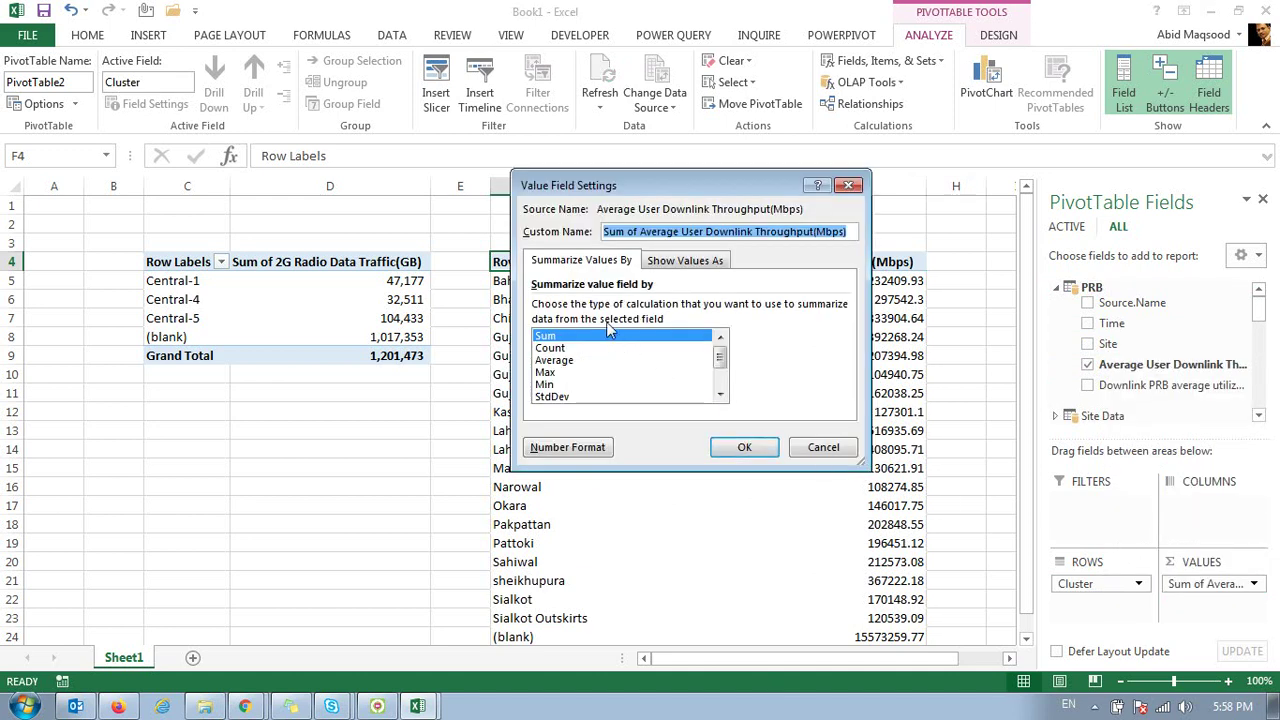
left_click(555, 360)
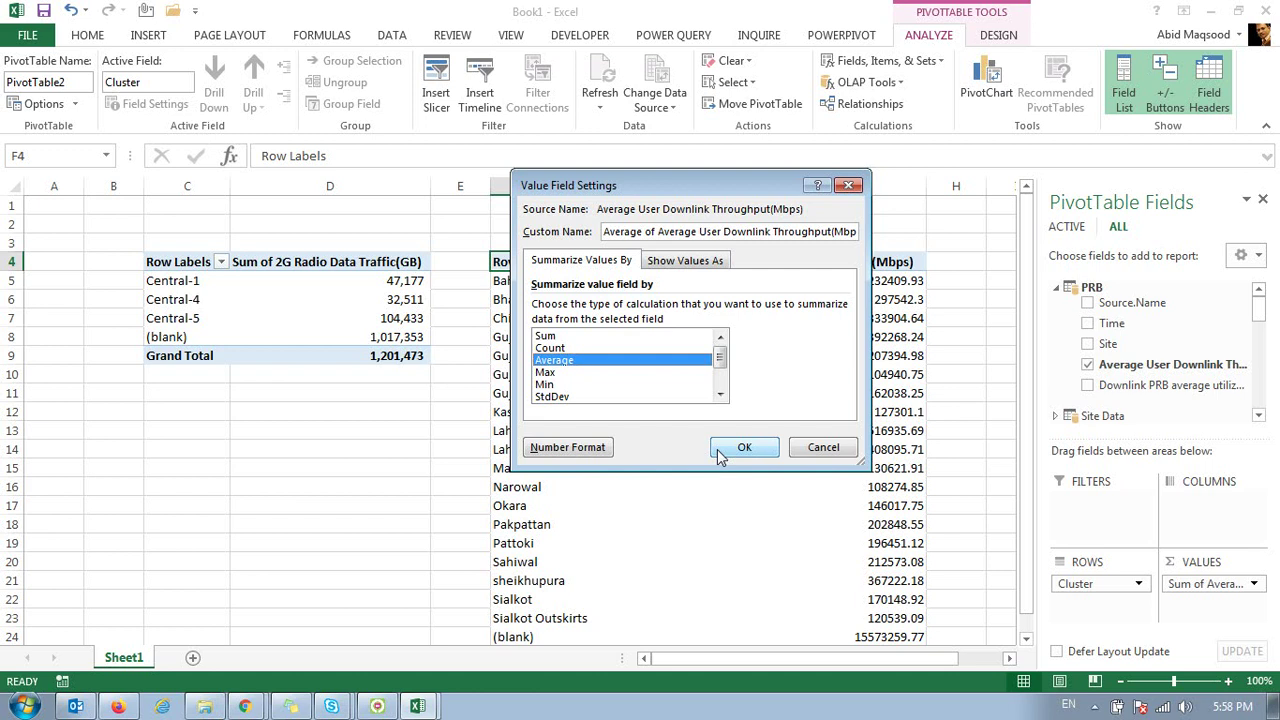
left_click(740, 448)
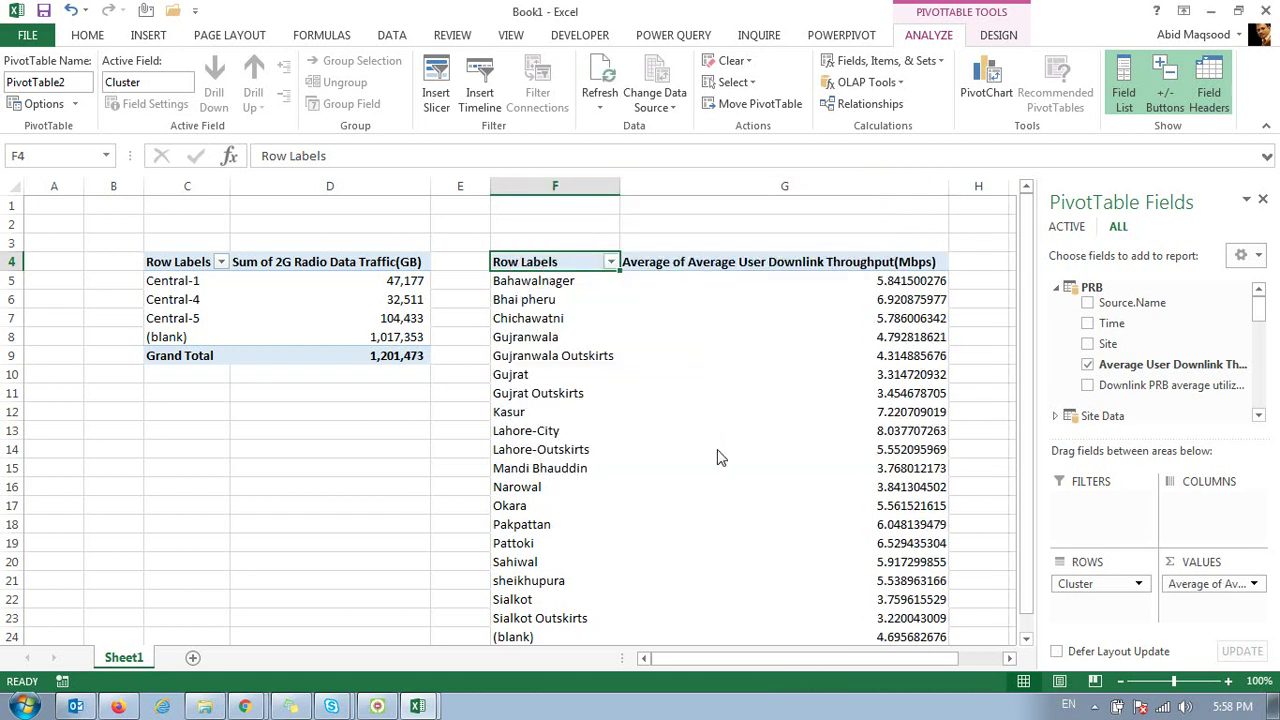
Step: Review the second pivot's average throughput values and the cluster names in F6:F15
left_click(891, 281)
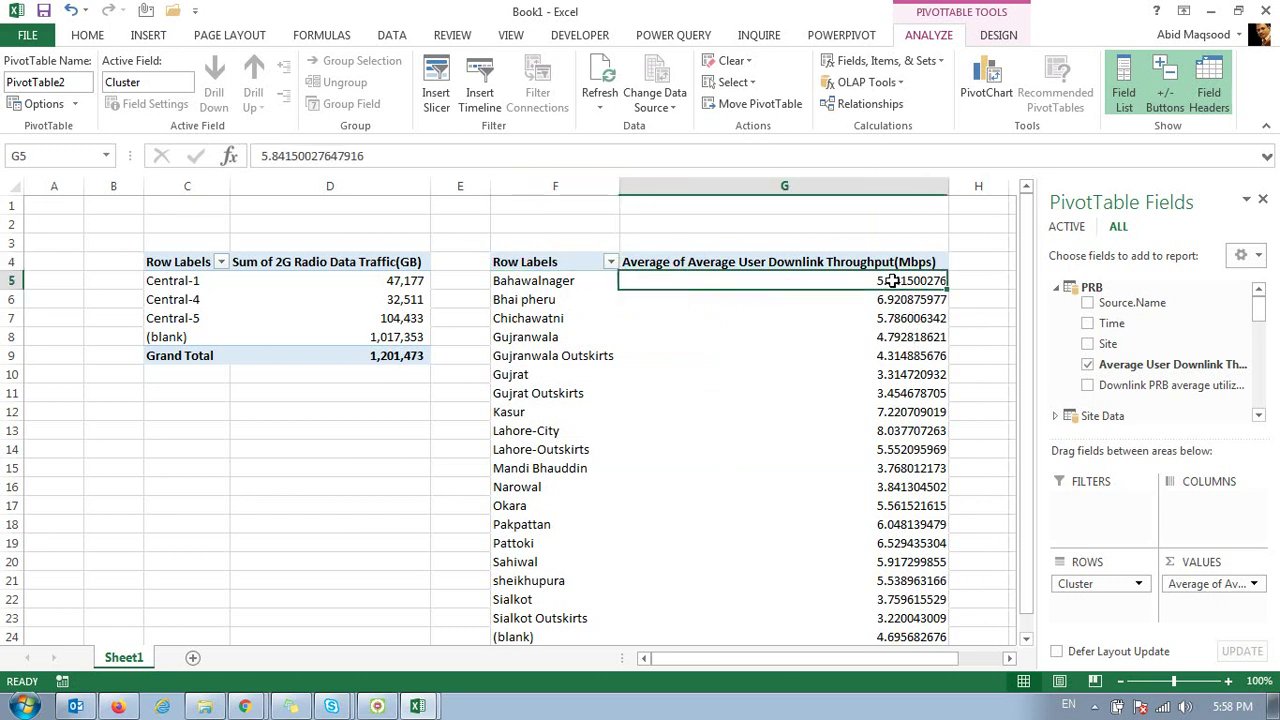
scroll(894, 344, "down", 6)
scroll(894, 344, "up", 2)
scroll(894, 344, "up", 4)
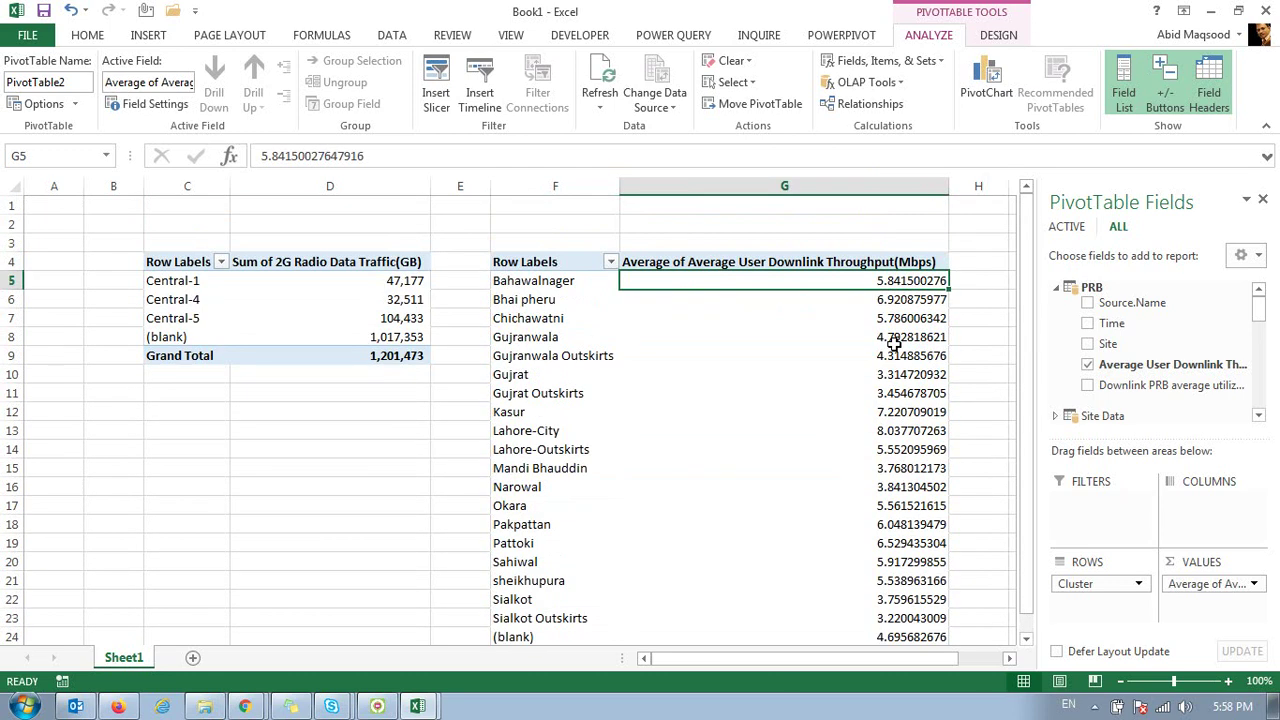
left_click_drag(540, 299, 540, 468)
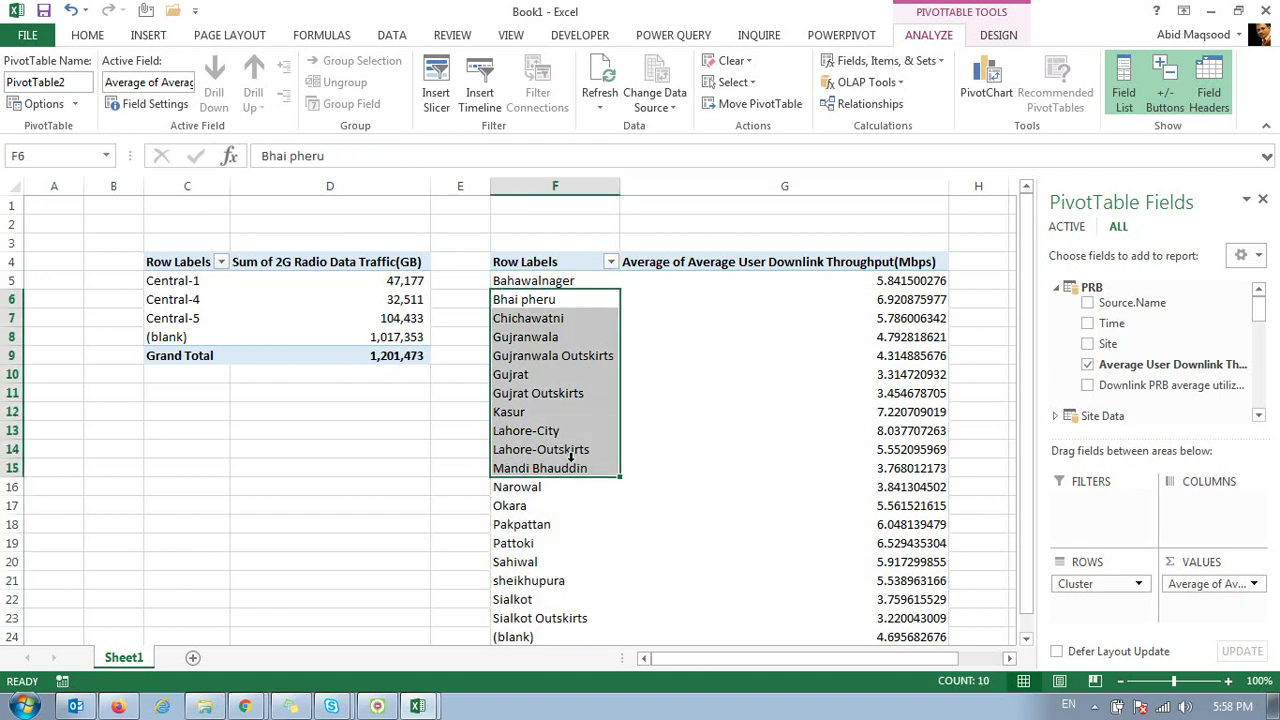
Step: Replace Sub_Region with Cluster in the first pivot table's rows
left_click(368, 318)
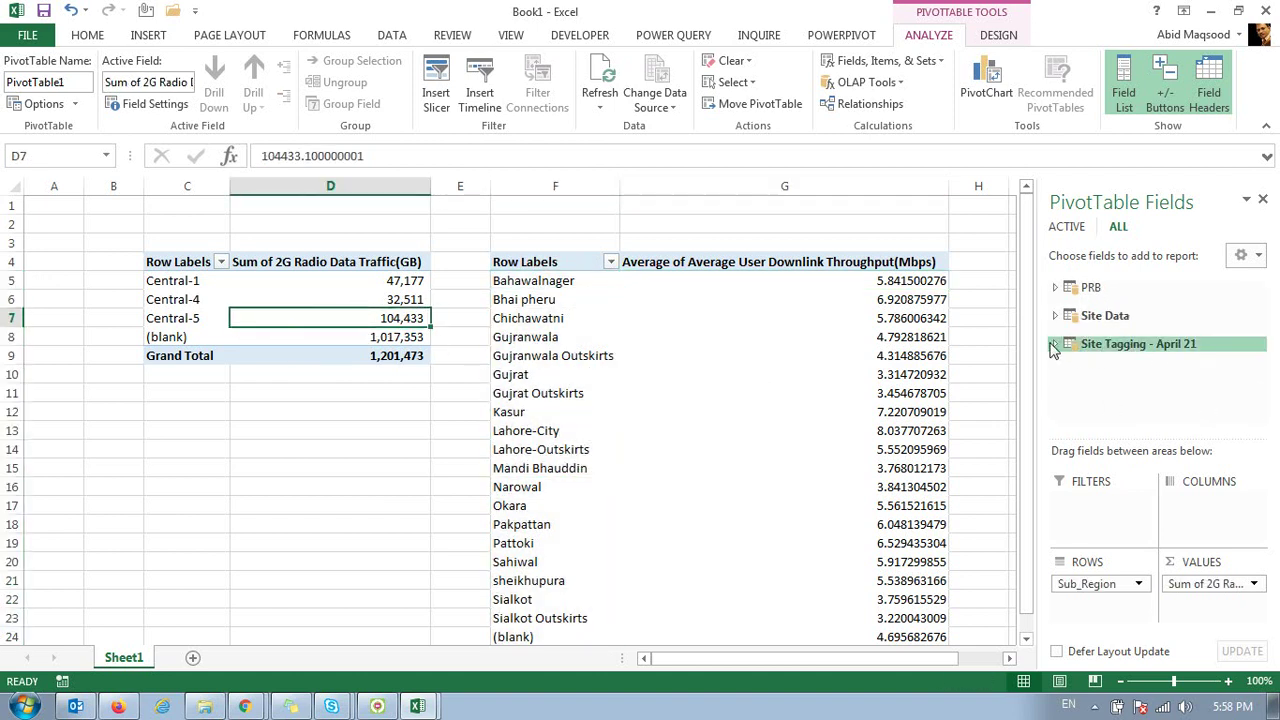
left_click(1055, 343)
left_click(1087, 405)
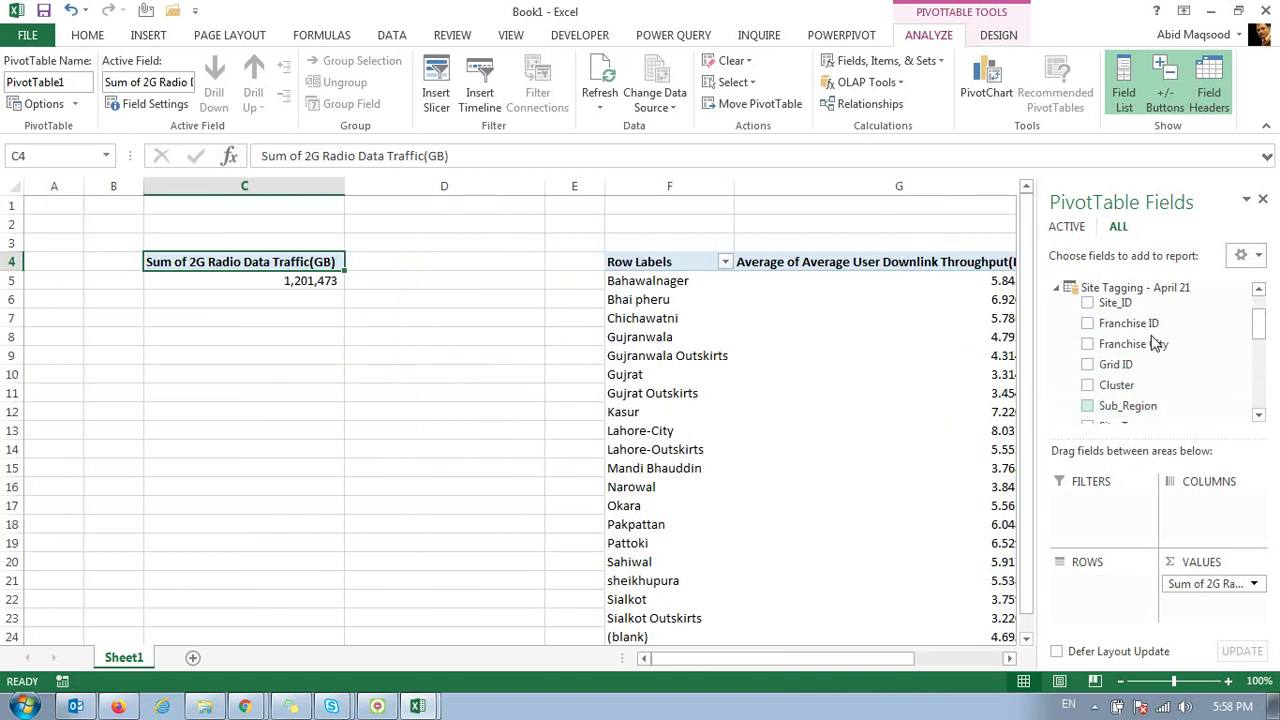
mouse_move(1110, 385)
left_mouse_down()
mouse_move(1118, 548)
mouse_move(1100, 590)
left_mouse_up()
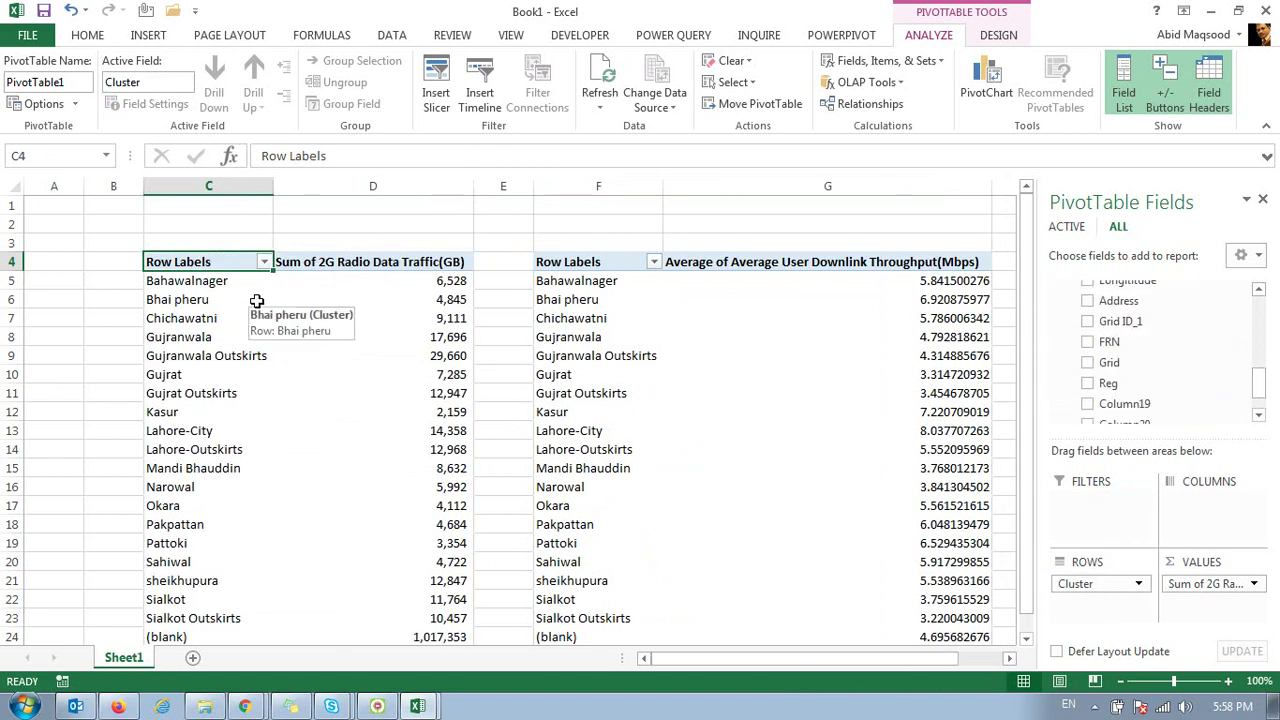
Step: Compare clusters such as Bahawalnager and Gujrat across the two pivot tables
left_click(257, 299)
left_click(806, 357)
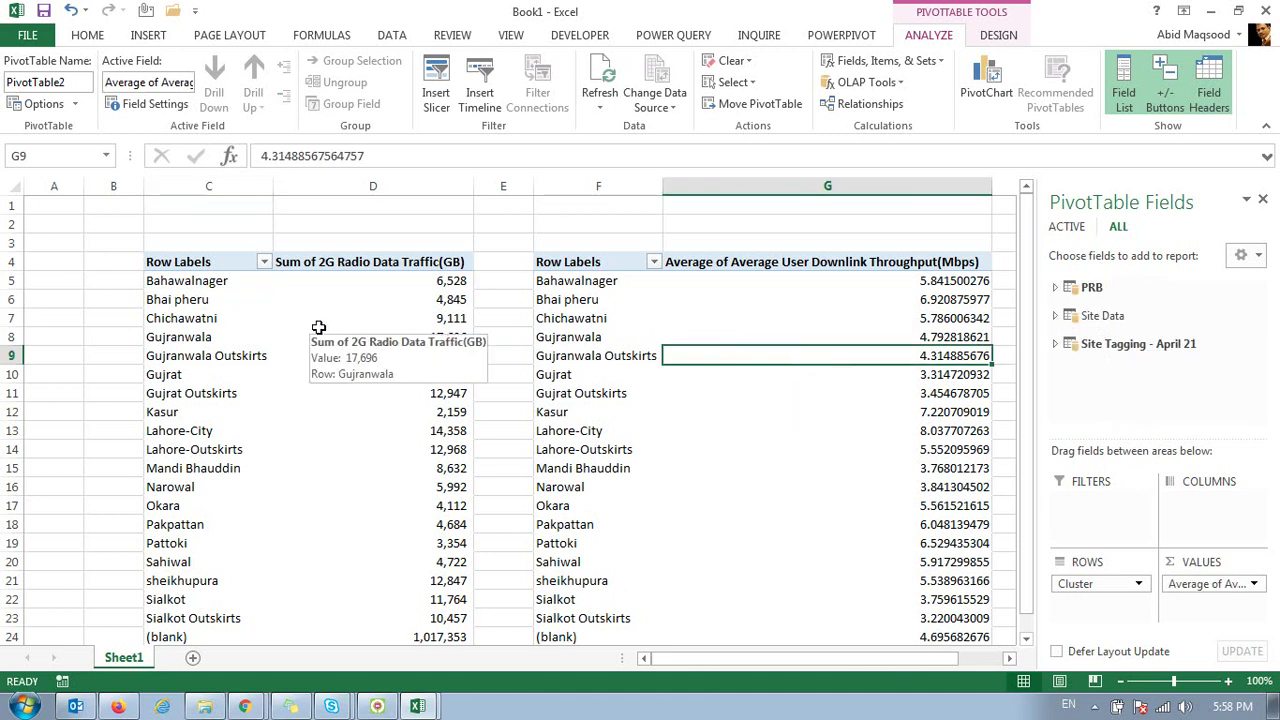
left_click_drag(768, 283, 770, 300)
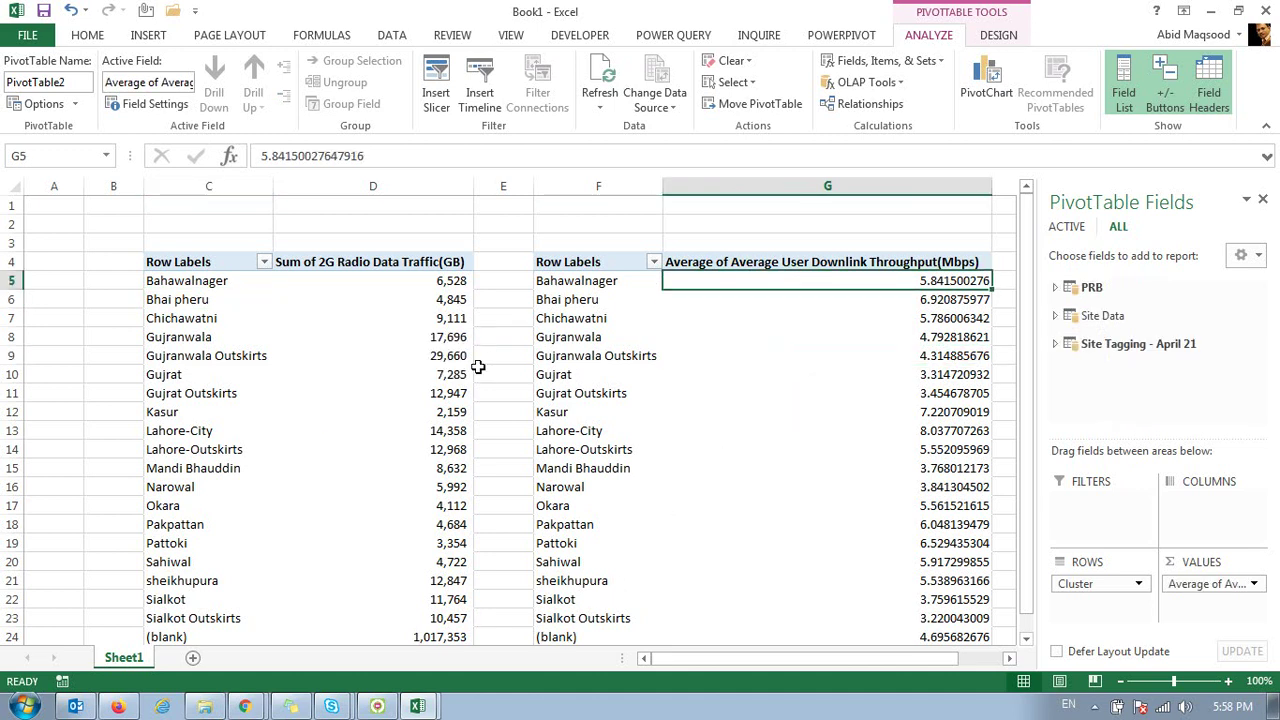
left_click_drag(368, 360, 371, 380)
scroll(537, 337, "down", 3)
scroll(569, 285, "up", 3)
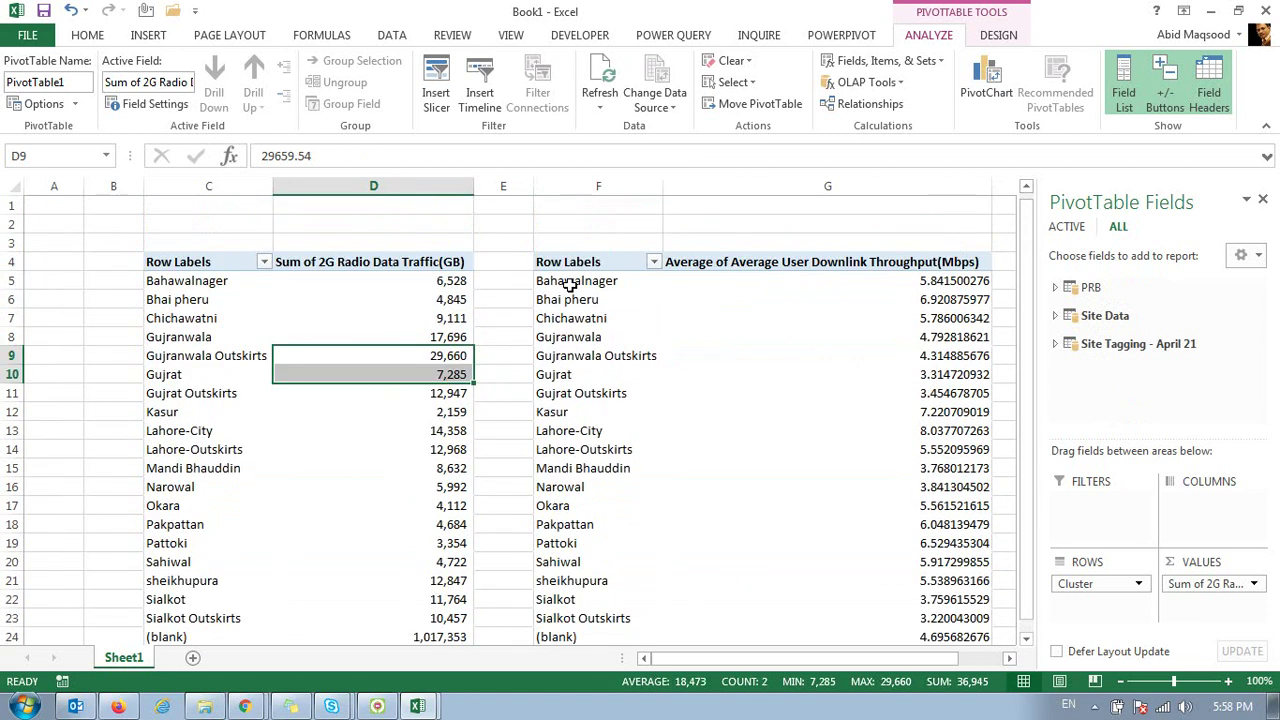
left_click(221, 261)
left_click(215, 286)
left_click(579, 283)
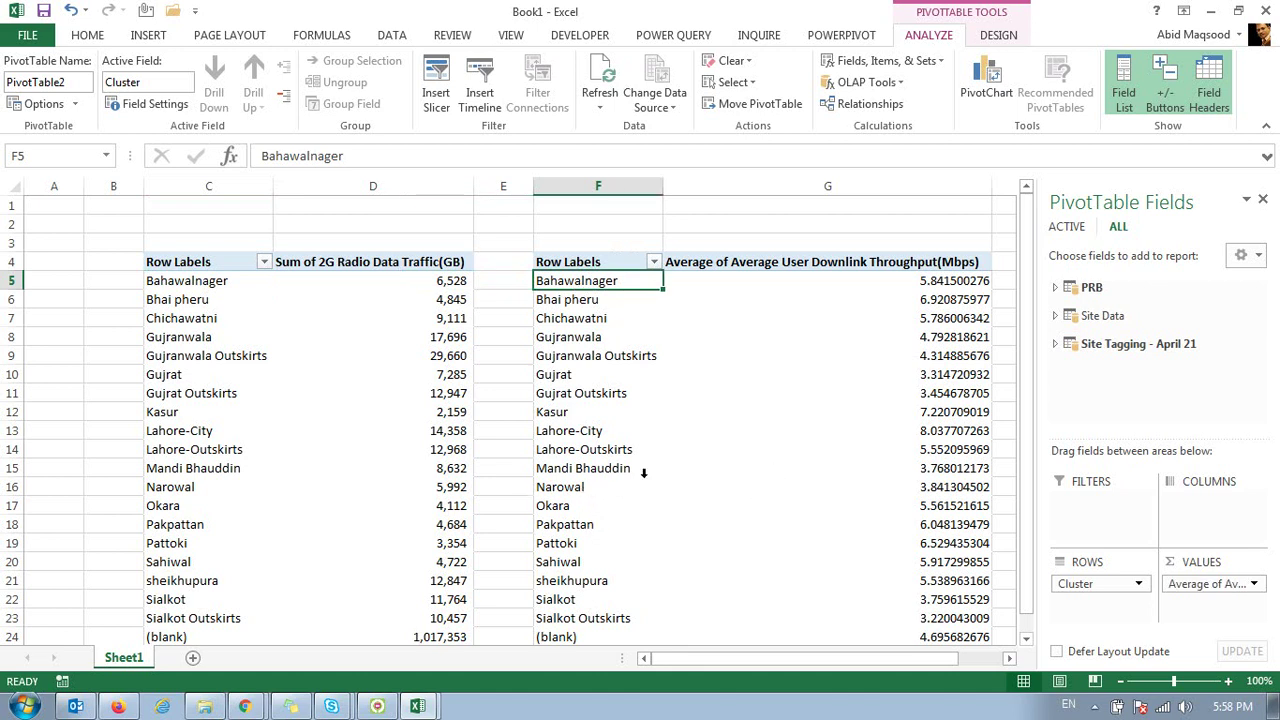
left_click(328, 376)
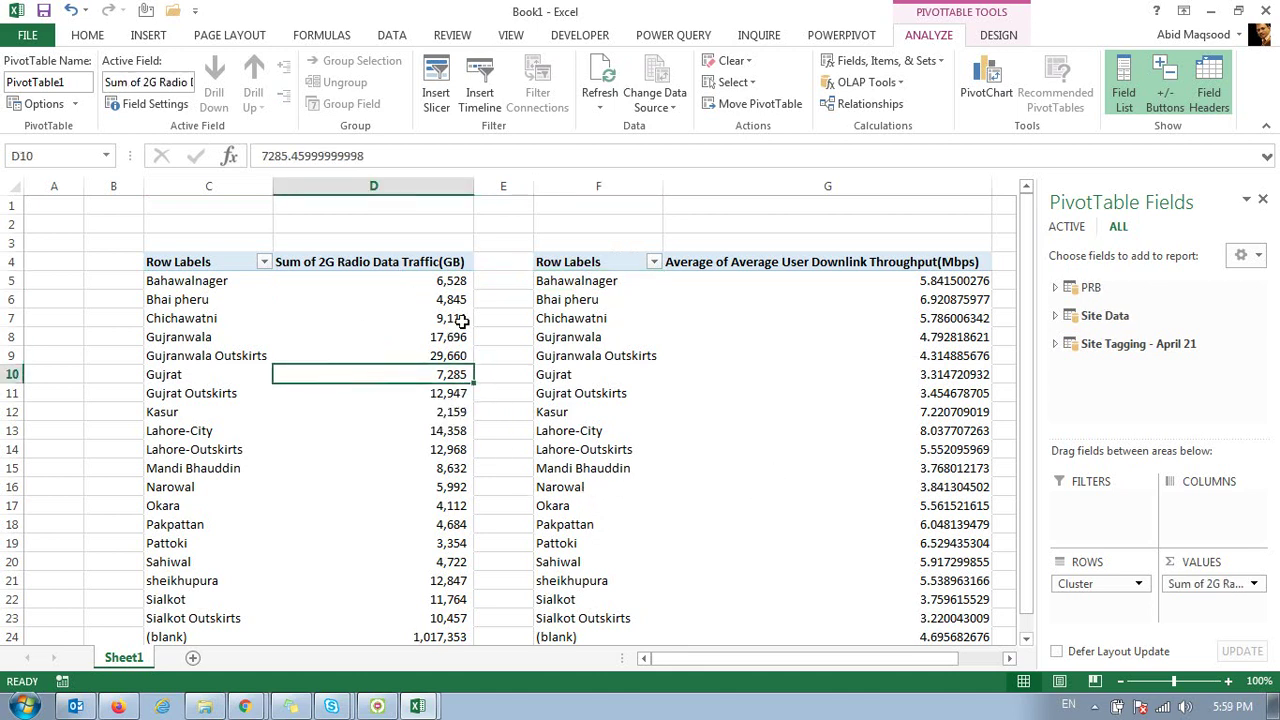
Step: Insert a Sub_Region slicer from Site Tagging and move it to the right of both pivot tables
left_click(162, 38)
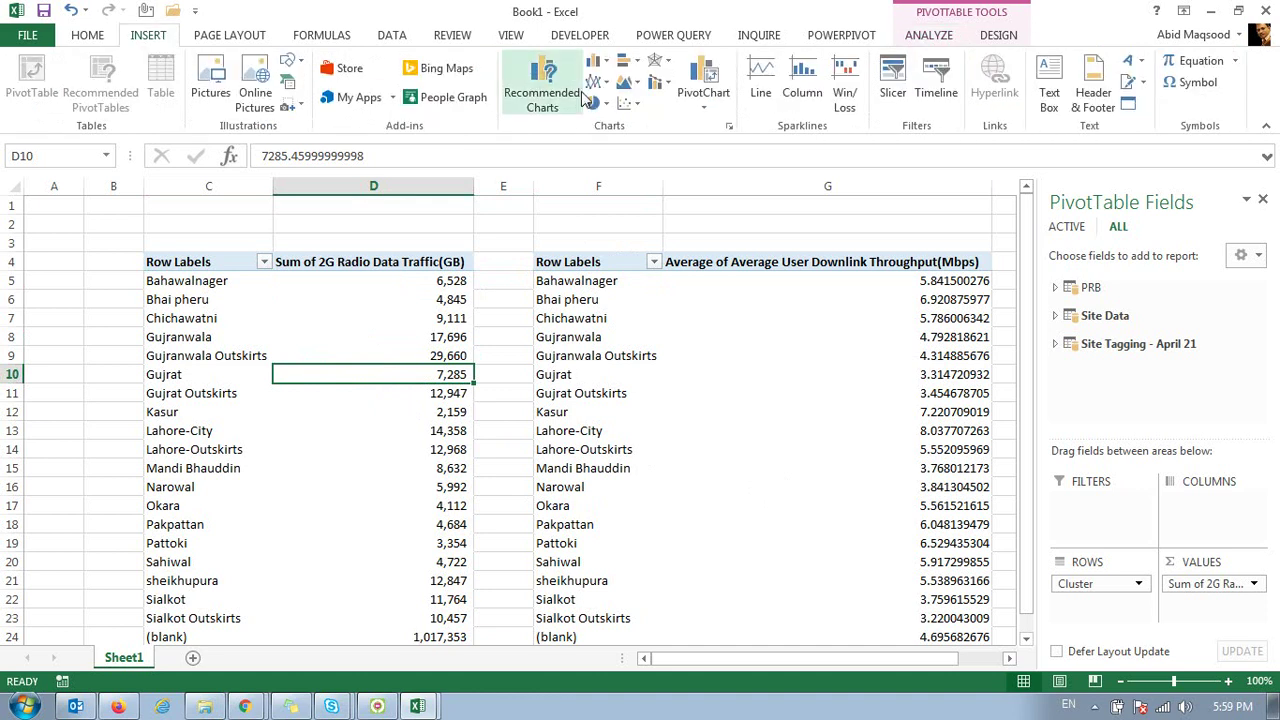
left_click(910, 93)
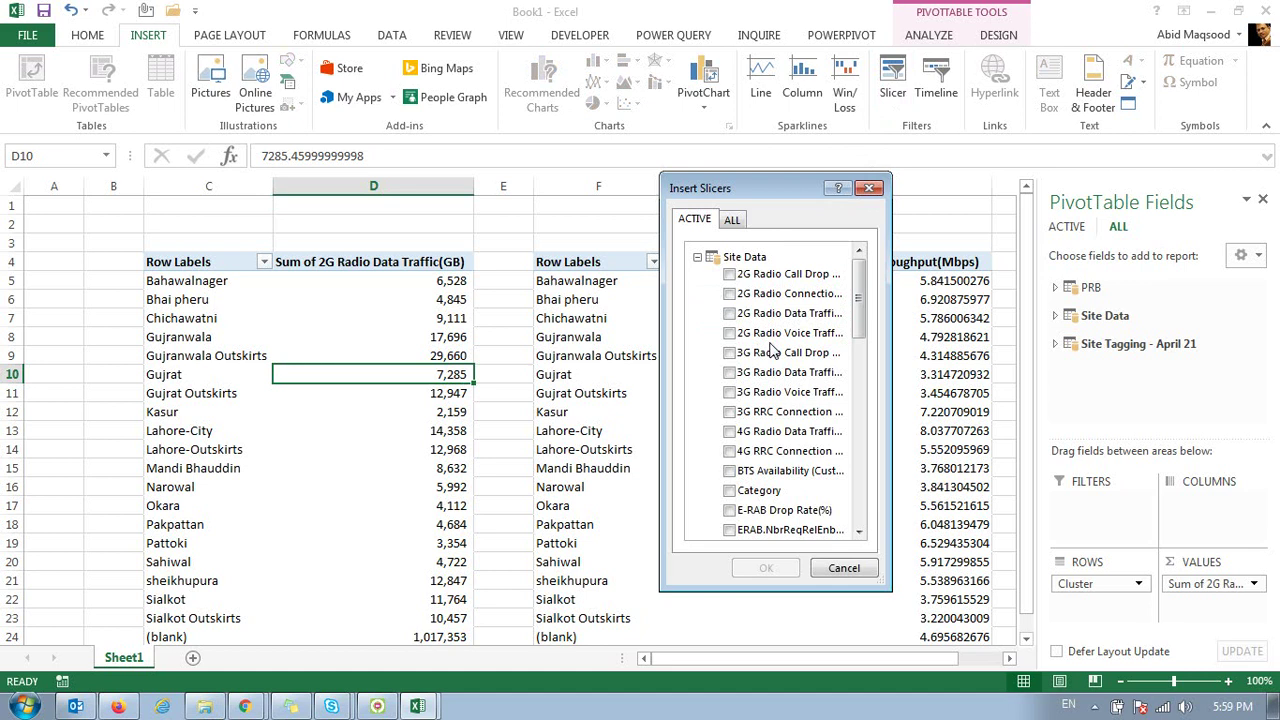
left_click_drag(858, 307, 865, 451)
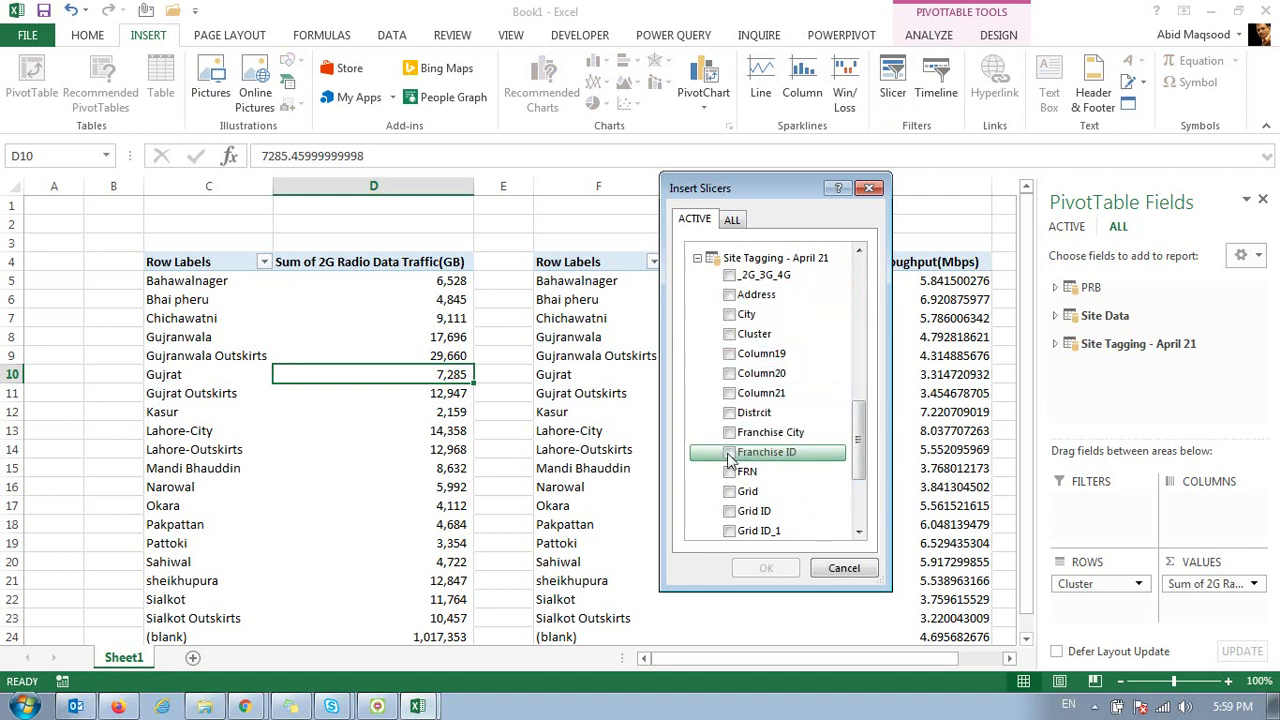
left_click_drag(858, 416, 862, 470)
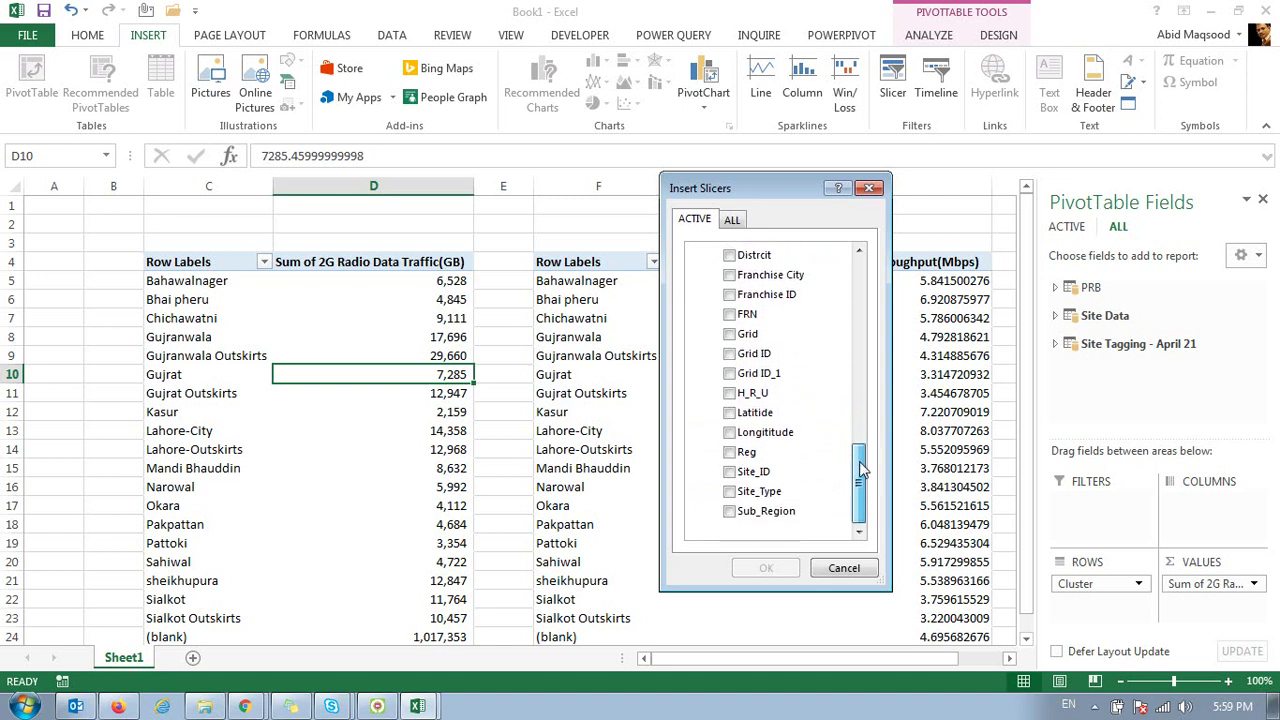
left_click(729, 512)
mouse_move(860, 500)
left_mouse_down()
mouse_move(862, 478)
mouse_move(875, 502)
left_mouse_up()
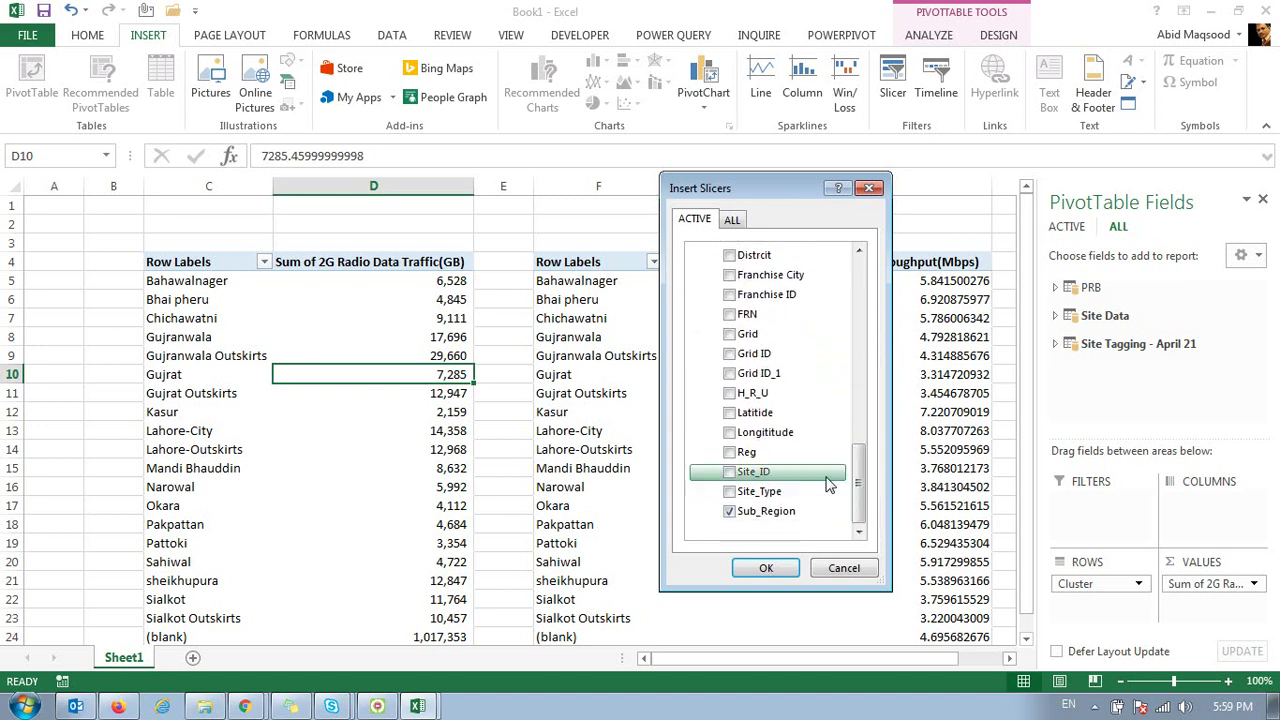
left_click(766, 568)
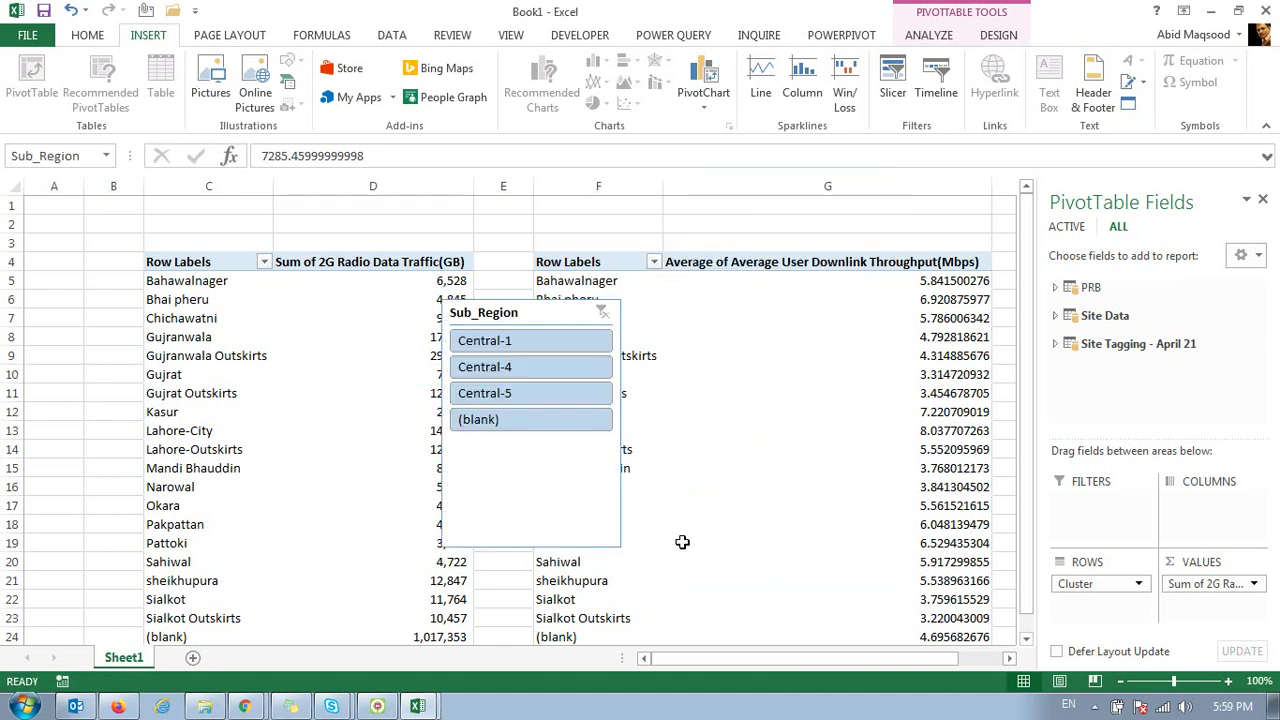
left_click_drag(511, 316, 1088, 224)
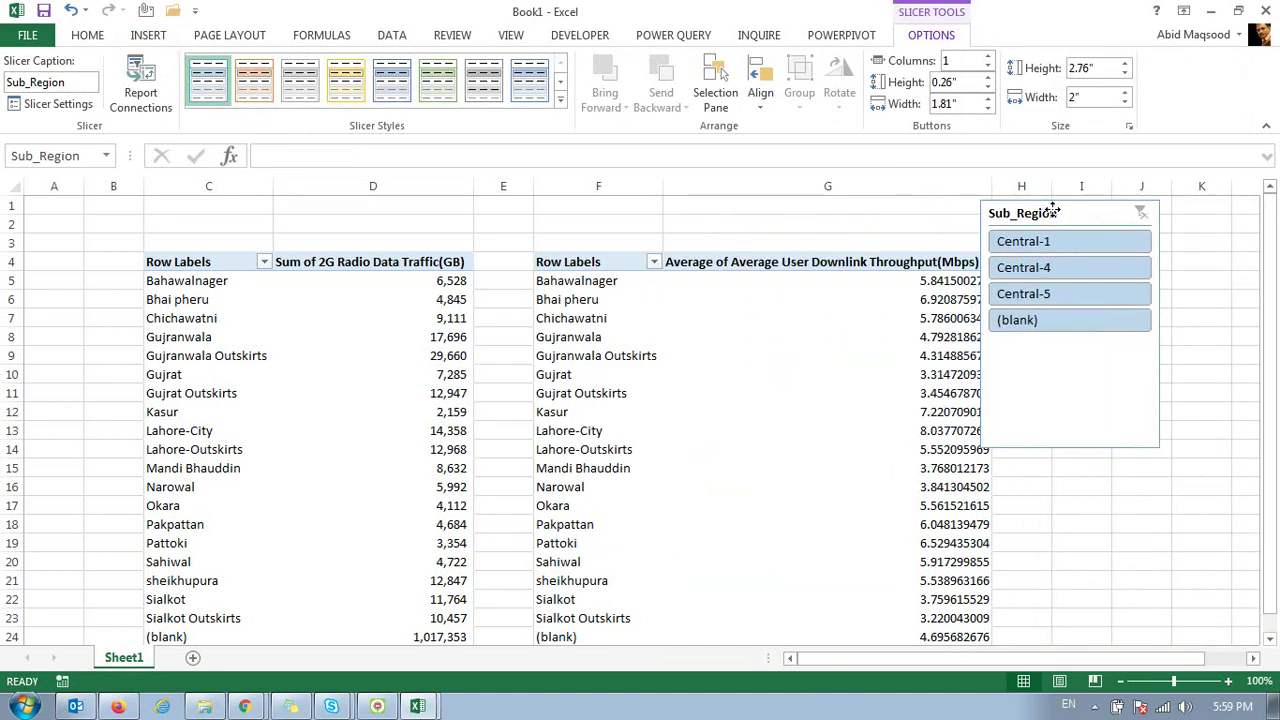
Step: Test the slicer's Central-5, Central-4, Central-1 and (blank) items, then clear the filter
left_click(1105, 303)
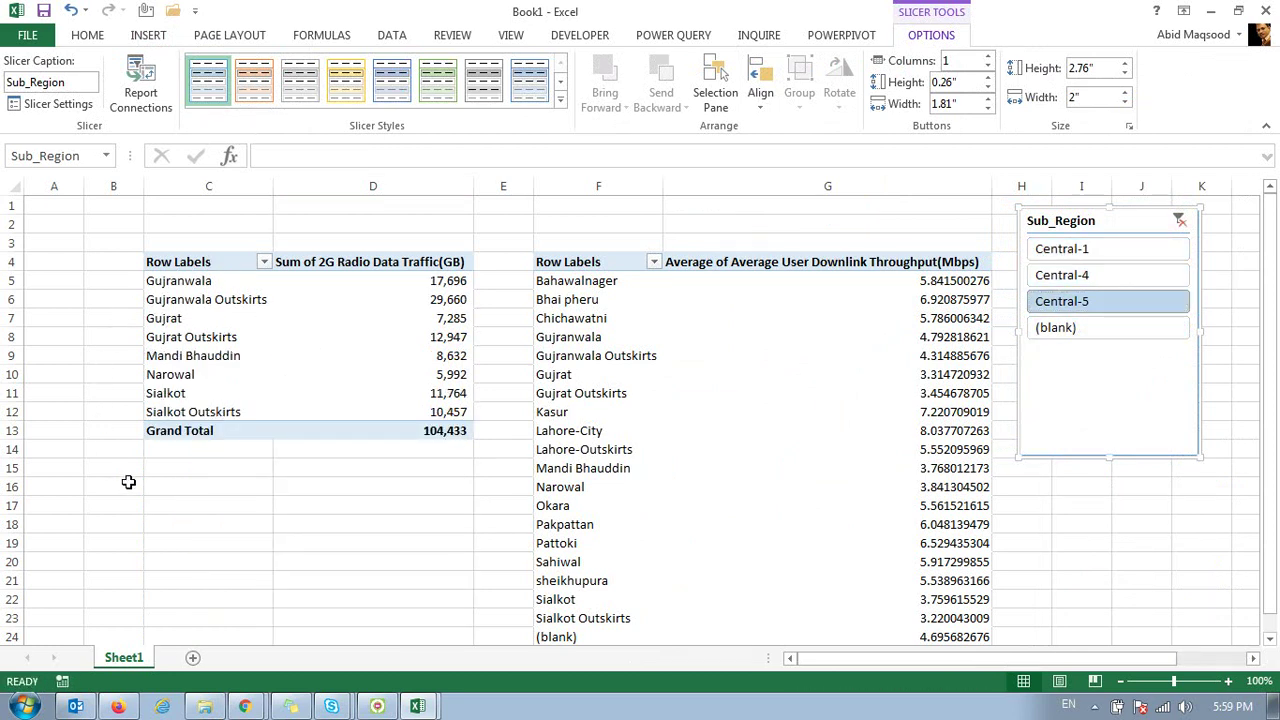
left_click(1112, 275)
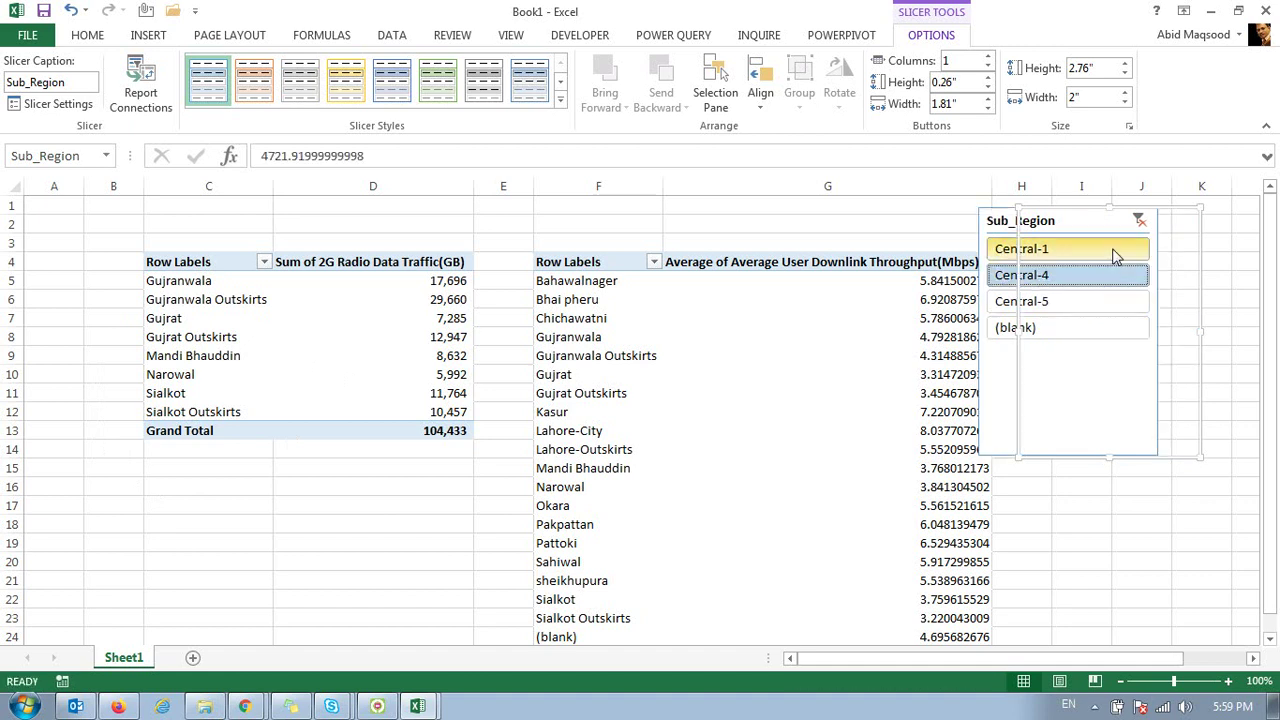
left_click(1116, 256)
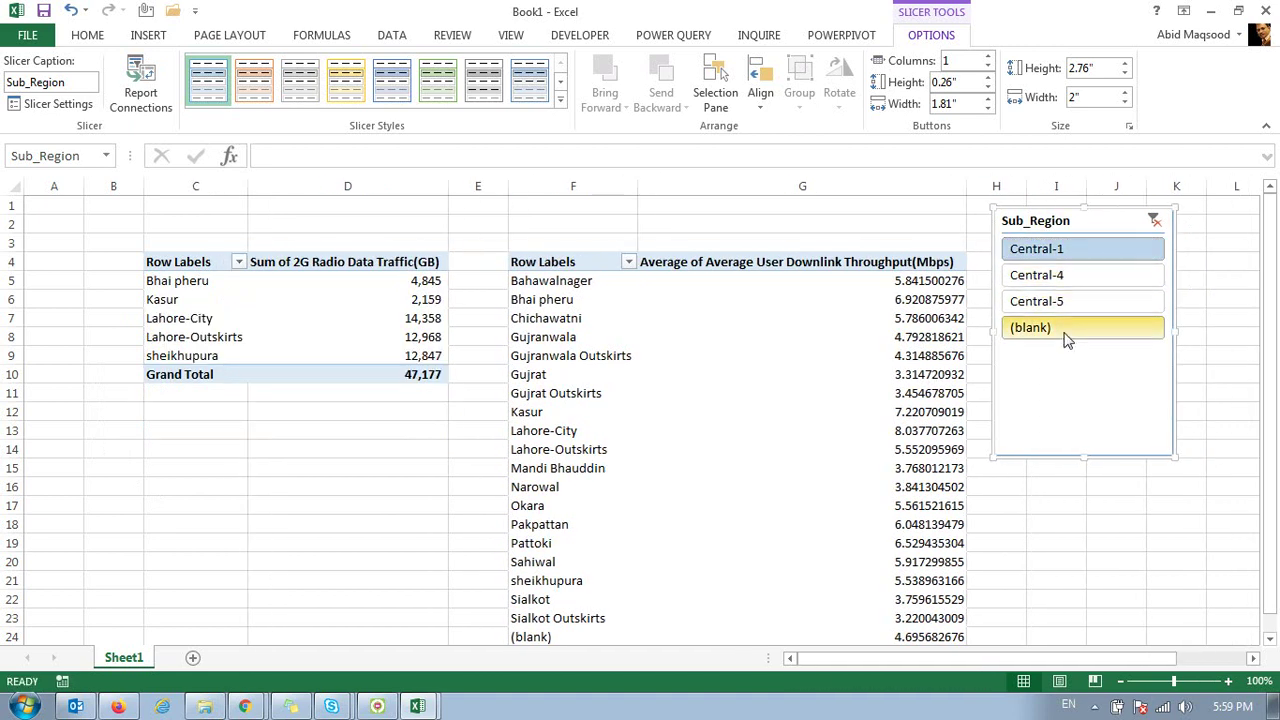
left_click(1062, 330)
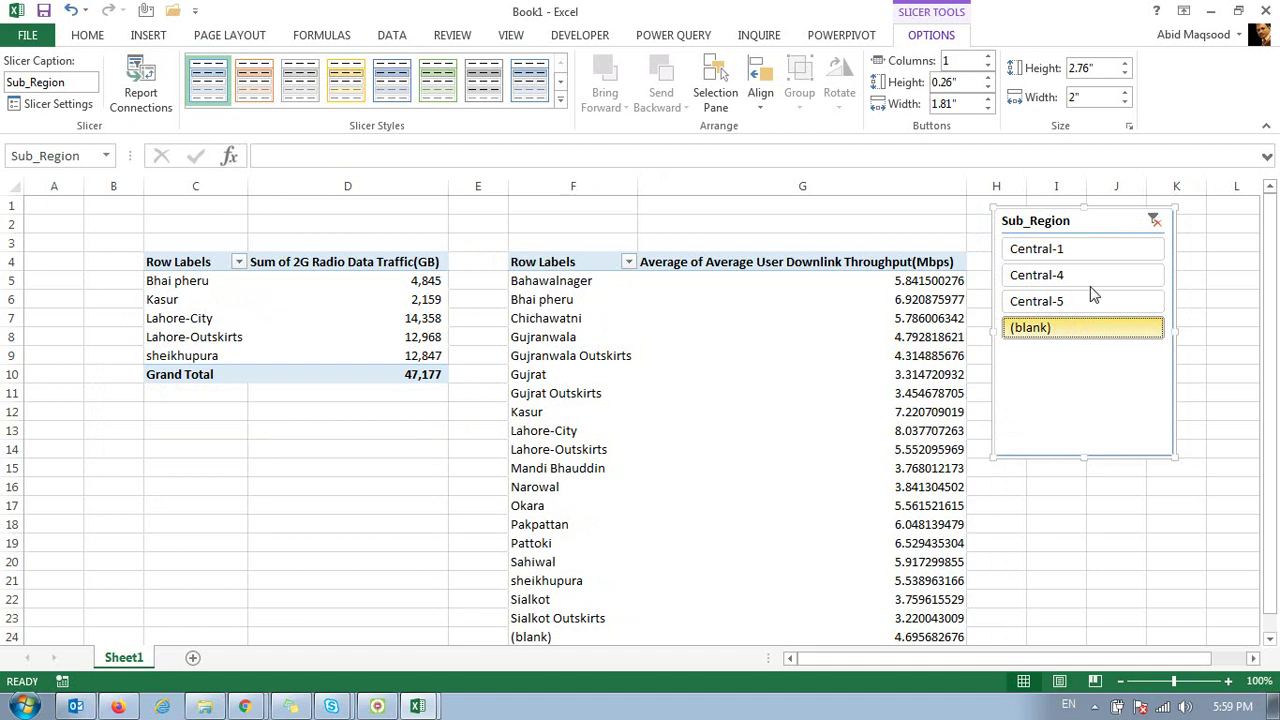
left_click(1136, 220)
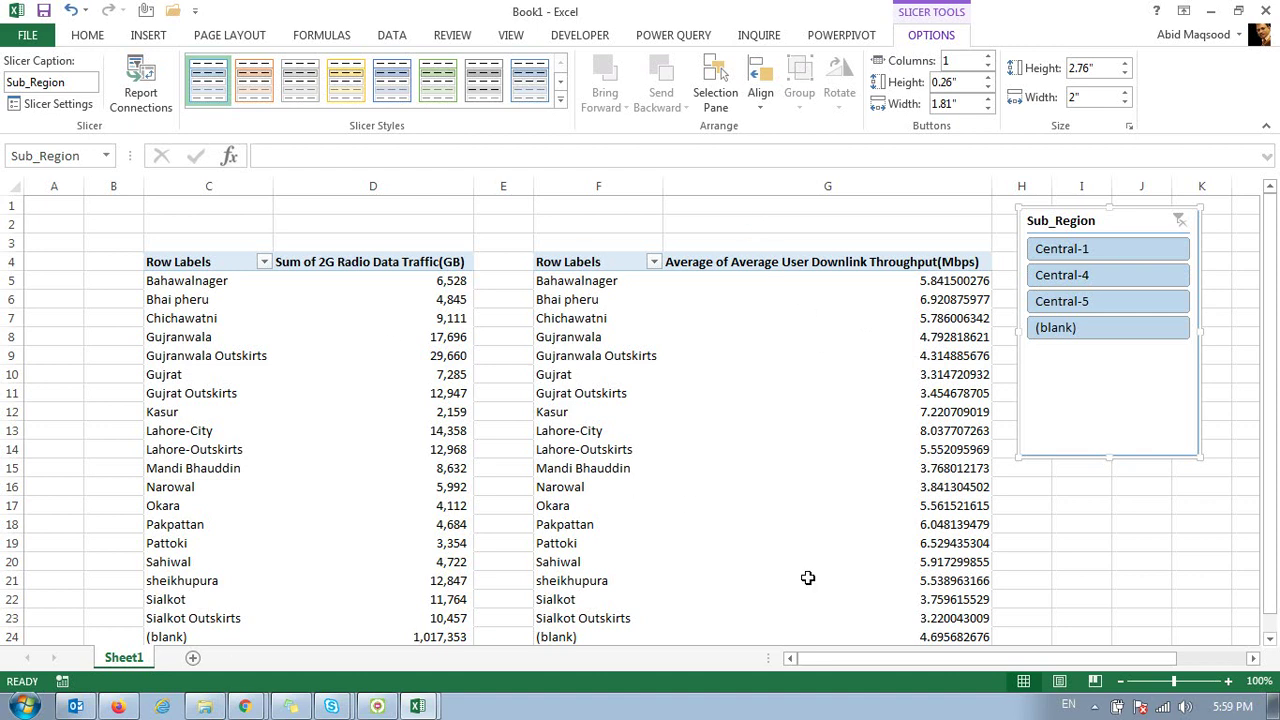
Step: Connect the slicer to PivotTable2 through Report Connections and test the shared filter
right_click(1122, 376)
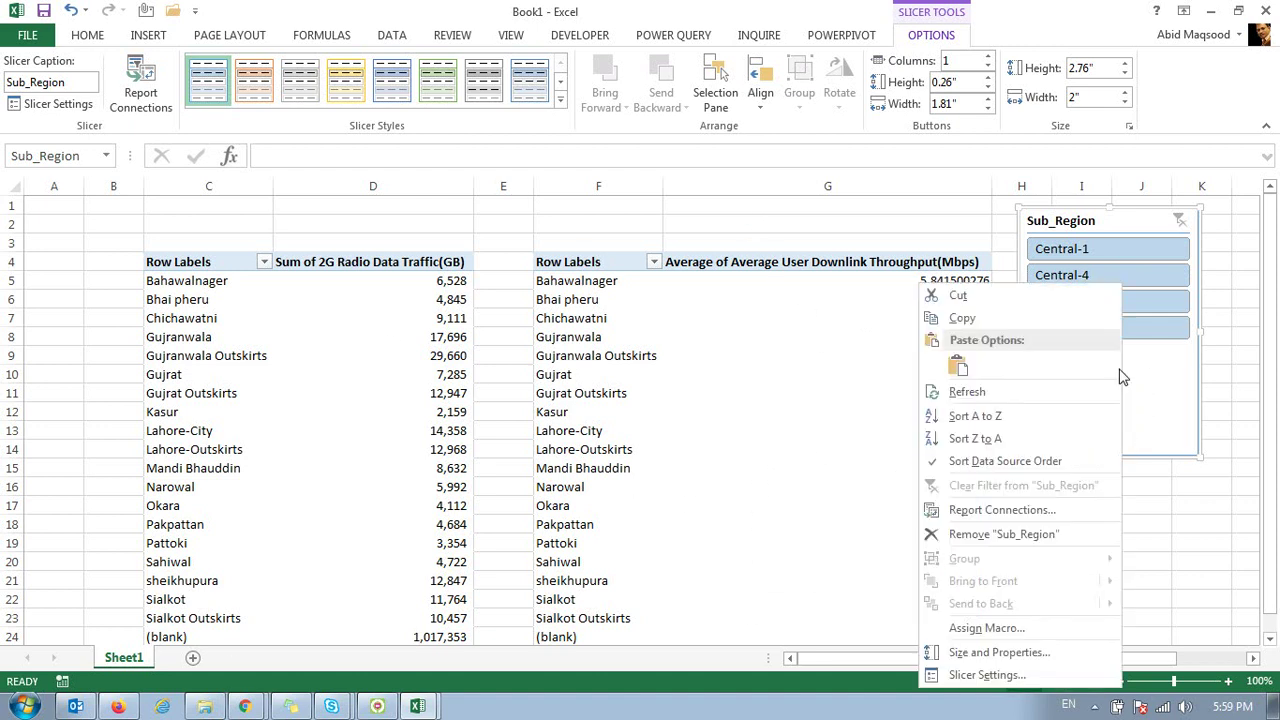
left_click(1001, 511)
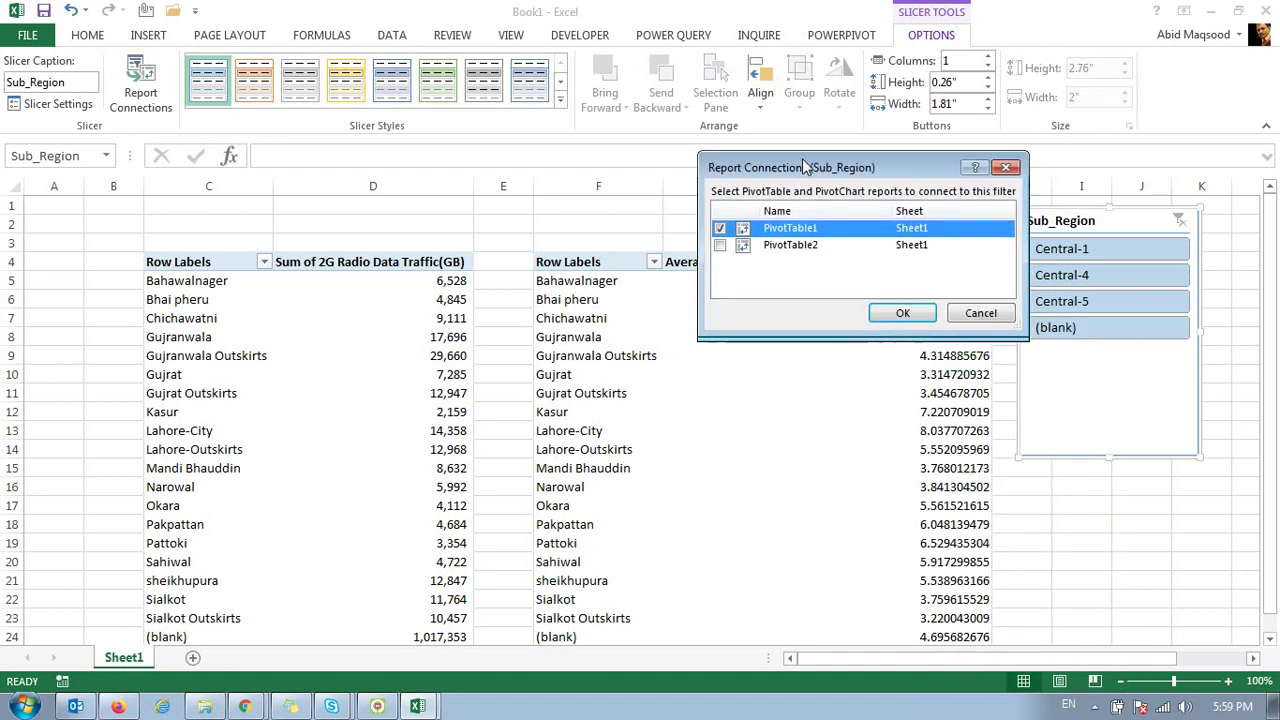
left_click_drag(807, 203, 805, 87)
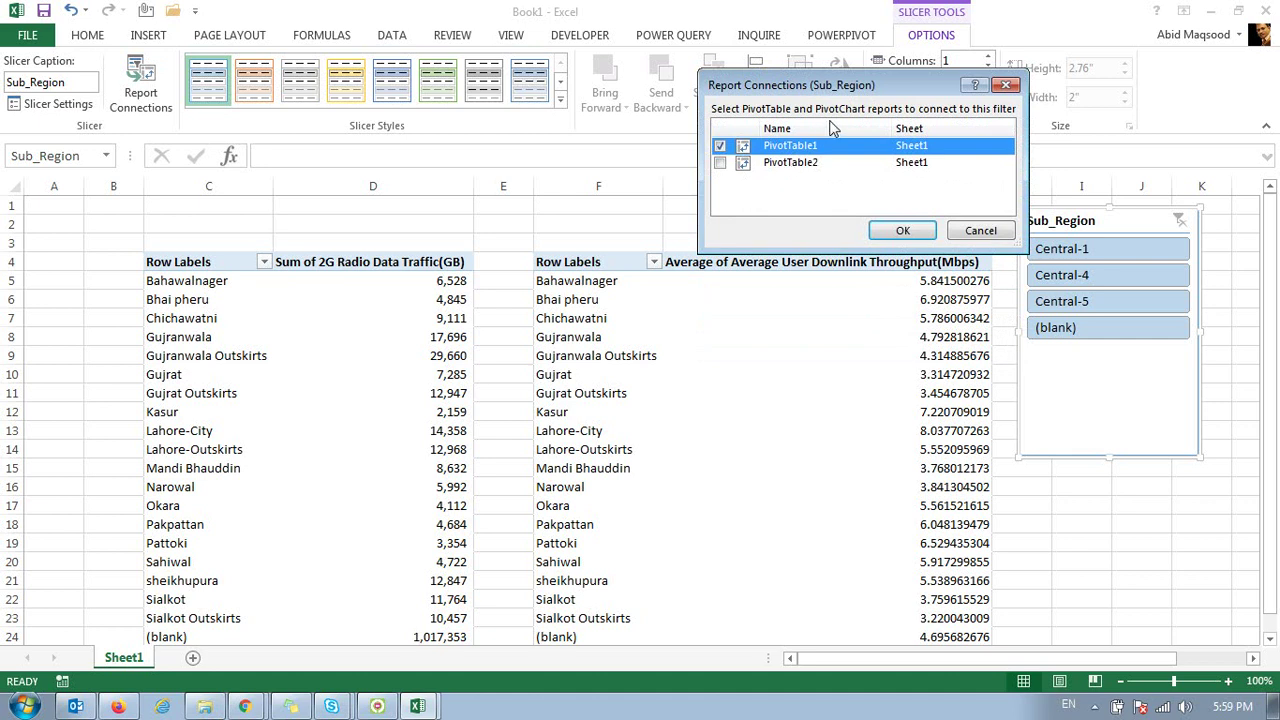
left_click(719, 162)
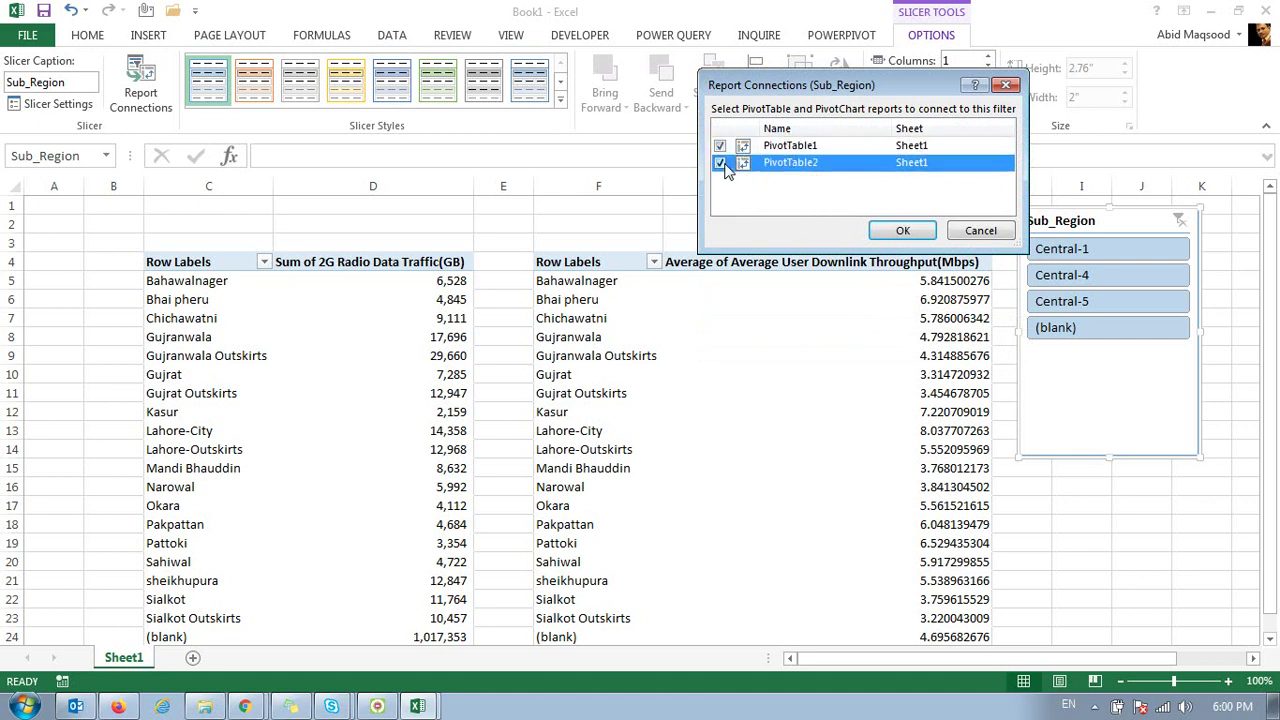
left_click(900, 230)
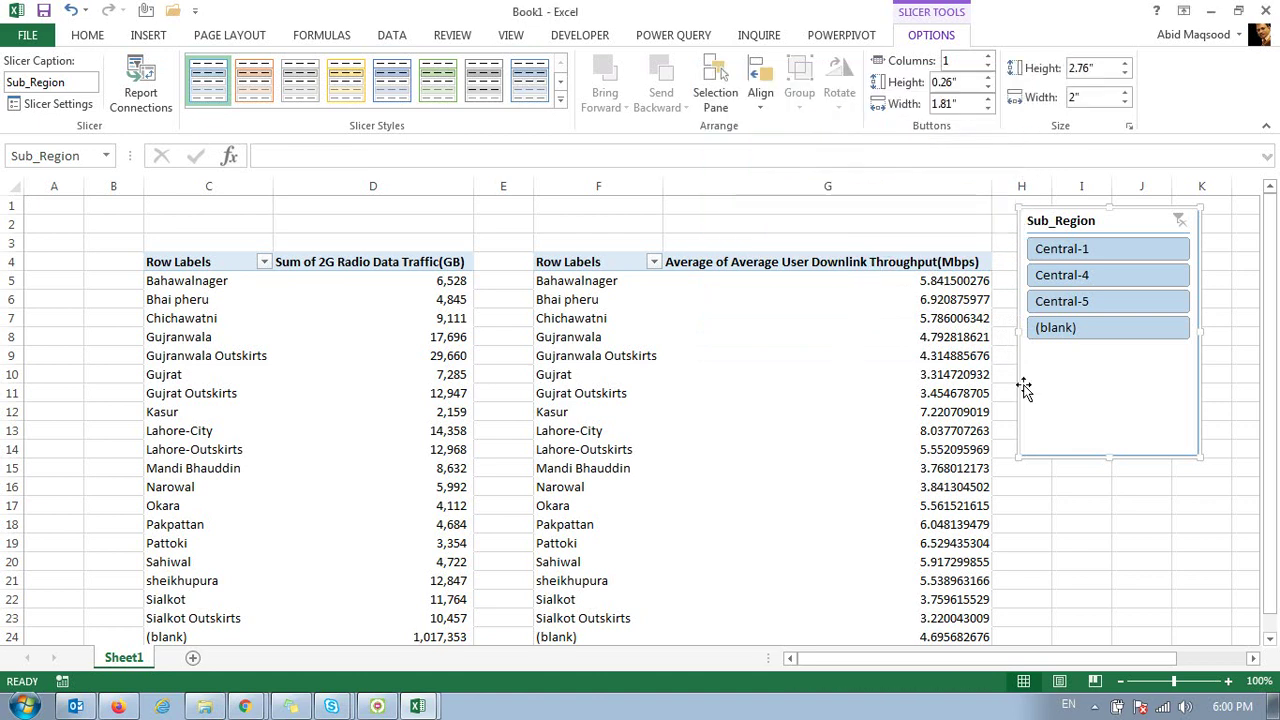
left_click(1080, 276)
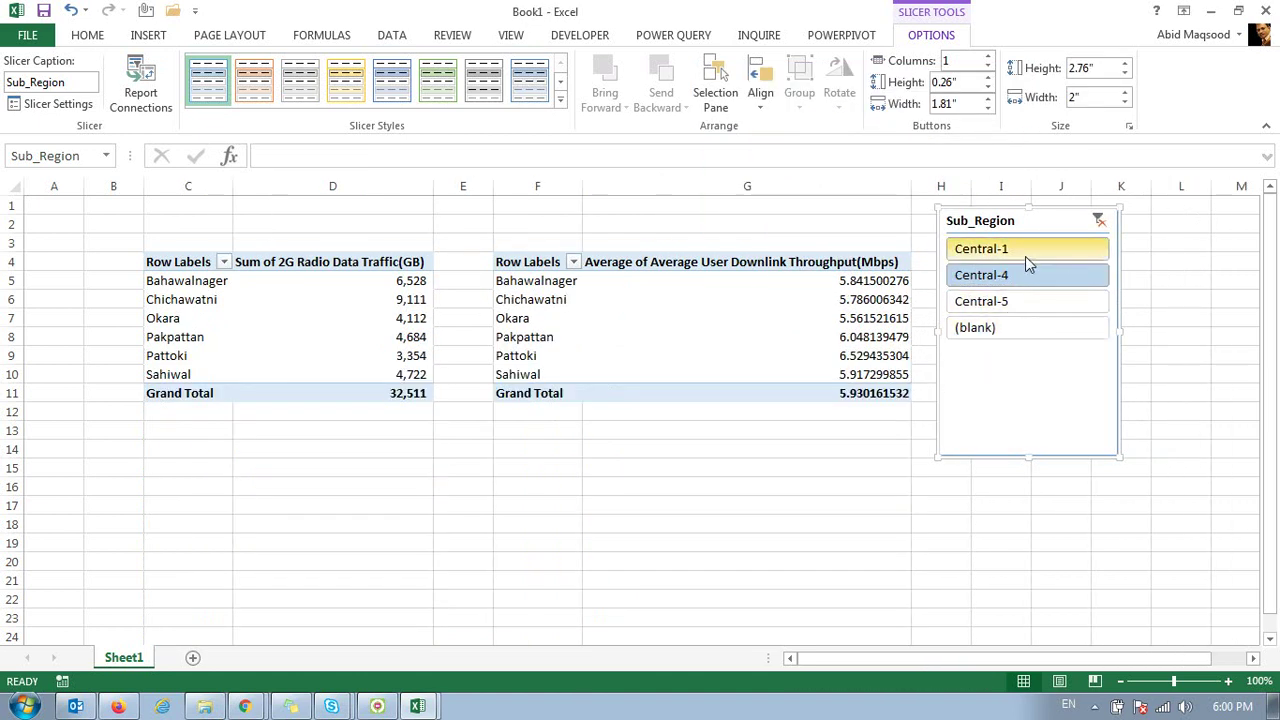
Step: Try the Central-5 and Central-4 filters on both pivot tables
left_click(1025, 250)
left_click(1030, 302, "ctrl")
left_click(1032, 302)
left_click(1070, 278)
Step: Turn on Hide items with no data in the slicer settings and nudge the slicer into place
right_click(1017, 220)
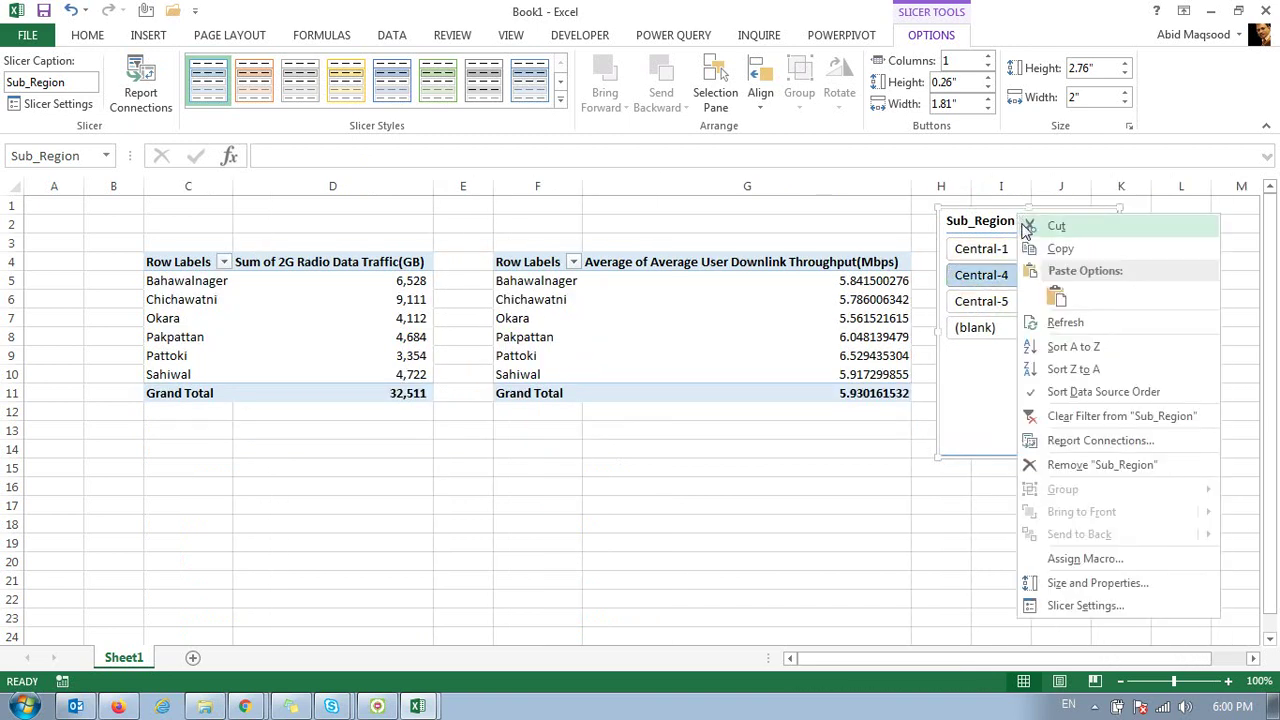
left_click(1045, 611)
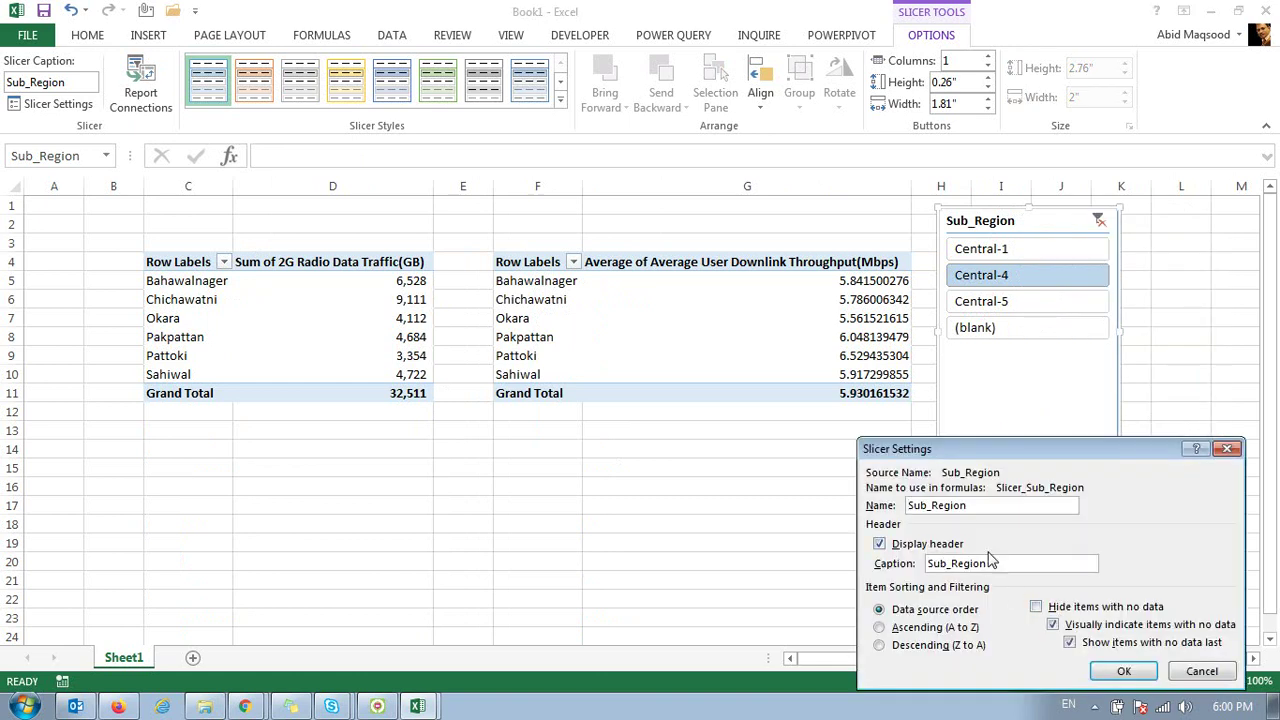
left_click(1072, 608)
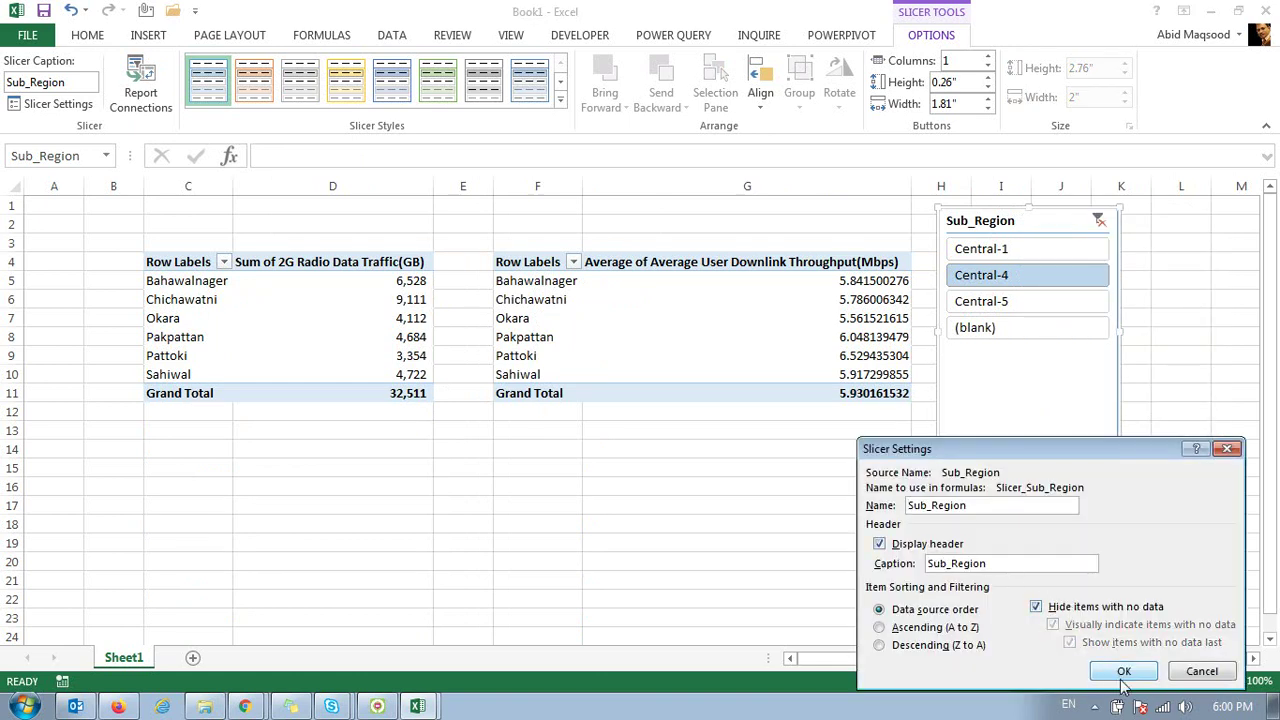
left_click(1124, 671)
left_click_drag(980, 230, 985, 221)
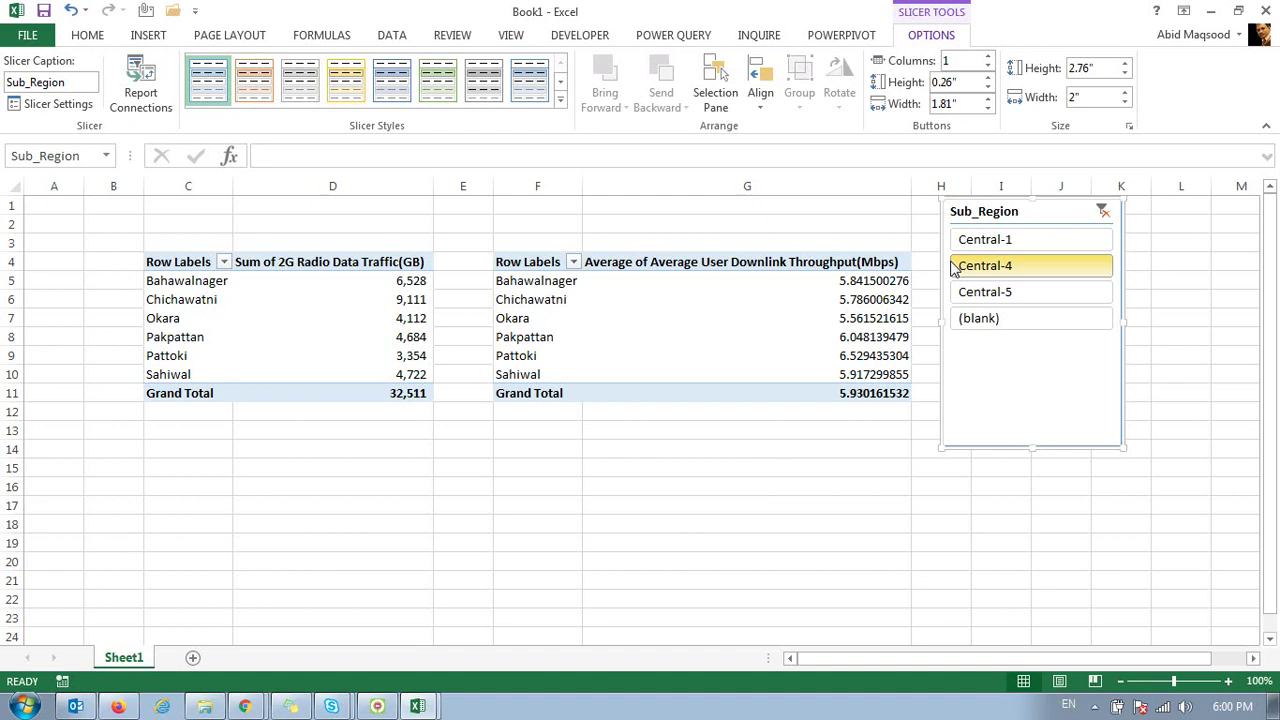
Step: Cycle through Central-4 and Central-1, leaving both pivot tables filtered to Central-5
left_click(955, 267)
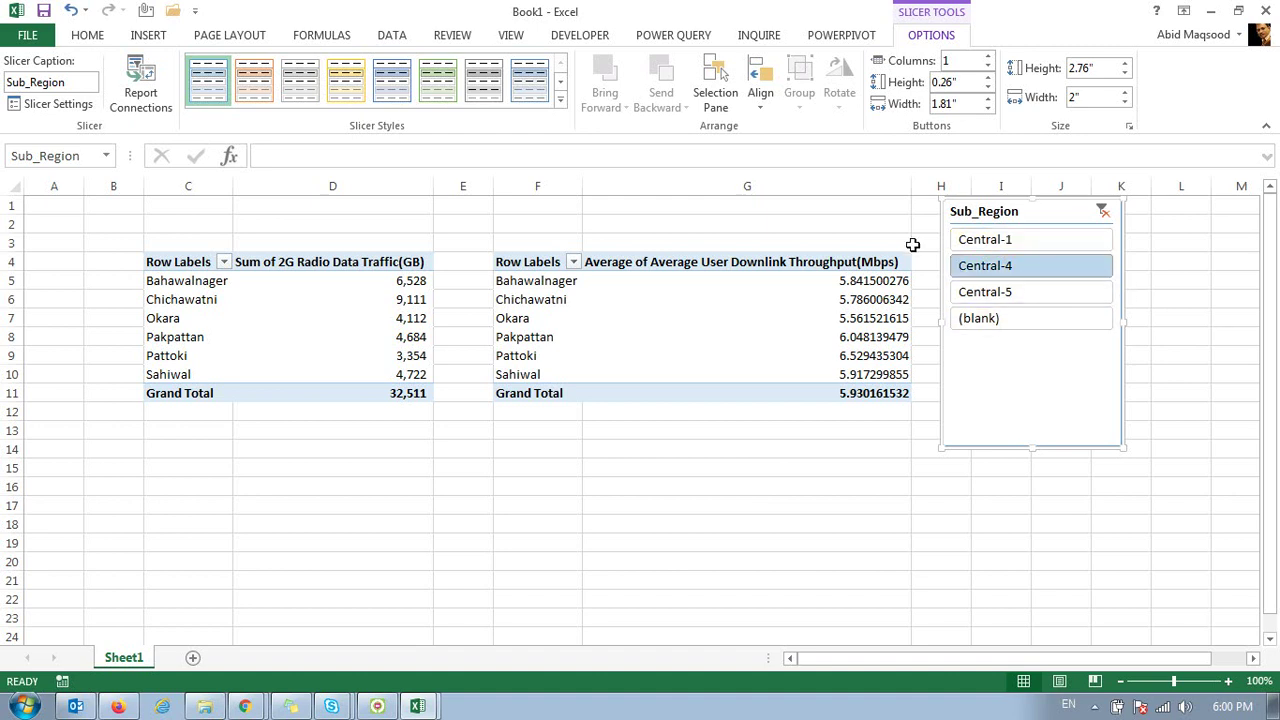
left_click(1008, 243)
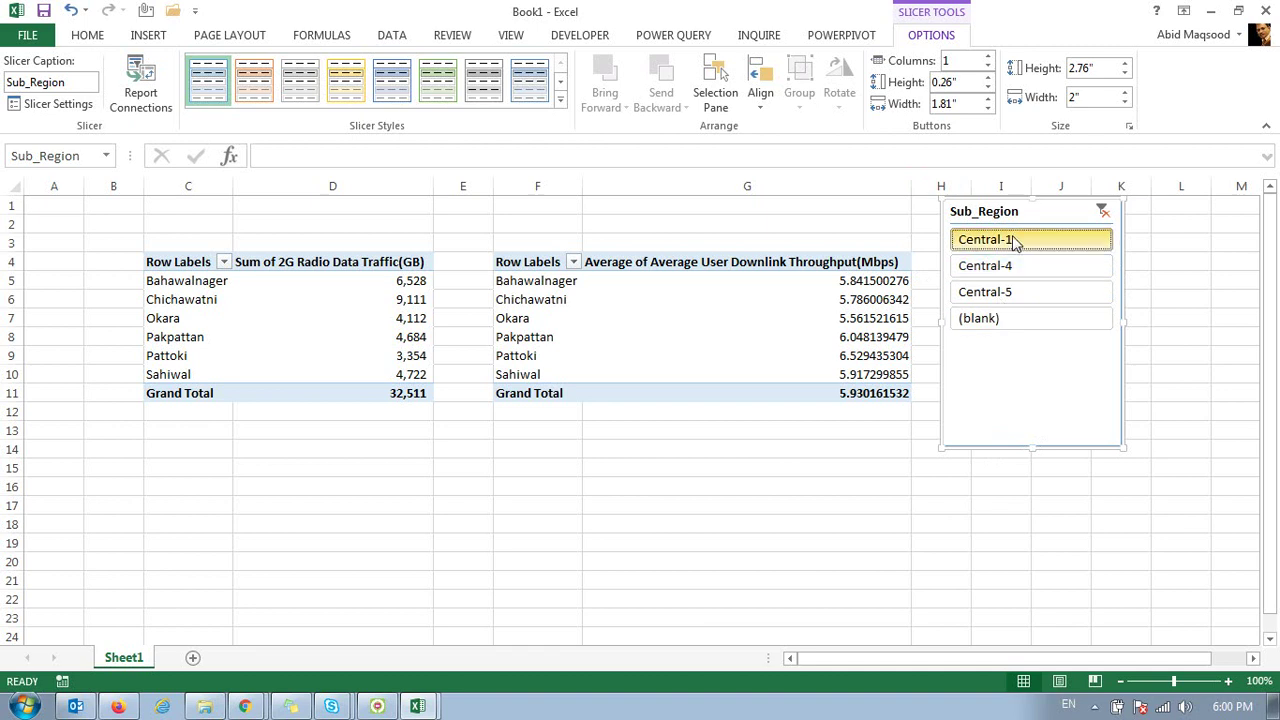
left_click(1010, 266)
left_click(1013, 292)
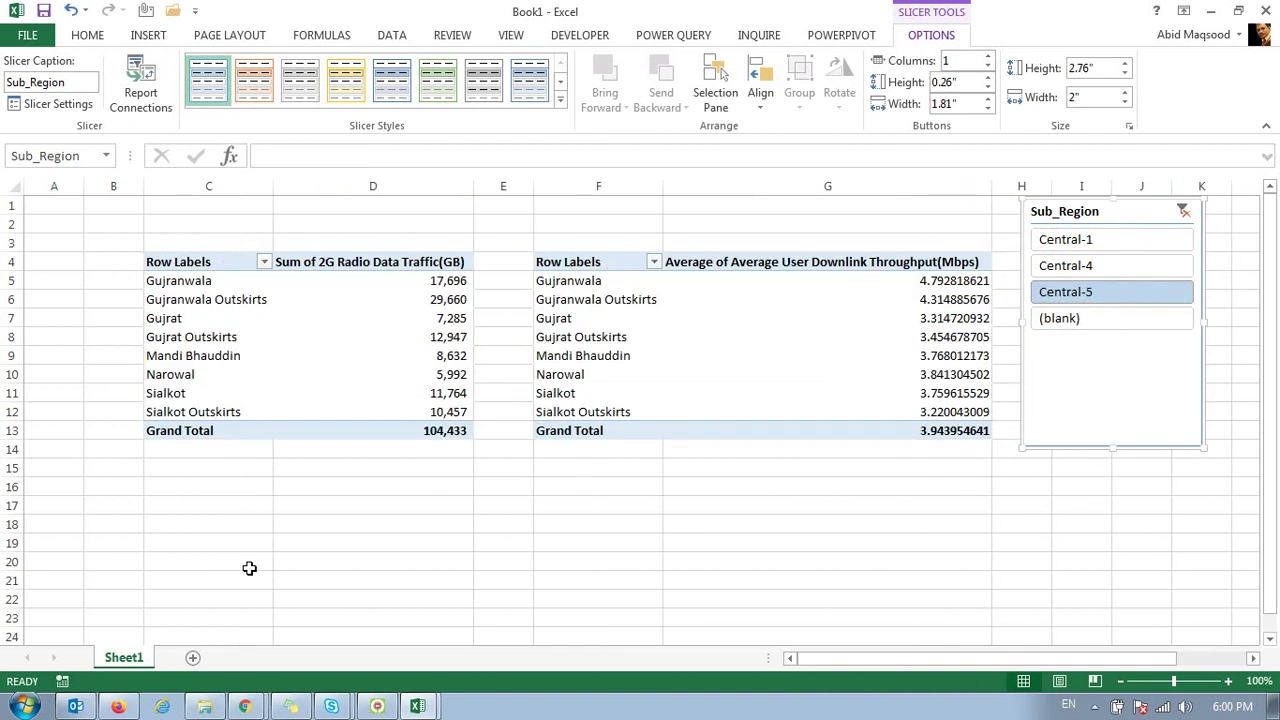
left_click(250, 563)
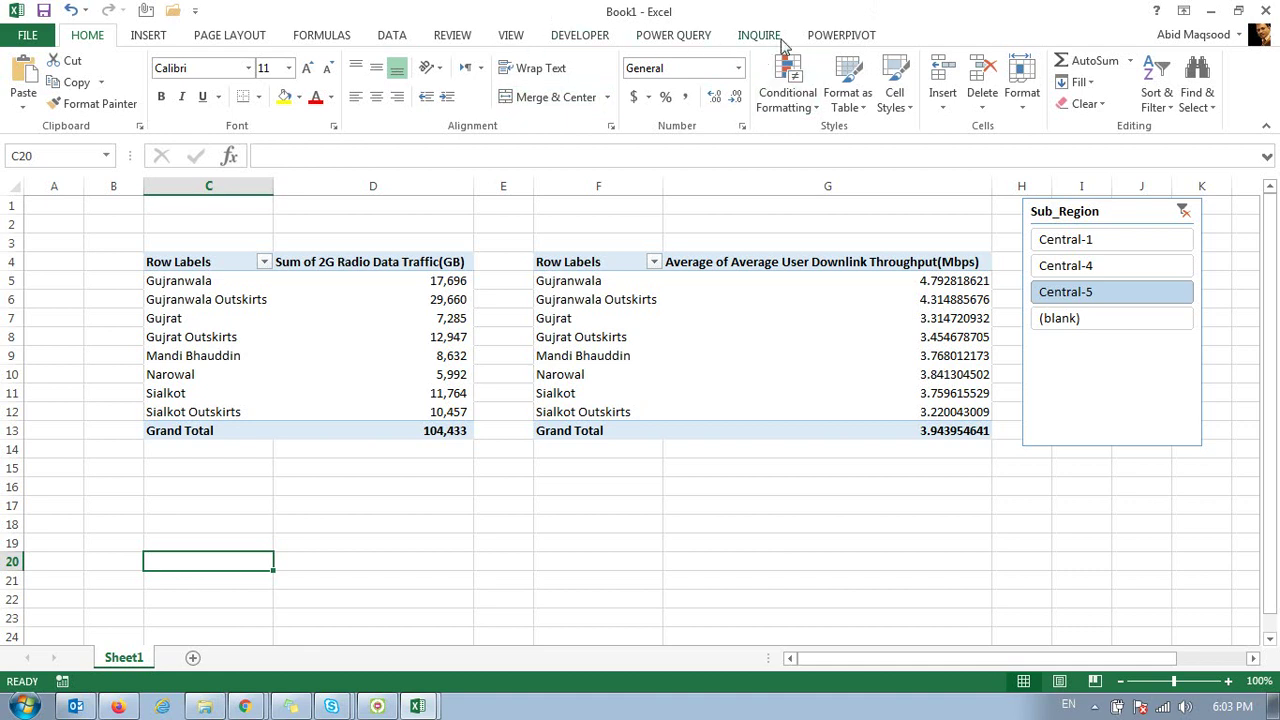
Step: Switch the ribbon to the POWER QUERY tab while the pivots stay filtered to Central-5
left_click(686, 36)
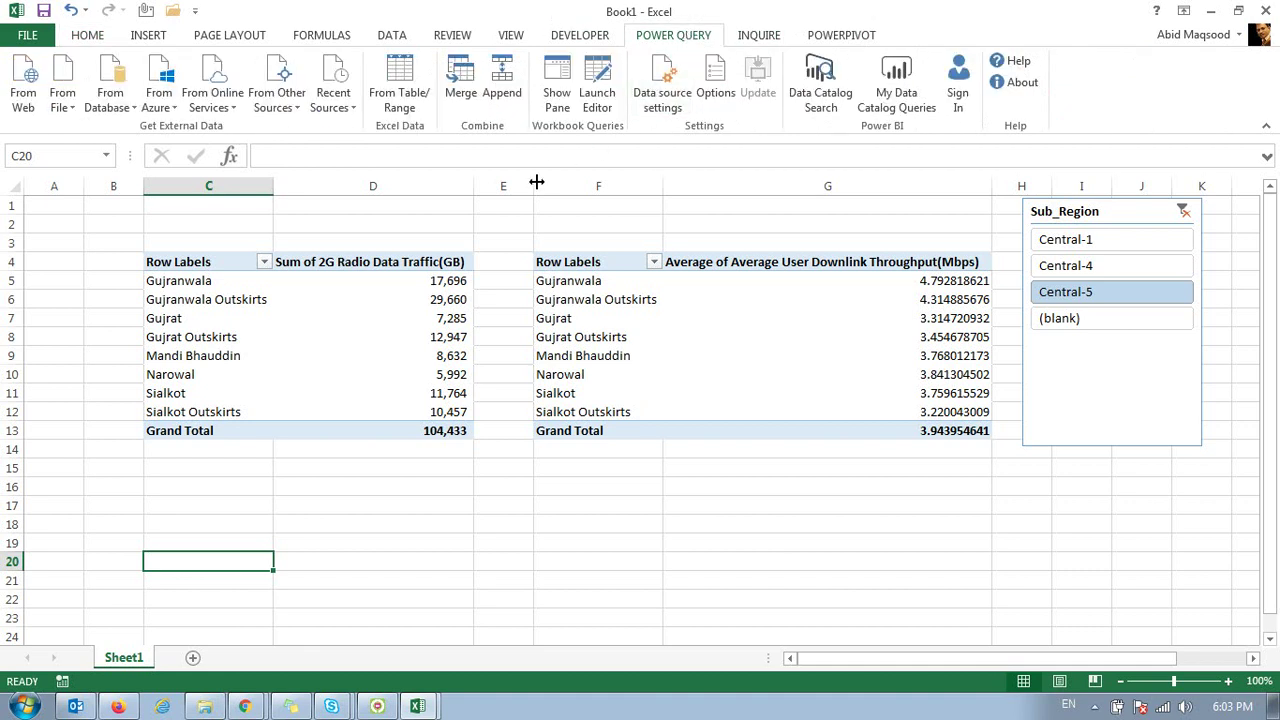
left_click(597, 85)
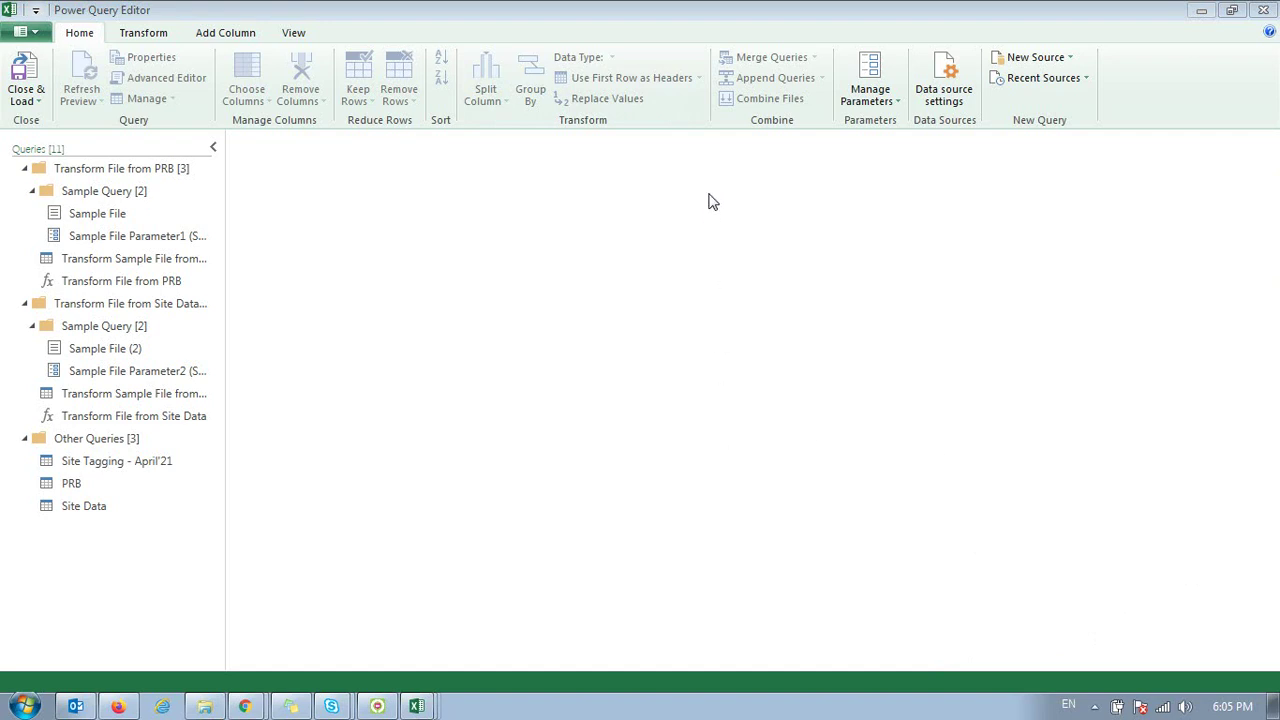
left_click(580, 218)
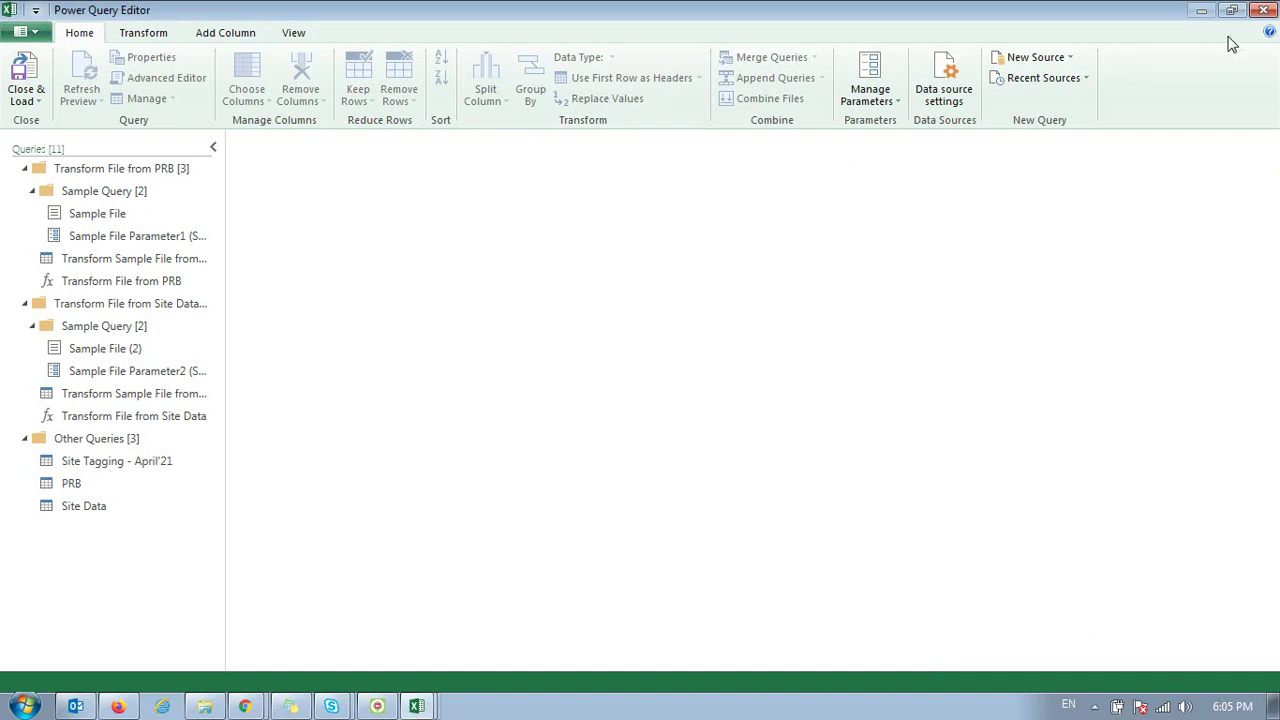
left_click(1260, 12)
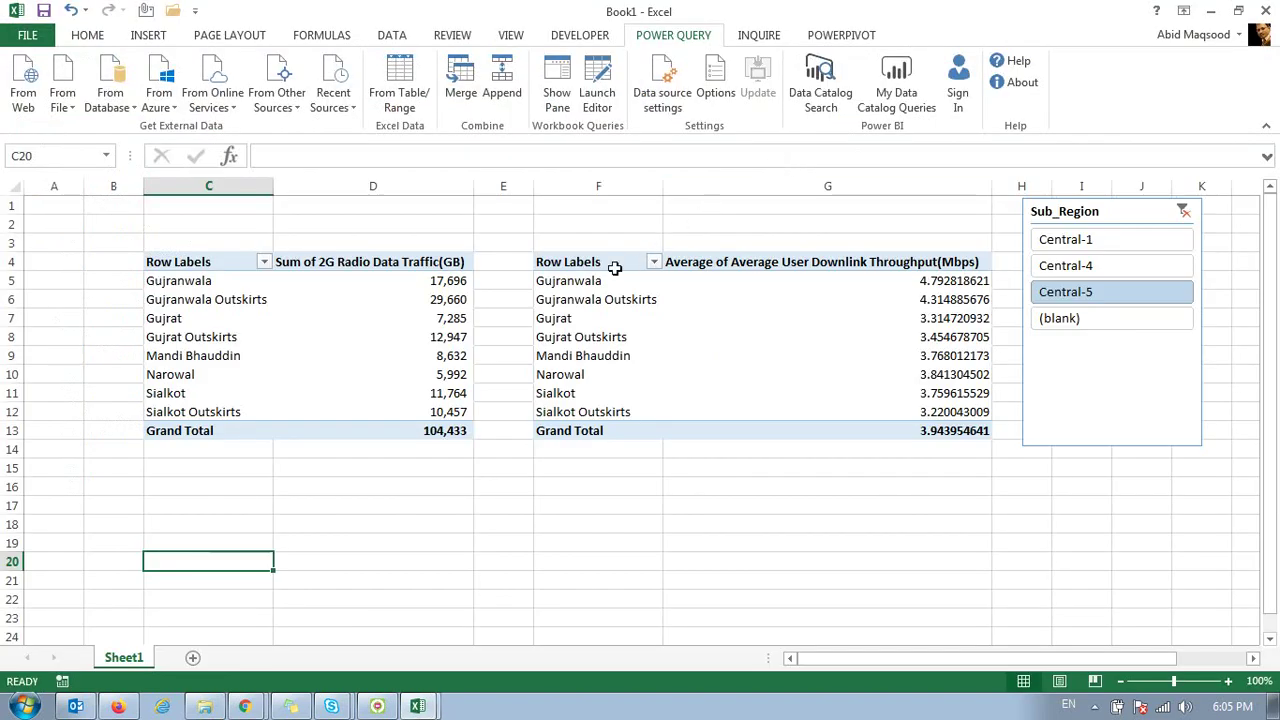
left_click(518, 240)
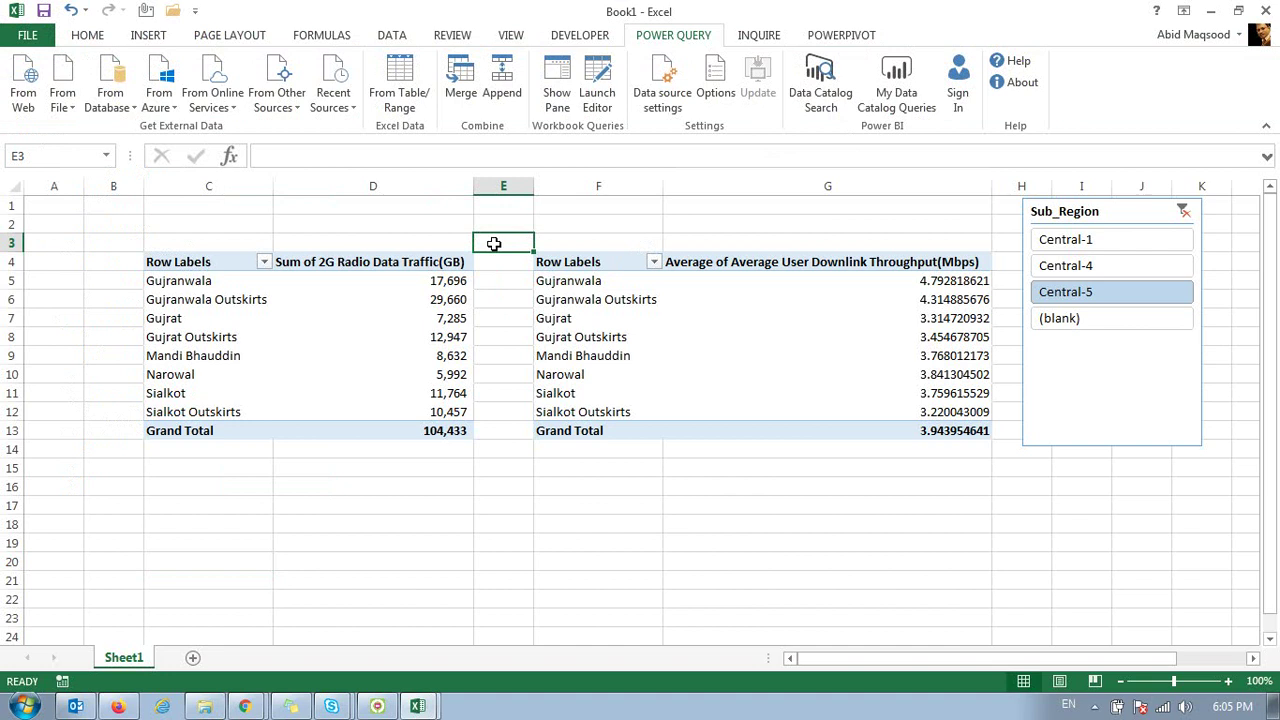